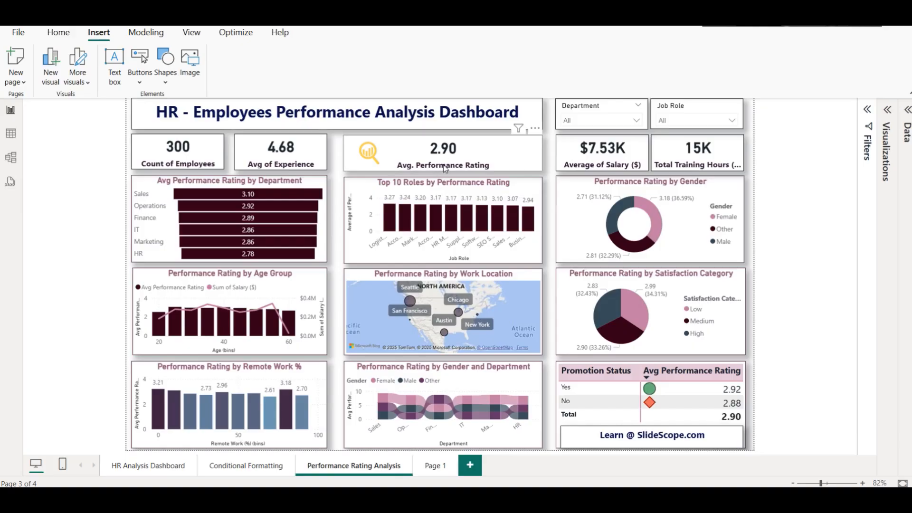
Filter the dashboard by the Finance, IT and Operations departments, and clear the Department selections.
{"action": "left_click", "coordinate": [591, 120]}
{"action": "left_click", "coordinate": [590, 150]}
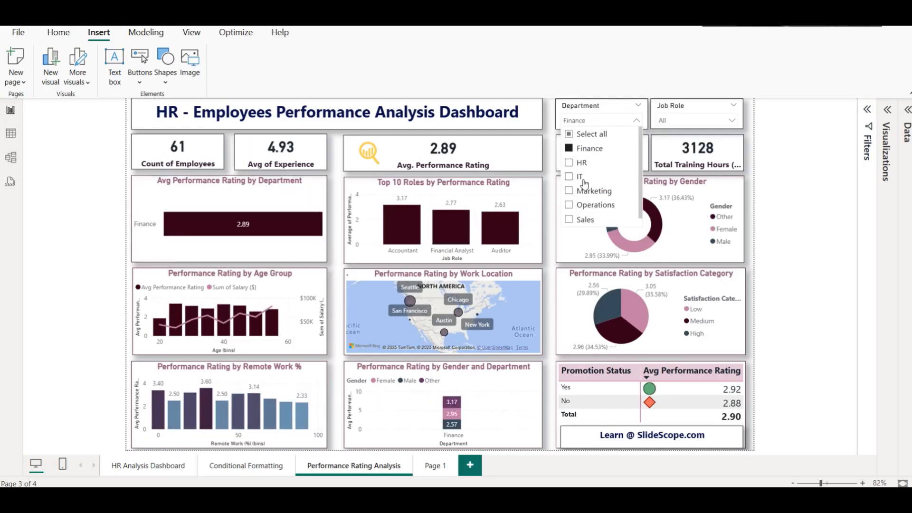
{"action": "left_click", "coordinate": [582, 179]}
{"action": "left_click", "coordinate": [584, 205]}
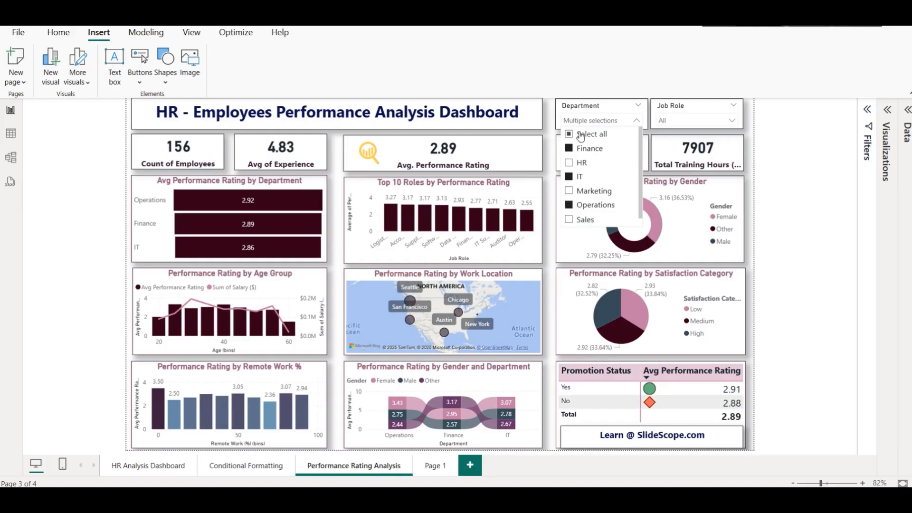
{"action": "left_click", "coordinate": [628, 107]}
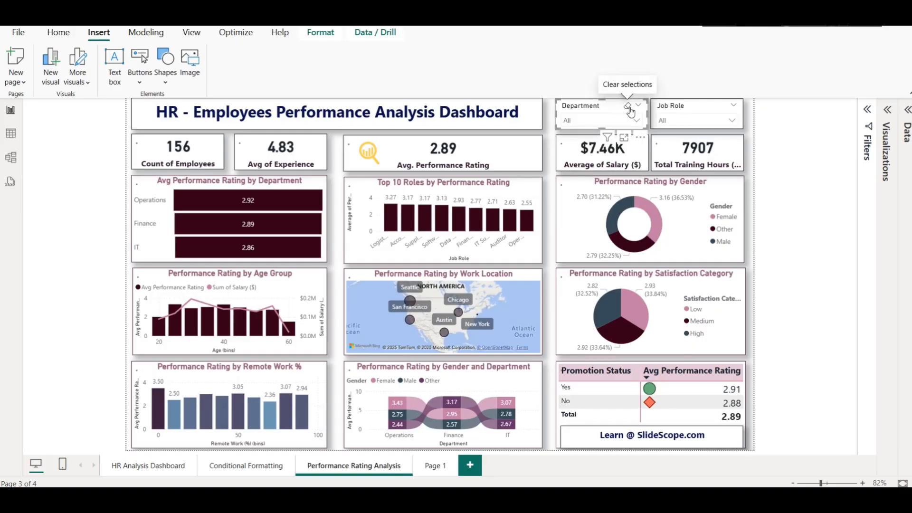
Filter the dashboard by the Accountant, Business Developer and Content Strategist job roles, and clear the Job Role selections.
{"action": "left_click", "coordinate": [659, 118]}
{"action": "left_click", "coordinate": [664, 162]}
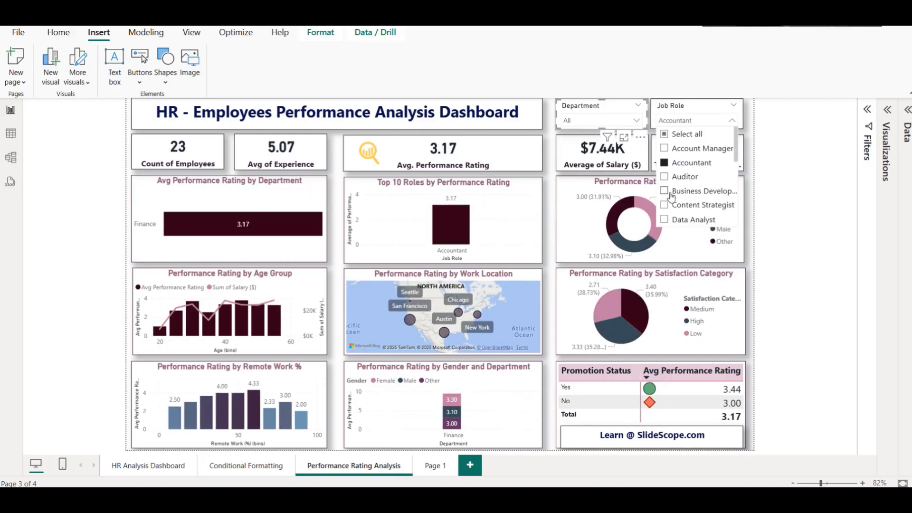
{"action": "left_click", "coordinate": [676, 204], "text": "ctrl"}
{"action": "left_click", "coordinate": [678, 190], "text": "ctrl"}
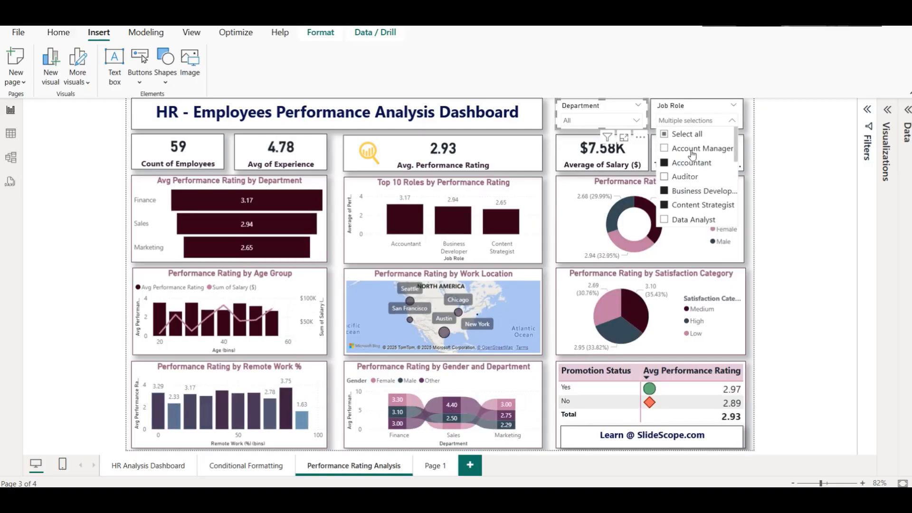
{"action": "left_click", "coordinate": [723, 105]}
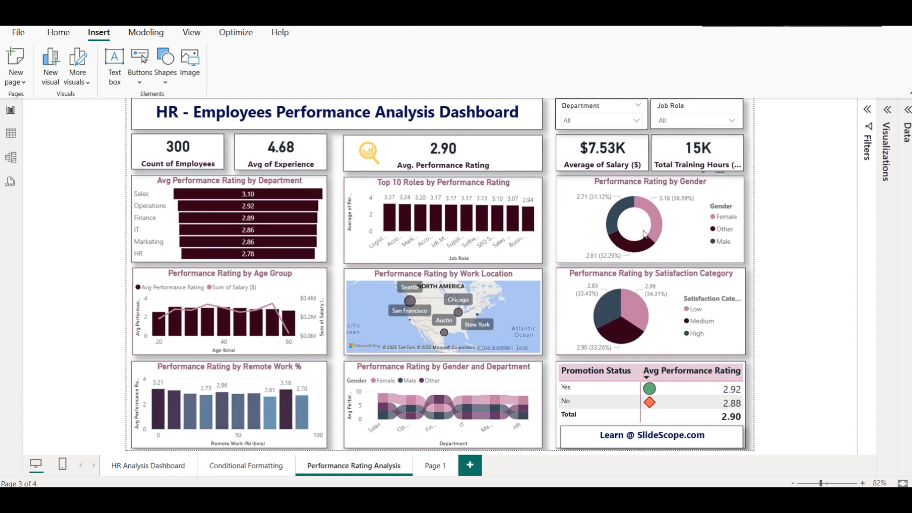
Cross-filter the dashboard by Male and by Female in the Performance Rating by Gender chart, and clear the highlight.
{"action": "left_click", "coordinate": [612, 212]}
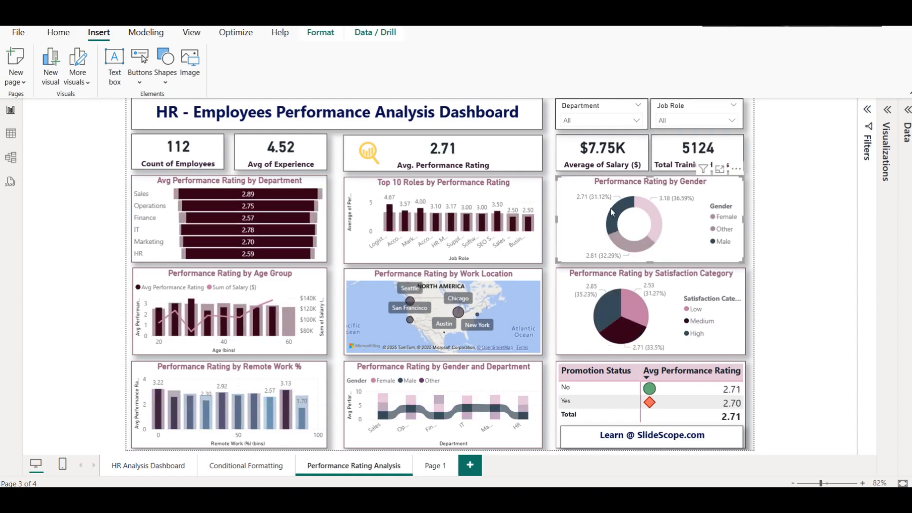
{"action": "left_click", "coordinate": [651, 211]}
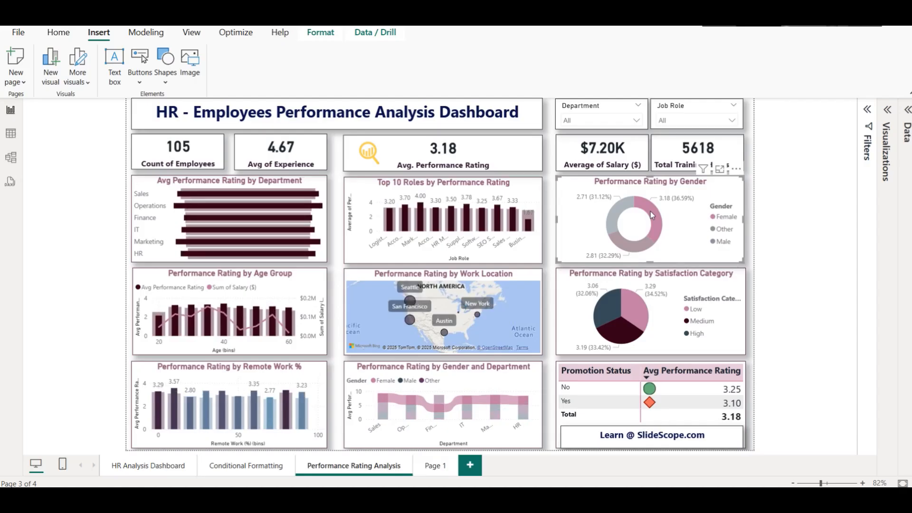
{"action": "left_click", "coordinate": [651, 211]}
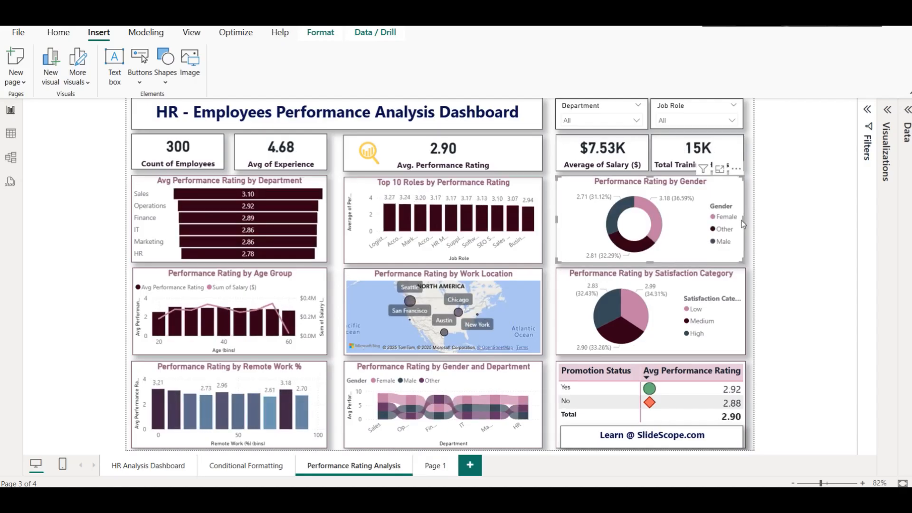
{"action": "left_click", "coordinate": [802, 231]}
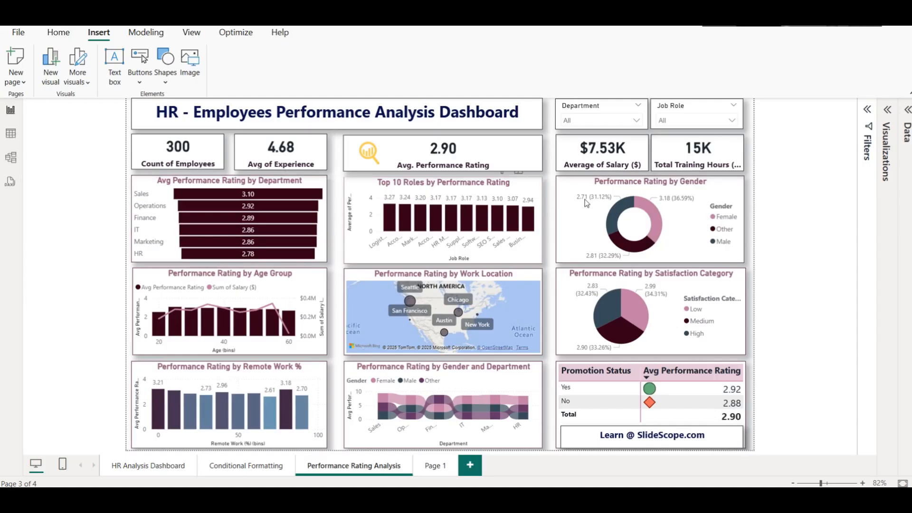
Examine the formulas of Satisfaction Category and Avg Performance Rating and the Age (bins) field in the hrdata table.
{"action": "left_click", "coordinate": [908, 112]}
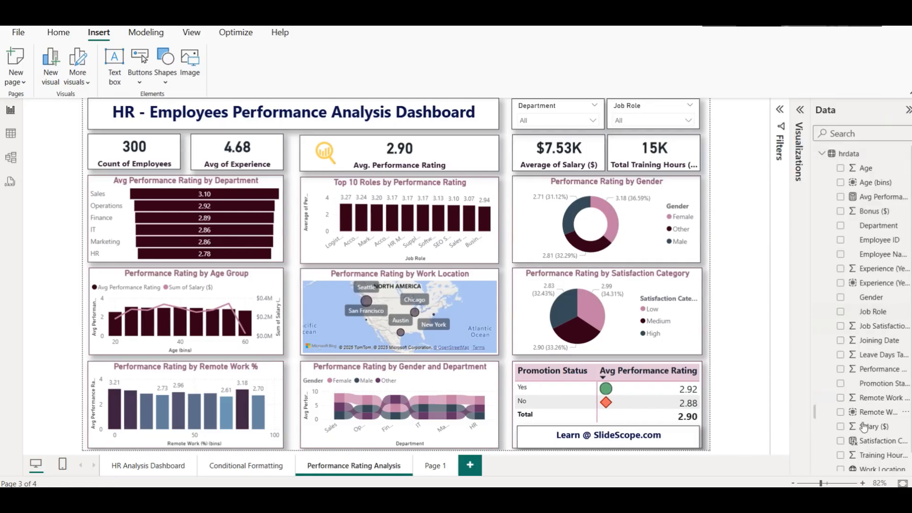
{"action": "left_click", "coordinate": [879, 422]}
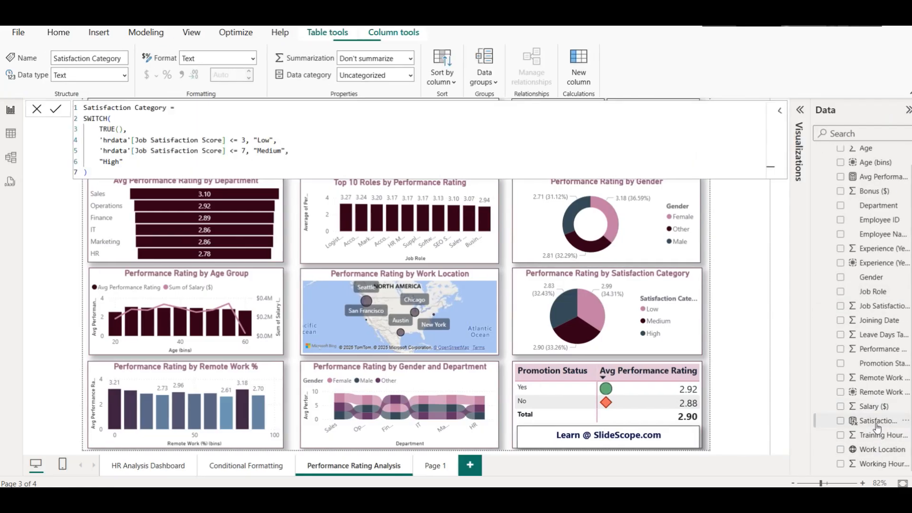
{"action": "right_click", "coordinate": [881, 180]}
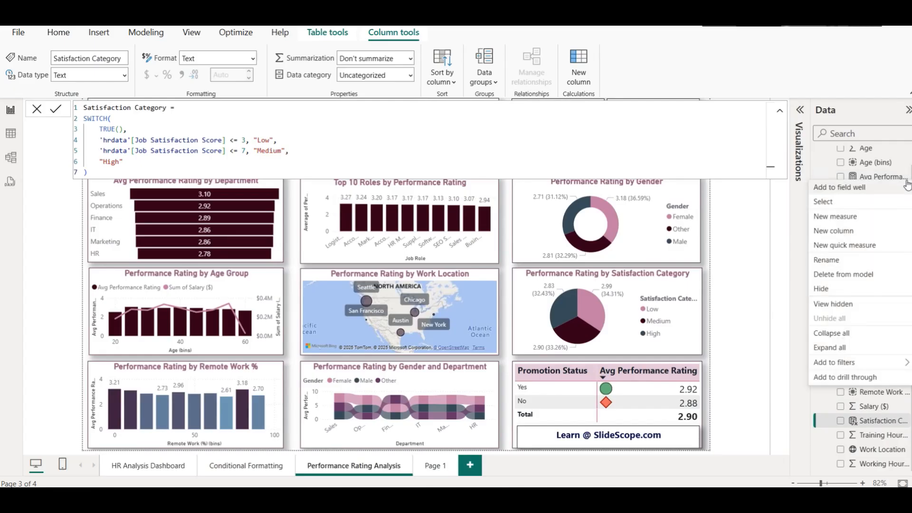
{"action": "left_click", "coordinate": [881, 179]}
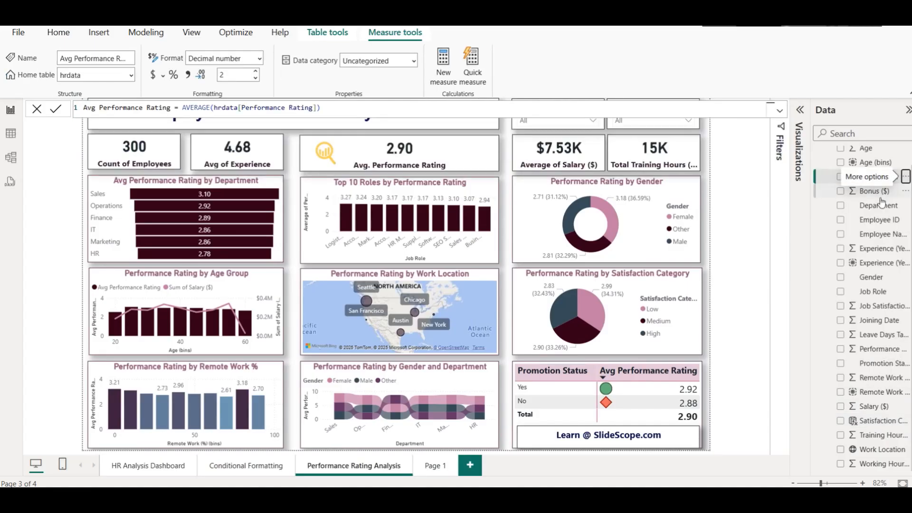
{"action": "left_click", "coordinate": [880, 167]}
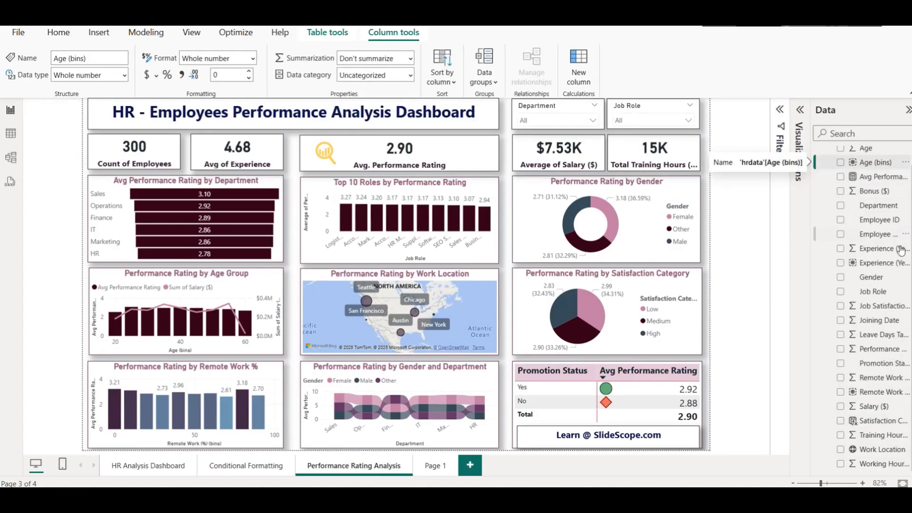
{"action": "scroll", "coordinate": [874, 174], "scroll_direction": "up", "scroll_amount": 1}
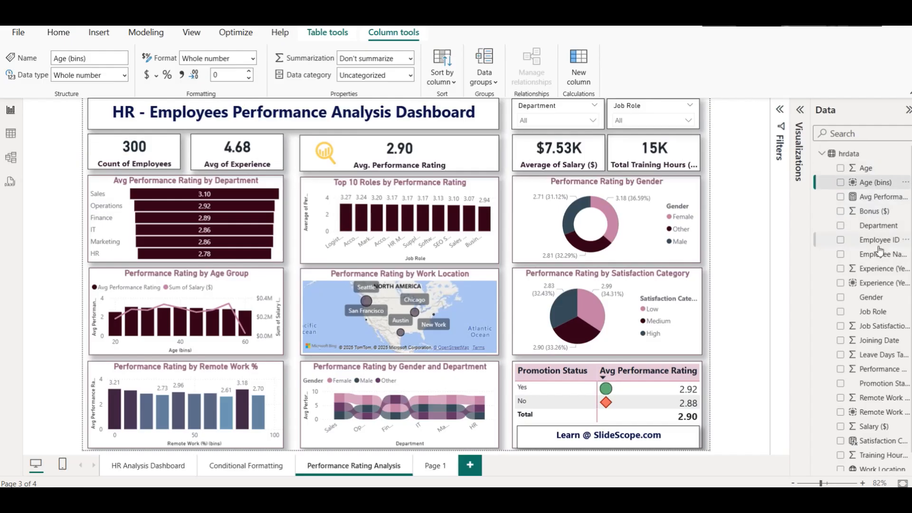
{"action": "scroll", "coordinate": [875, 173], "scroll_direction": "down", "scroll_amount": 1}
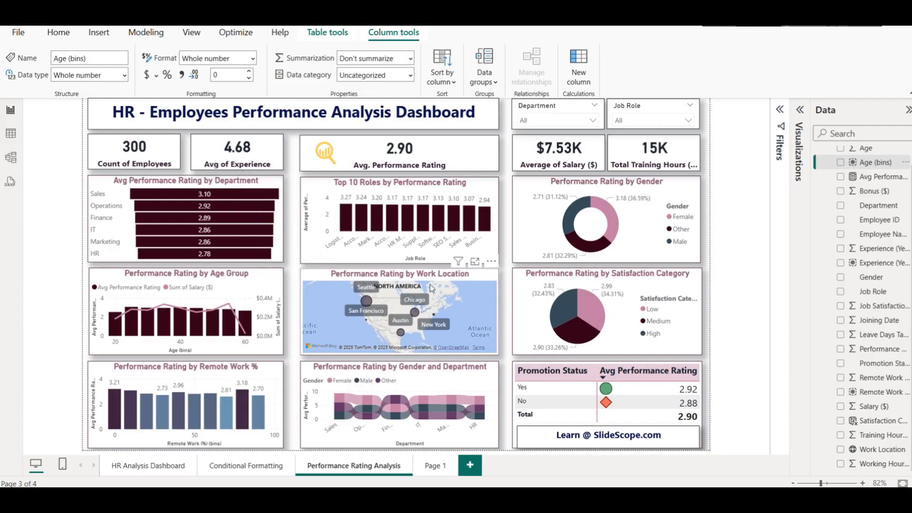
View the Performance Rating by Work Location map in focus mode and return to the report.
{"action": "left_click", "coordinate": [475, 261]}
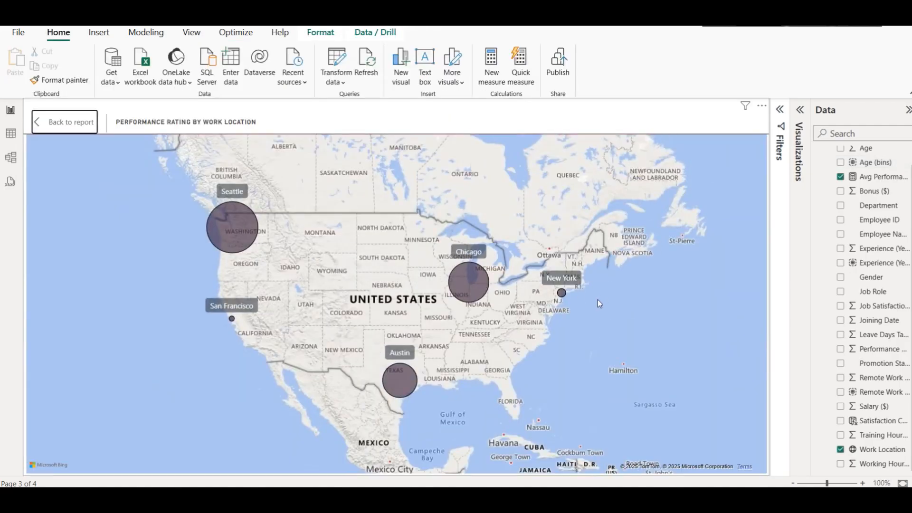
{"action": "left_click", "coordinate": [63, 129]}
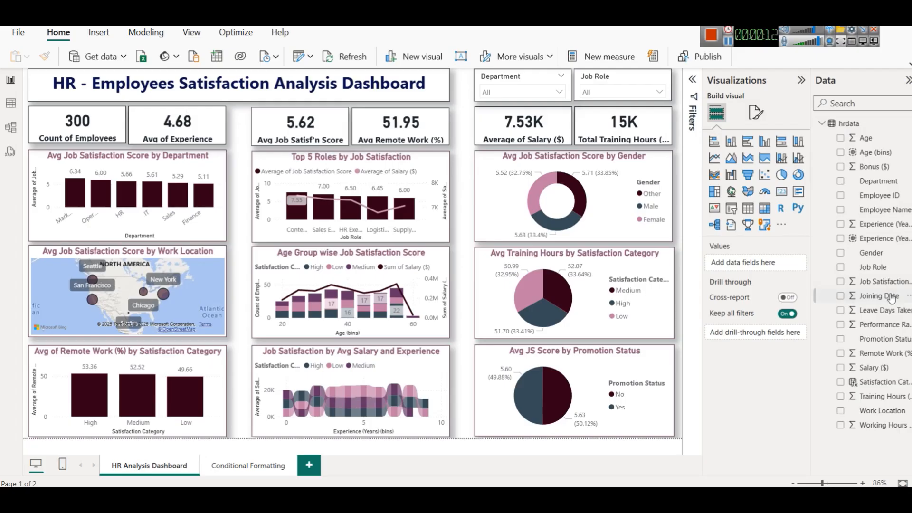
Inspect the Job Satisfaction Score column and its distinct values in the hrdata table view, without applying a filter.
{"action": "left_click", "coordinate": [867, 287]}
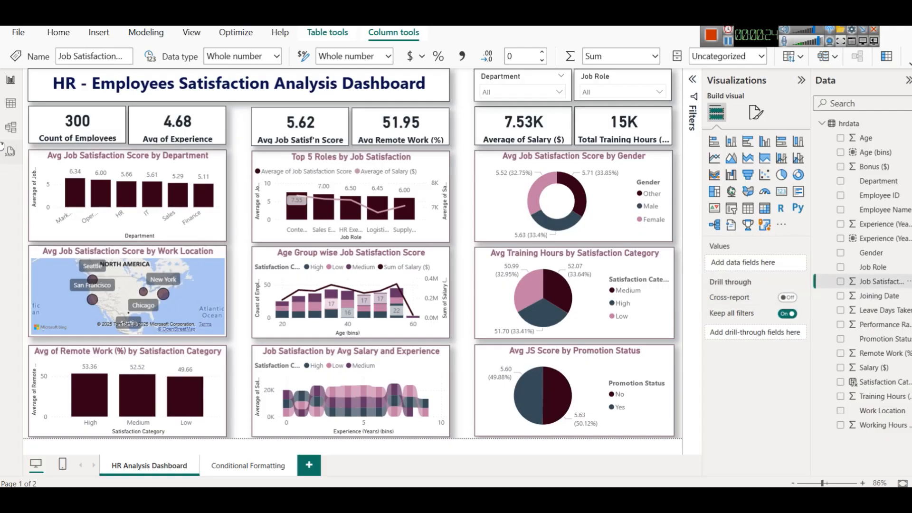
{"action": "left_click", "coordinate": [5, 112]}
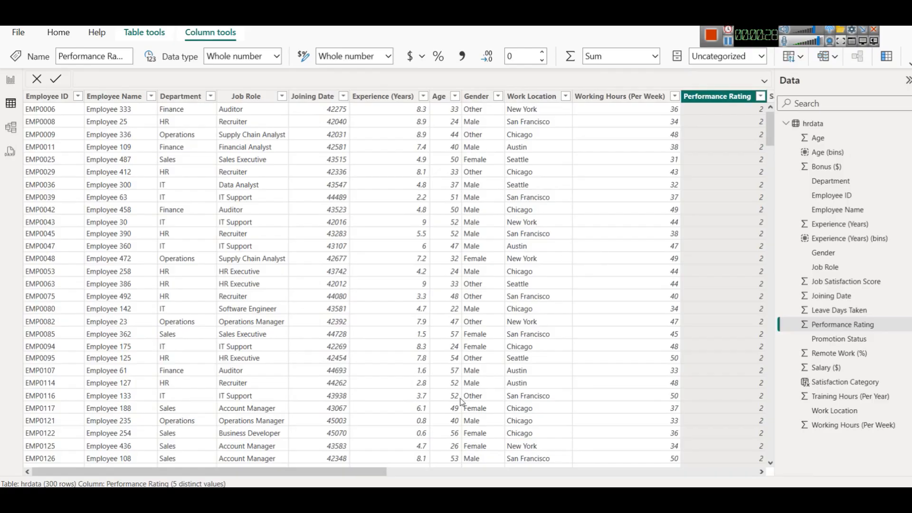
{"action": "left_click_drag", "start_coordinate": [377, 468], "coordinate": [662, 483]}
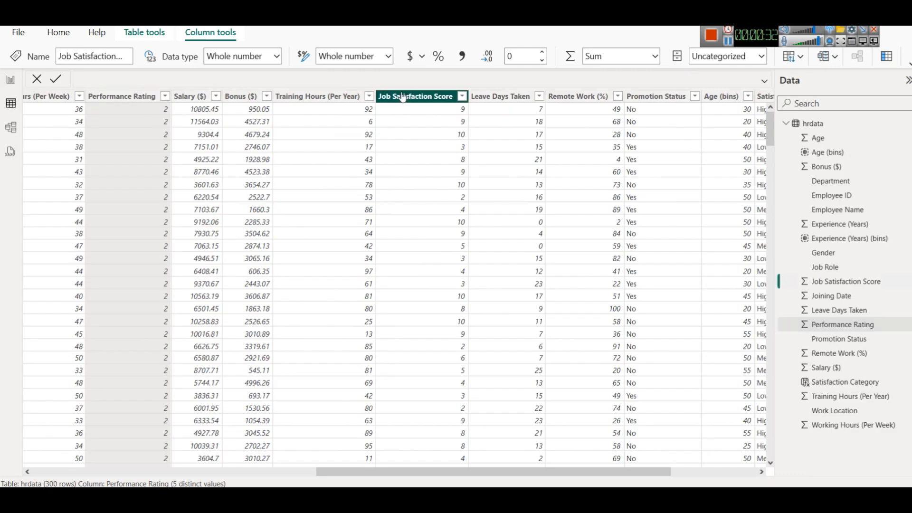
{"action": "left_click", "coordinate": [403, 97]}
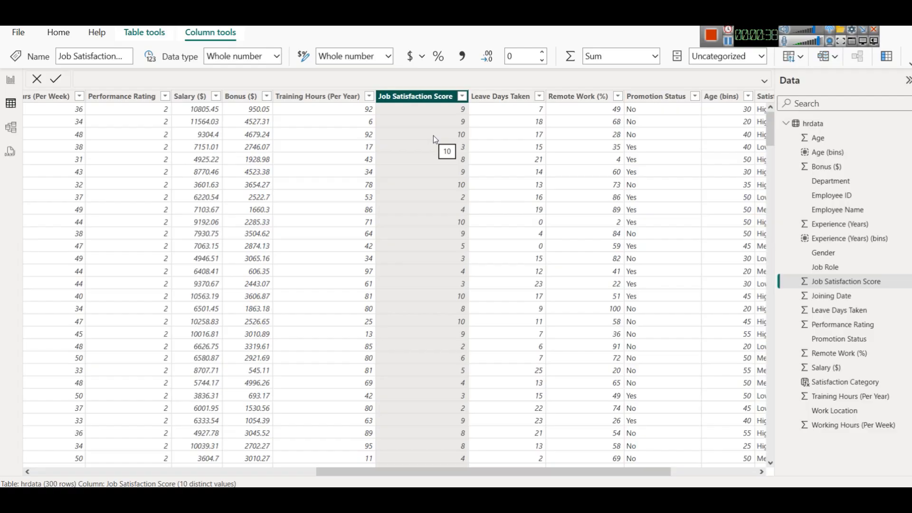
{"action": "left_click", "coordinate": [462, 97]}
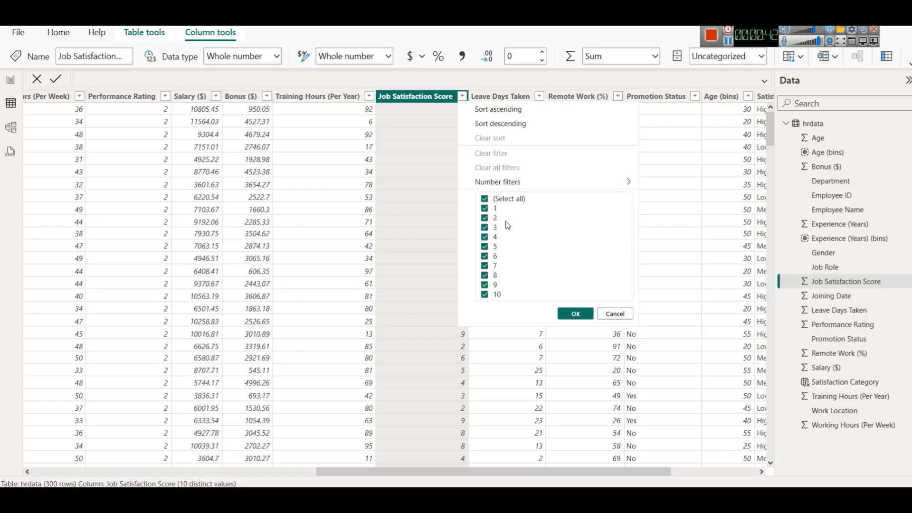
{"action": "left_click", "coordinate": [612, 312]}
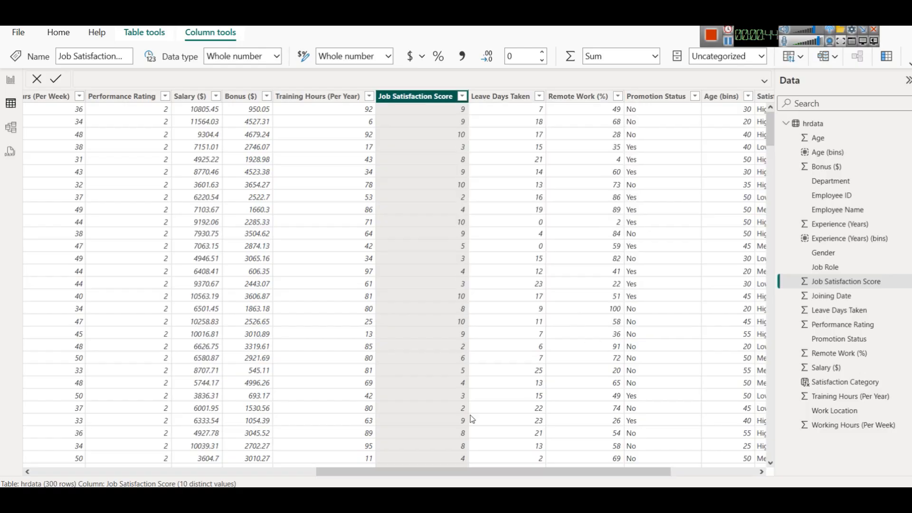
Look through the hrdata columns from Employee ID across to Job Satisfaction Score.
{"action": "left_click_drag", "start_coordinate": [490, 473], "coordinate": [277, 472]}
{"action": "right_click", "coordinate": [284, 433]}
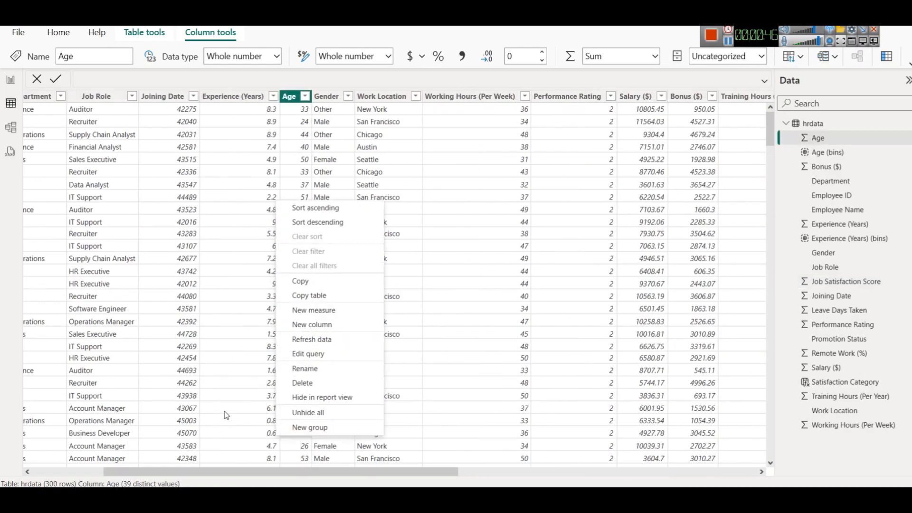
{"action": "left_click", "coordinate": [237, 473]}
{"action": "left_click_drag", "start_coordinate": [238, 475], "coordinate": [169, 472]}
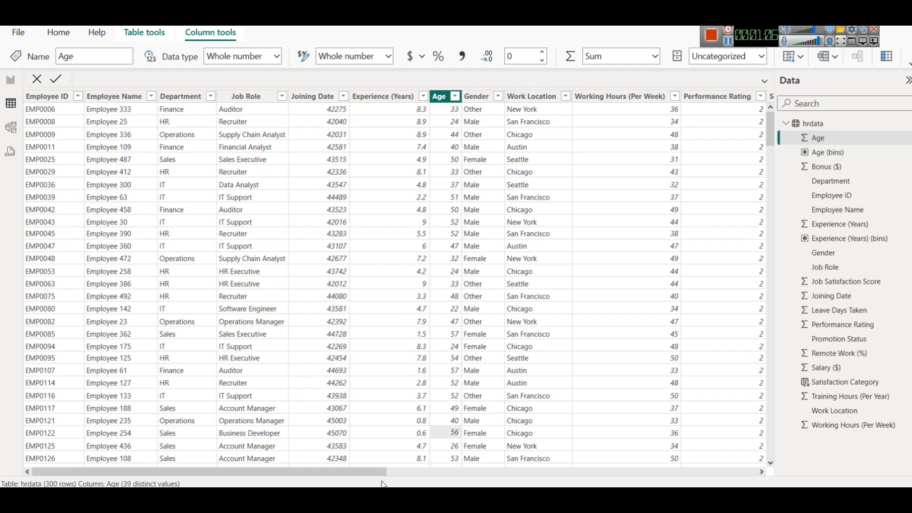
{"action": "left_click_drag", "start_coordinate": [381, 472], "coordinate": [539, 471]}
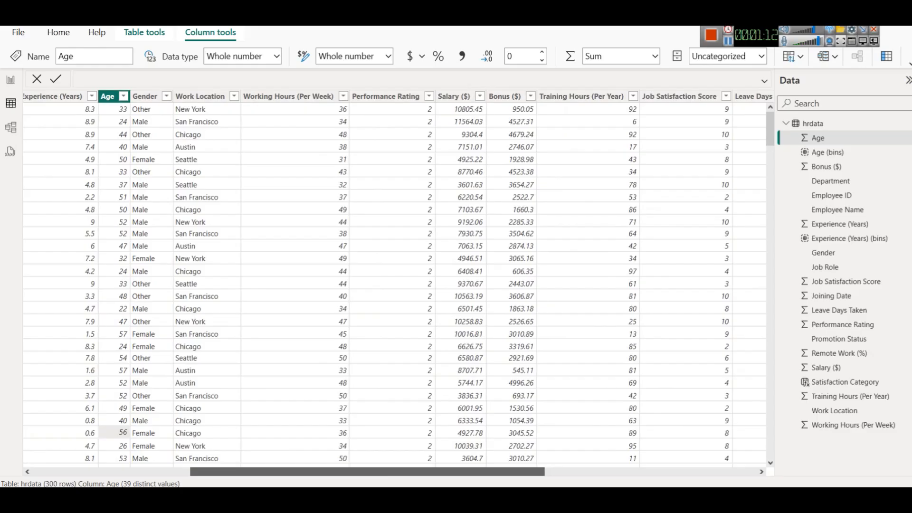
Examine the Satisfaction Category column and its SWITCH formula, and return to the report view.
{"action": "left_click", "coordinate": [839, 384]}
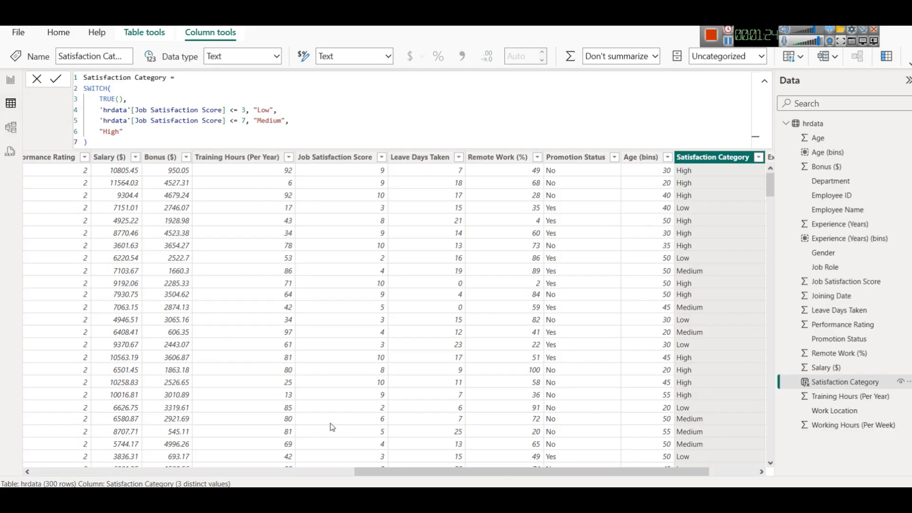
{"action": "left_click", "coordinate": [307, 476]}
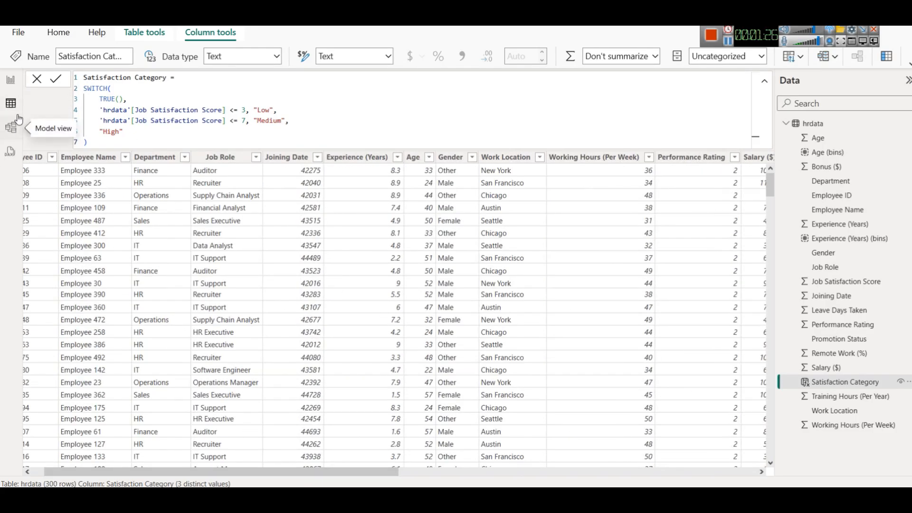
{"action": "left_click", "coordinate": [6, 82]}
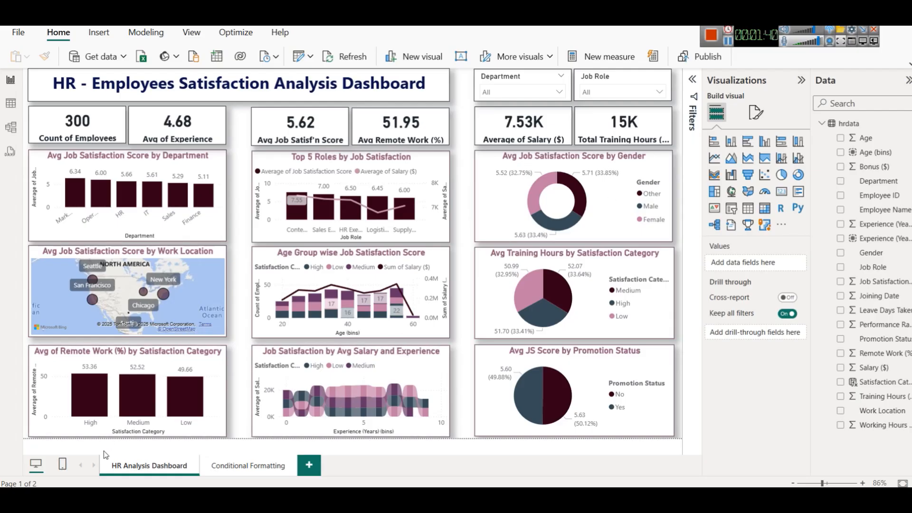
Duplicate the HR Analysis Dashboard page and rename the copy as Performance Rating Analysis.
{"action": "right_click", "coordinate": [114, 464]}
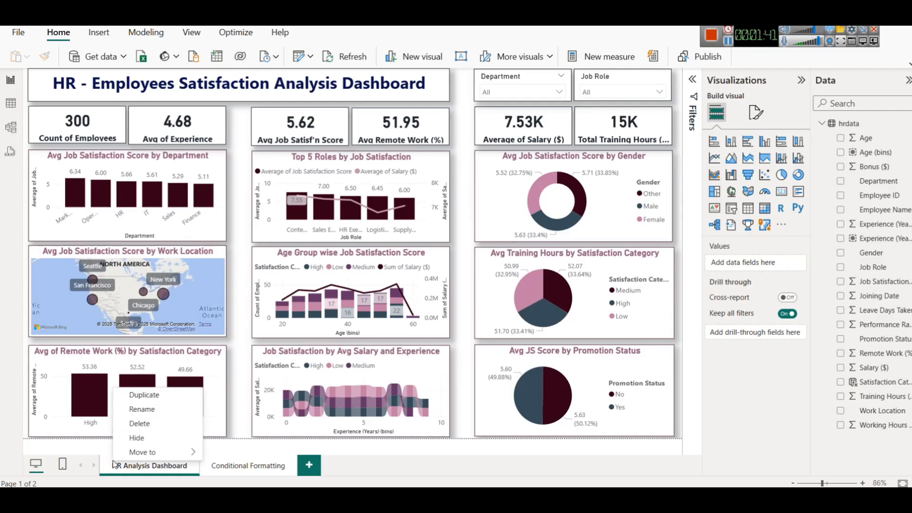
{"action": "left_click", "coordinate": [144, 395]}
{"action": "right_click", "coordinate": [319, 465]}
{"action": "key", "text": "Escape"}
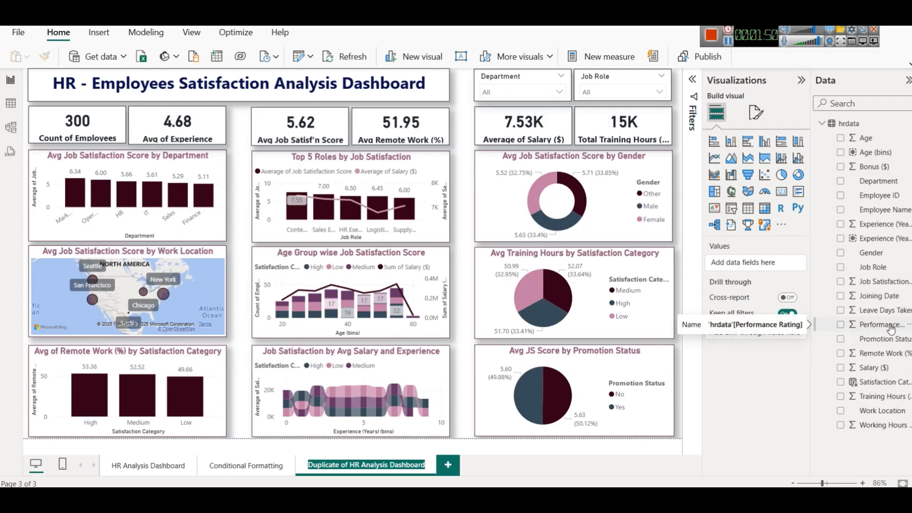
{"action": "type", "text": "Pe"}
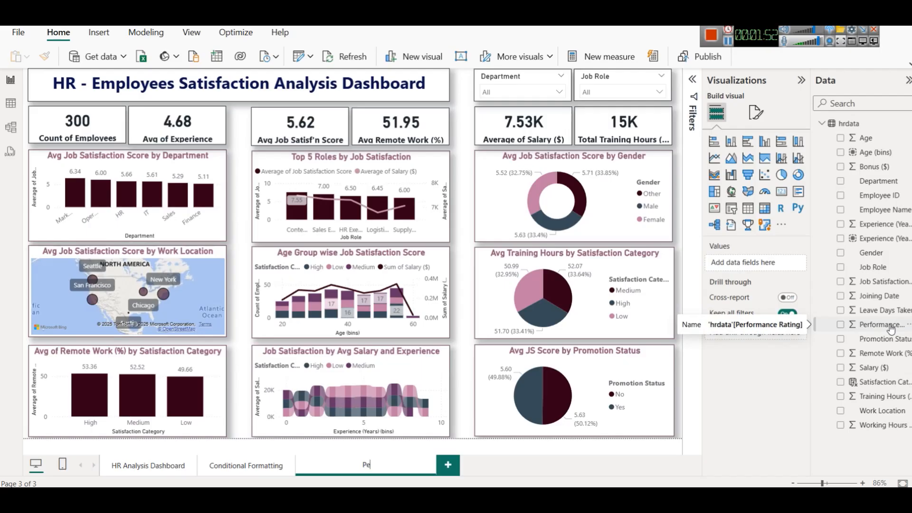
{"action": "type", "text": "rformance Rating Analysis"}
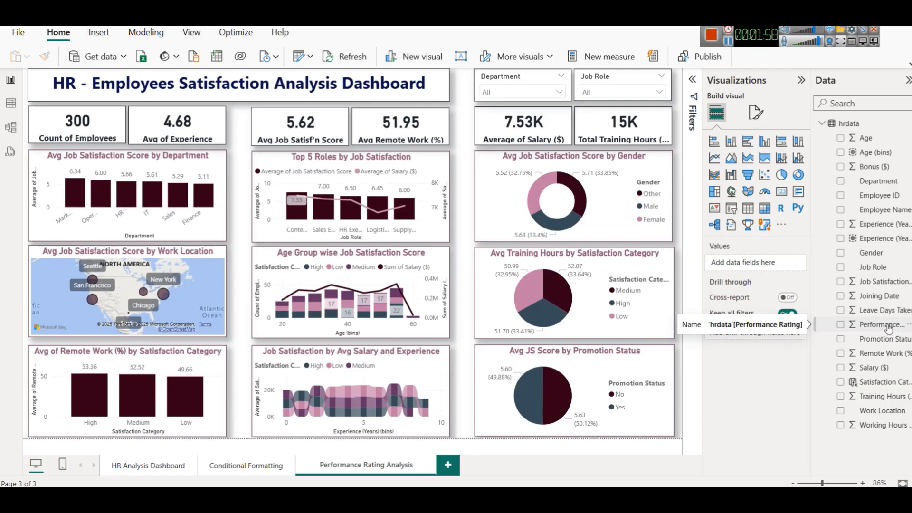
Replace the word Satisfaction in the page title so it reads HR - Employees Performance Analysis Dashboard.
{"action": "key", "text": "Return"}
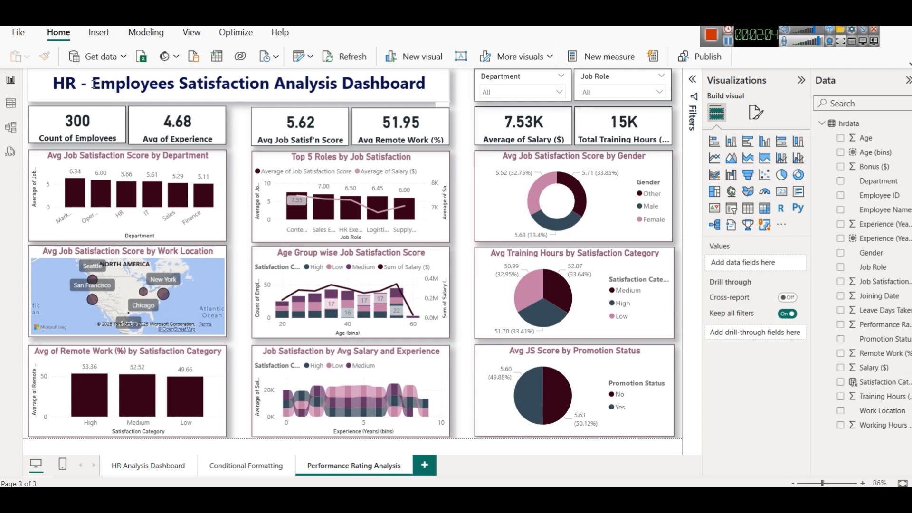
{"action": "left_click", "coordinate": [181, 82]}
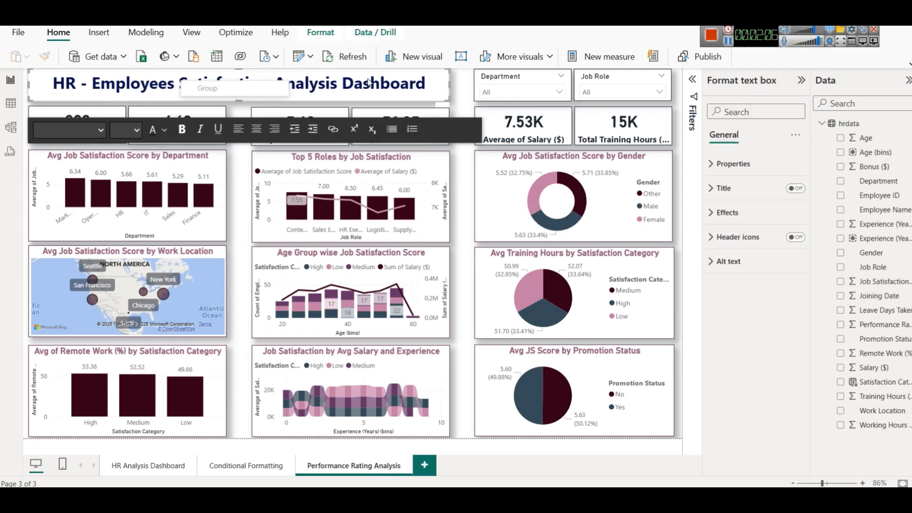
{"action": "double_click", "coordinate": [207, 82]}
{"action": "type", "text": "Performance"}
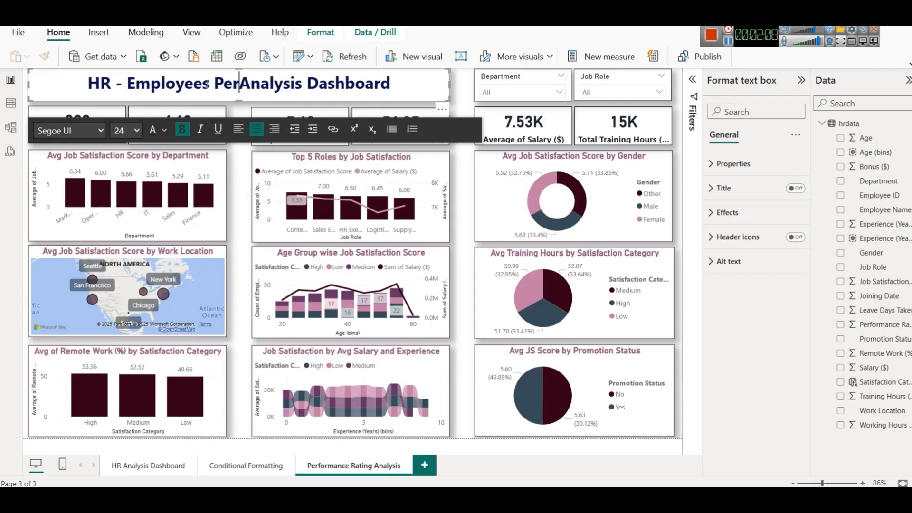
{"action": "key", "text": "shift+Right"}
{"action": "key", "text": "shift+Right"}
{"action": "key", "text": "shift+Right"}
{"action": "key", "text": "Right"}
{"action": "key", "text": "Right"}
{"action": "key", "text": "Right"}
{"action": "key", "text": "Right"}
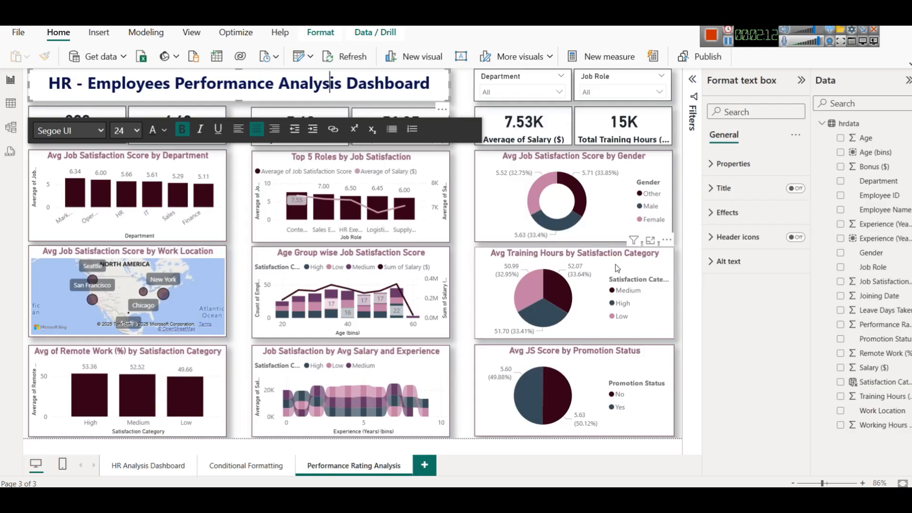
{"action": "left_click", "coordinate": [685, 282]}
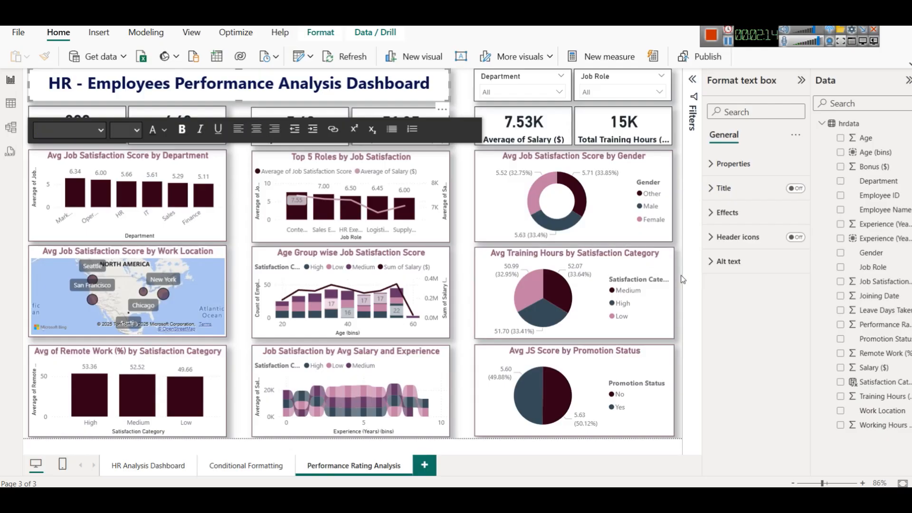
{"action": "left_click", "coordinate": [682, 280]}
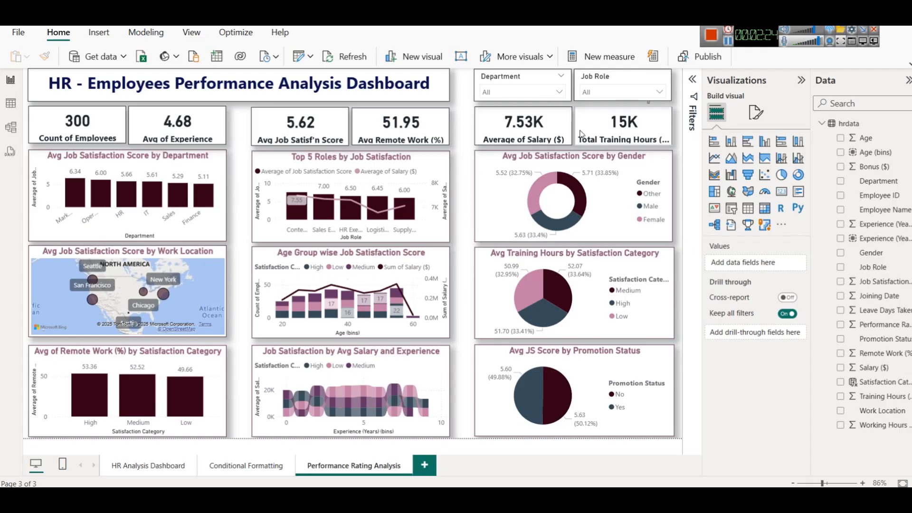
Open the callout value and category label formatting of the Count of Employees card, and expand the ribbon to the theme options.
{"action": "left_click", "coordinate": [67, 133]}
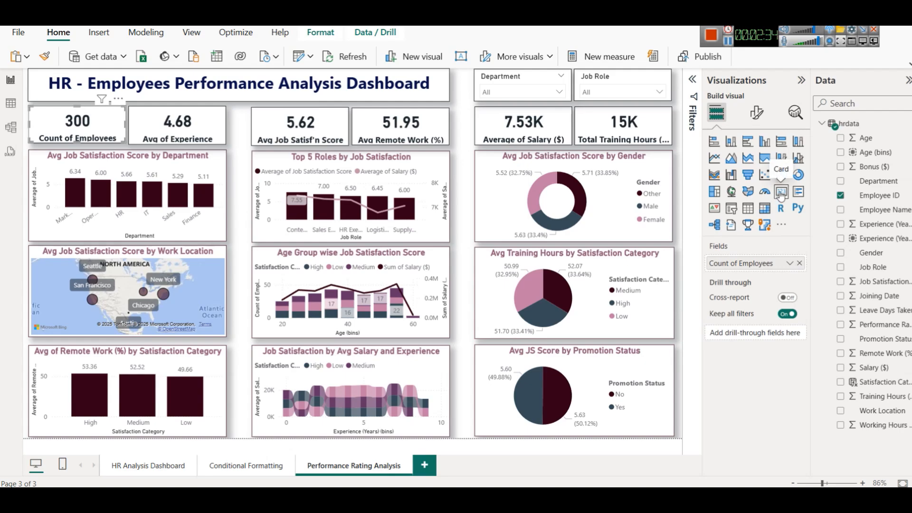
{"action": "left_click", "coordinate": [766, 112]}
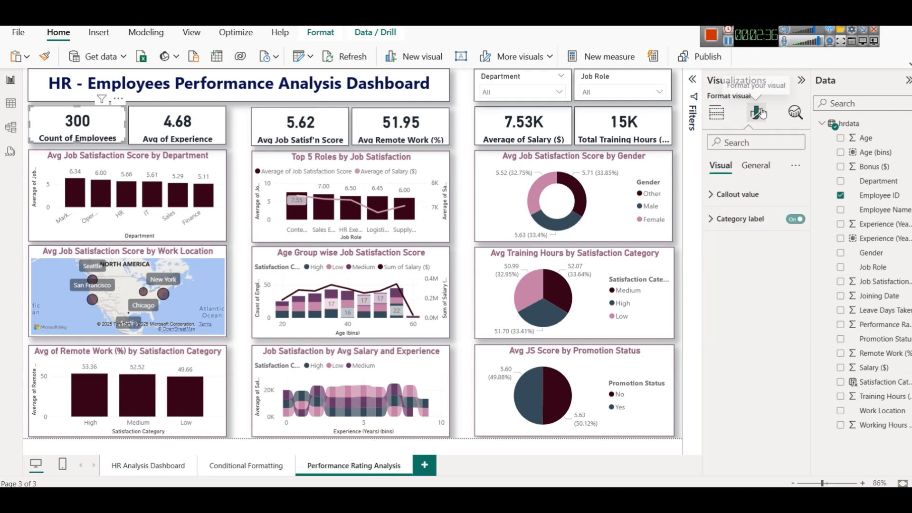
{"action": "left_click", "coordinate": [753, 195]}
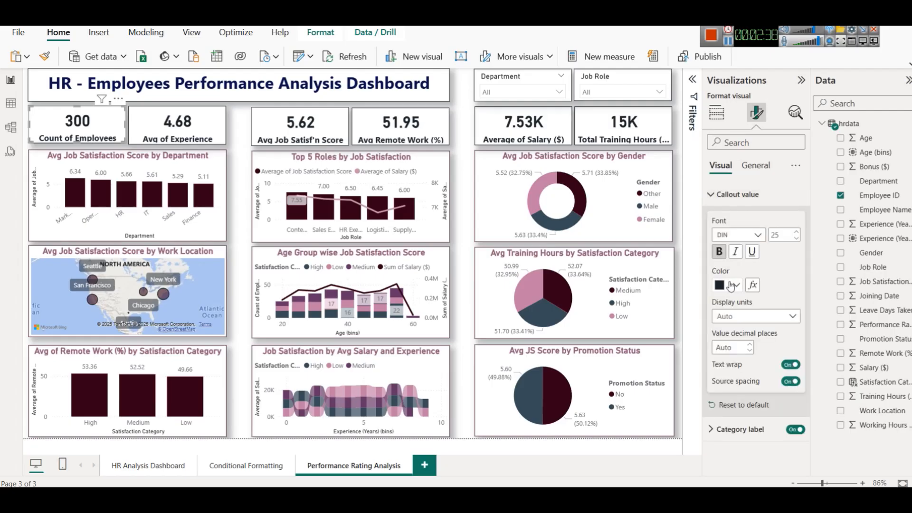
{"action": "left_click", "coordinate": [741, 430]}
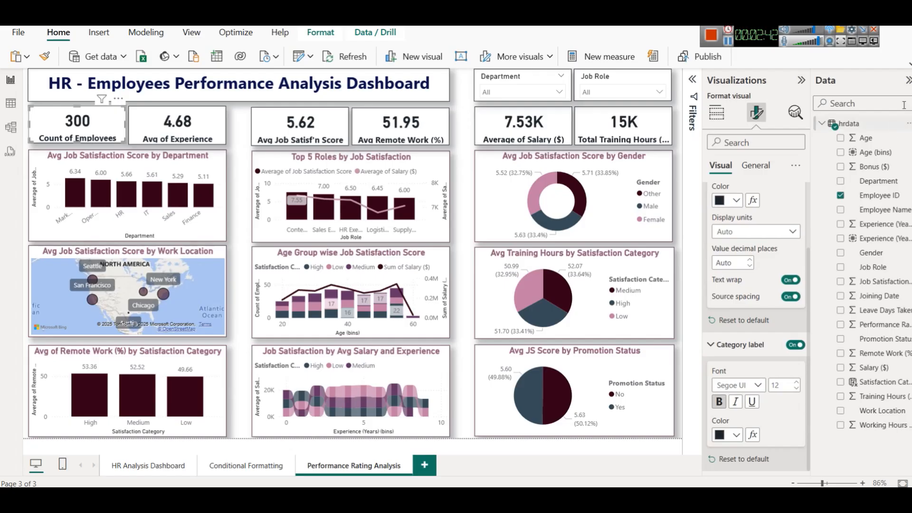
{"action": "left_click", "coordinate": [909, 63]}
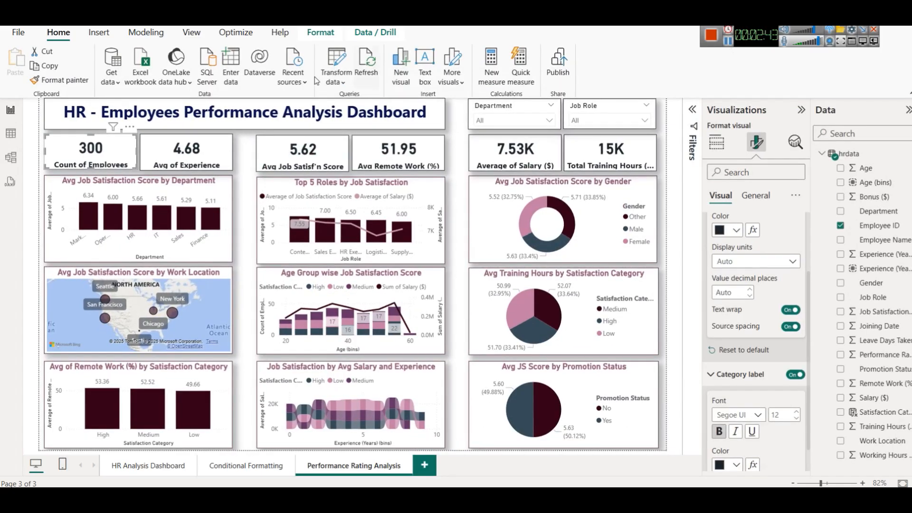
{"action": "left_click", "coordinate": [193, 34]}
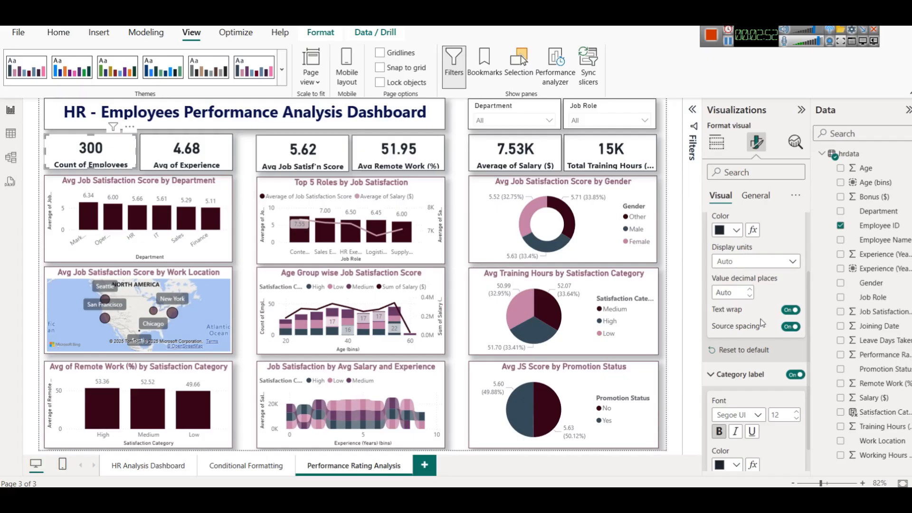
Keep the Count of Employees card's category label on and recolour it with the darkest shade of the purple theme colour.
{"action": "scroll", "coordinate": [762, 323], "scroll_direction": "down", "scroll_amount": 1}
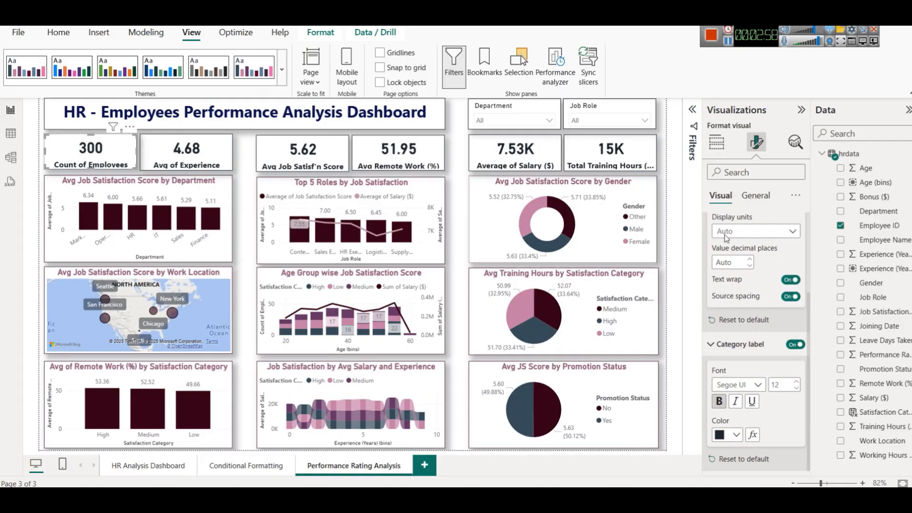
{"action": "left_click", "coordinate": [801, 347]}
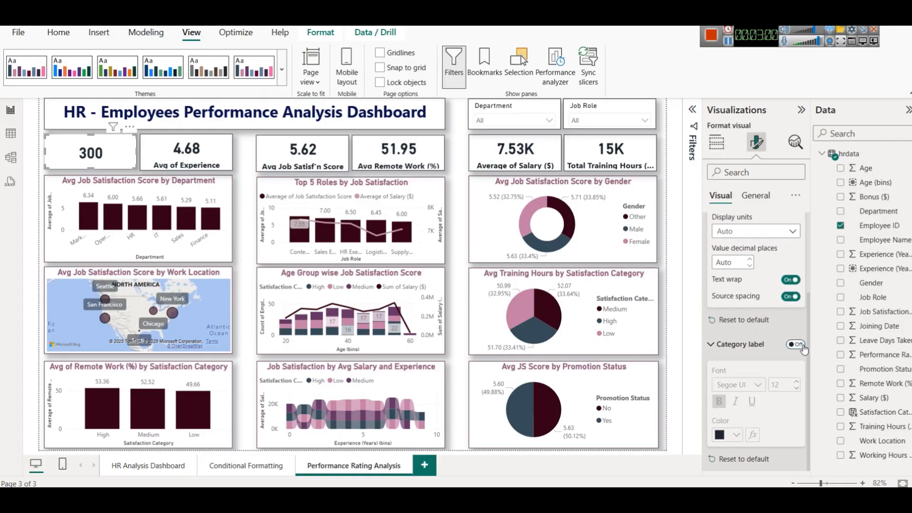
{"action": "left_click", "coordinate": [802, 347]}
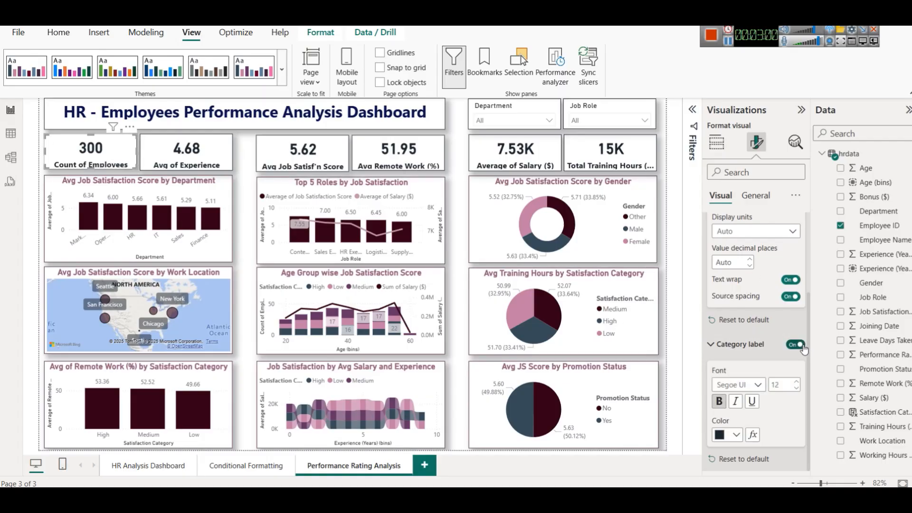
{"action": "left_click", "coordinate": [720, 436]}
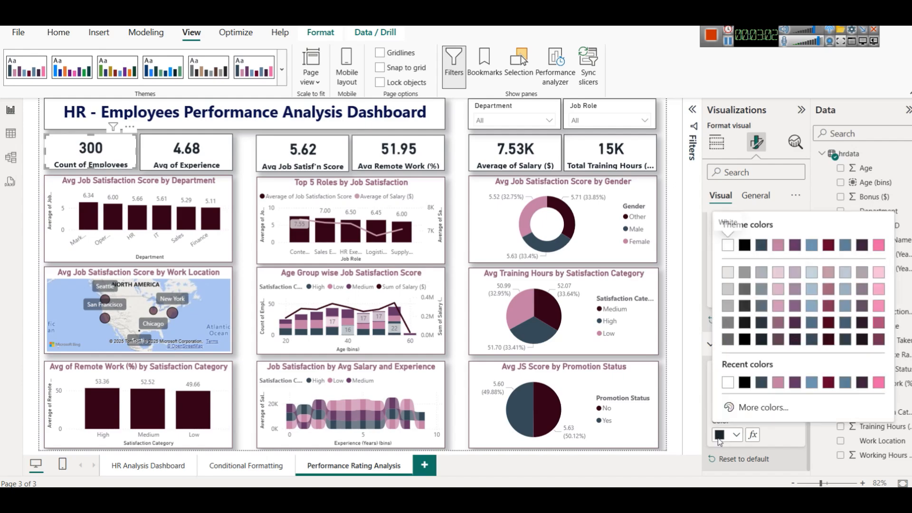
{"action": "left_click", "coordinate": [792, 343]}
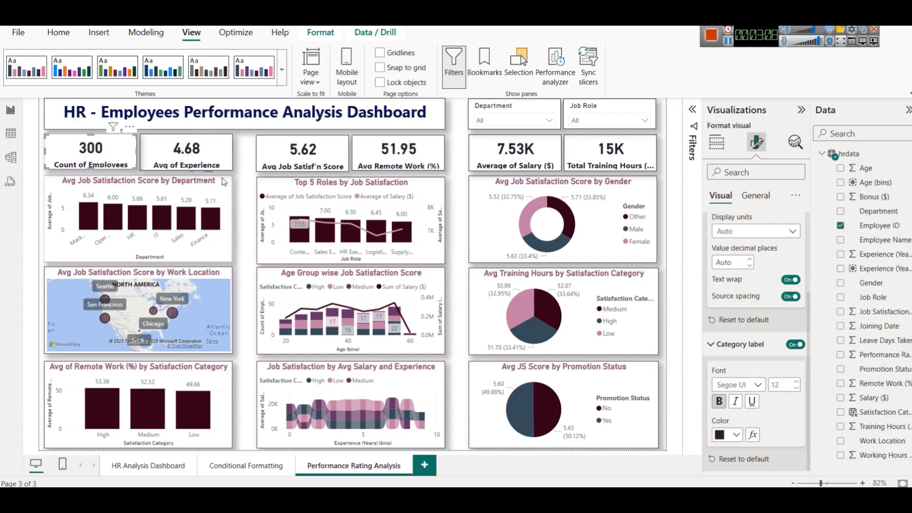
{"action": "left_click", "coordinate": [203, 160]}
{"action": "left_click", "coordinate": [92, 154]}
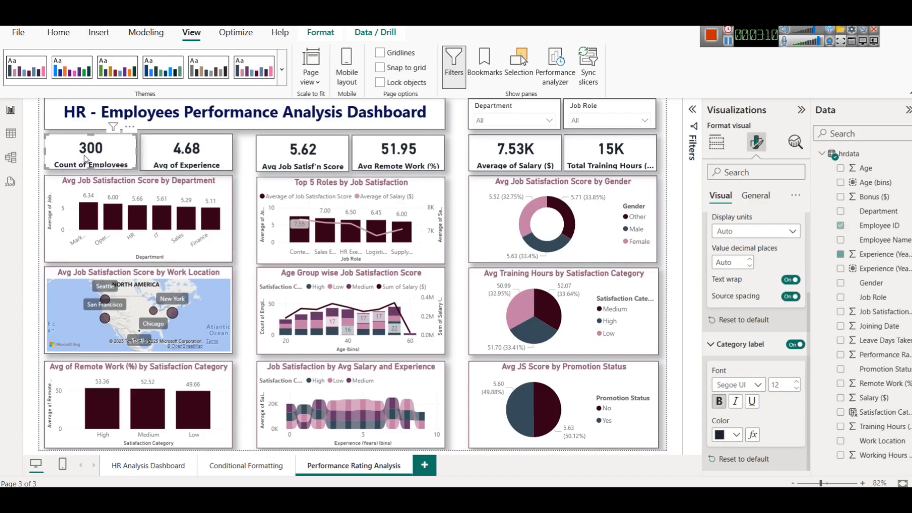
Set the top padding of the Count of Employees card to 0 px.
{"action": "scroll", "coordinate": [742, 242], "scroll_direction": "up", "scroll_amount": 3}
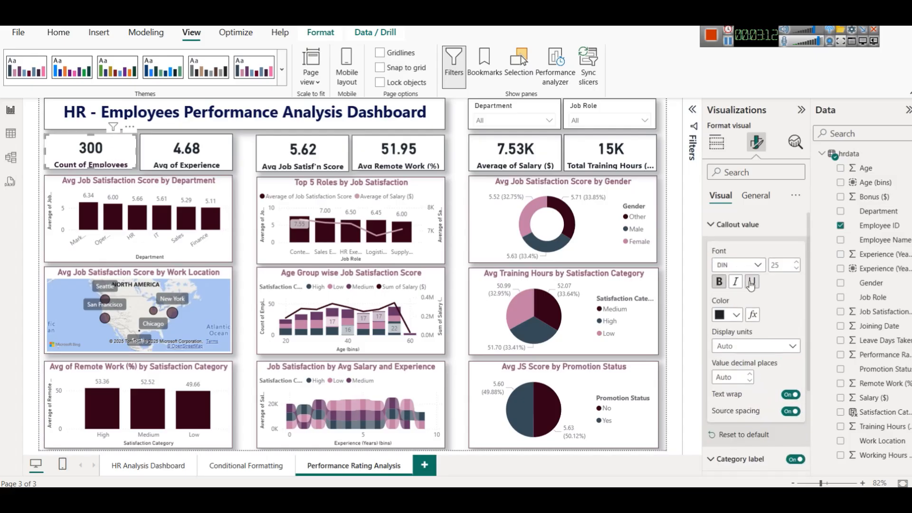
{"action": "left_click", "coordinate": [756, 196]}
{"action": "left_click", "coordinate": [734, 225]}
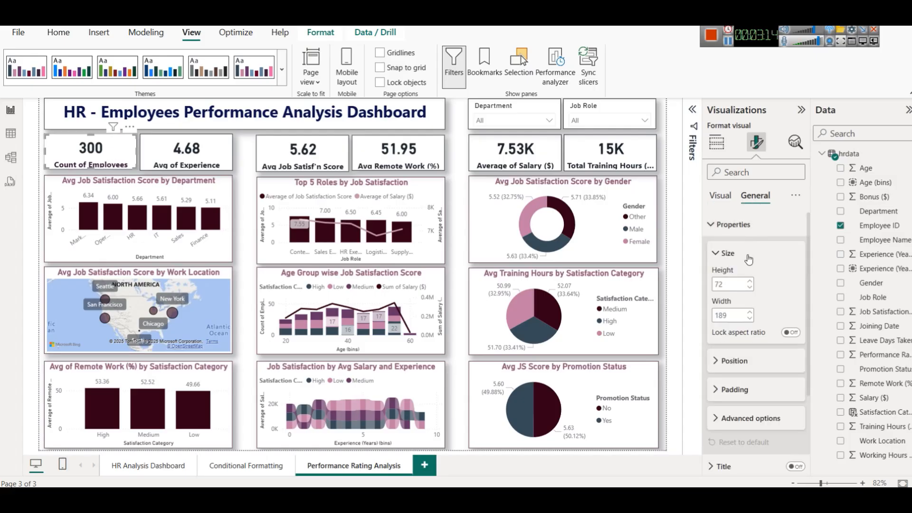
{"action": "scroll", "coordinate": [747, 336], "scroll_direction": "down", "scroll_amount": 3}
{"action": "left_click", "coordinate": [739, 285]}
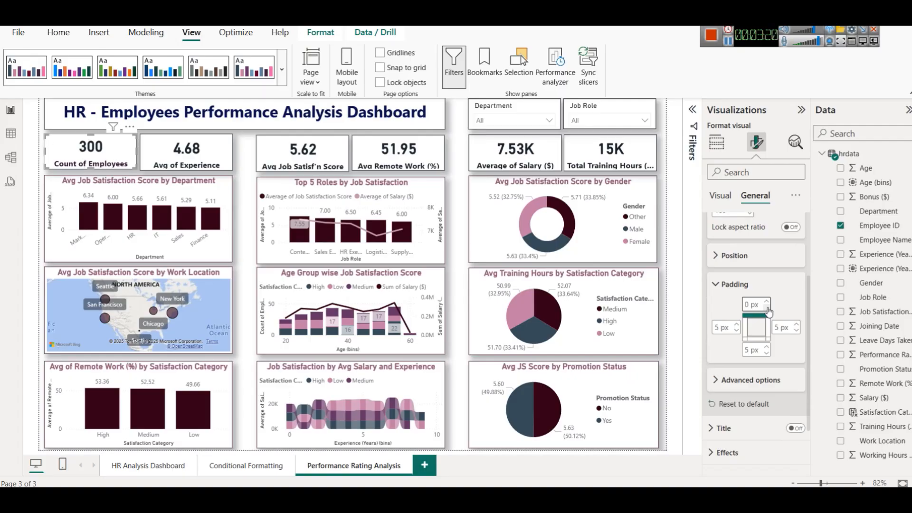
{"action": "left_click", "coordinate": [242, 208]}
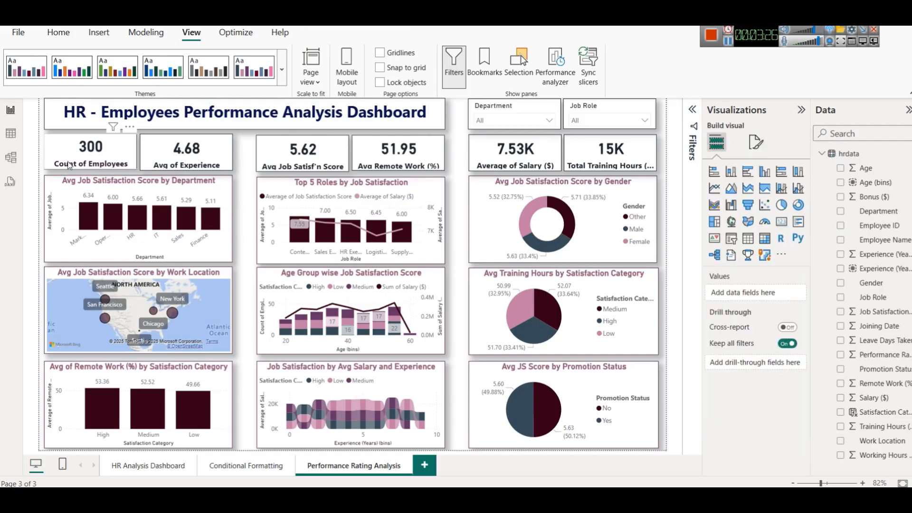
Copy the Count of Employees card's formatting onto the Avg of Experience card with Format painter.
{"action": "left_click", "coordinate": [89, 156]}
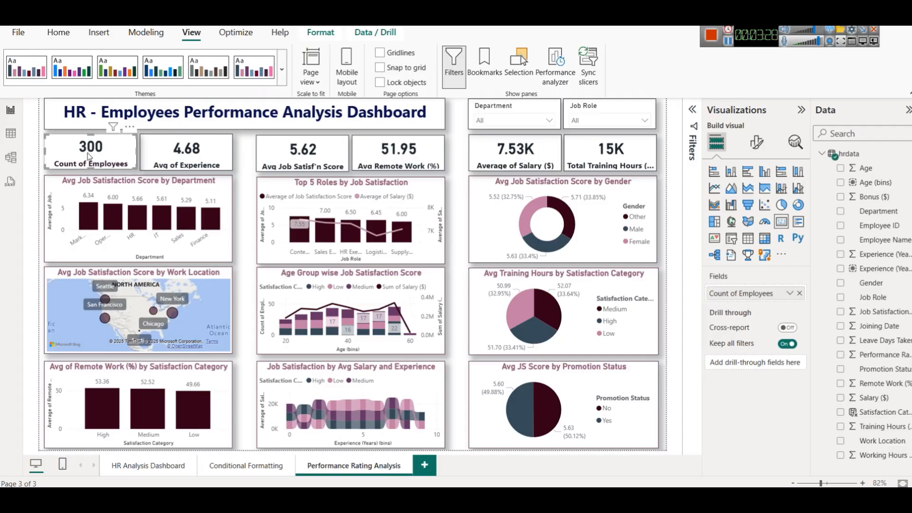
{"action": "left_click", "coordinate": [57, 34]}
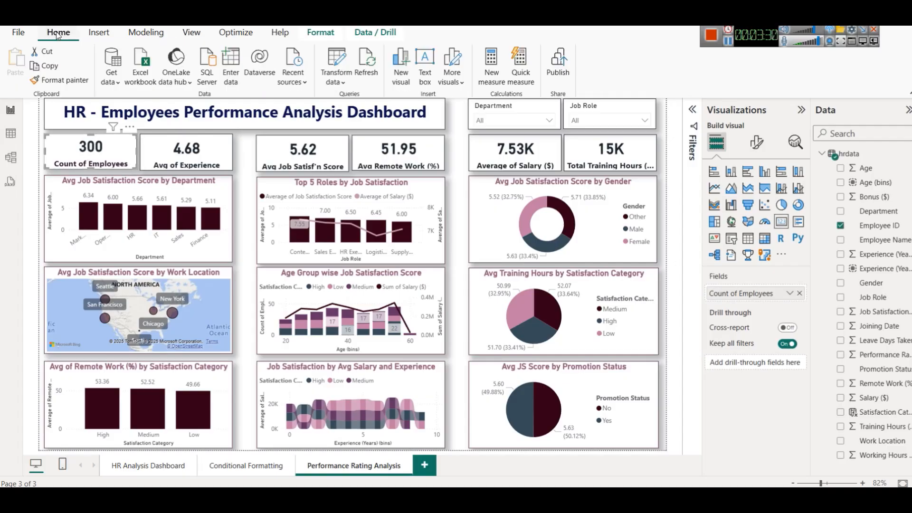
{"action": "left_click", "coordinate": [48, 69]}
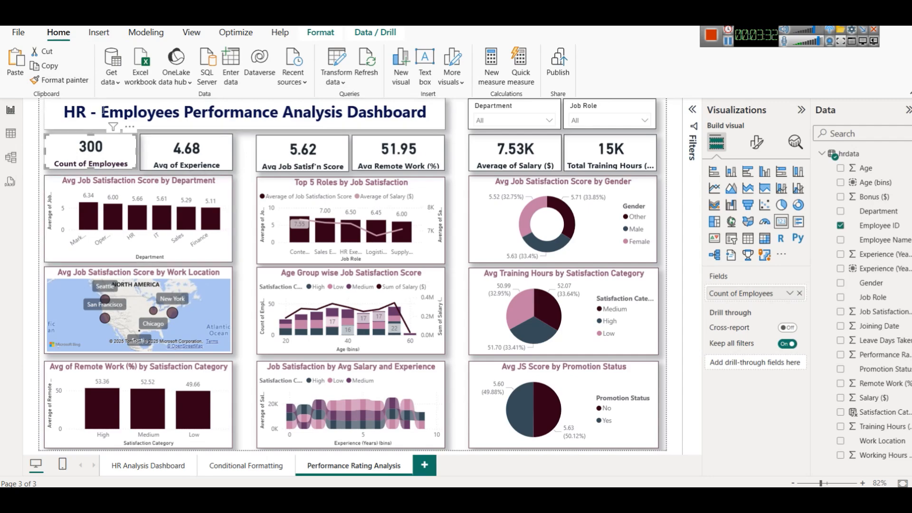
{"action": "left_click", "coordinate": [80, 84]}
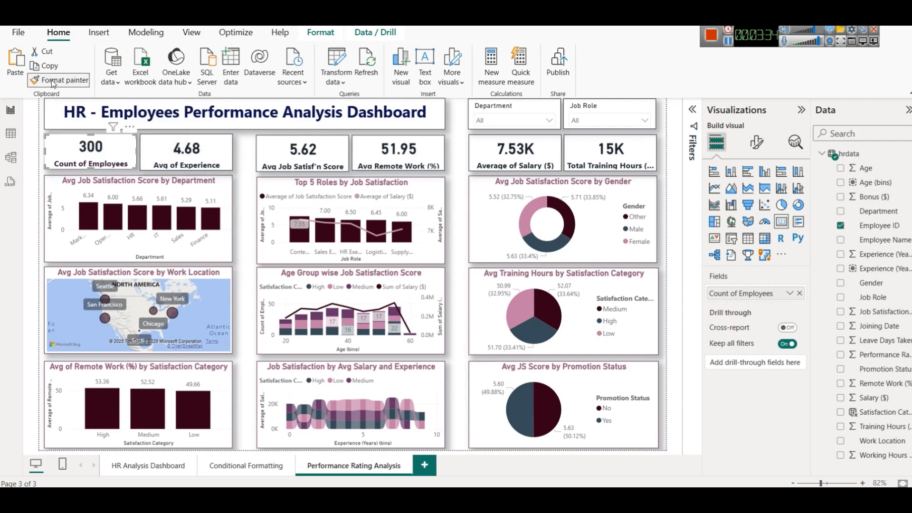
{"action": "left_click", "coordinate": [171, 145]}
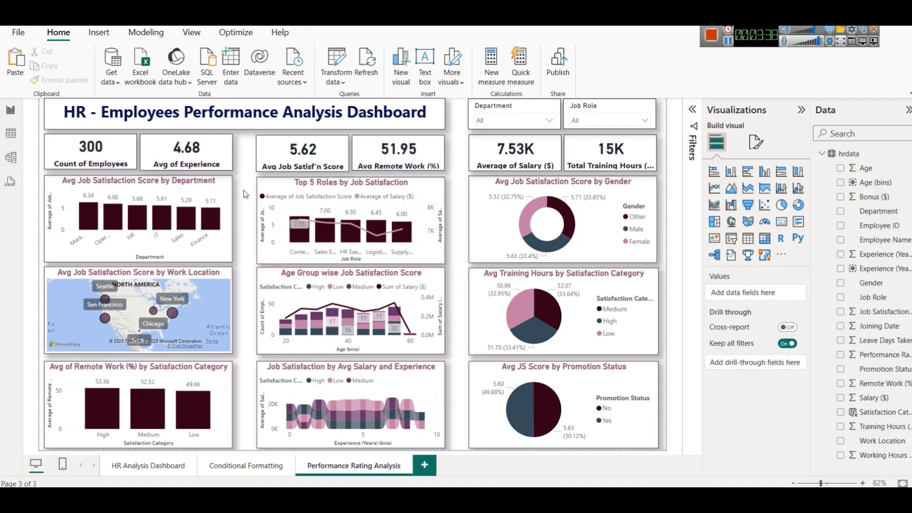
Choose Count as the summarization of the Count of Employees card, and check the Employee ID column in the table view.
{"action": "left_click", "coordinate": [101, 159]}
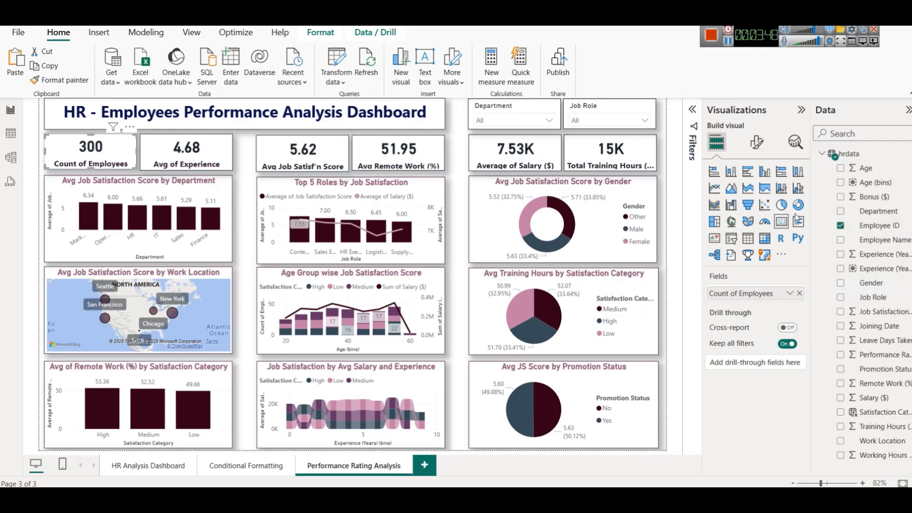
{"action": "left_click", "coordinate": [789, 293]}
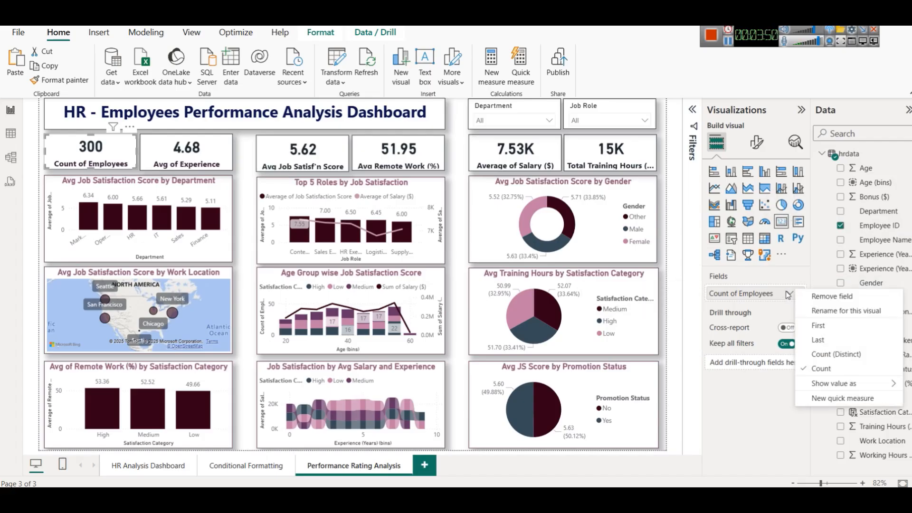
{"action": "left_click", "coordinate": [820, 370]}
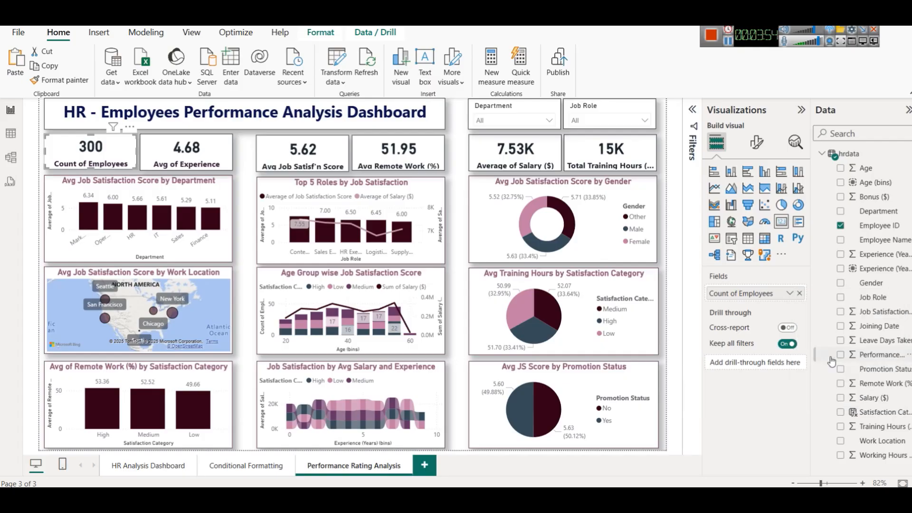
{"action": "left_click", "coordinate": [11, 134]}
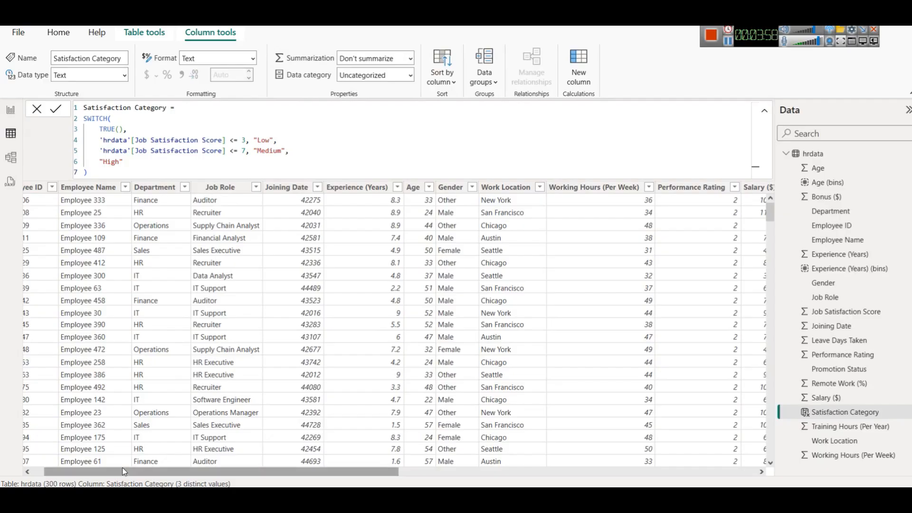
{"action": "scroll", "coordinate": [91, 464], "scroll_direction": "left", "scroll_amount": 1}
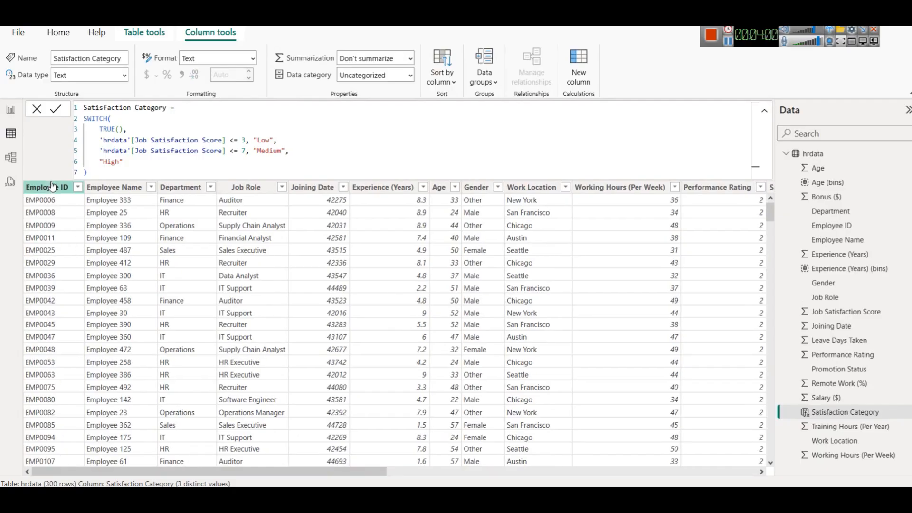
{"action": "left_click", "coordinate": [10, 110]}
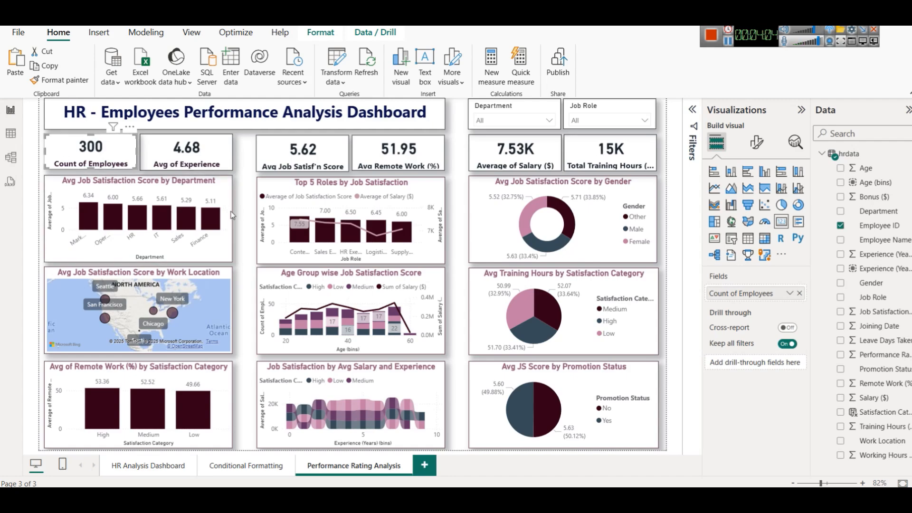
Try Minimum and Maximum as the summarization of the Avg of Experience card, and return it to Average without renaming the field.
{"action": "left_click", "coordinate": [163, 161]}
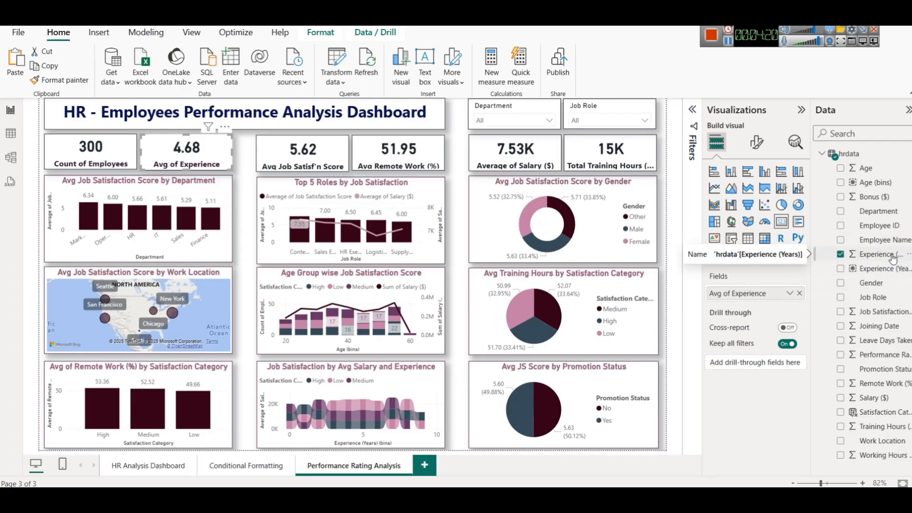
{"action": "left_click", "coordinate": [792, 296]}
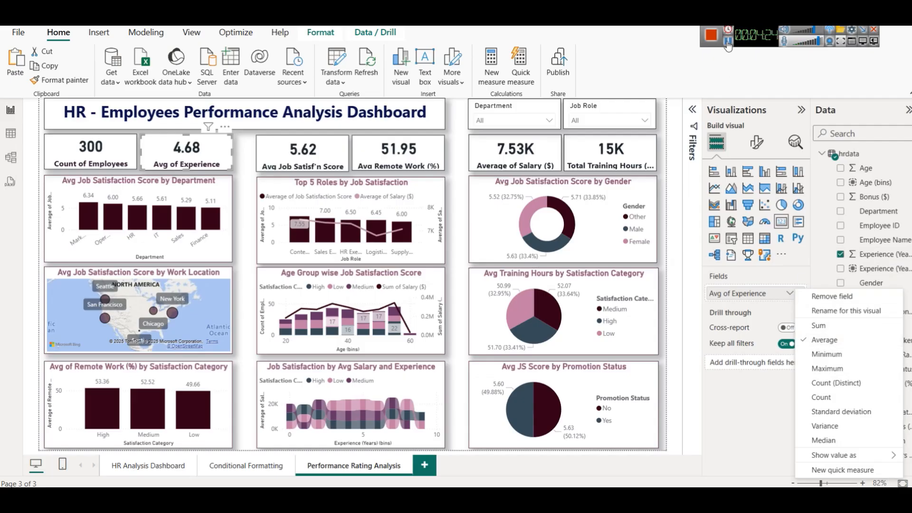
{"action": "left_click", "coordinate": [826, 355]}
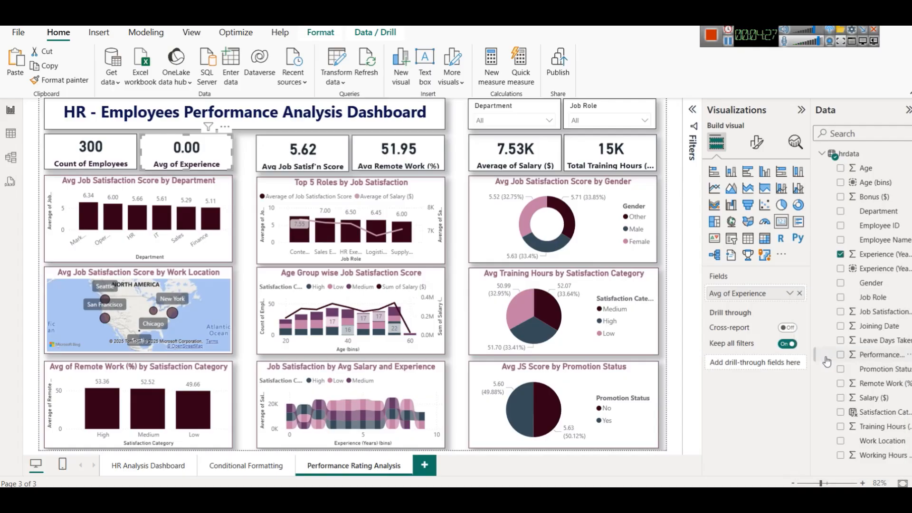
{"action": "left_click", "coordinate": [790, 294]}
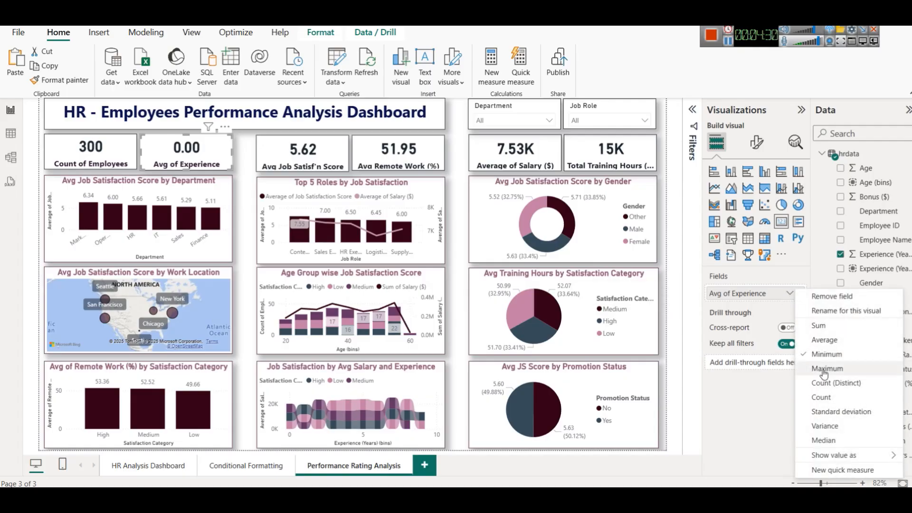
{"action": "left_click", "coordinate": [827, 369]}
{"action": "left_click", "coordinate": [790, 293]}
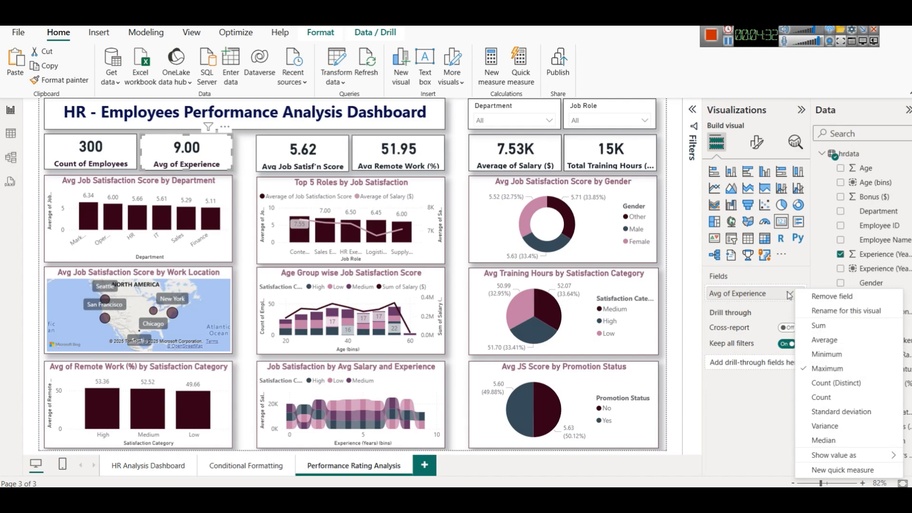
{"action": "left_click", "coordinate": [812, 338]}
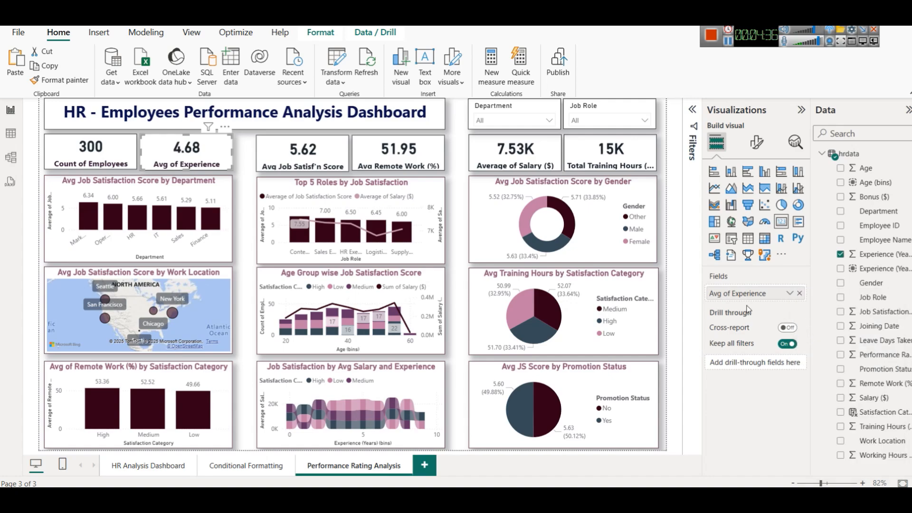
{"action": "left_click", "coordinate": [791, 294]}
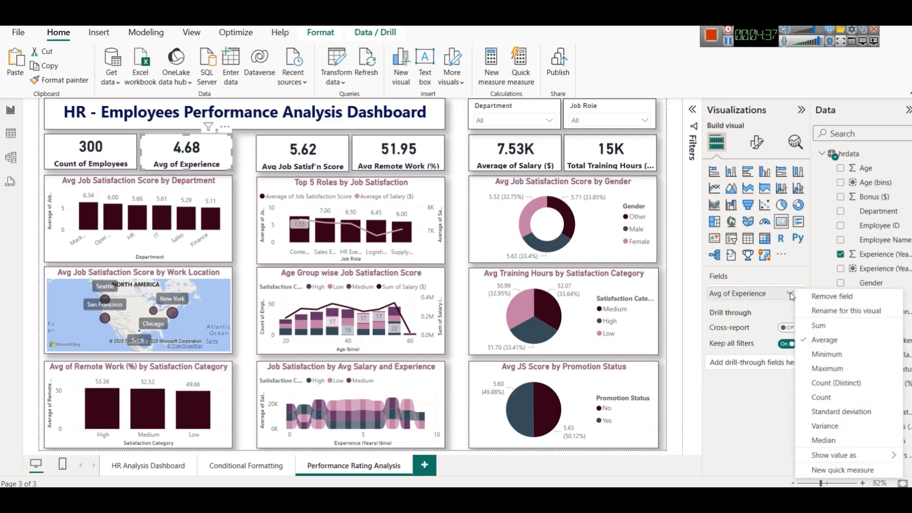
{"action": "left_click", "coordinate": [830, 311]}
{"action": "left_click", "coordinate": [757, 397]}
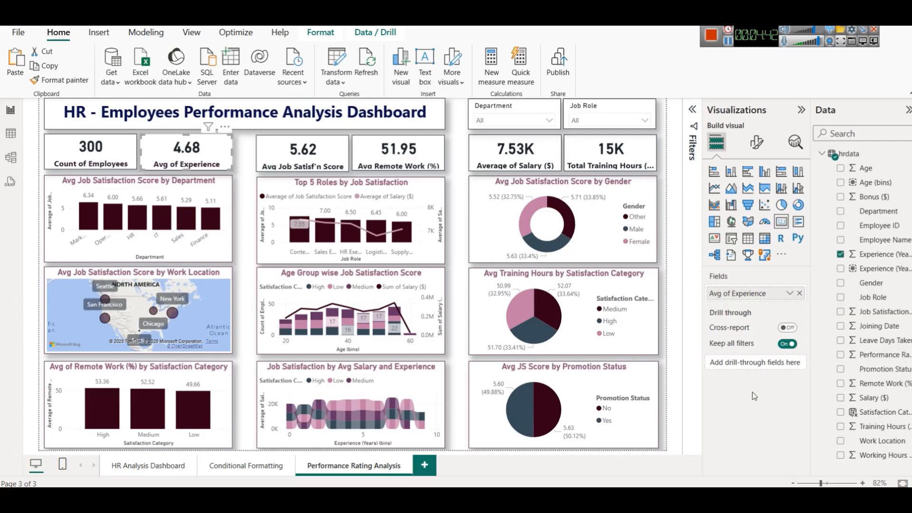
Replace the field of the Avg Job Satisf'n Score card with Performance Rating, summarized as Average.
{"action": "left_click", "coordinate": [276, 161]}
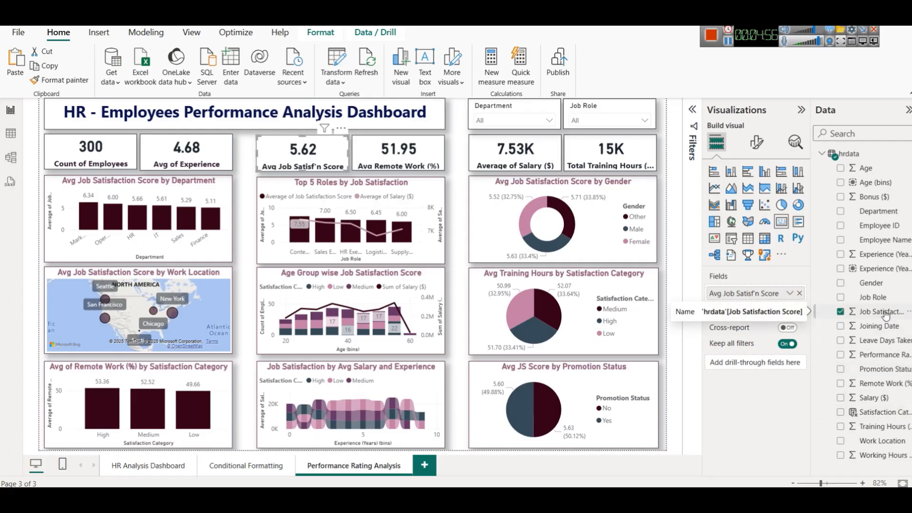
{"action": "left_click", "coordinate": [800, 293]}
{"action": "left_click_drag", "start_coordinate": [874, 356], "coordinate": [759, 296]}
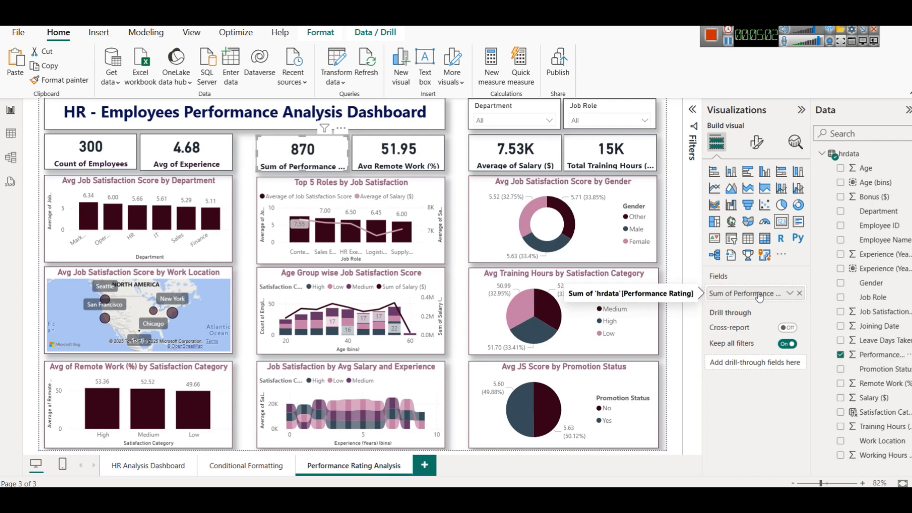
{"action": "left_click", "coordinate": [800, 293]}
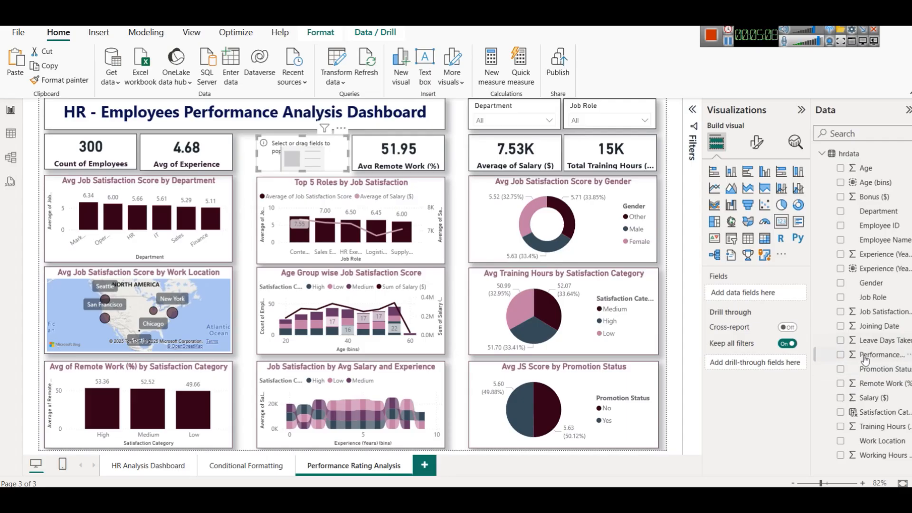
{"action": "left_click_drag", "start_coordinate": [877, 355], "coordinate": [744, 295]}
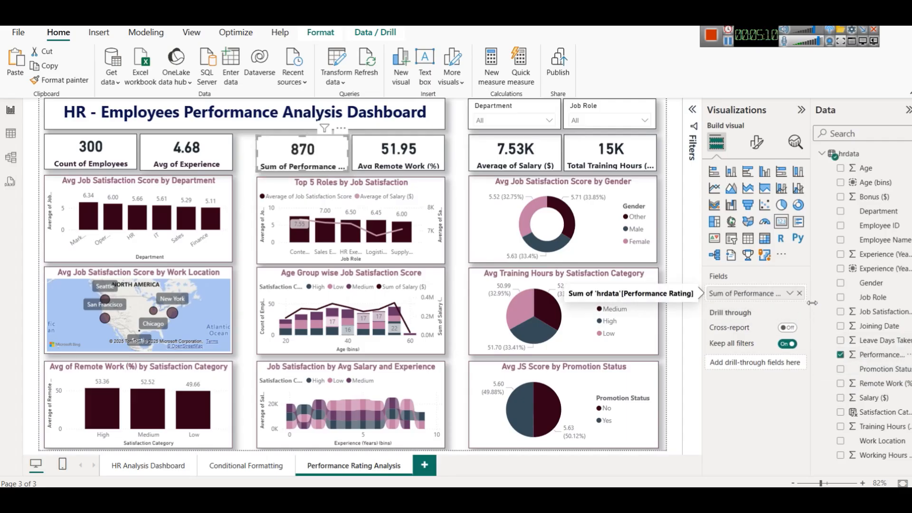
{"action": "left_click", "coordinate": [791, 294]}
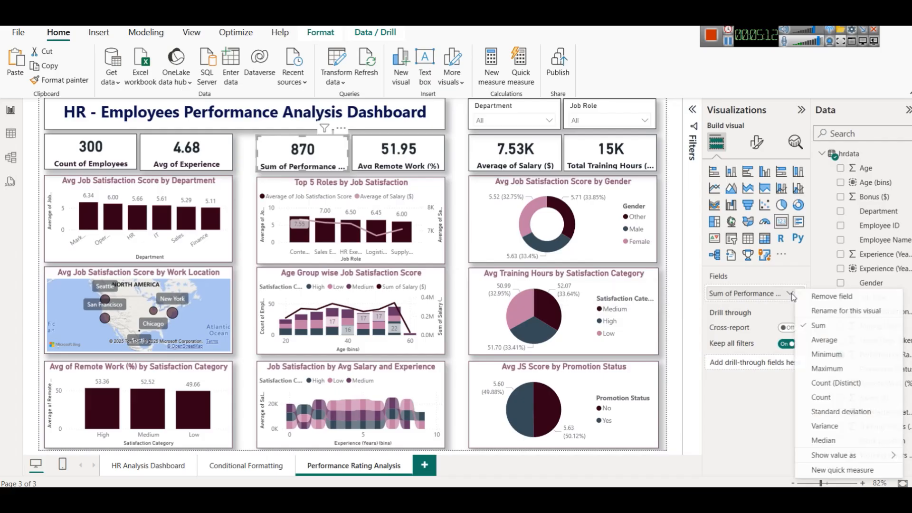
{"action": "left_click", "coordinate": [813, 340]}
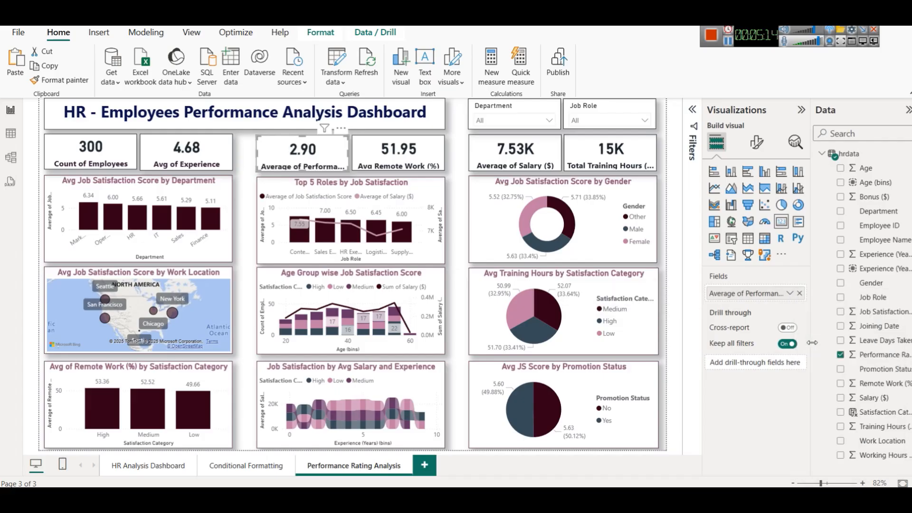
Rename the performance rating card's field for this visual as "Avg. Performance Rating".
{"action": "left_click", "coordinate": [791, 293]}
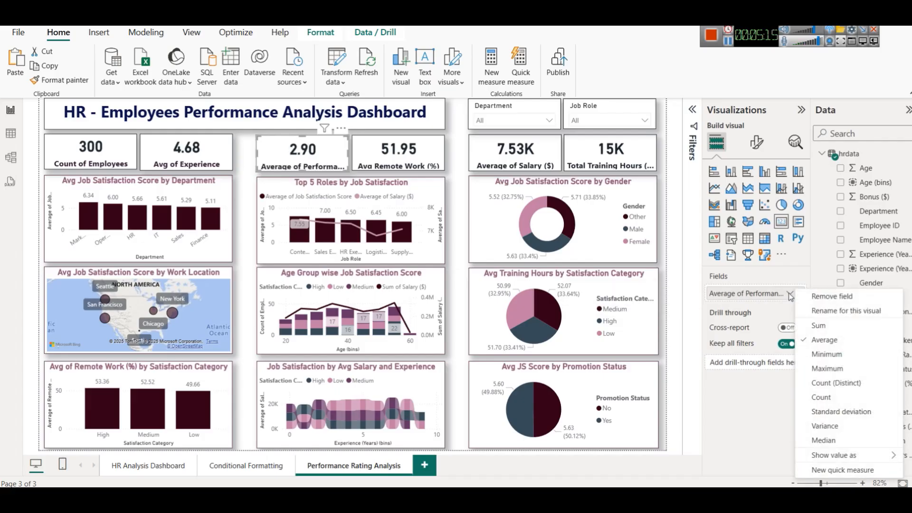
{"action": "left_click", "coordinate": [814, 308]}
{"action": "key", "text": "Home"}
{"action": "key", "text": "shift+Right"}
{"action": "key", "text": "shift+Right"}
{"action": "key", "text": "shift+Right"}
{"action": "key", "text": "shift+Right"}
{"action": "key", "text": "shift+Right"}
{"action": "key", "text": "shift+Right"}
{"action": "key", "text": "shift+Right"}
{"action": "key", "text": "shift+Right"}
{"action": "key", "text": "shift+Right"}
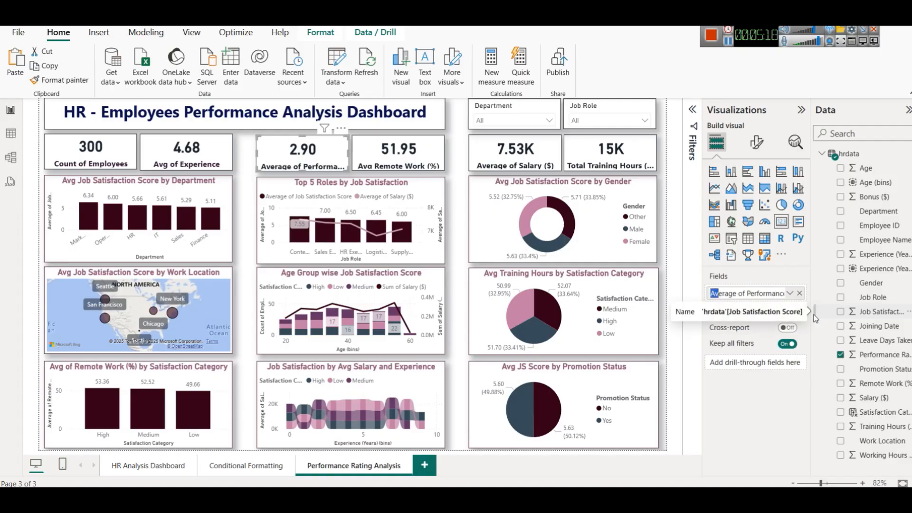
{"action": "type", "text": "Avg."}
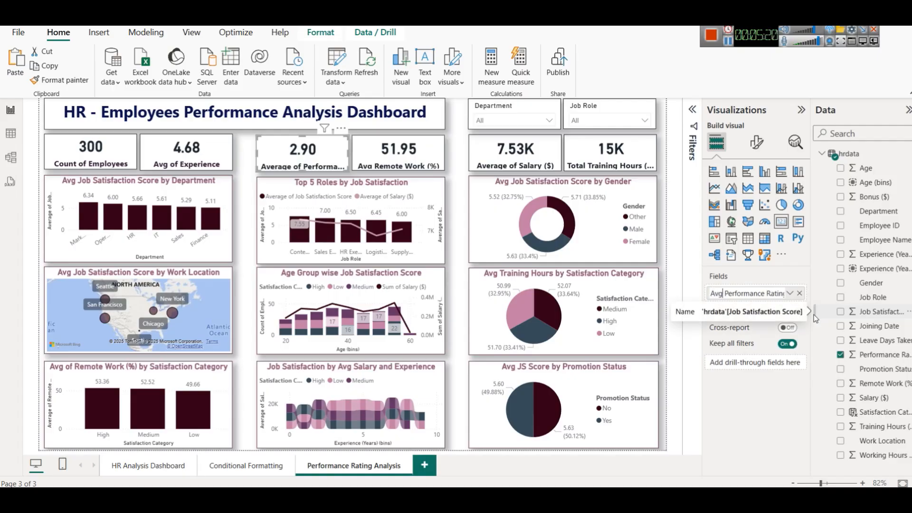
{"action": "key", "text": "Return"}
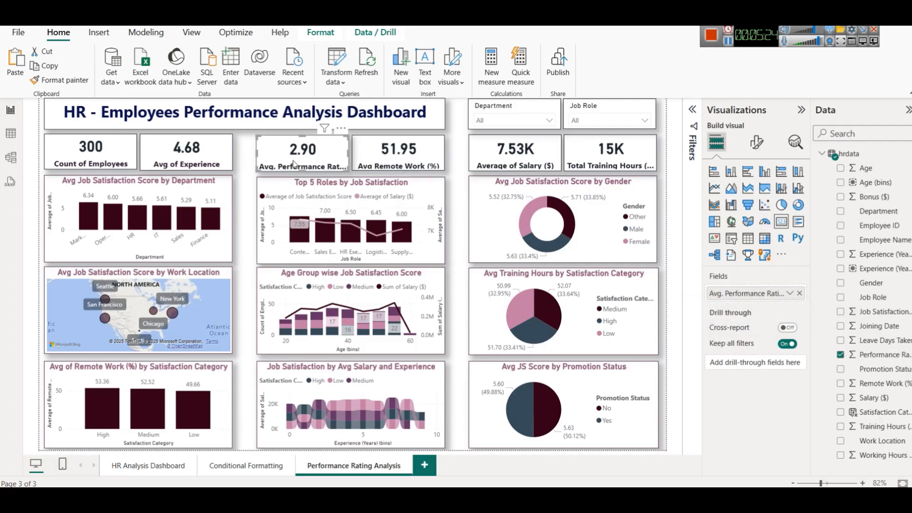
Delete the Avg Remote Work (%) card and widen the Avg. Performance Rating card to fill the freed space.
{"action": "left_click", "coordinate": [375, 161]}
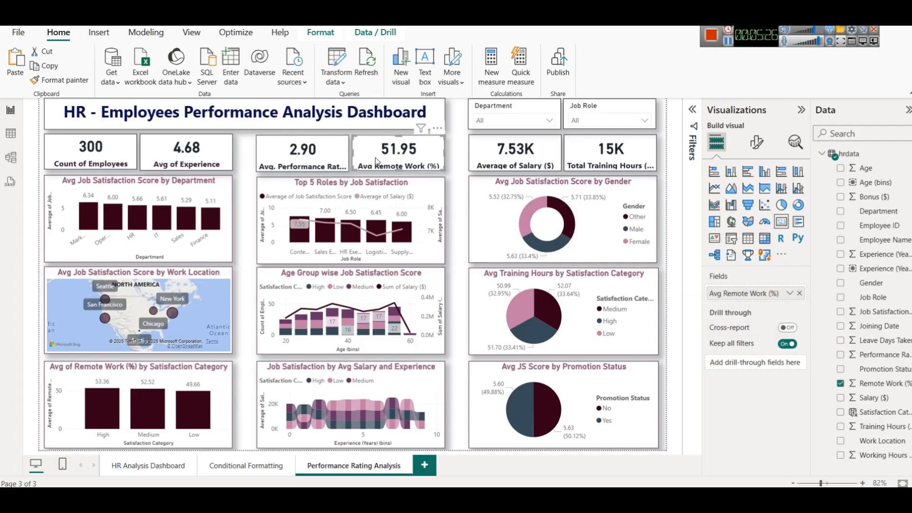
{"action": "left_click", "coordinate": [301, 157]}
{"action": "left_click", "coordinate": [790, 293]}
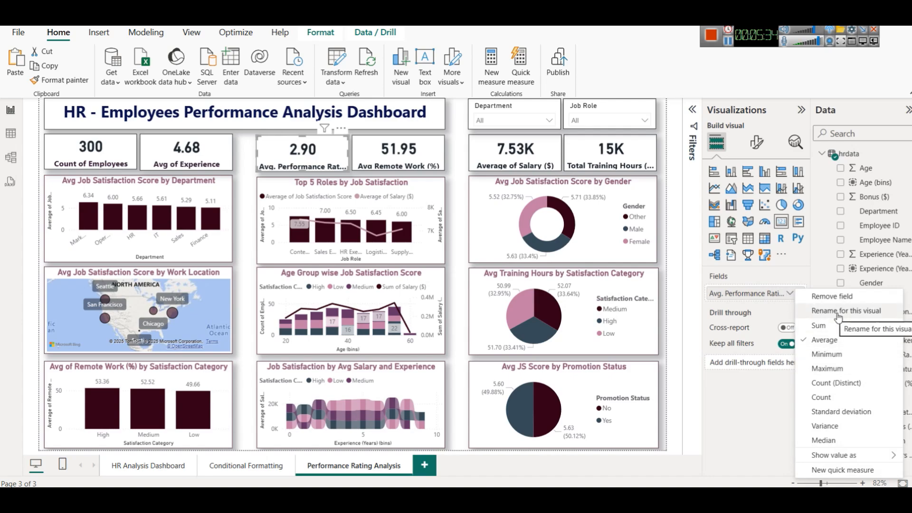
{"action": "left_click", "coordinate": [417, 164]}
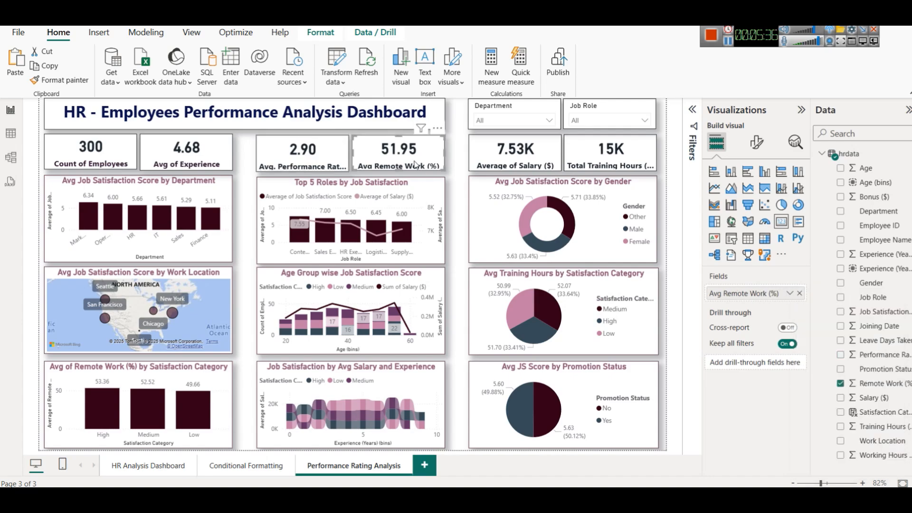
{"action": "key", "text": "Delete"}
{"action": "left_click", "coordinate": [322, 158]}
{"action": "left_click_drag", "start_coordinate": [348, 157], "coordinate": [445, 156]}
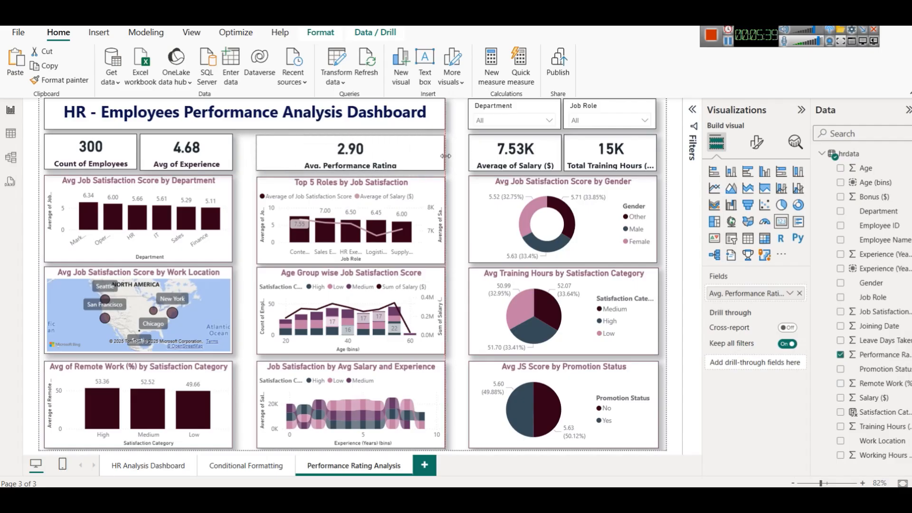
{"action": "left_click", "coordinate": [456, 190]}
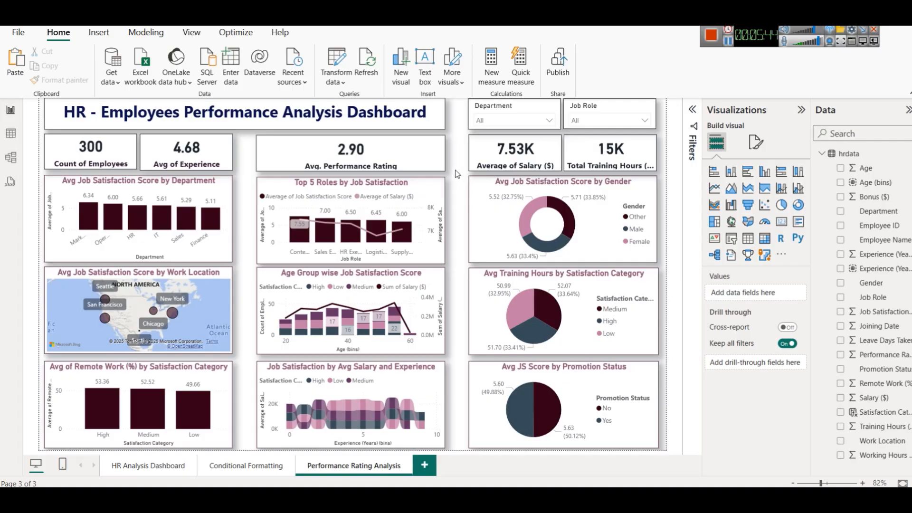
Copy the Avg of Experience card's formatting onto the Avg. Performance Rating card with Format painter.
{"action": "left_click", "coordinate": [328, 149]}
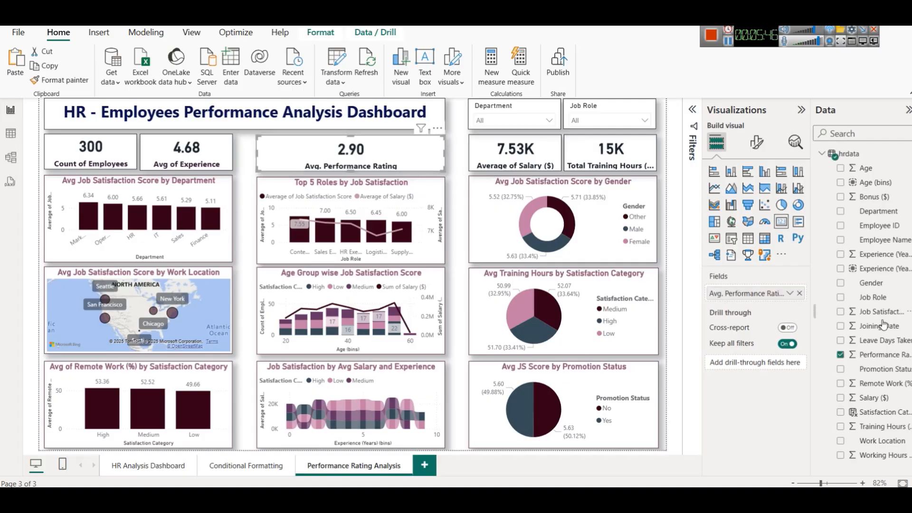
{"action": "left_click", "coordinate": [186, 152]}
{"action": "left_click", "coordinate": [60, 80]}
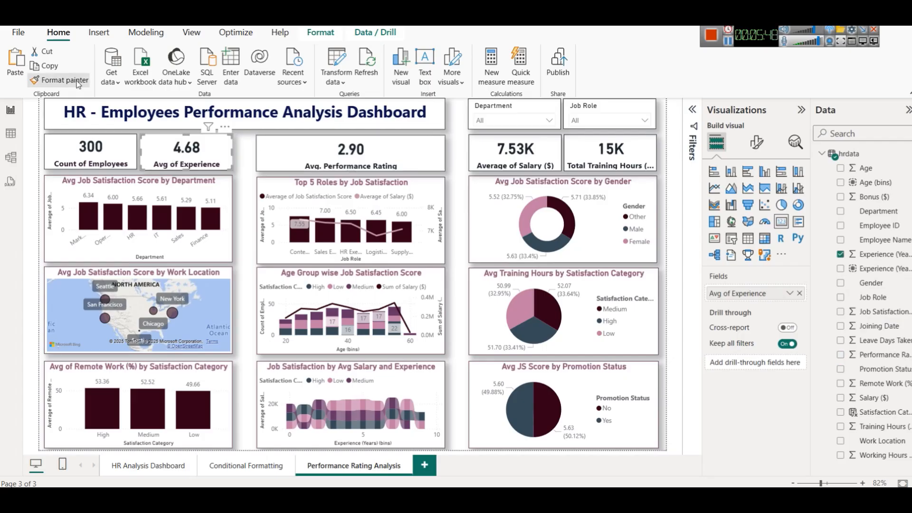
{"action": "left_click", "coordinate": [396, 165]}
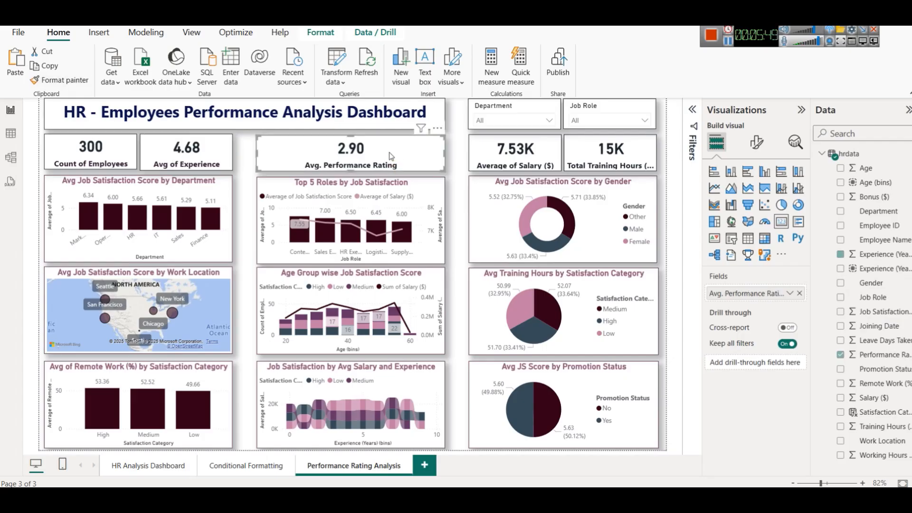
{"action": "left_click", "coordinate": [456, 195]}
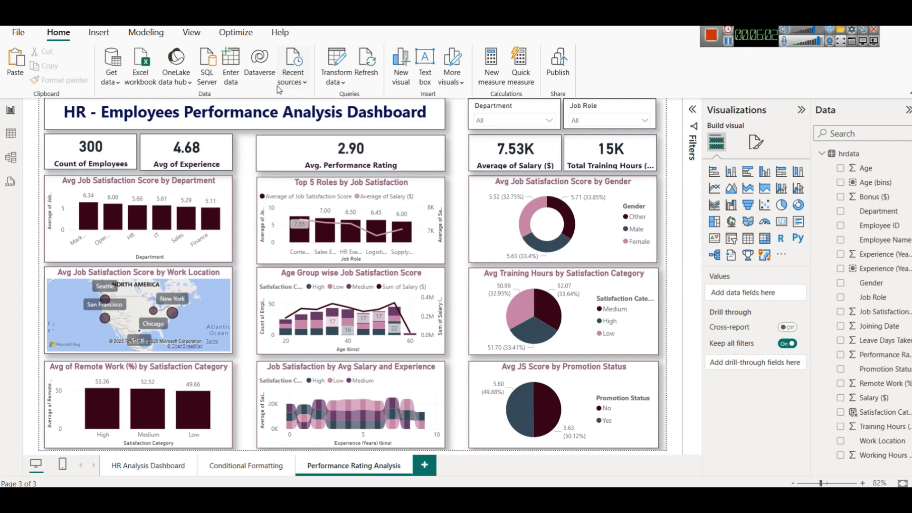
Insert the yellow magnifying-glass chart image searchanalytics.png from the assets folder onto the report page.
{"action": "left_click", "coordinate": [106, 36]}
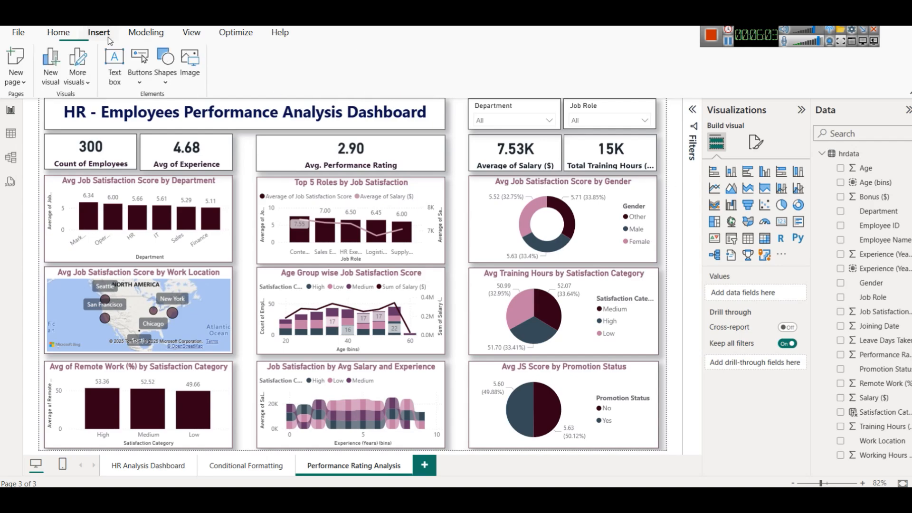
{"action": "left_click", "coordinate": [189, 66]}
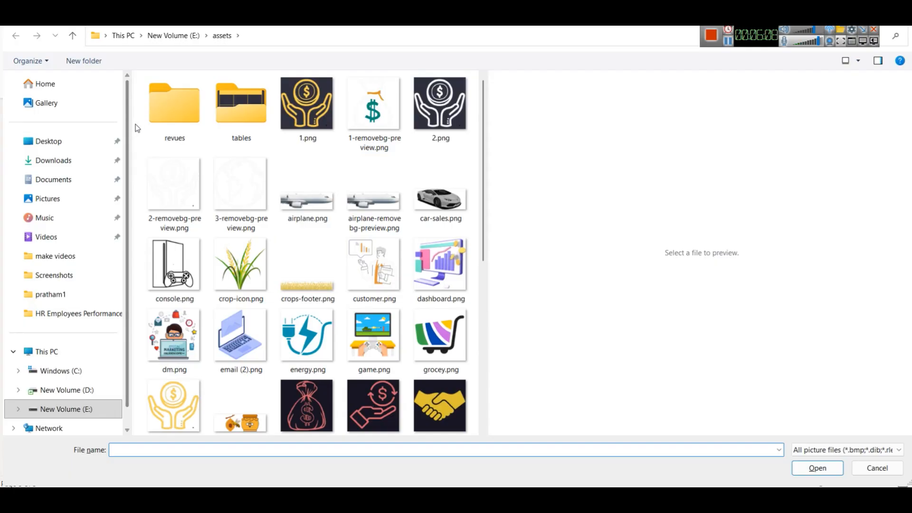
{"action": "left_click_drag", "start_coordinate": [134, 122], "coordinate": [53, 122]}
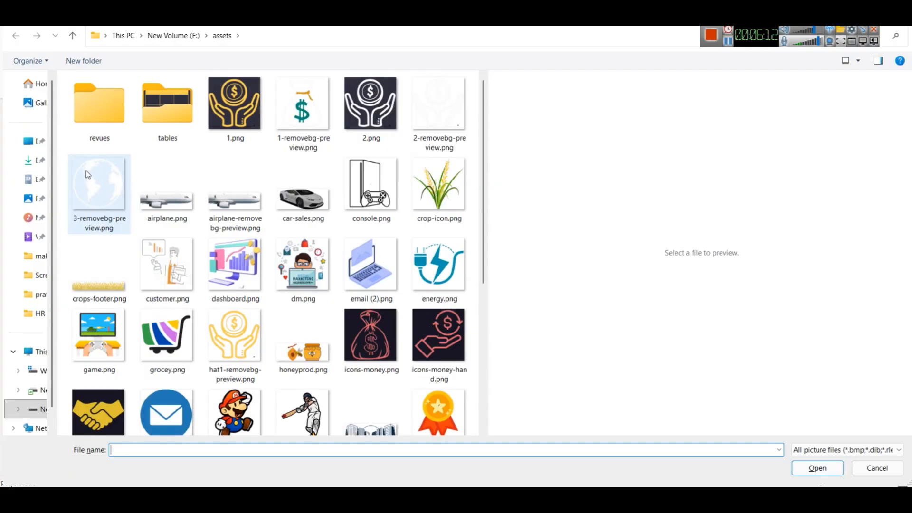
{"action": "scroll", "coordinate": [192, 247], "scroll_direction": "down", "scroll_amount": 4}
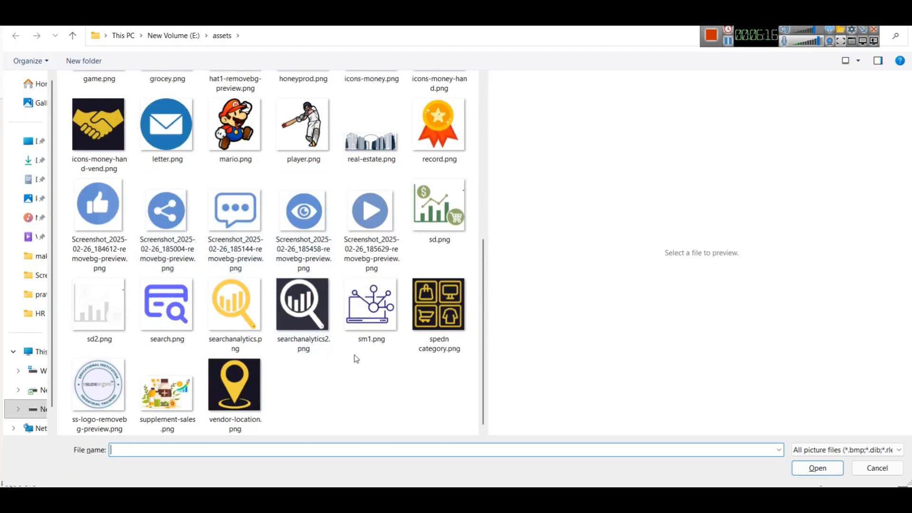
{"action": "left_click", "coordinate": [228, 325]}
{"action": "left_click", "coordinate": [817, 468]}
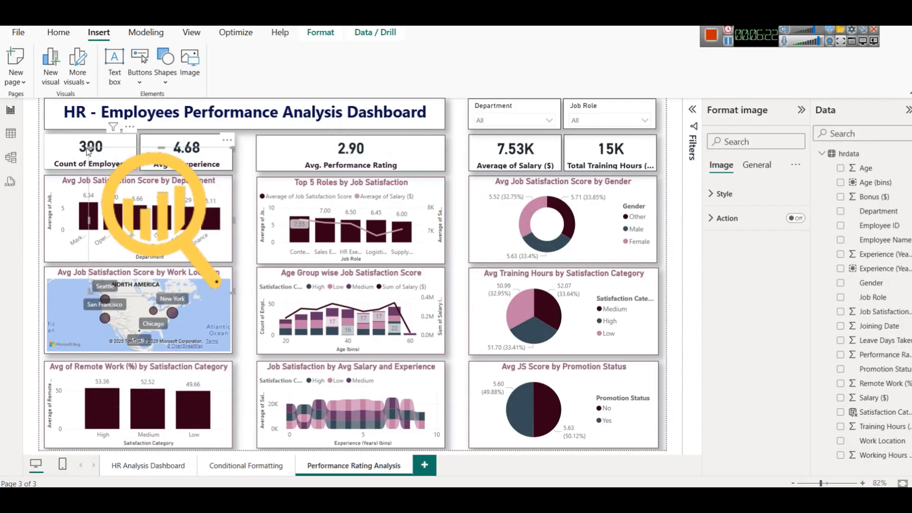
Shrink the magnifying-glass image to icon size and place it inside the Avg. Performance Rating card, left of its value.
{"action": "left_click", "coordinate": [103, 167]}
{"action": "left_click", "coordinate": [103, 167]}
{"action": "left_click_drag", "start_coordinate": [89, 149], "coordinate": [282, 153]}
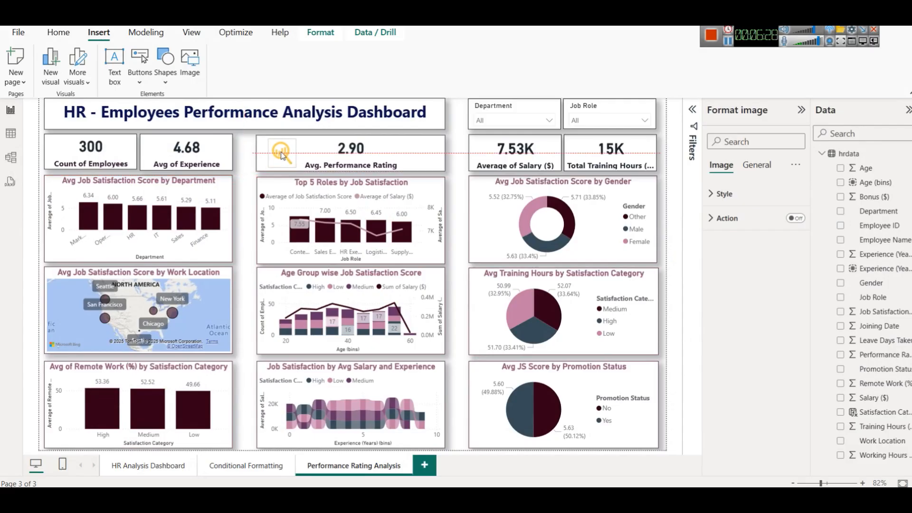
{"action": "left_click", "coordinate": [459, 181]}
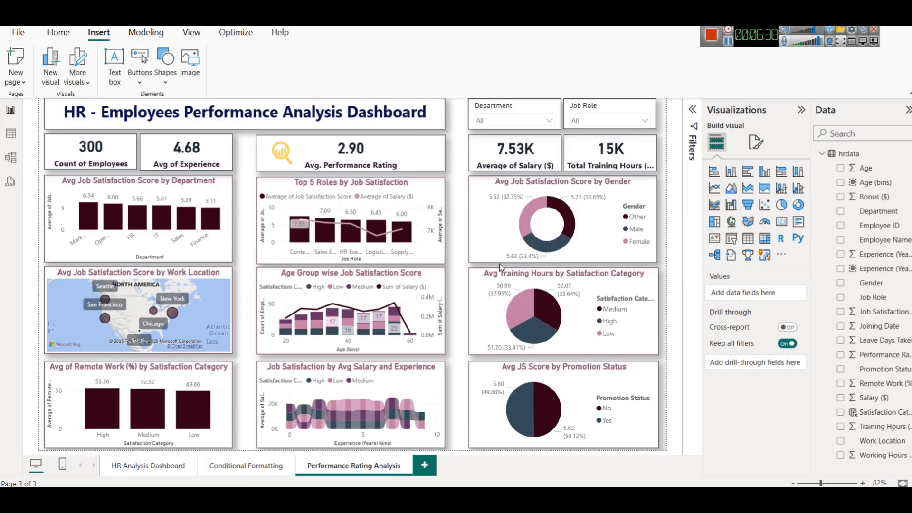
Copy the Average of Salary ($) card's formatting onto the Total Training Hours card with Format painter.
{"action": "left_click", "coordinate": [515, 155]}
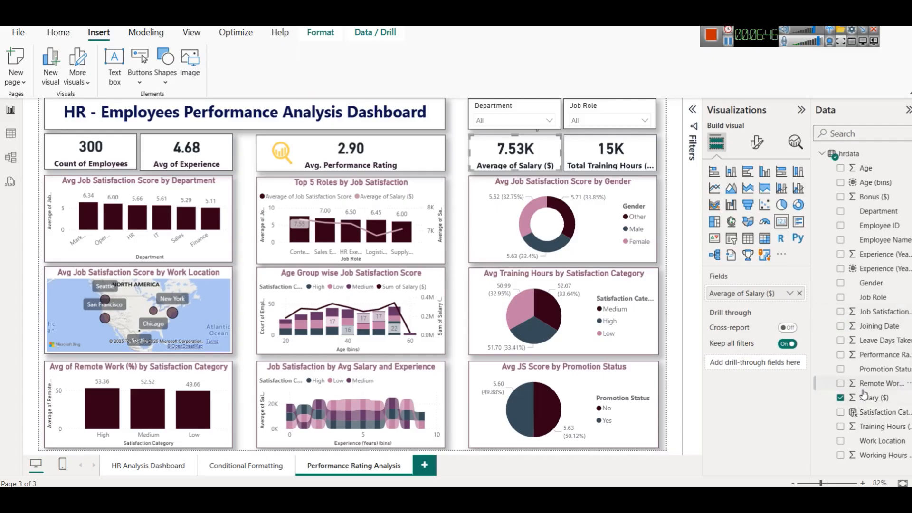
{"action": "left_click", "coordinate": [405, 165]}
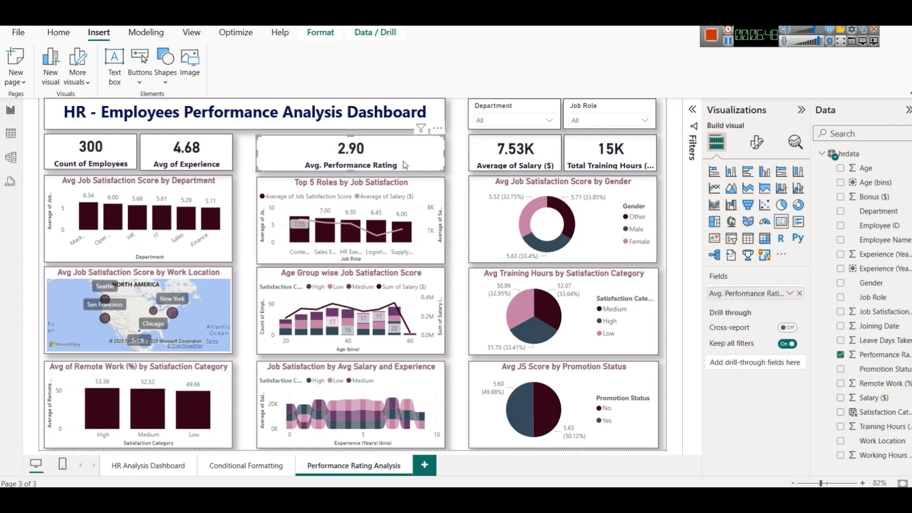
{"action": "left_click", "coordinate": [60, 35]}
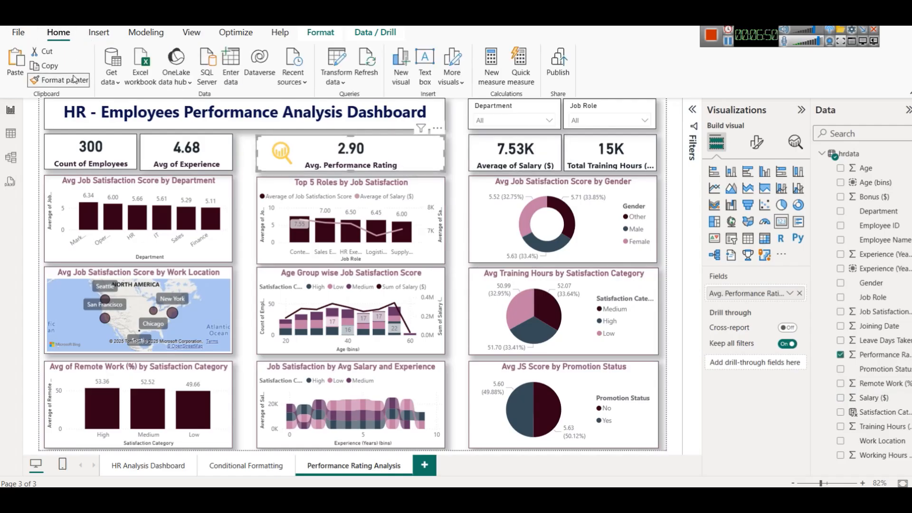
{"action": "left_click", "coordinate": [535, 149]}
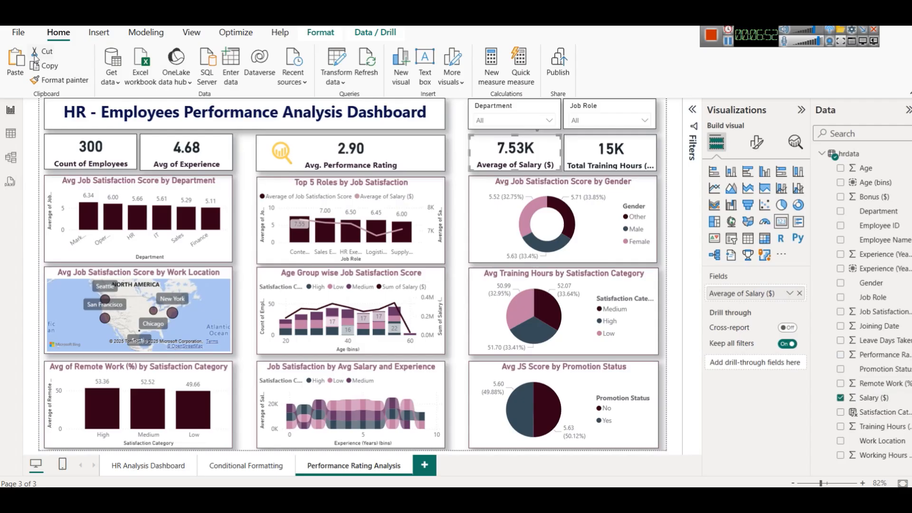
{"action": "left_click", "coordinate": [60, 80]}
{"action": "left_click", "coordinate": [587, 155]}
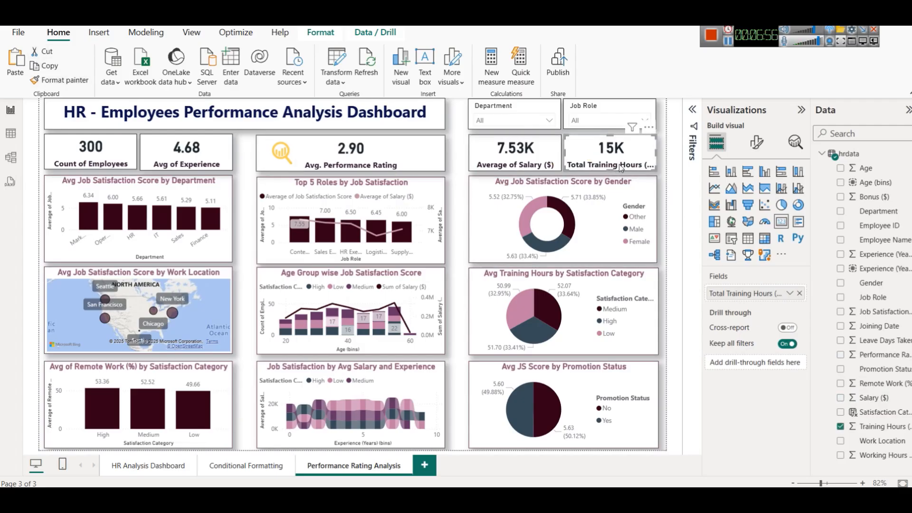
{"action": "left_click", "coordinate": [791, 294]}
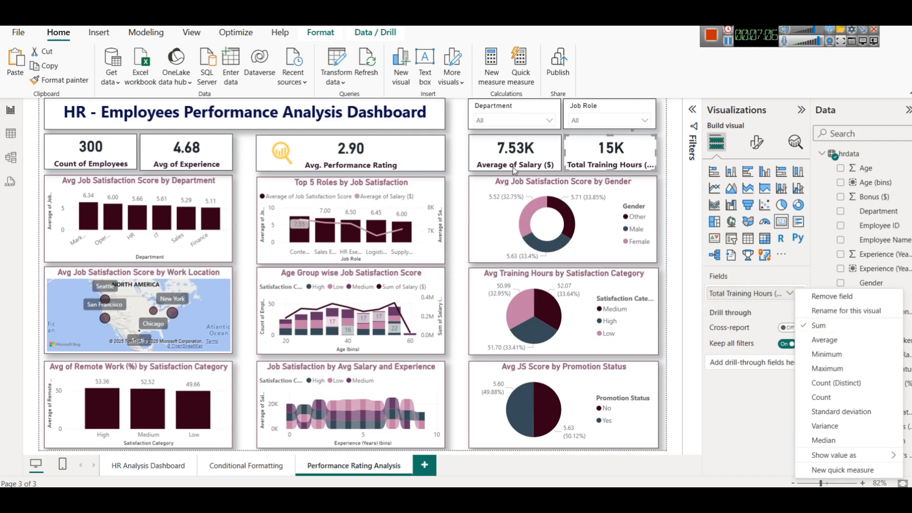
{"action": "left_click", "coordinate": [728, 381]}
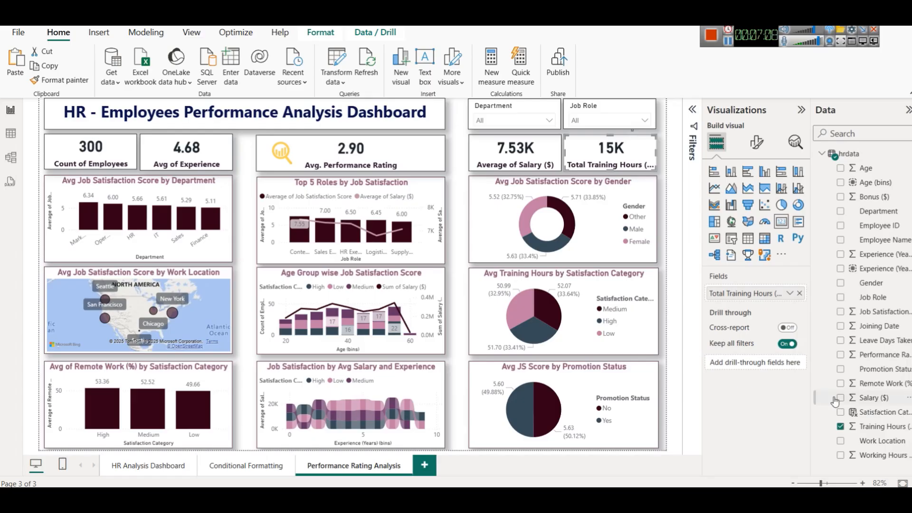
Format the Salary ($) column as $ English (United States) currency in Table view, and return to the report page.
{"action": "left_click", "coordinate": [876, 398]}
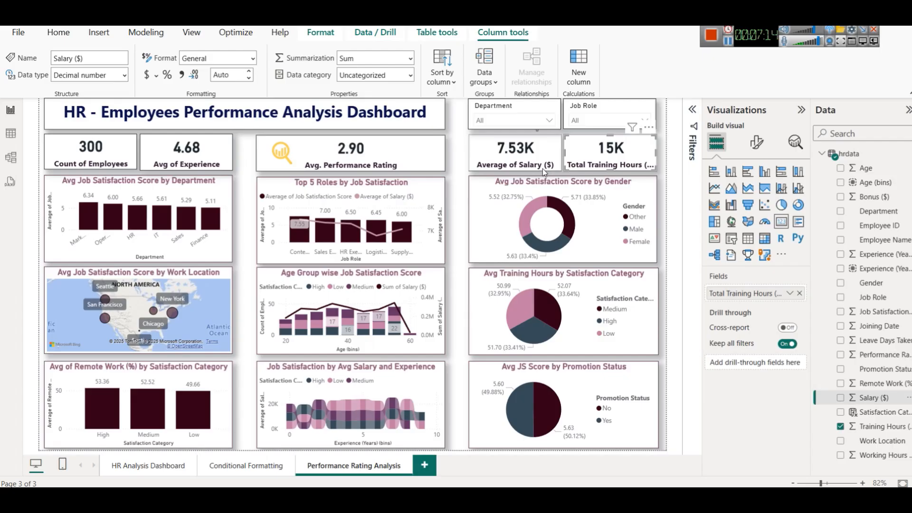
{"action": "left_click", "coordinate": [12, 136]}
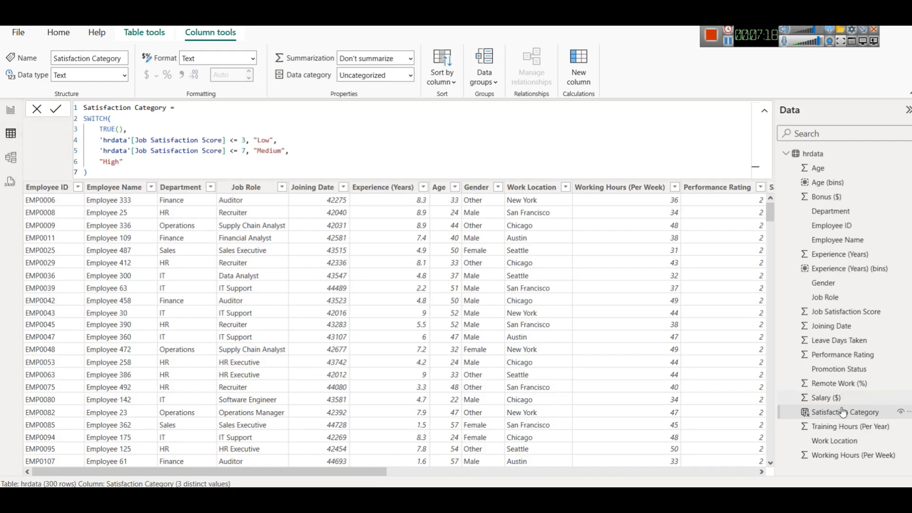
{"action": "left_click", "coordinate": [827, 399]}
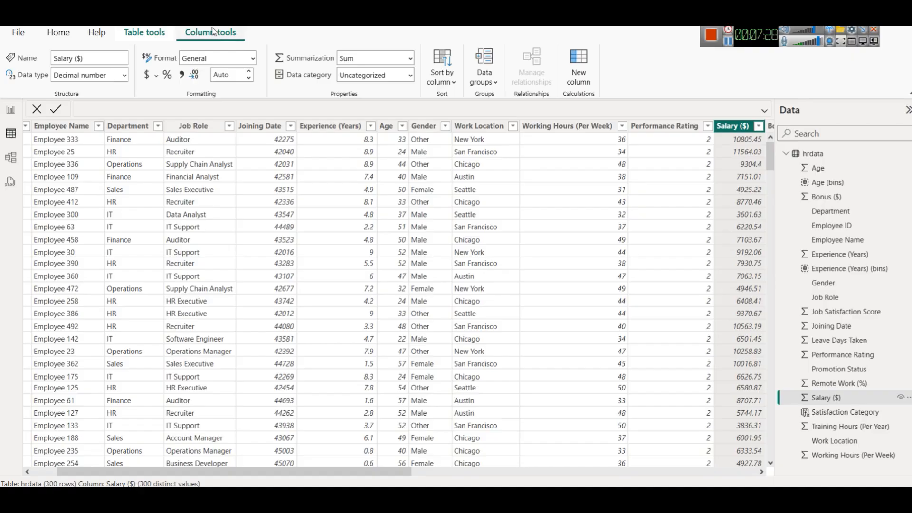
{"action": "left_click", "coordinate": [149, 77]}
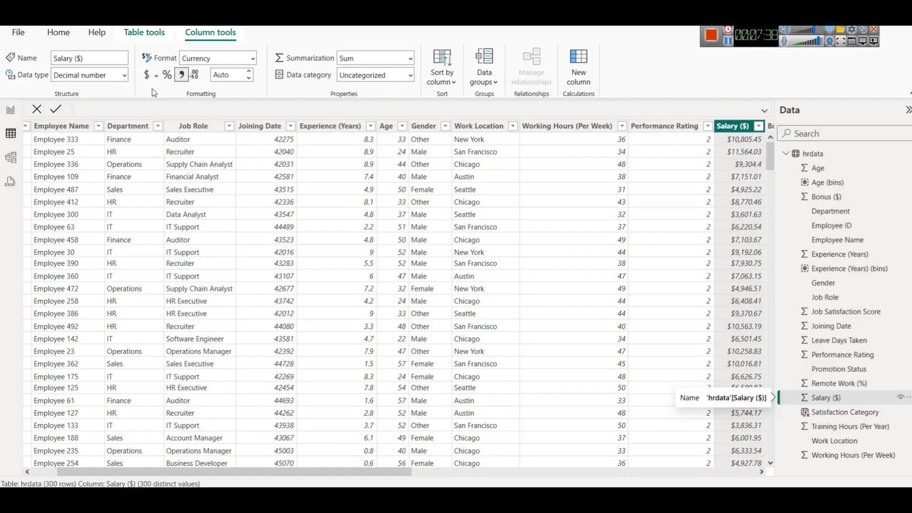
{"action": "left_click", "coordinate": [157, 76]}
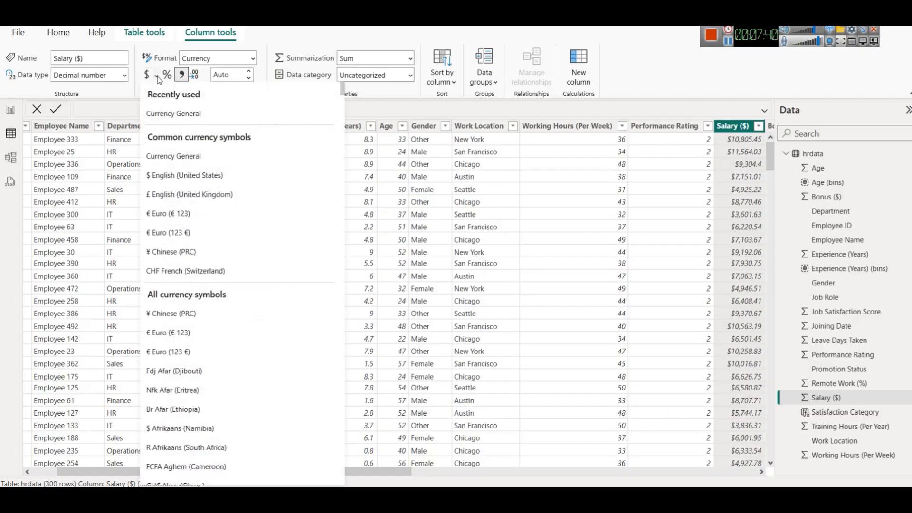
{"action": "left_click", "coordinate": [204, 177]}
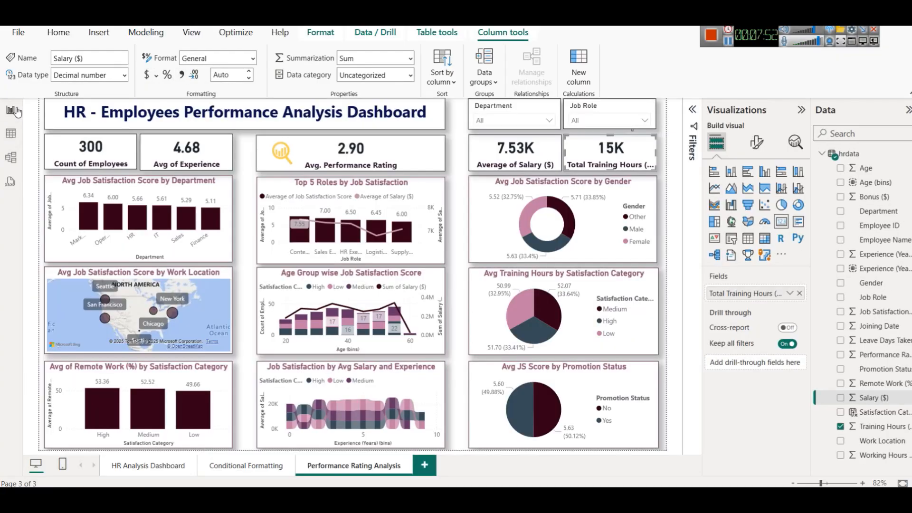
{"action": "left_click", "coordinate": [10, 110]}
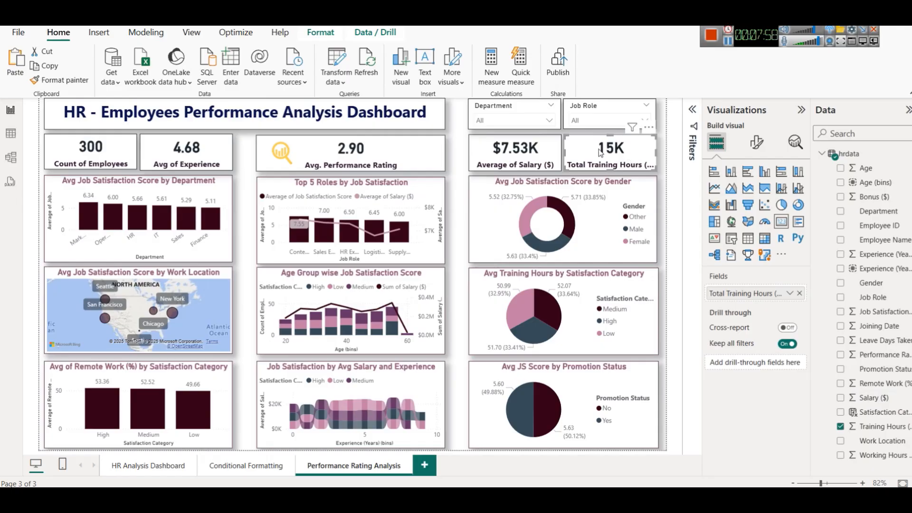
{"action": "left_click", "coordinate": [460, 160]}
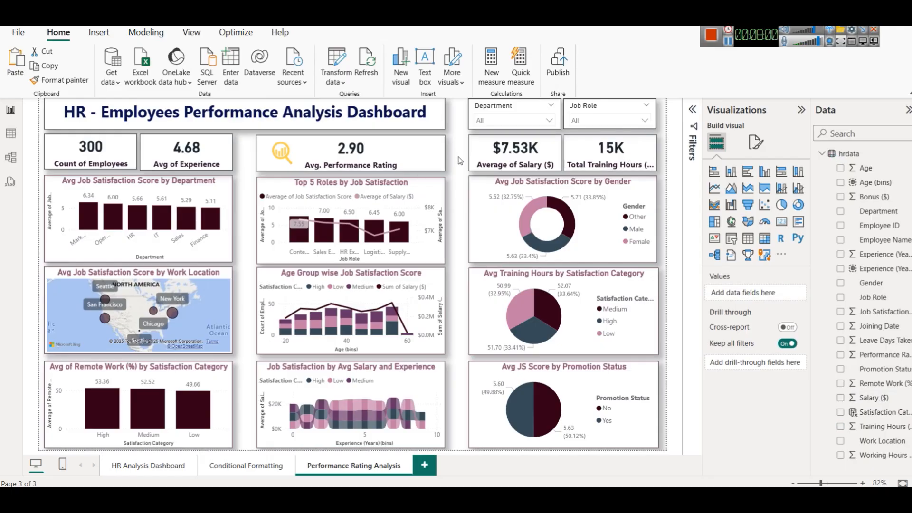
Set the Total Training Hours card's visual border color to the darkest maroon theme shade.
{"action": "left_click", "coordinate": [589, 154]}
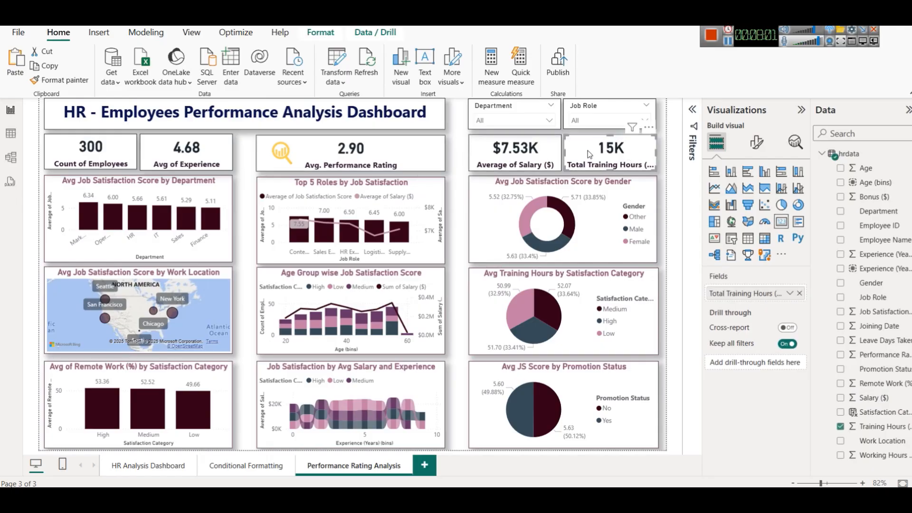
{"action": "left_click", "coordinate": [756, 142]}
{"action": "left_click", "coordinate": [754, 194]}
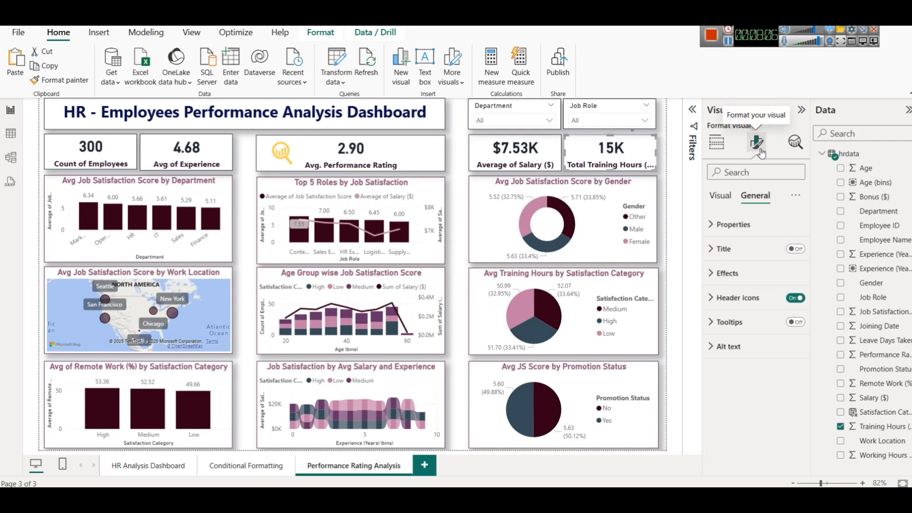
{"action": "left_click", "coordinate": [727, 273]}
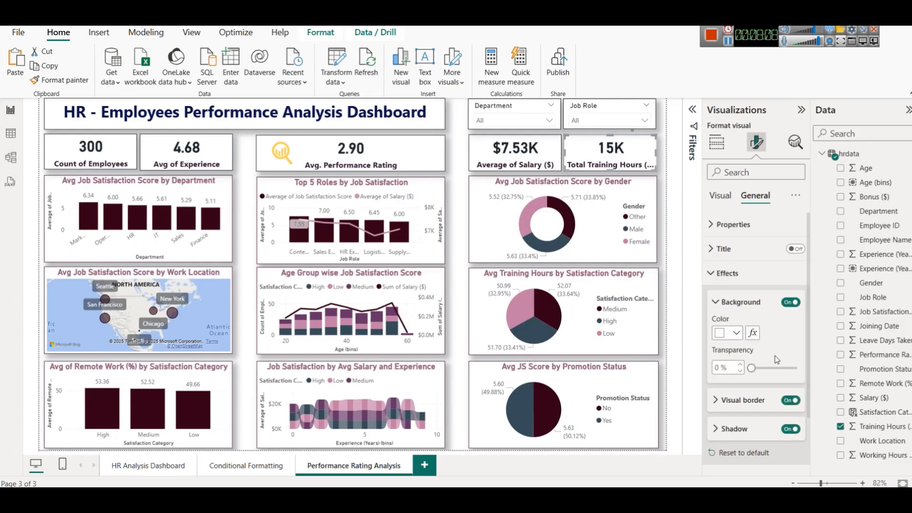
{"action": "scroll", "coordinate": [761, 352], "scroll_direction": "down", "scroll_amount": 1}
{"action": "scroll", "coordinate": [770, 347], "scroll_direction": "down", "scroll_amount": 1}
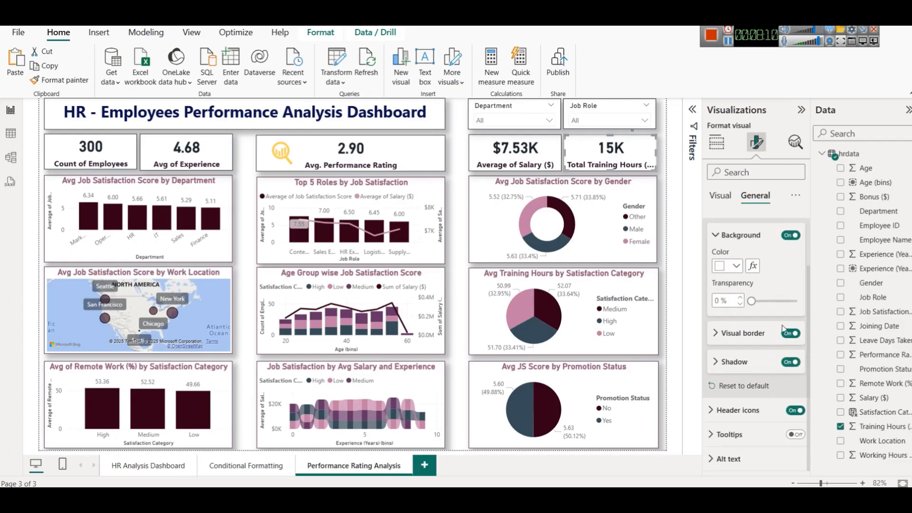
{"action": "left_click", "coordinate": [715, 334]}
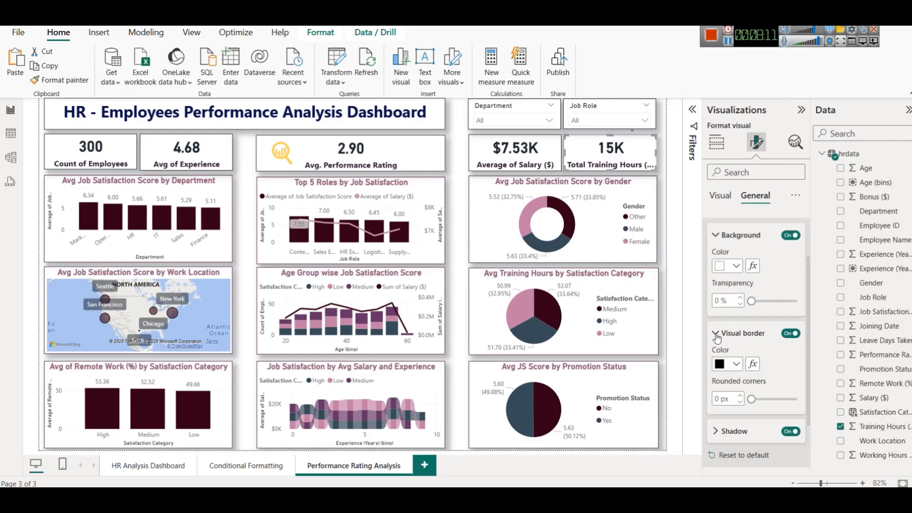
{"action": "left_click", "coordinate": [736, 365]}
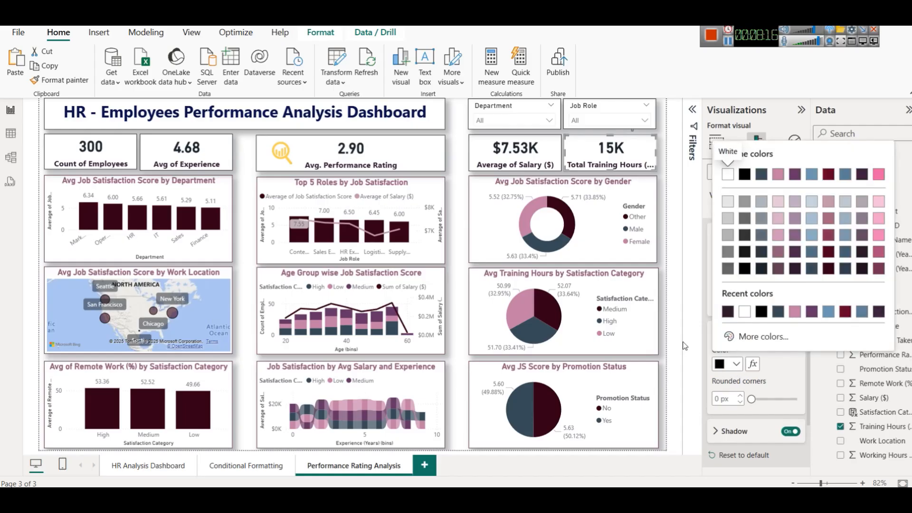
{"action": "left_click", "coordinate": [698, 335]}
{"action": "left_click", "coordinate": [736, 365]}
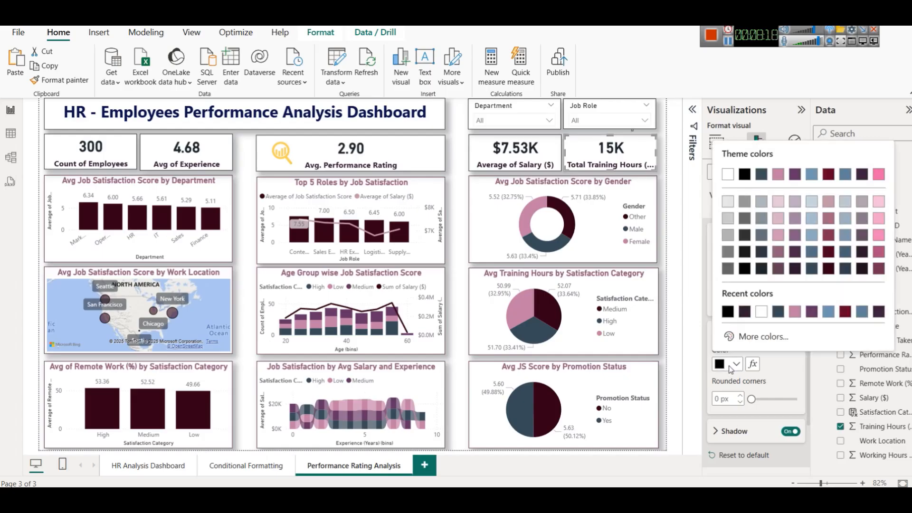
{"action": "left_click", "coordinate": [830, 269]}
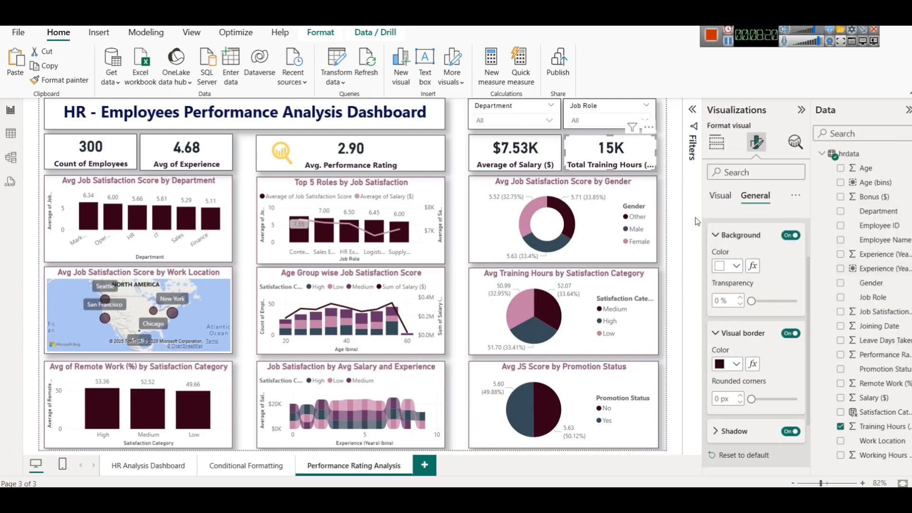
{"action": "left_click", "coordinate": [674, 192]}
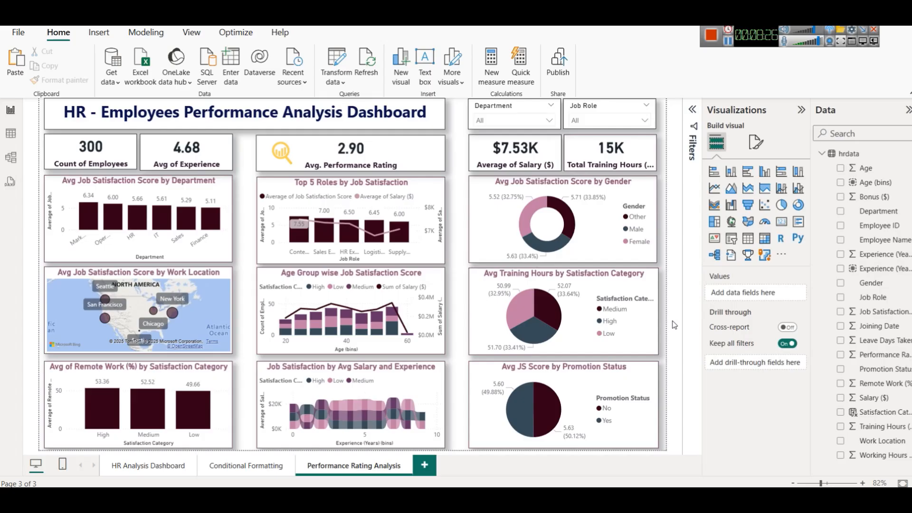
Switch the Total Training Hours card's shadow off and on, and look through its border color choices without picking one.
{"action": "left_click", "coordinate": [647, 167]}
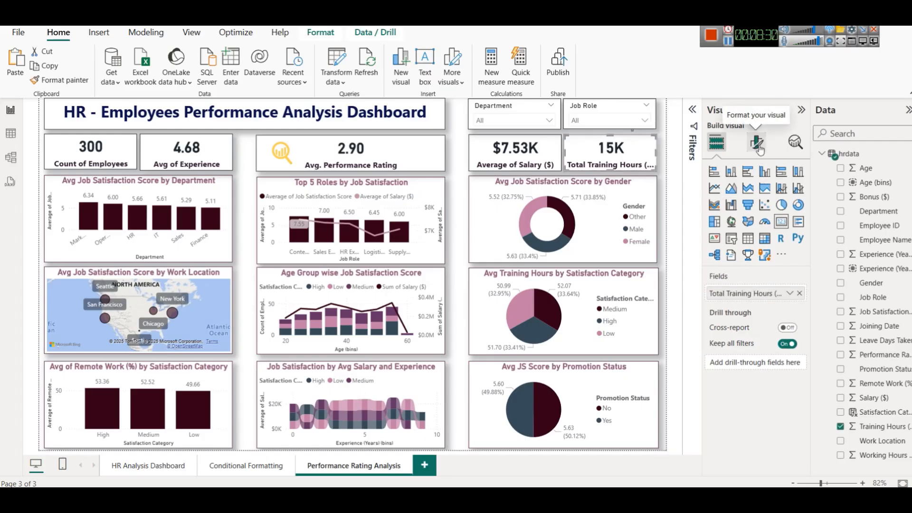
{"action": "left_click", "coordinate": [758, 150]}
{"action": "left_click", "coordinate": [766, 194]}
{"action": "left_click", "coordinate": [763, 272]}
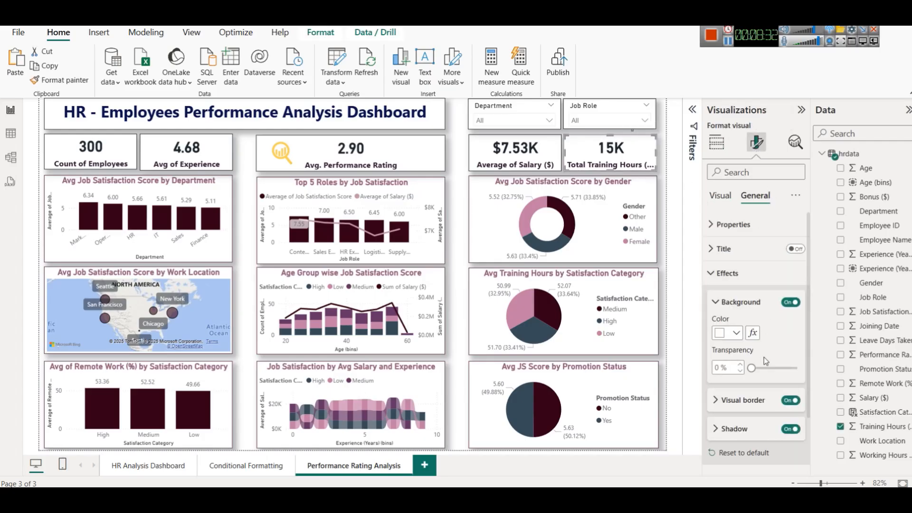
{"action": "scroll", "coordinate": [766, 361], "scroll_direction": "down", "scroll_amount": 1}
{"action": "left_click", "coordinate": [790, 372]}
{"action": "left_click", "coordinate": [790, 369]}
{"action": "left_click", "coordinate": [790, 370]}
{"action": "left_click", "coordinate": [790, 370]}
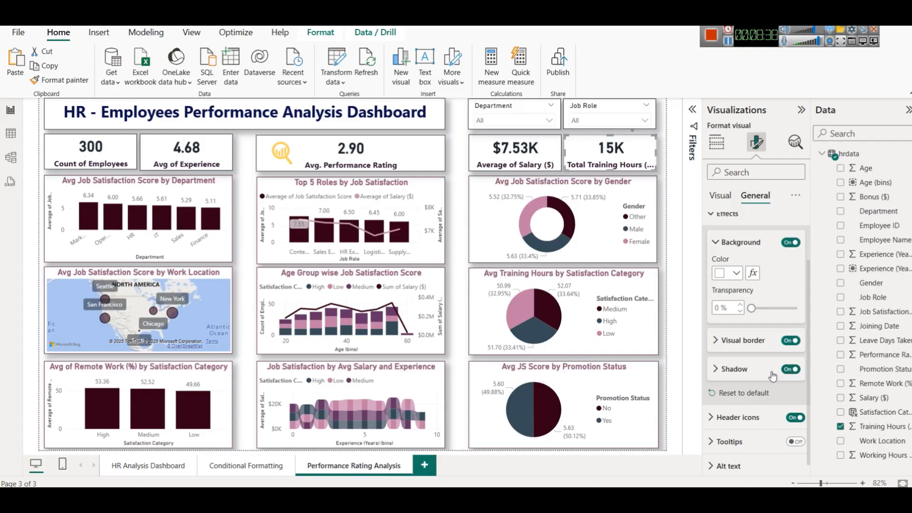
{"action": "left_click", "coordinate": [766, 344]}
{"action": "left_click", "coordinate": [719, 372]}
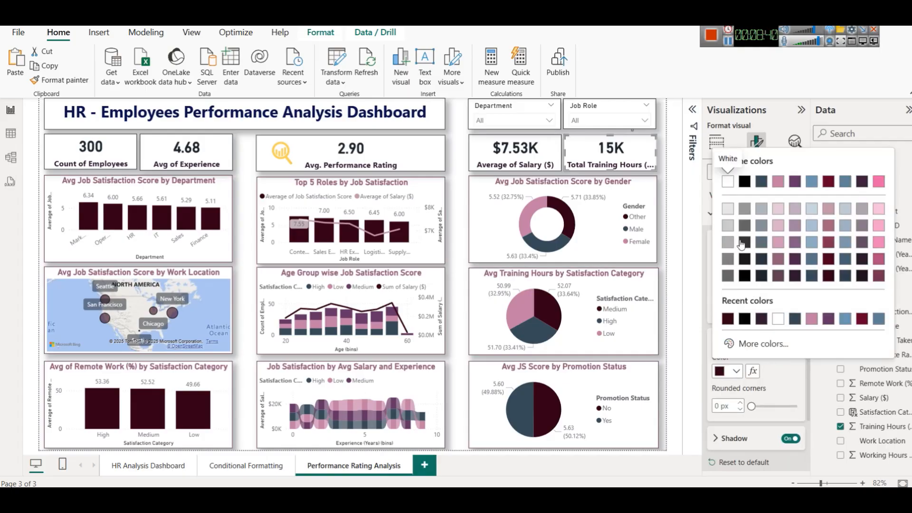
{"action": "left_click", "coordinate": [688, 234]}
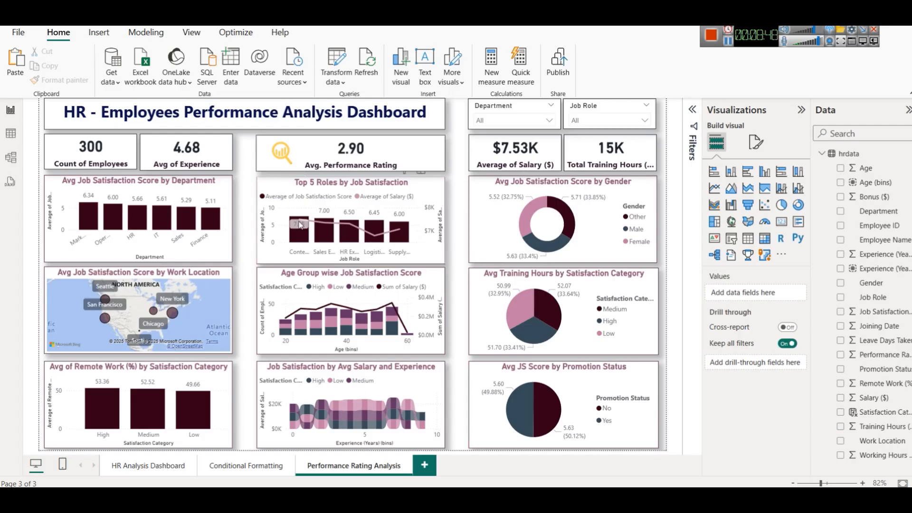
{"action": "mouse_move", "coordinate": [299, 222]}
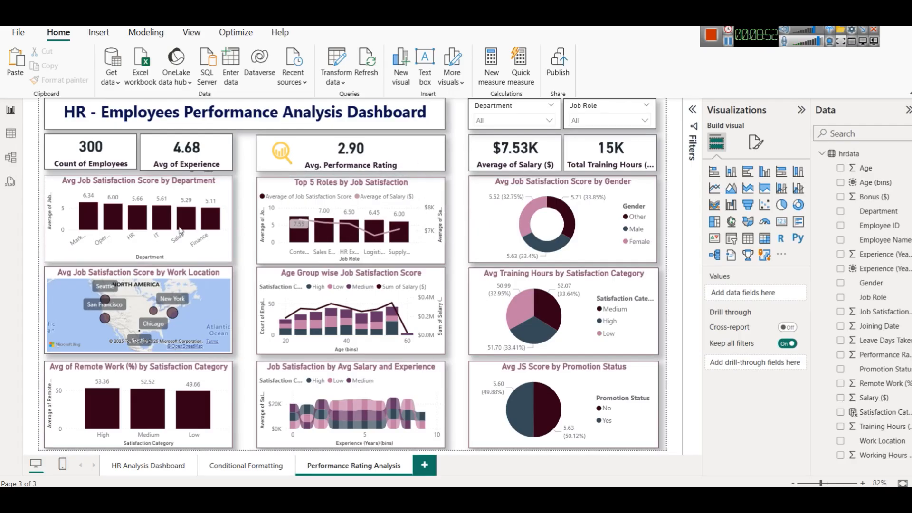
{"action": "left_click", "coordinate": [11, 134]}
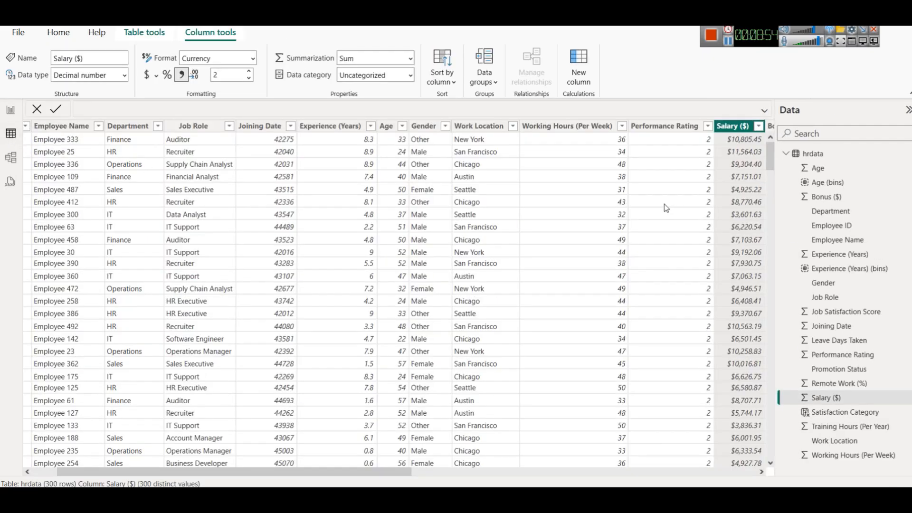
{"action": "left_click", "coordinate": [10, 109]}
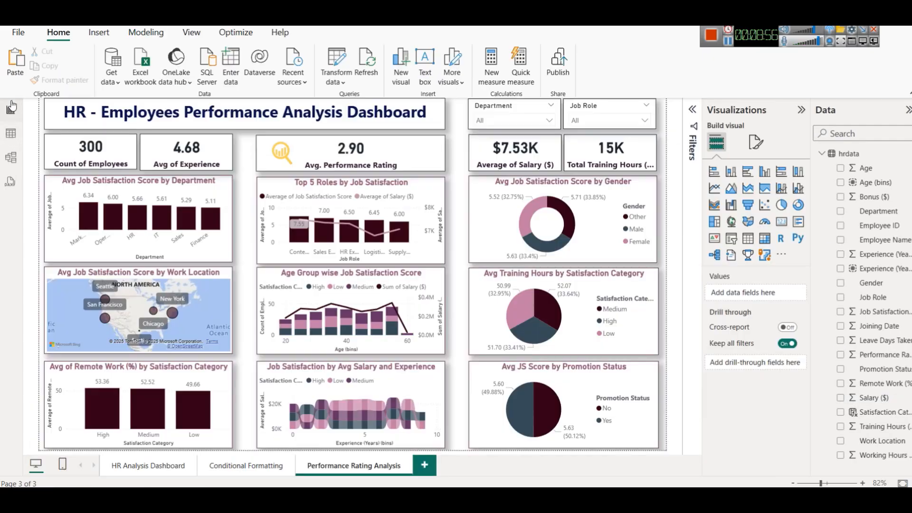
Try the Avg Job Satisfaction Score by Department chart as a line and an area chart, and convert it to a funnel chart.
{"action": "left_click", "coordinate": [166, 189]}
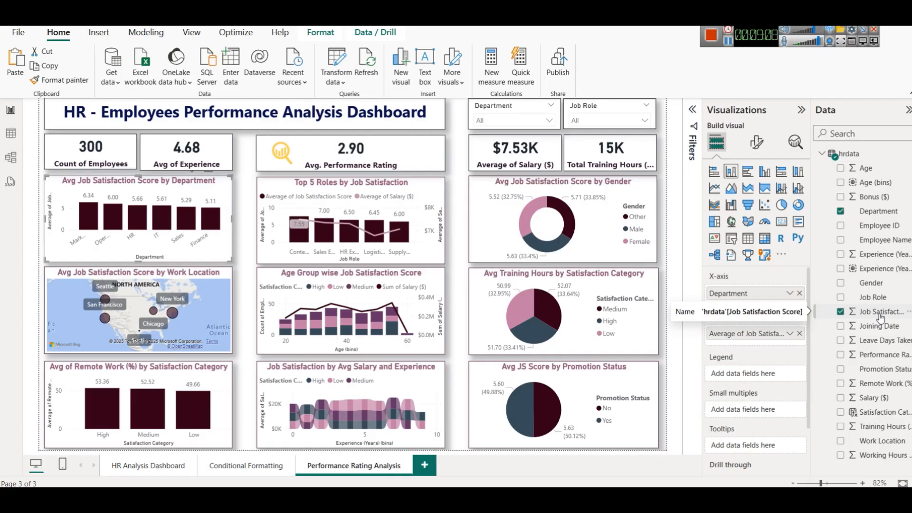
{"action": "left_click", "coordinate": [713, 188]}
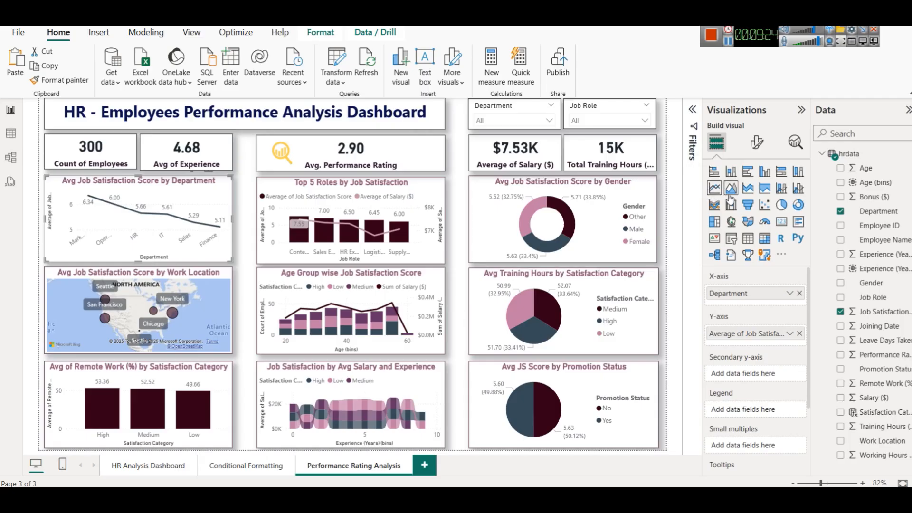
{"action": "left_click", "coordinate": [731, 189]}
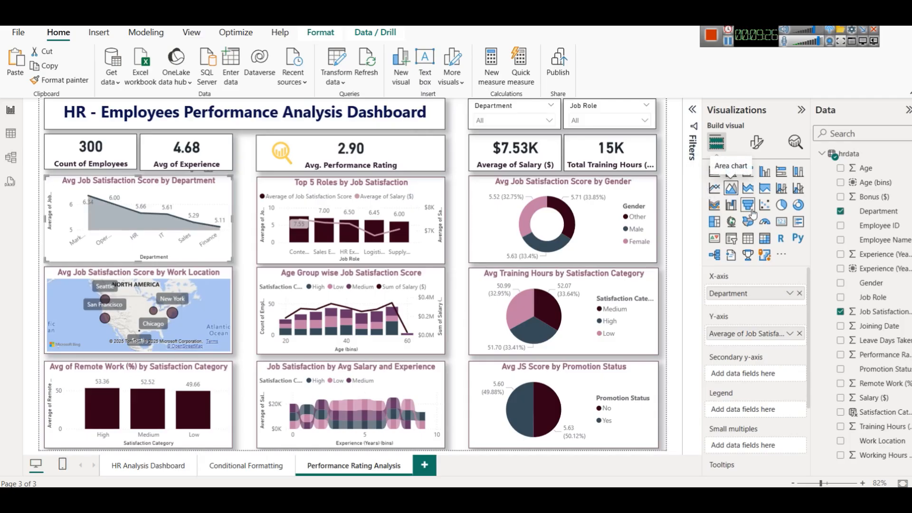
{"action": "left_click", "coordinate": [749, 207]}
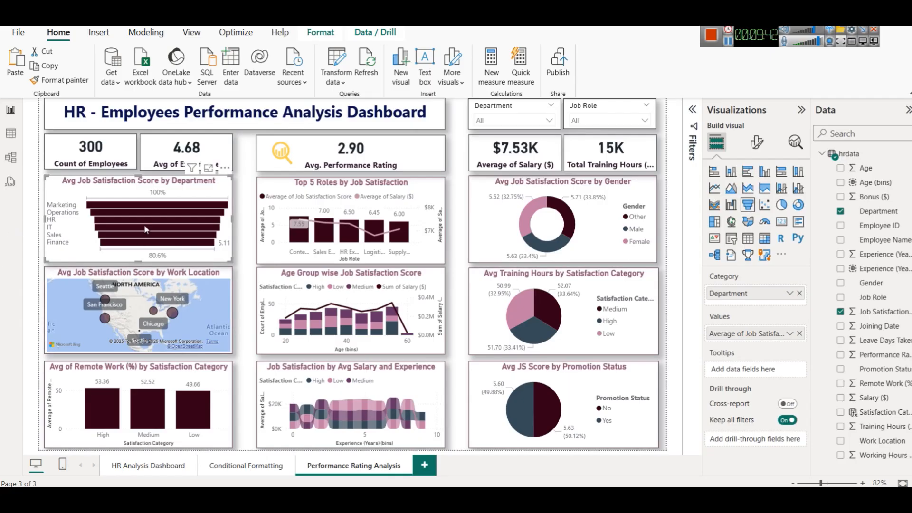
Replace Job Satisfaction Score in the department funnel chart's values with Performance Rating, aggregated as Average.
{"action": "mouse_move", "coordinate": [139, 231]}
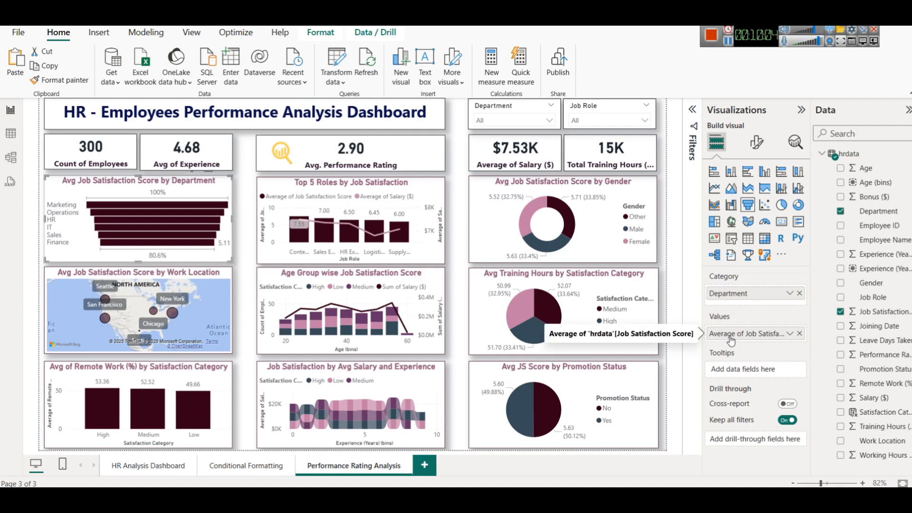
{"action": "left_click", "coordinate": [799, 334]}
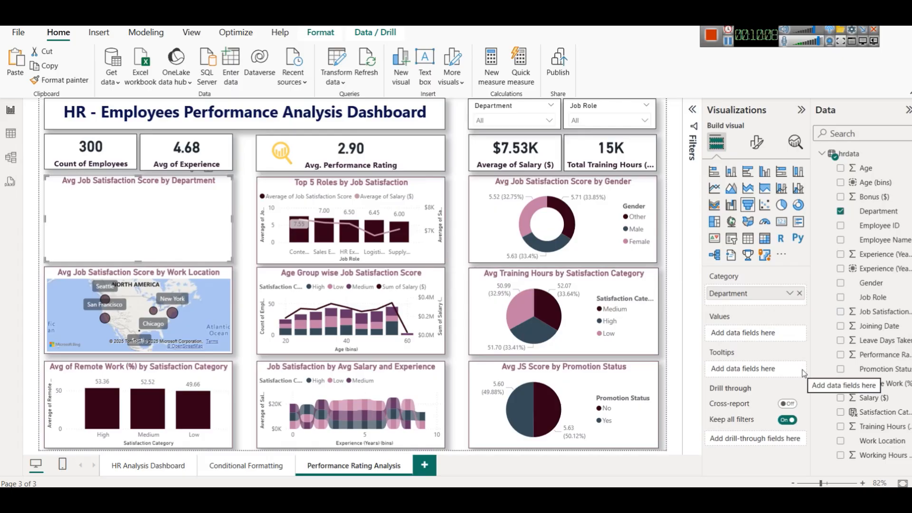
{"action": "left_click_drag", "start_coordinate": [867, 356], "coordinate": [753, 333]}
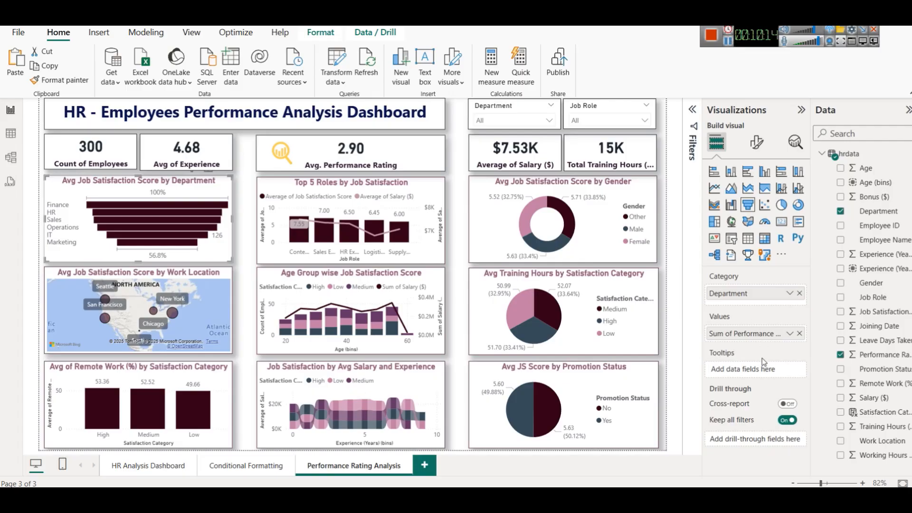
{"action": "left_click", "coordinate": [790, 334]}
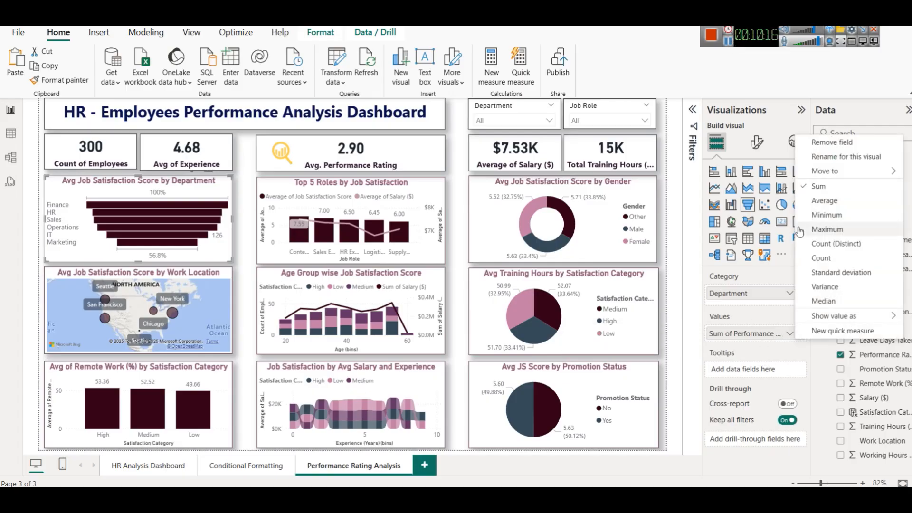
{"action": "left_click", "coordinate": [812, 202]}
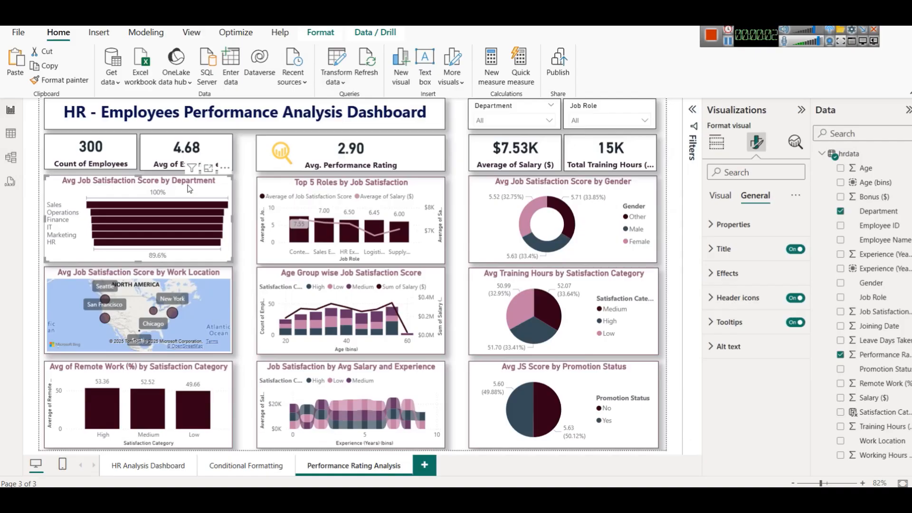
Change the department funnel chart's title text to "Avg Performance Rating by Department".
{"action": "left_click", "coordinate": [714, 198]}
{"action": "left_click", "coordinate": [763, 197]}
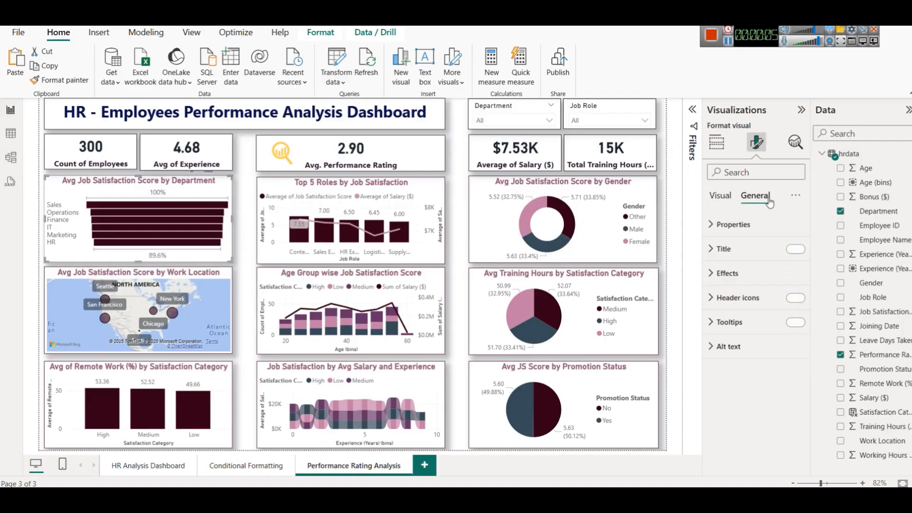
{"action": "left_click", "coordinate": [746, 251]}
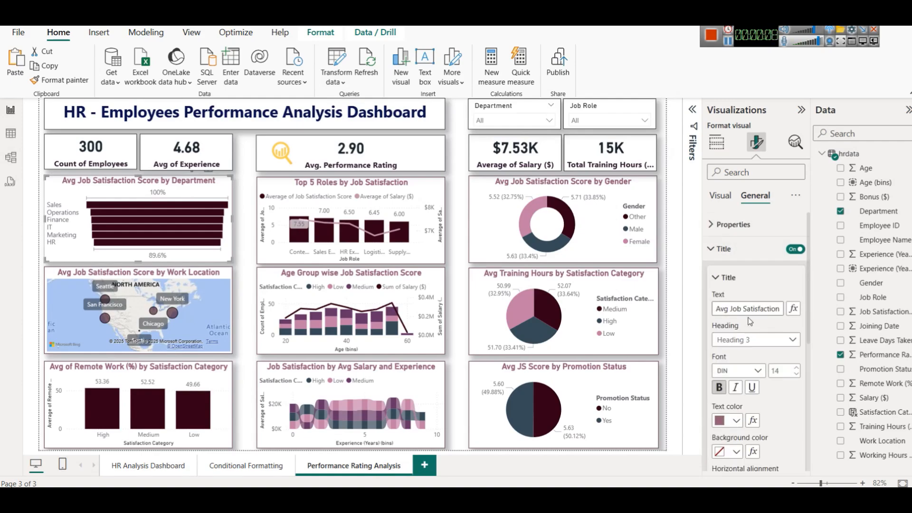
{"action": "left_click", "coordinate": [796, 249]}
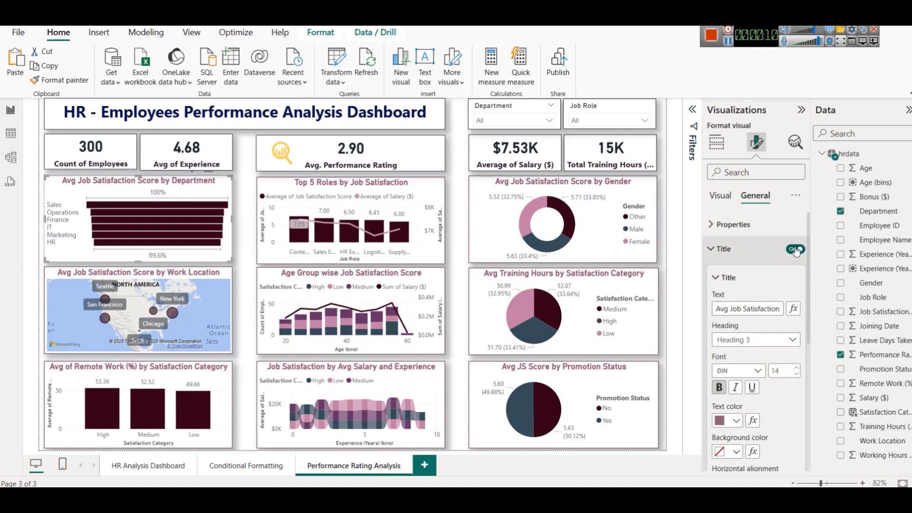
{"action": "left_click", "coordinate": [795, 249]}
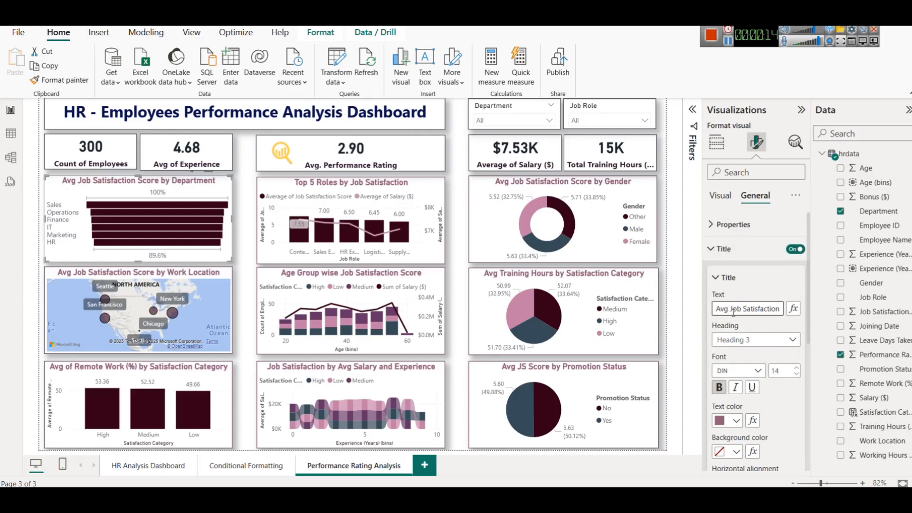
{"action": "left_click_drag", "start_coordinate": [732, 313], "coordinate": [825, 324]}
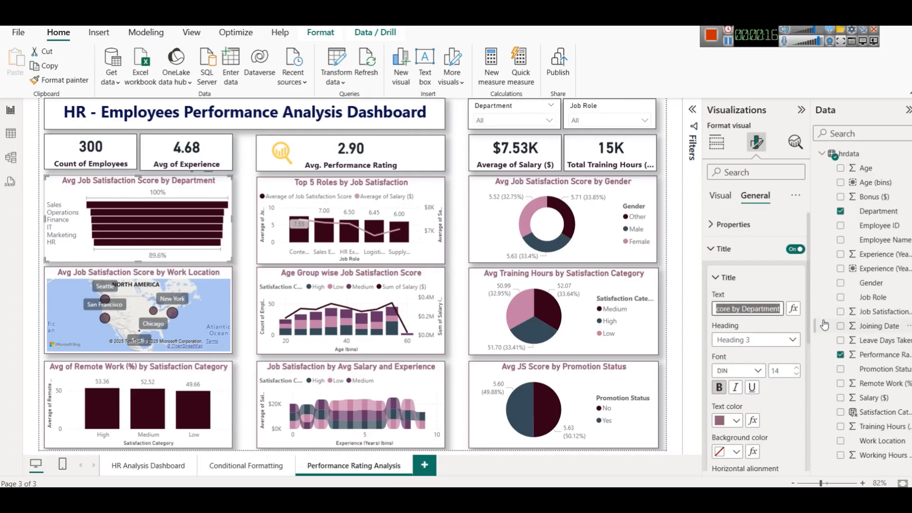
{"action": "type", "text": "Avg Perfrom"}
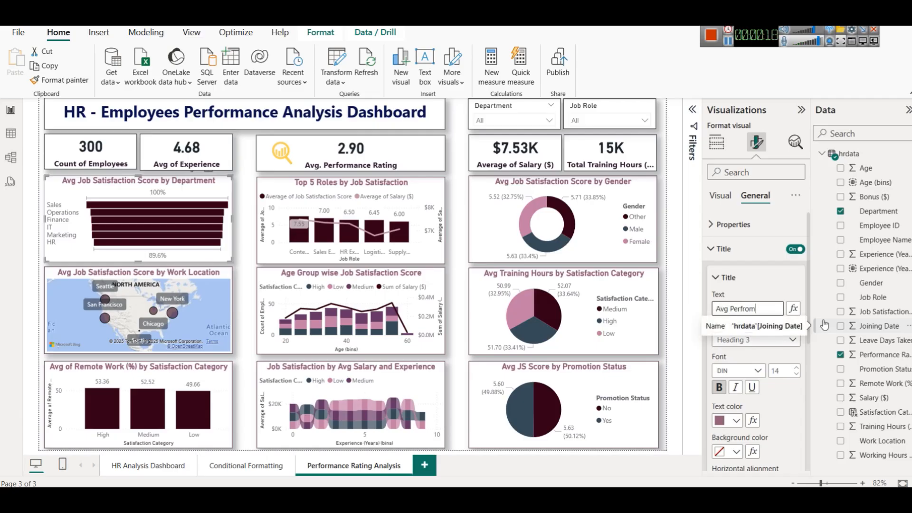
{"action": "type", "text": "ance Rating"}
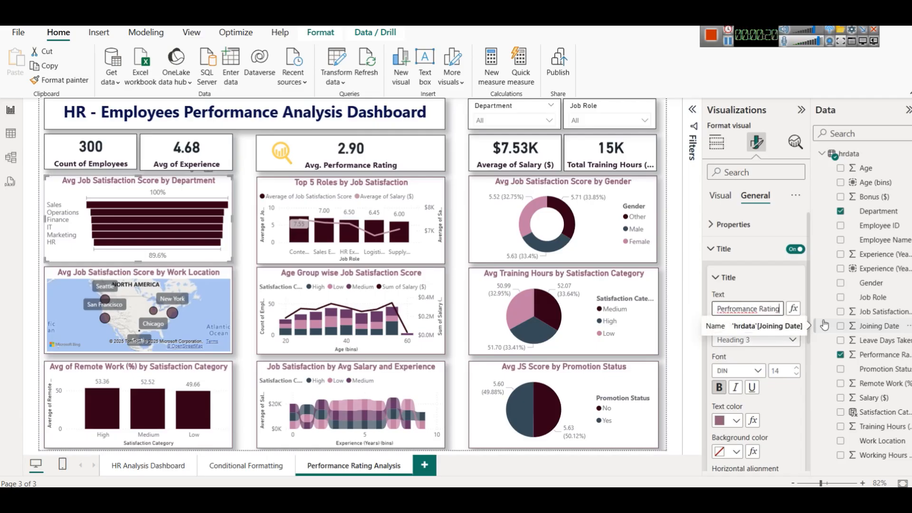
{"action": "right_click", "coordinate": [744, 314]}
{"action": "left_click", "coordinate": [755, 308]}
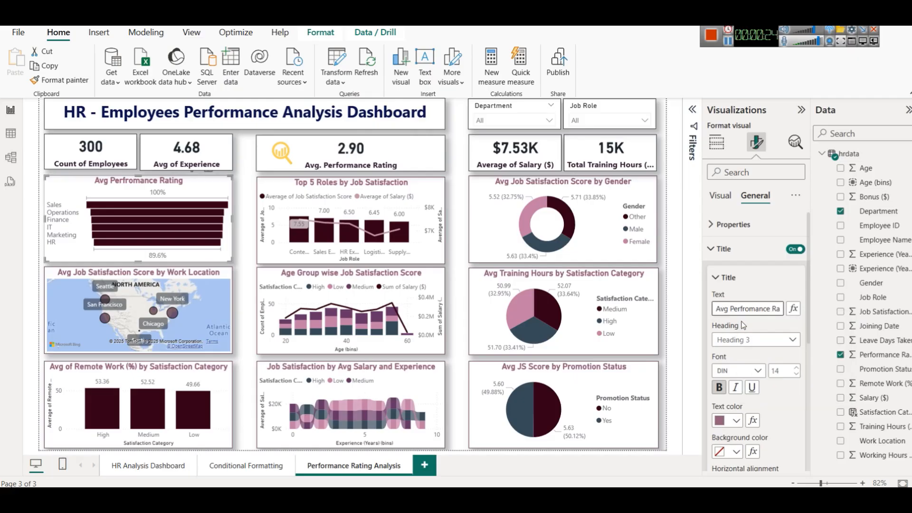
{"action": "key", "text": "BackSpace"}
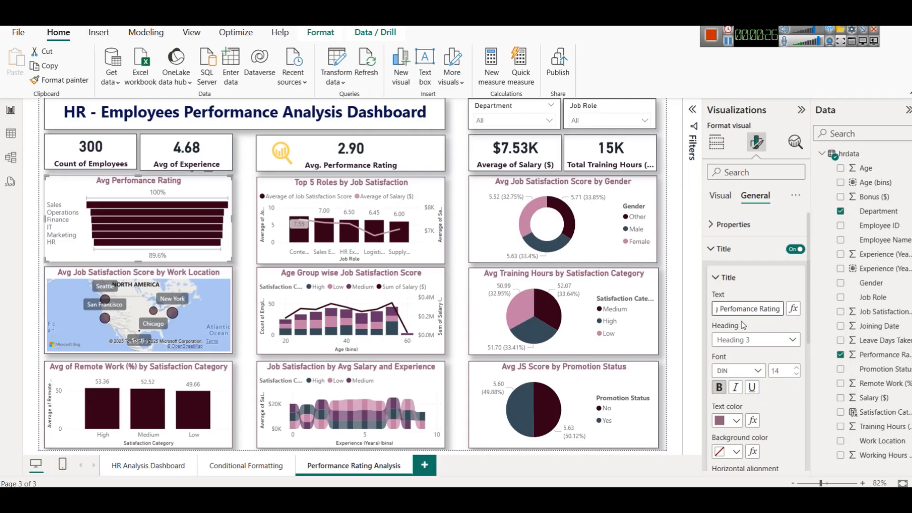
{"action": "key", "text": "Left"}
{"action": "key", "text": "Left"}
{"action": "key", "text": "Left"}
{"action": "key", "text": "Left"}
{"action": "key", "text": "Left"}
{"action": "key", "text": "Left"}
{"action": "key", "text": "Left"}
{"action": "key", "text": "Left"}
{"action": "key", "text": "Left"}
{"action": "key", "text": "Left"}
{"action": "key", "text": "Left"}
{"action": "key", "text": "Left"}
{"action": "key", "text": "Left"}
{"action": "type", "text": "r"}
{"action": "key", "text": "Right"}
{"action": "key", "text": "Right"}
{"action": "key", "text": "Right"}
{"action": "key", "text": "Right"}
{"action": "key", "text": "Right"}
{"action": "type", "text": "by"}
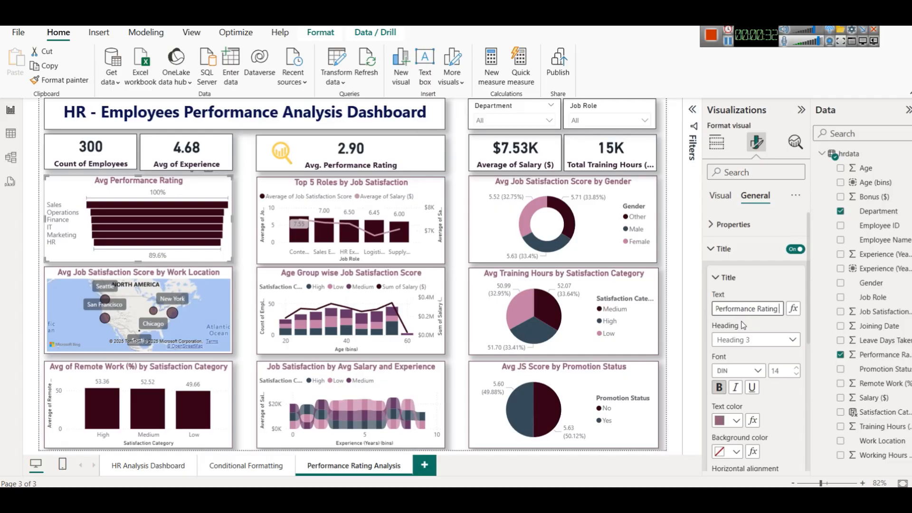
{"action": "type", "text": " Department"}
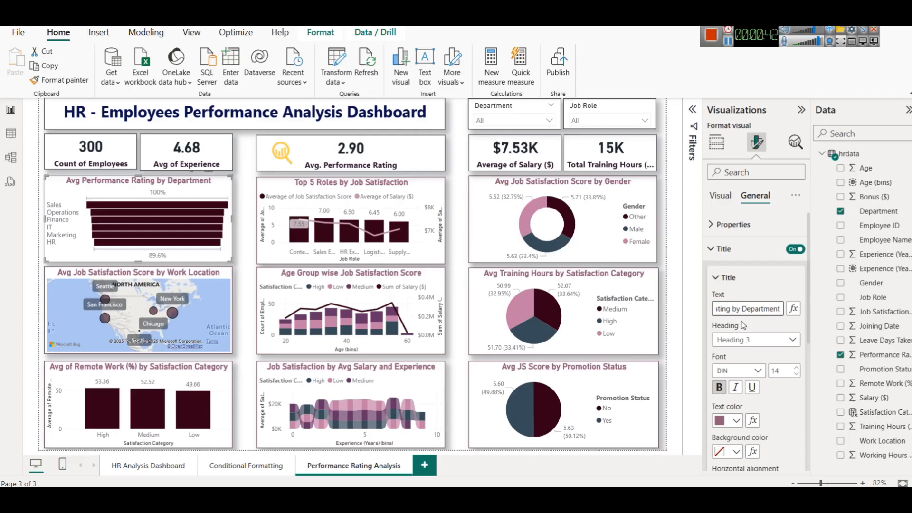
View the department funnel chart in focus mode, inspect the Marketing, HR and Sales bar details, and return to the report.
{"action": "left_click", "coordinate": [213, 174]}
{"action": "left_click", "coordinate": [209, 168]}
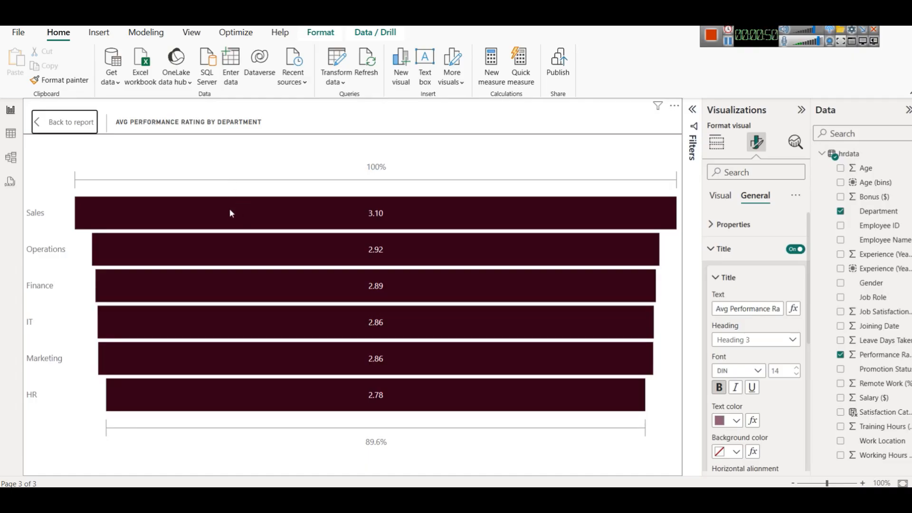
{"action": "mouse_move", "coordinate": [190, 207]}
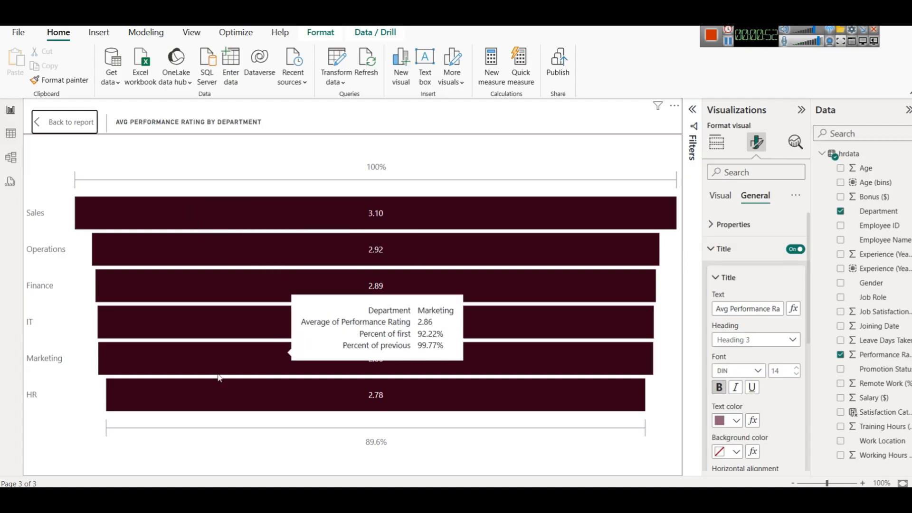
{"action": "mouse_move", "coordinate": [224, 404]}
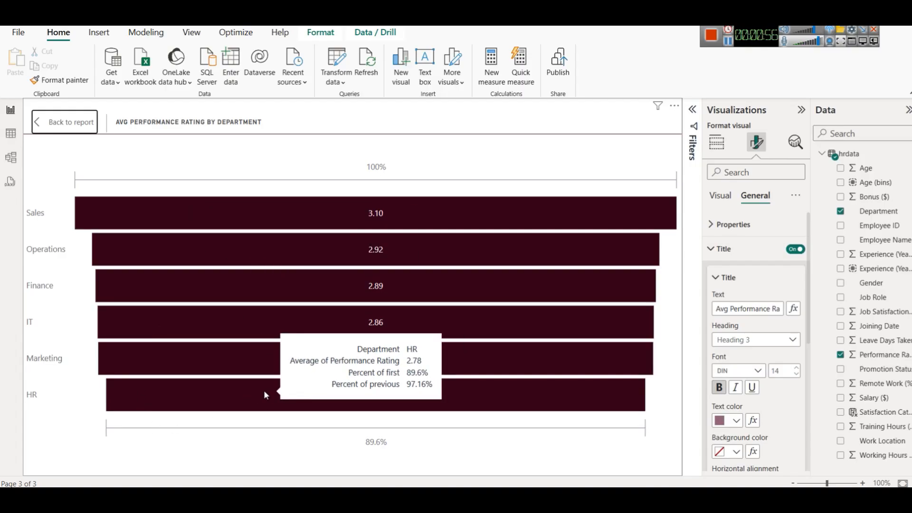
{"action": "mouse_move", "coordinate": [161, 214]}
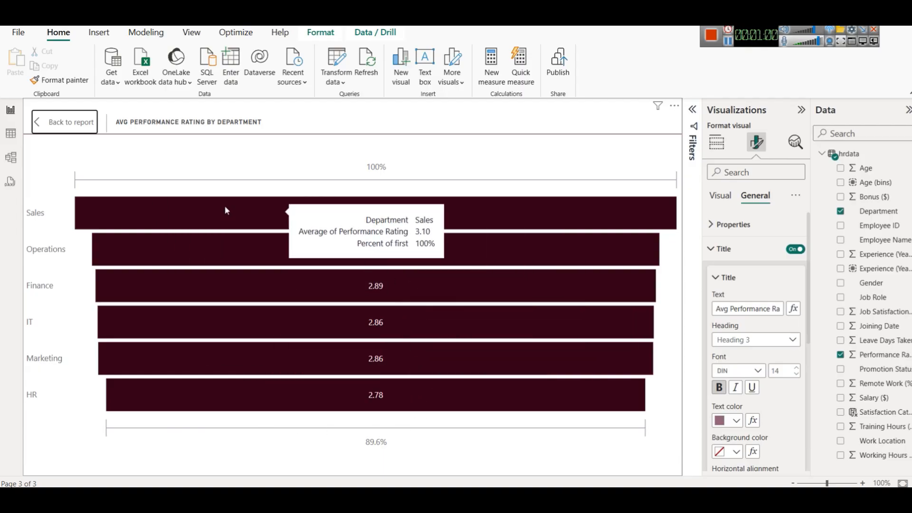
{"action": "left_click", "coordinate": [59, 122]}
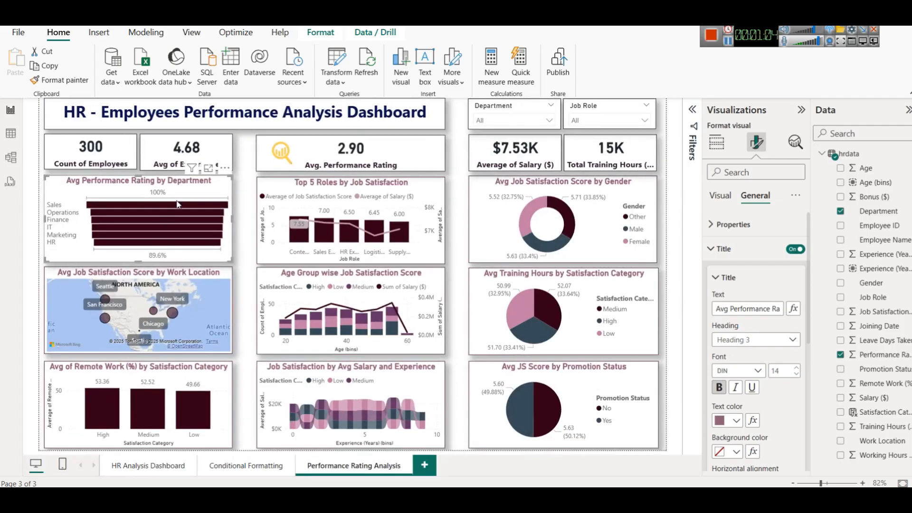
Sort the department funnel chart by Average of Performance Rating in ascending order, and switch it back to descending.
{"action": "left_click", "coordinate": [226, 167]}
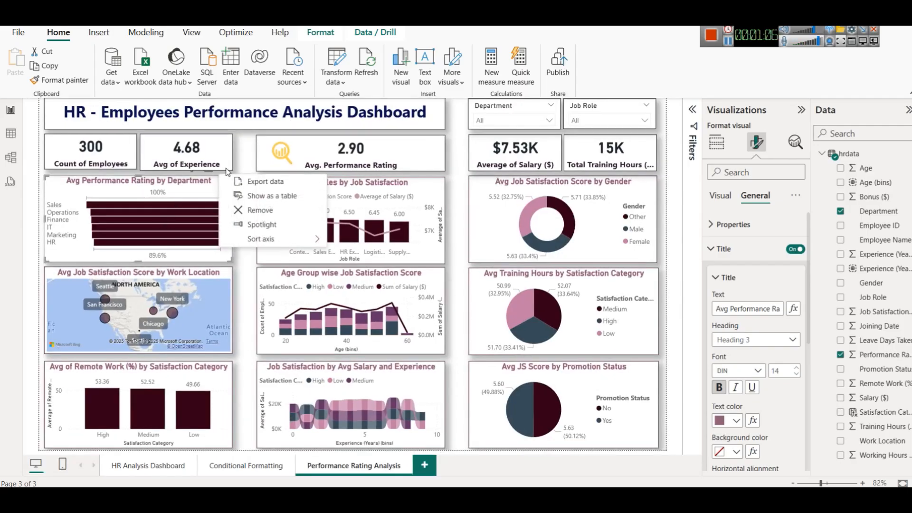
{"action": "mouse_move", "coordinate": [290, 240]}
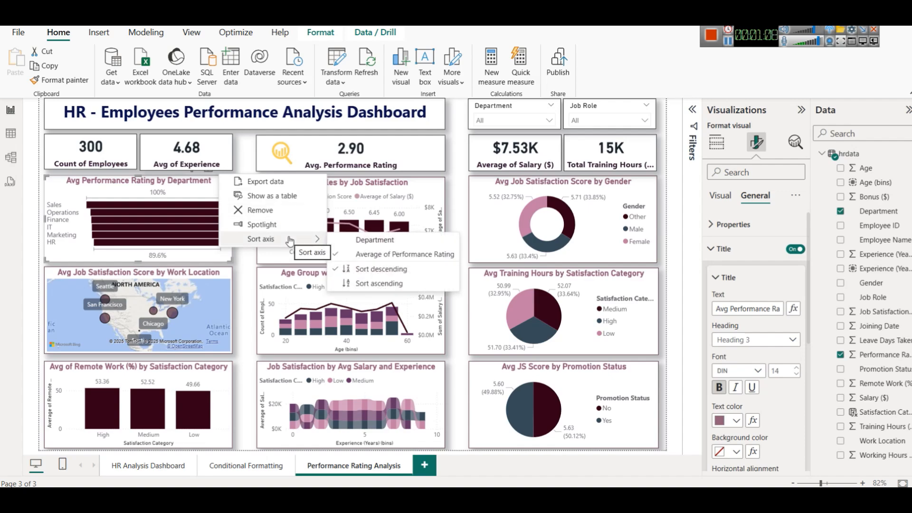
{"action": "left_click", "coordinate": [376, 283]}
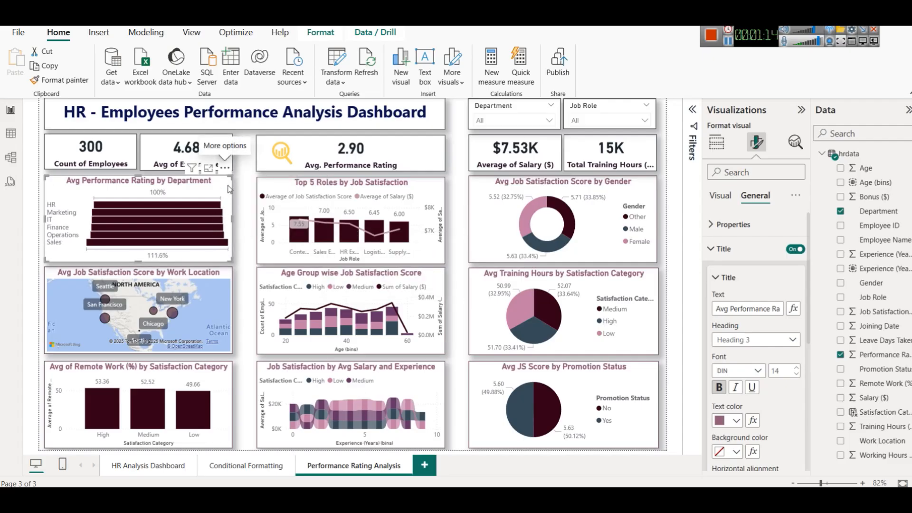
{"action": "left_click", "coordinate": [227, 168]}
{"action": "mouse_move", "coordinate": [260, 239]}
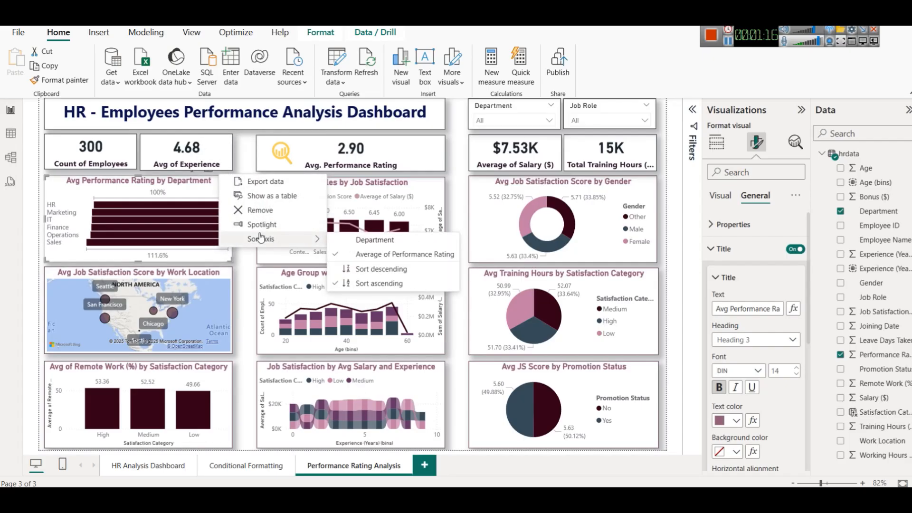
{"action": "left_click", "coordinate": [361, 269]}
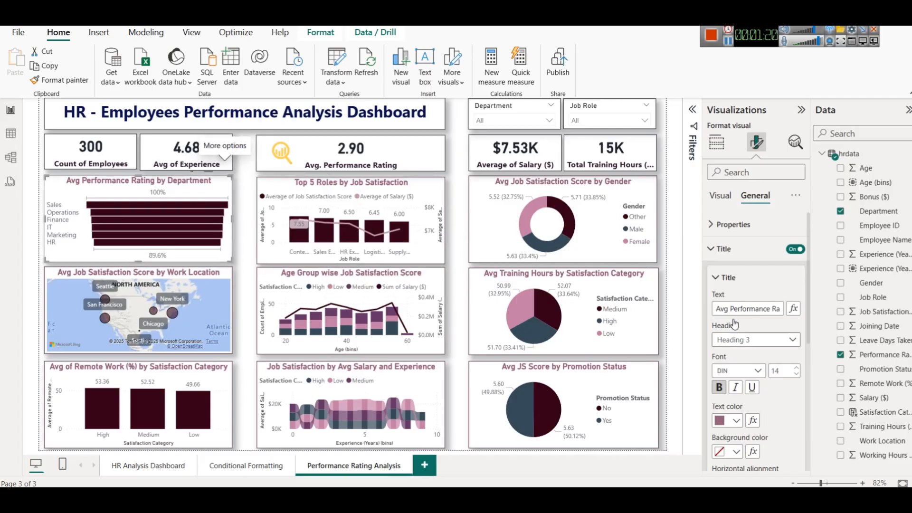
Show the department funnel chart's visual-specific format options, and examine each department's rating and percentages in focus mode.
{"action": "left_click", "coordinate": [721, 196]}
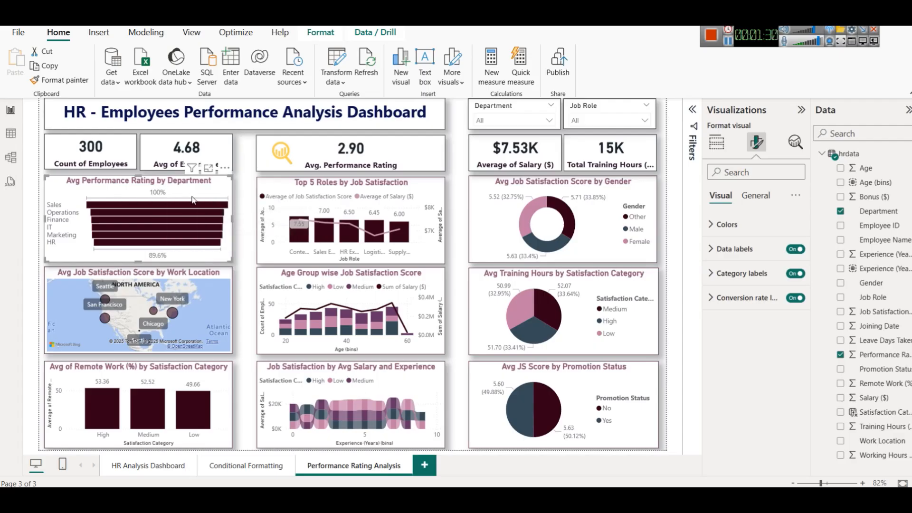
{"action": "left_click", "coordinate": [209, 169]}
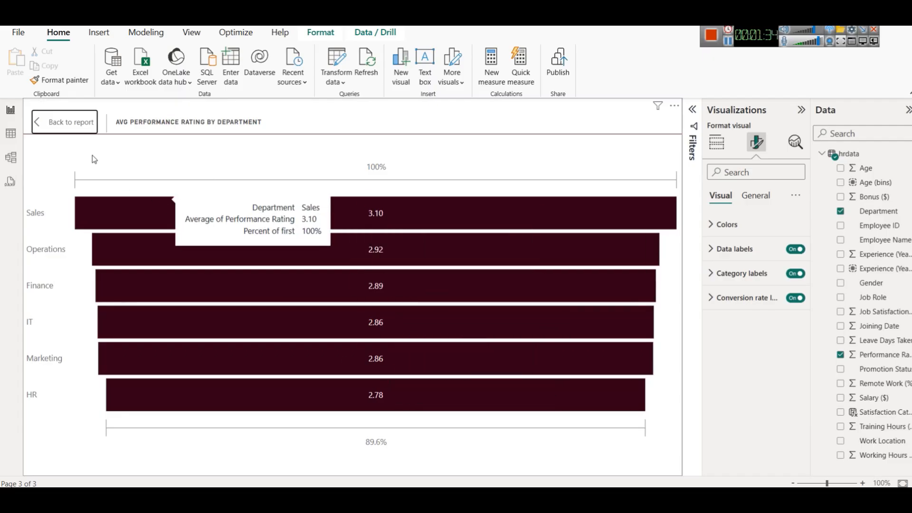
{"action": "left_click", "coordinate": [62, 122]}
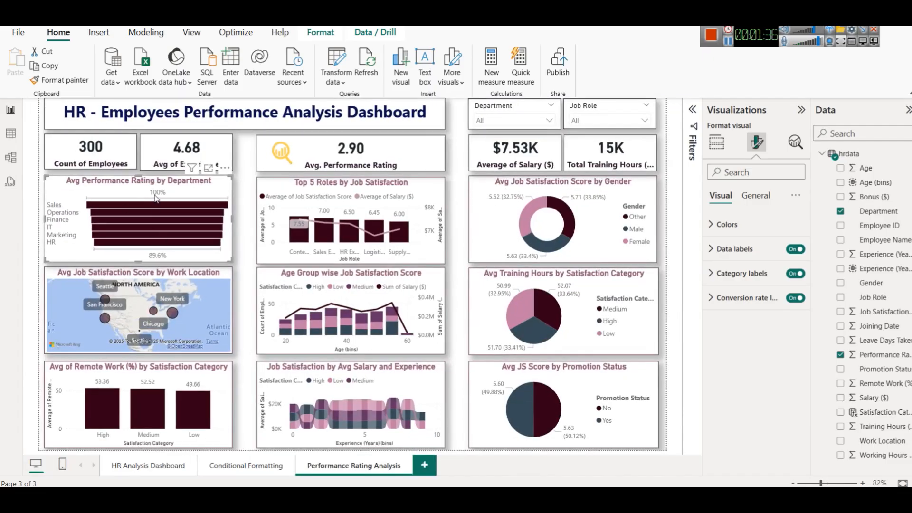
{"action": "mouse_move", "coordinate": [156, 199]}
{"action": "left_click", "coordinate": [209, 168]}
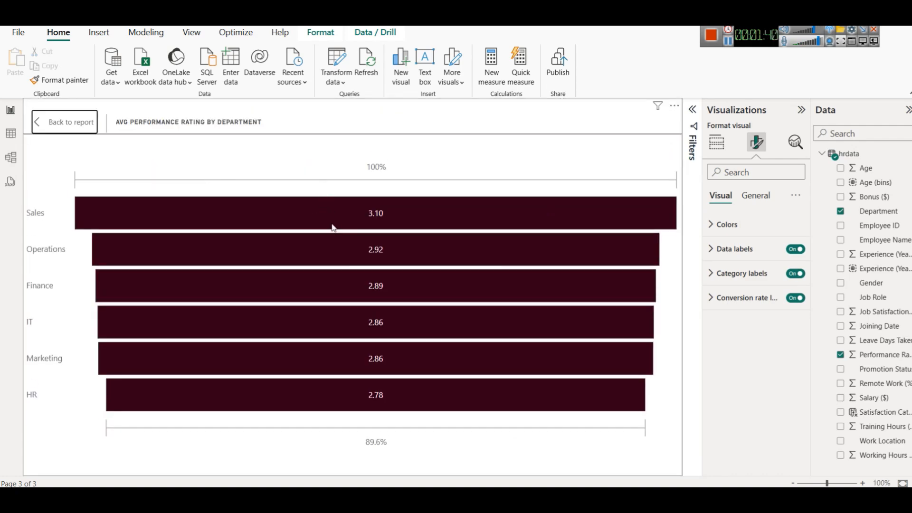
{"action": "mouse_move", "coordinate": [332, 226]}
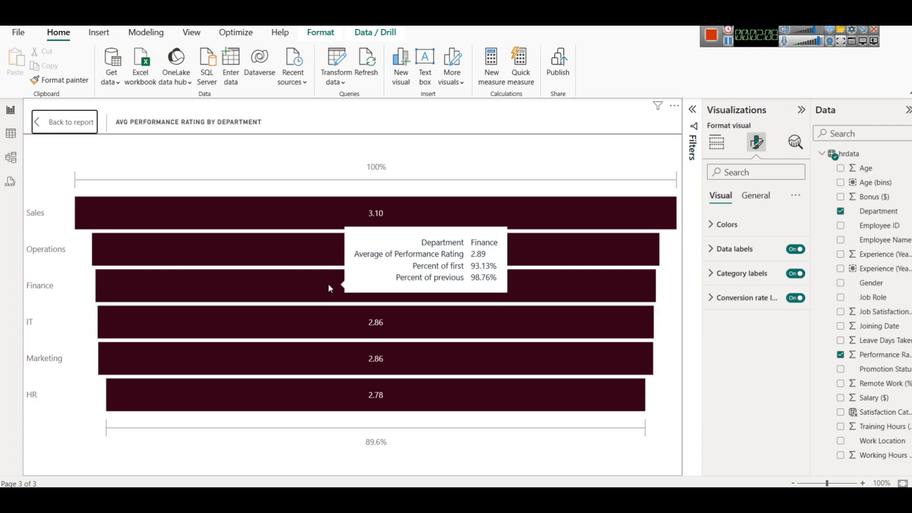
Return from focus mode to the report and turn off the department funnel chart's conversion rate labels.
{"action": "left_click", "coordinate": [72, 123]}
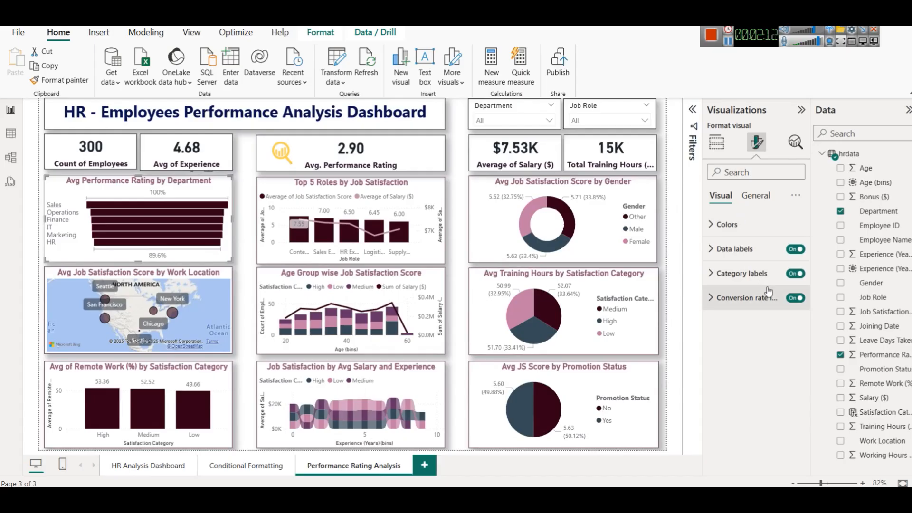
{"action": "left_click", "coordinate": [796, 299]}
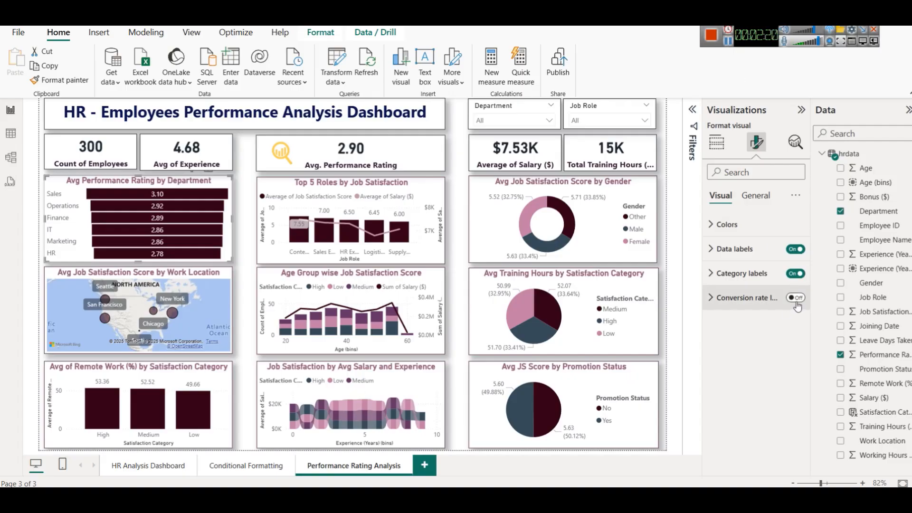
{"action": "mouse_move", "coordinate": [161, 209]}
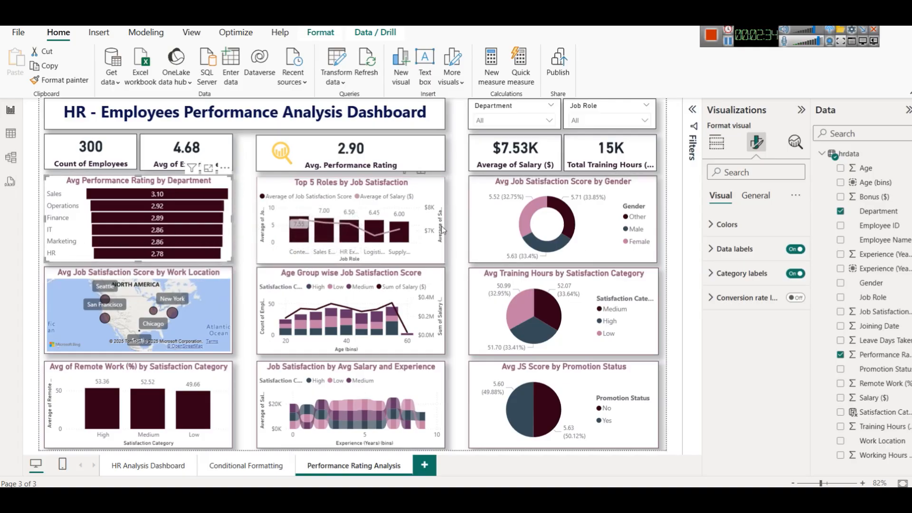
Look through the distinct Job Role values in the hrdata table, and return to the report page.
{"action": "left_click", "coordinate": [421, 185]}
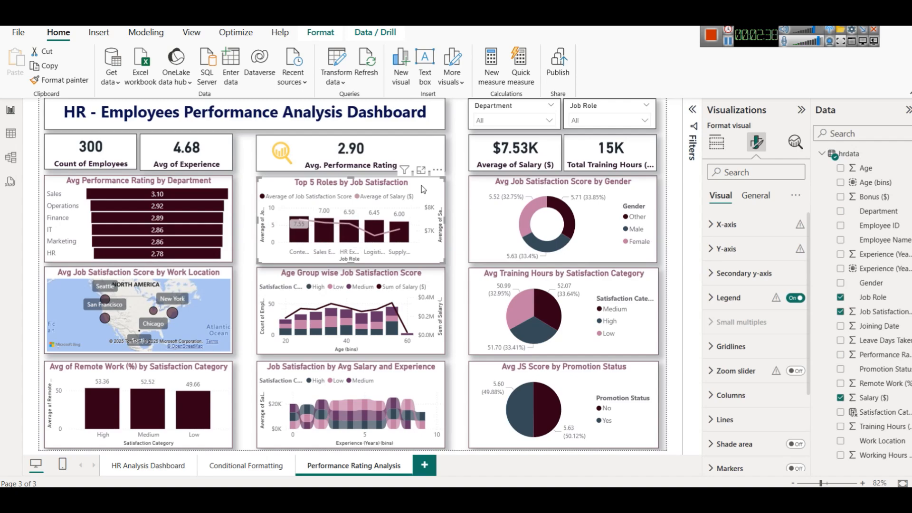
{"action": "left_click", "coordinate": [11, 134]}
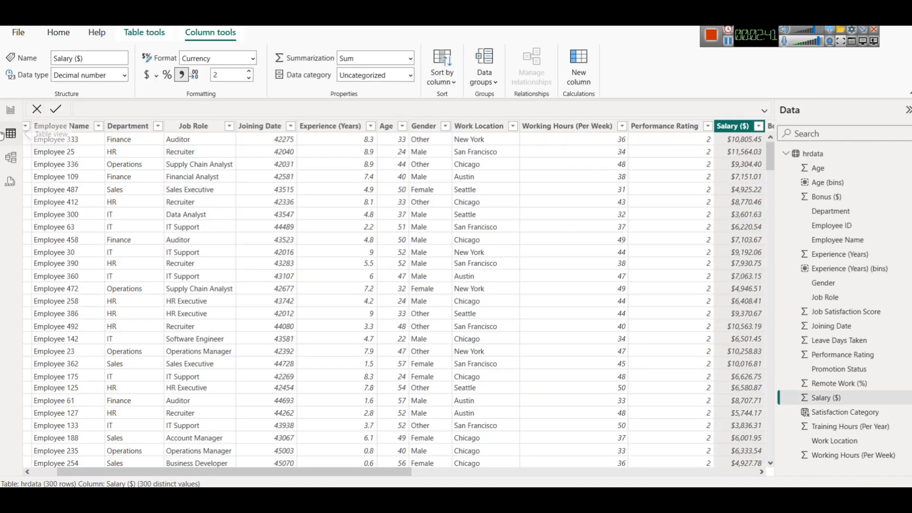
{"action": "left_click", "coordinate": [229, 127]}
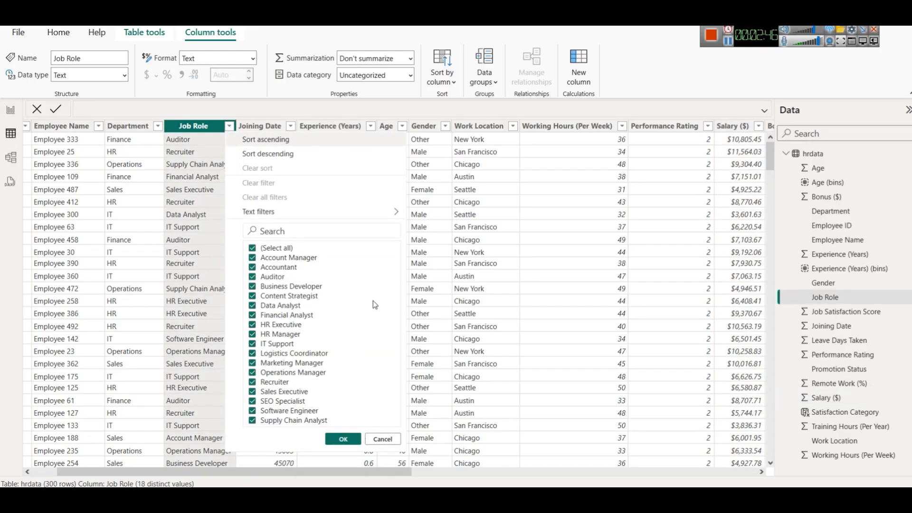
{"action": "left_click", "coordinate": [10, 110]}
Convert the "Top 5 Roles by Job Satisfaction" combo chart to a stacked column chart.
{"action": "left_click", "coordinate": [415, 195]}
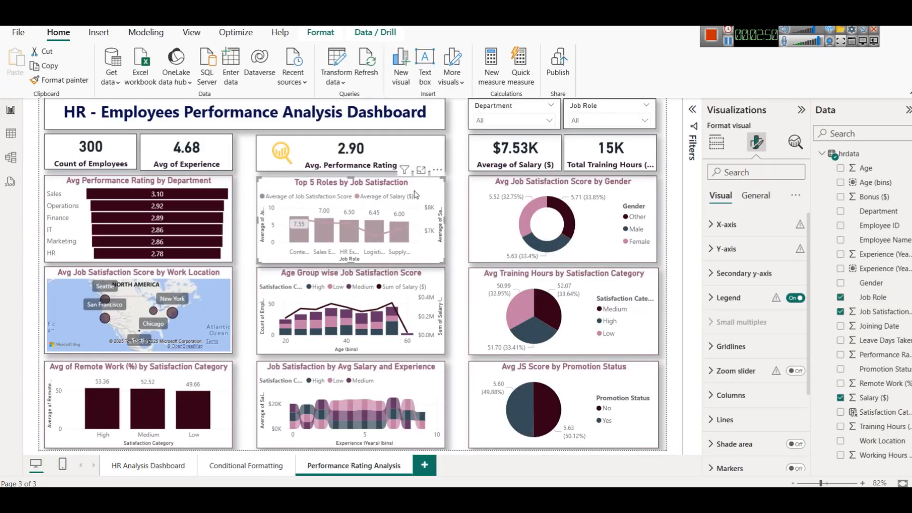
{"action": "right_click", "coordinate": [415, 192]}
{"action": "left_click", "coordinate": [406, 221]}
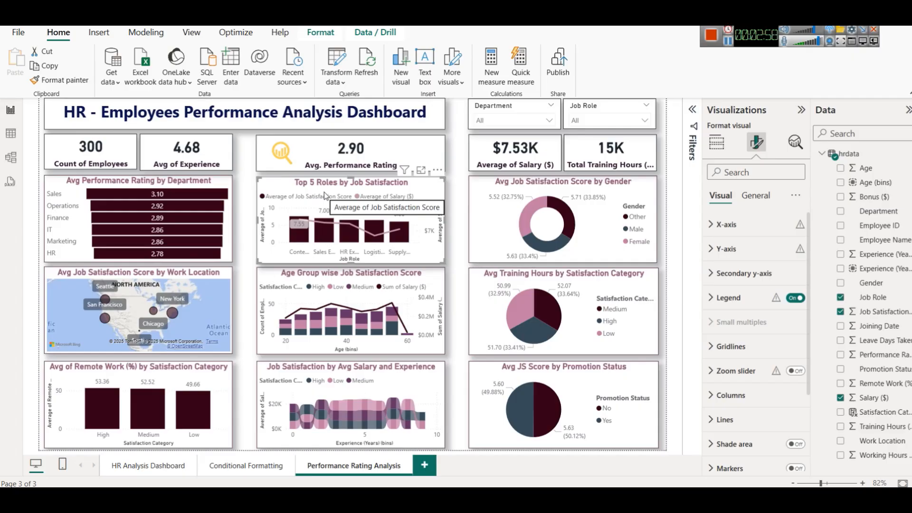
{"action": "left_click", "coordinate": [716, 146]}
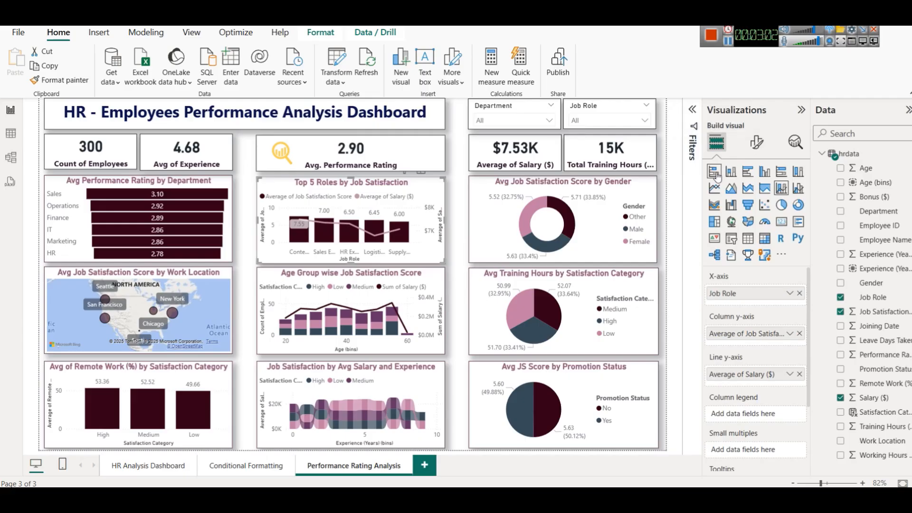
{"action": "left_click", "coordinate": [730, 172]}
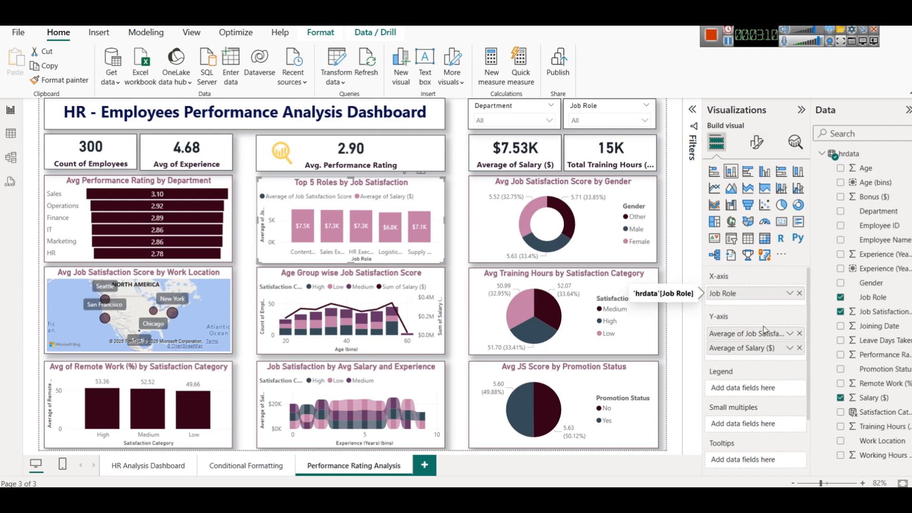
Replace the job roles chart's Y-axis fields, job satisfaction and salary, with Performance Rating aggregated as Average.
{"action": "left_click", "coordinate": [800, 333]}
{"action": "left_click", "coordinate": [799, 334]}
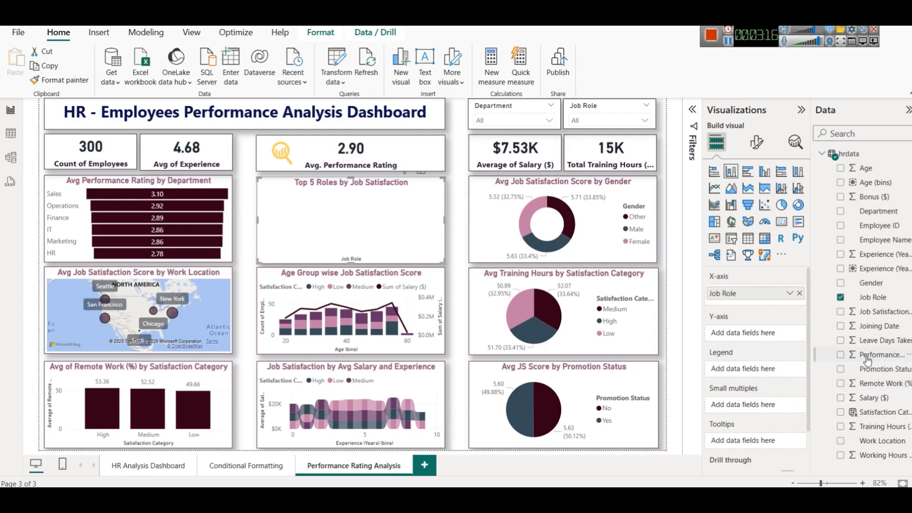
{"action": "left_click_drag", "start_coordinate": [868, 360], "coordinate": [756, 333]}
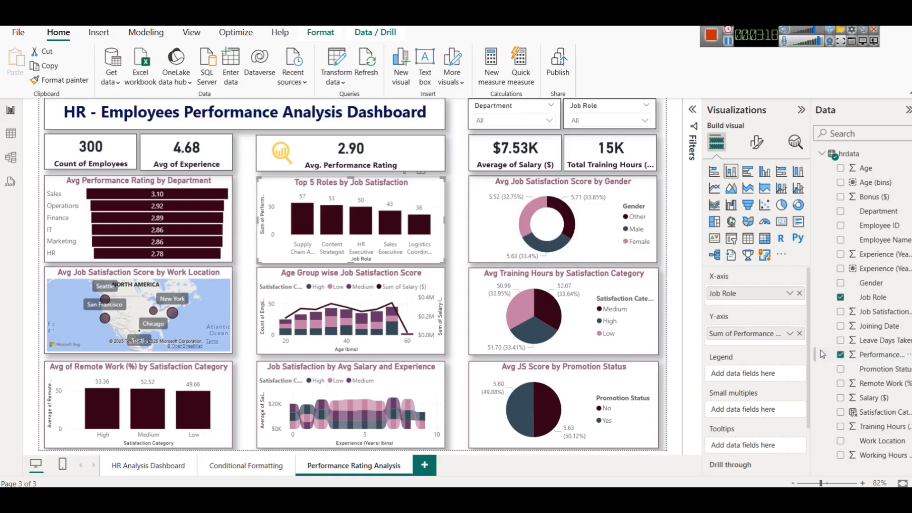
{"action": "left_click", "coordinate": [791, 333]}
{"action": "left_click", "coordinate": [850, 198]}
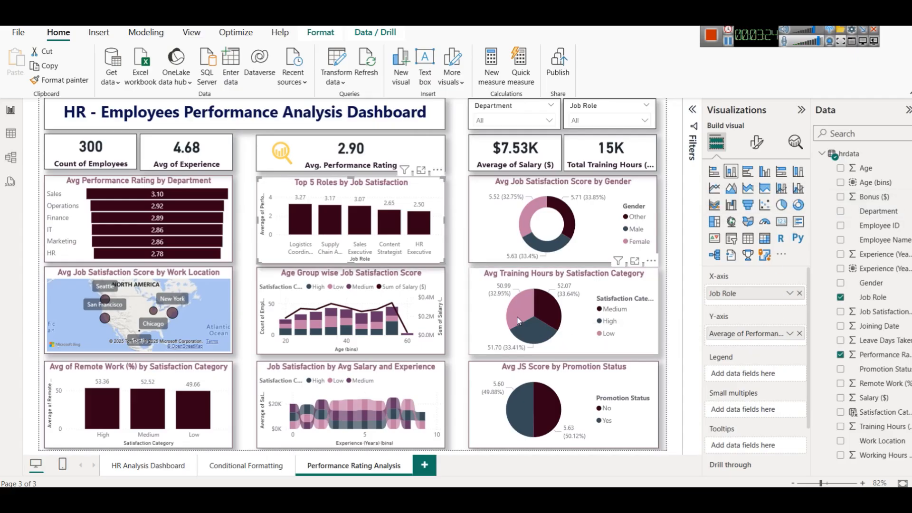
Base the job roles chart's Top N filter on Average of Performance Rating instead of job satisfaction, and apply it.
{"action": "mouse_move", "coordinate": [308, 231]}
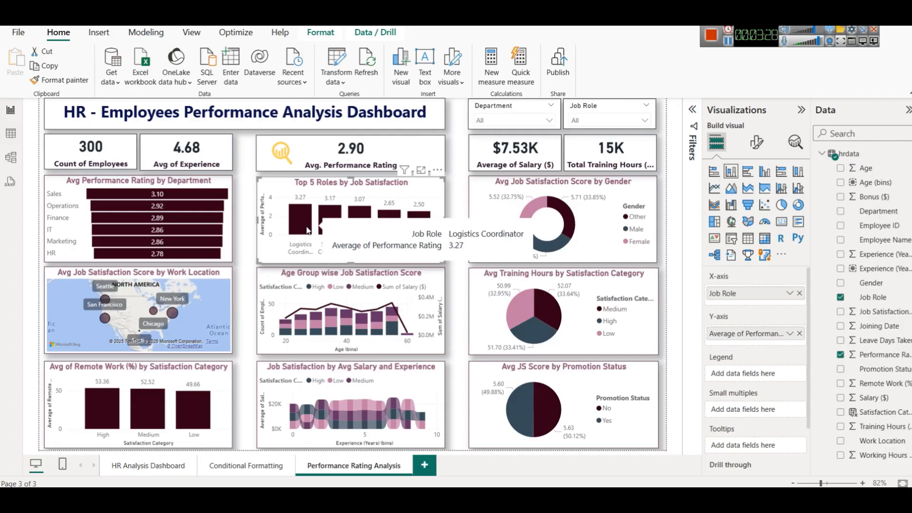
{"action": "mouse_move", "coordinate": [423, 228]}
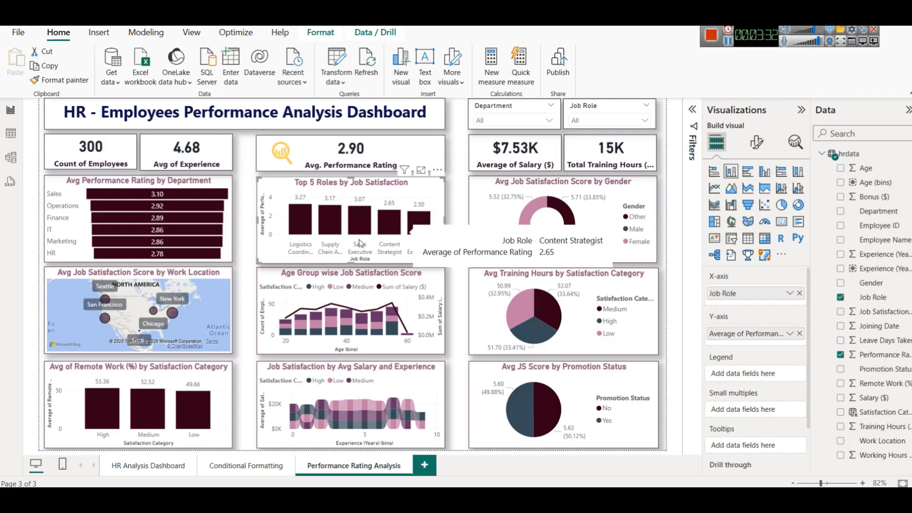
{"action": "mouse_move", "coordinate": [394, 228]}
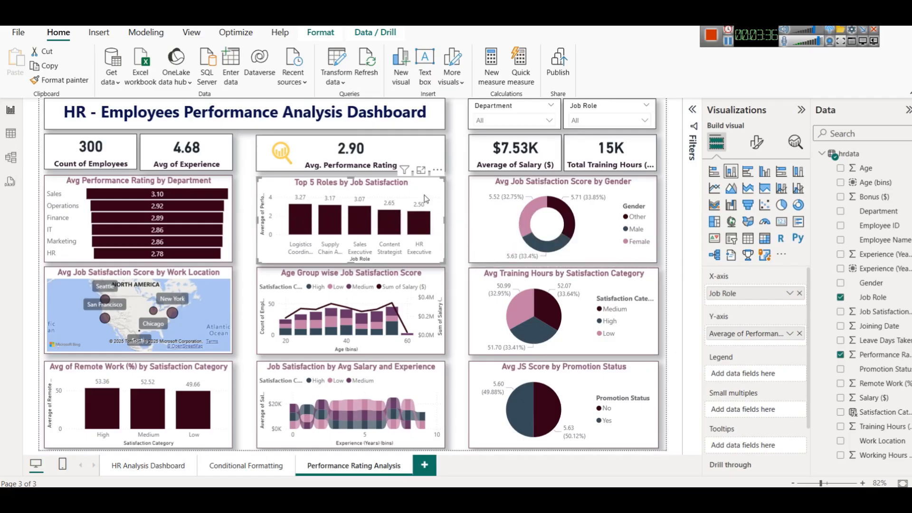
{"action": "left_click", "coordinate": [689, 131]}
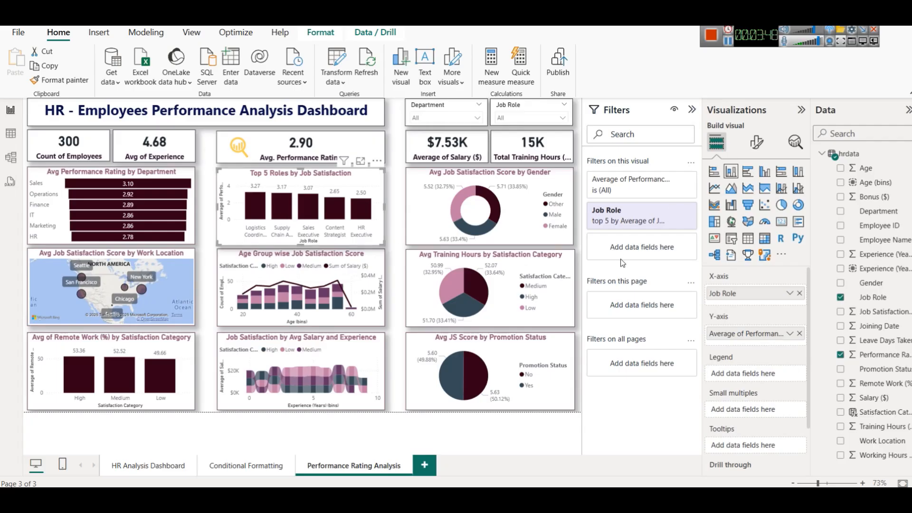
{"action": "left_click", "coordinate": [675, 212]}
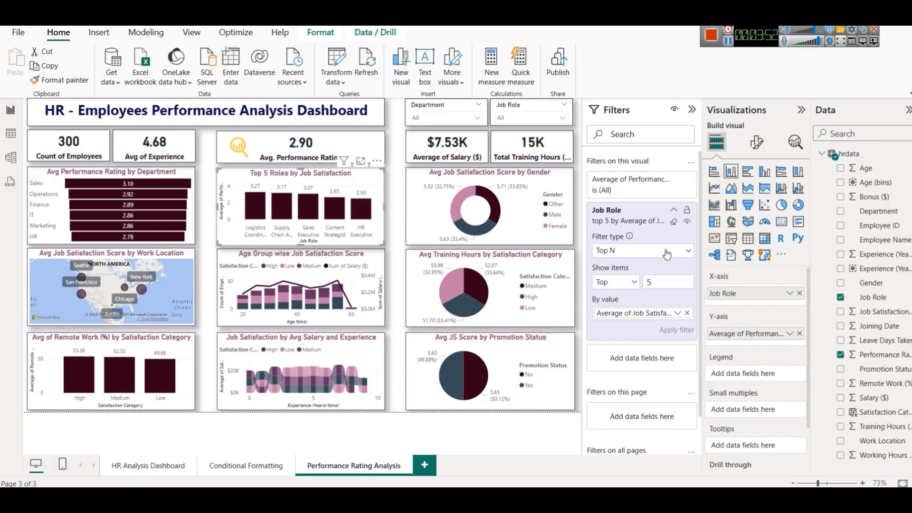
{"action": "left_click", "coordinate": [628, 252]}
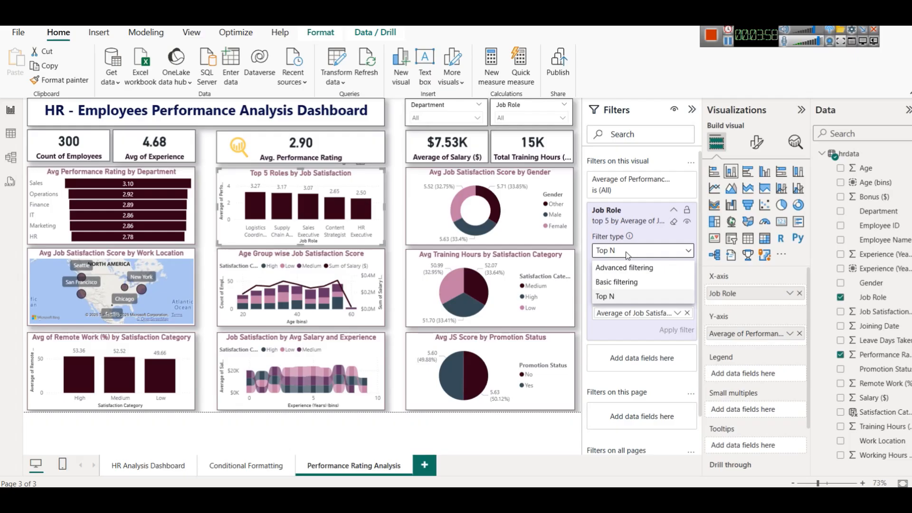
{"action": "left_click", "coordinate": [636, 250]}
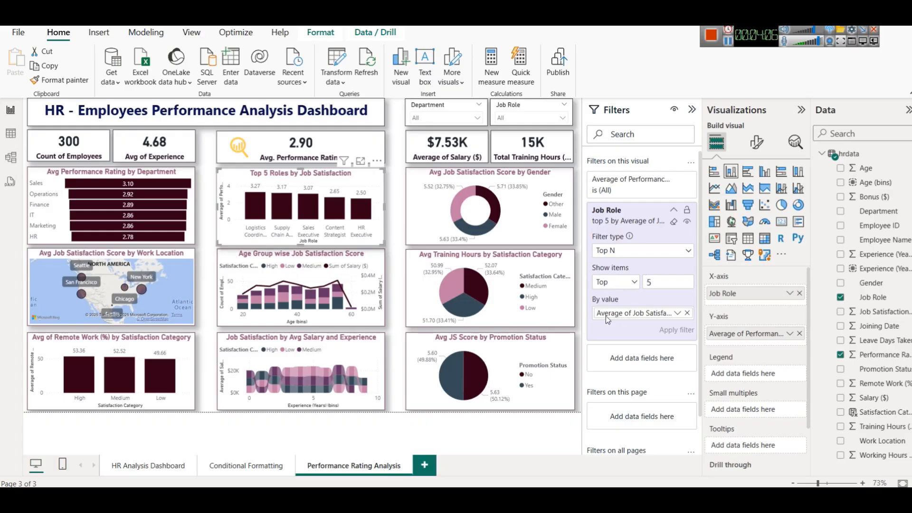
{"action": "left_click", "coordinate": [688, 312]}
{"action": "left_click_drag", "start_coordinate": [882, 356], "coordinate": [636, 317]}
{"action": "left_click", "coordinate": [678, 314]}
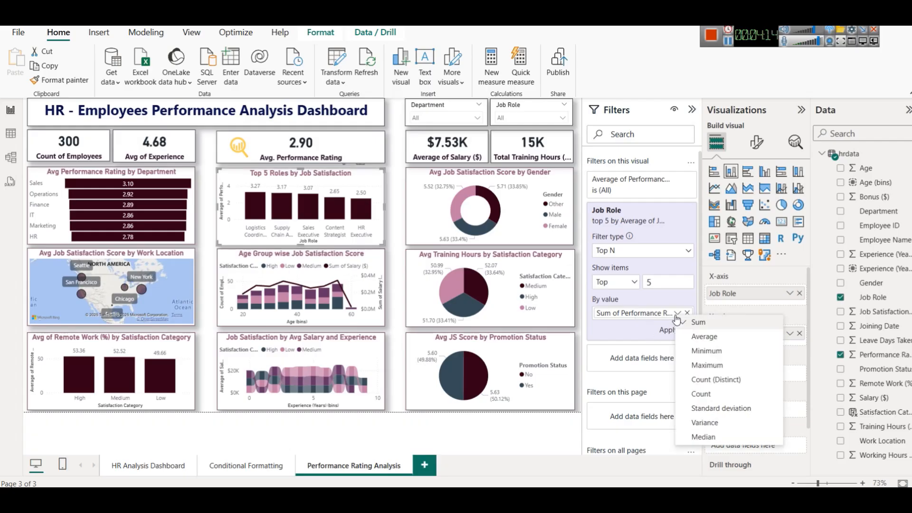
{"action": "left_click", "coordinate": [696, 338]}
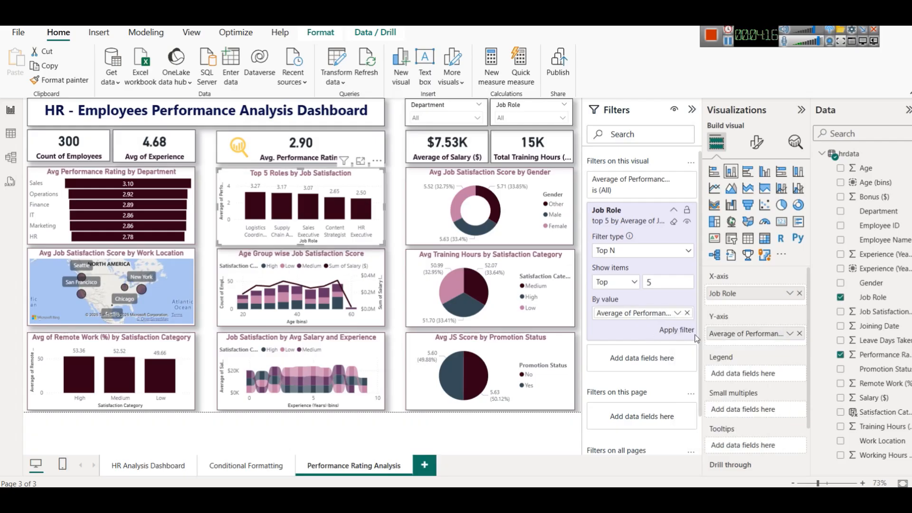
{"action": "left_click", "coordinate": [669, 333]}
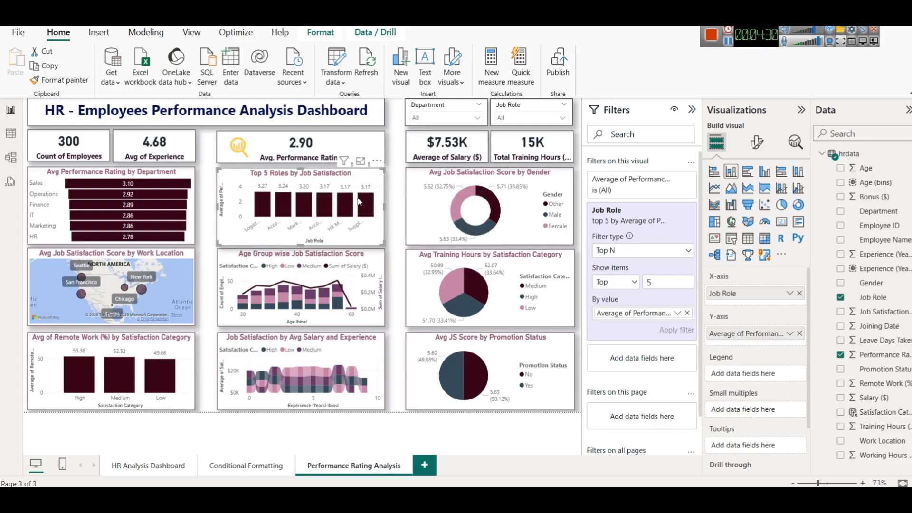
Set the Job Role filter to show the top 10 items, apply it, and collapse the filter settings.
{"action": "double_click", "coordinate": [647, 283]}
{"action": "type", "text": "10"}
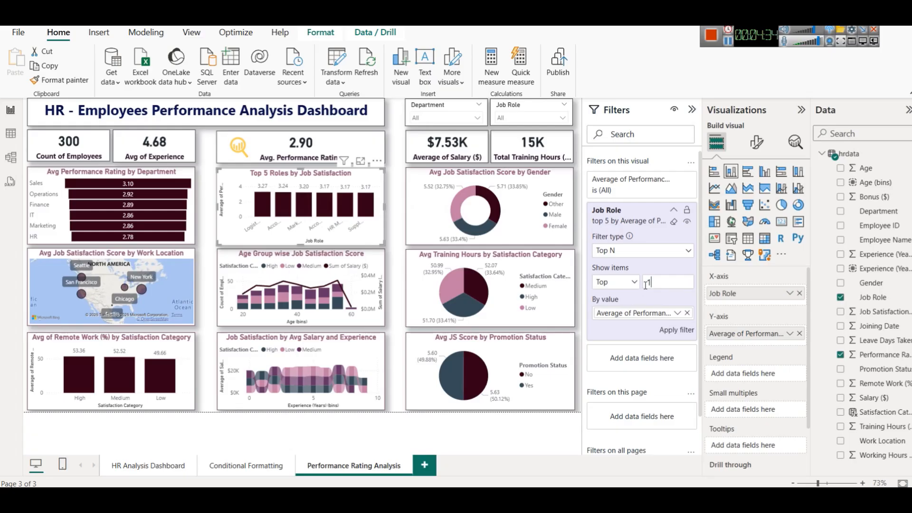
{"action": "left_click", "coordinate": [671, 329]}
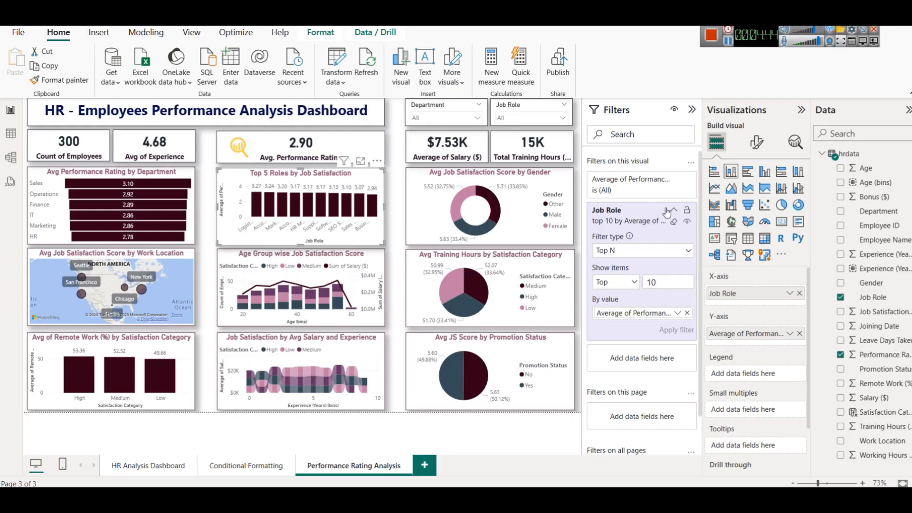
{"action": "left_click", "coordinate": [692, 109]}
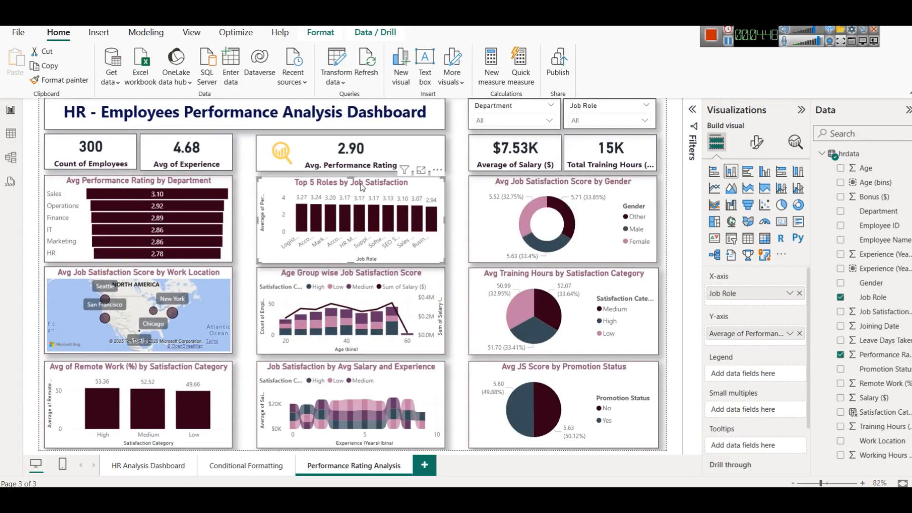
Change the job roles chart's title text to "Top 10 Roles by Performance Rating".
{"action": "left_click", "coordinate": [757, 141]}
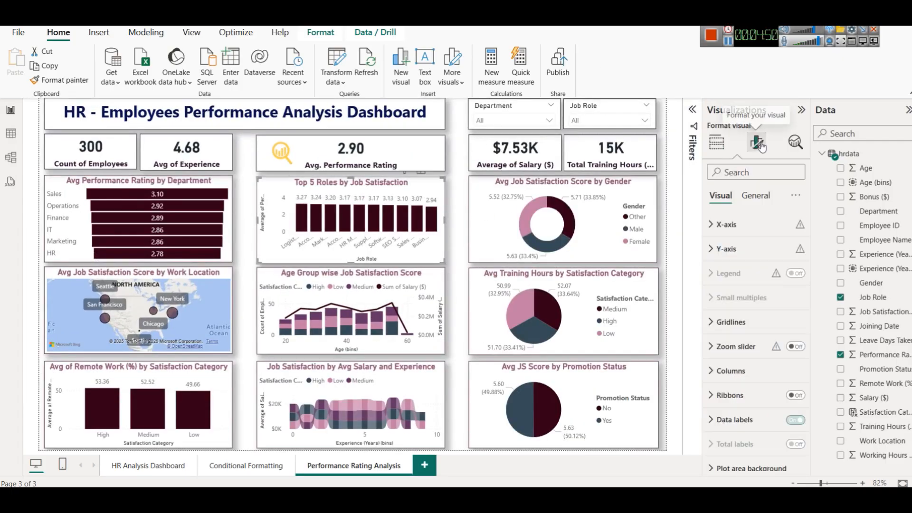
{"action": "left_click", "coordinate": [756, 195]}
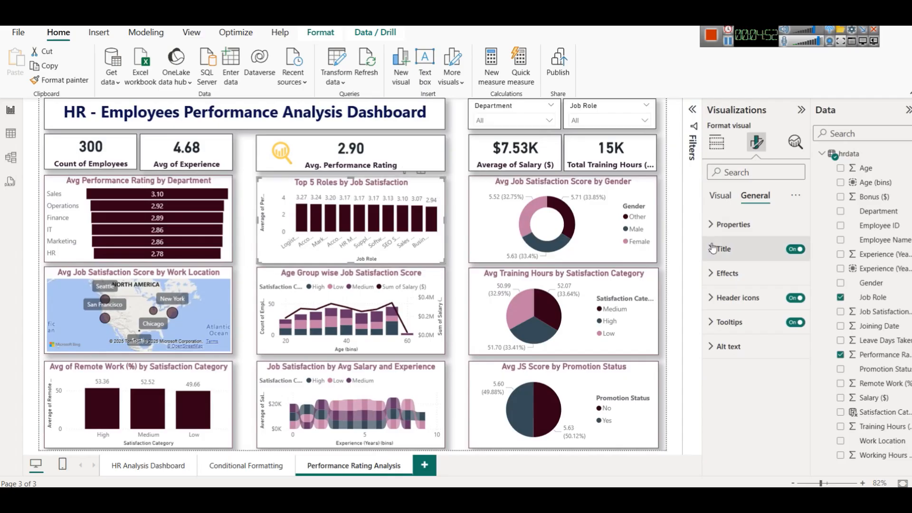
{"action": "left_click", "coordinate": [719, 249]}
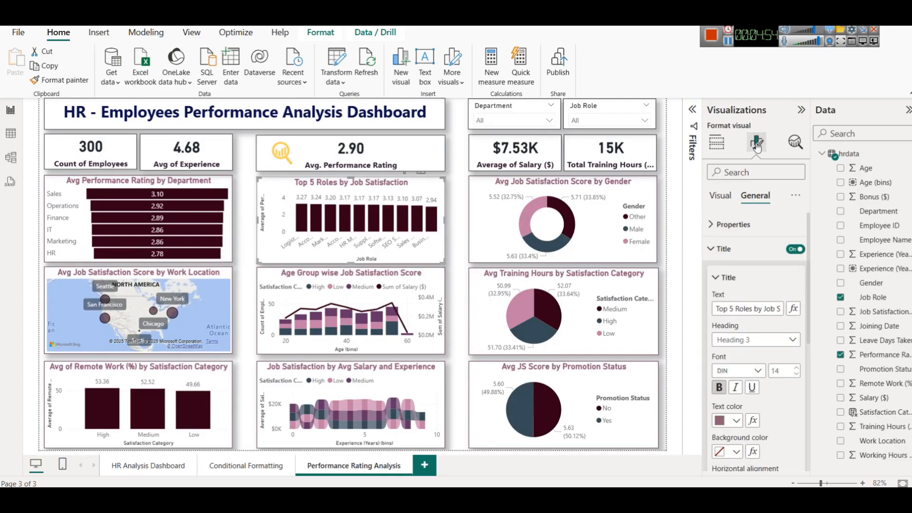
{"action": "left_click", "coordinate": [730, 308]}
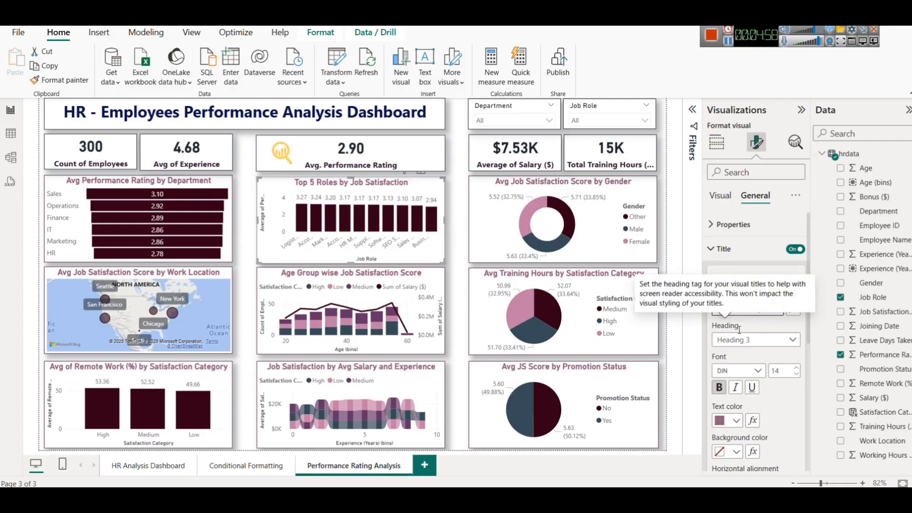
{"action": "key", "text": "Delete"}
{"action": "type", "text": "10 Roles by Job"}
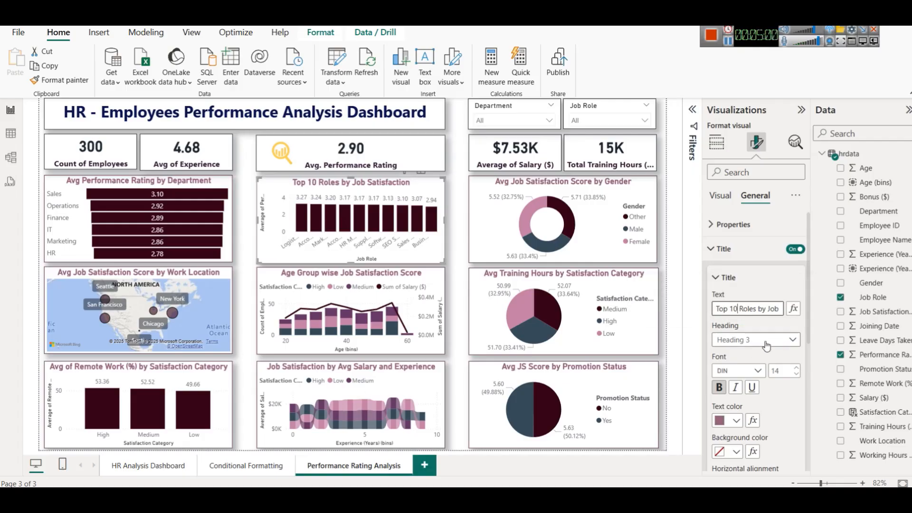
{"action": "left_click_drag", "start_coordinate": [770, 308], "coordinate": [798, 311]}
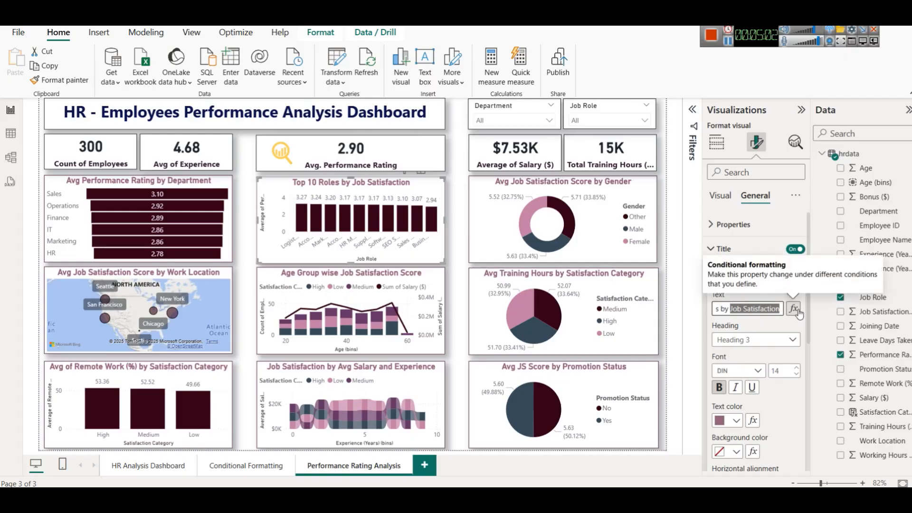
{"action": "type", "text": "Performance Rati"}
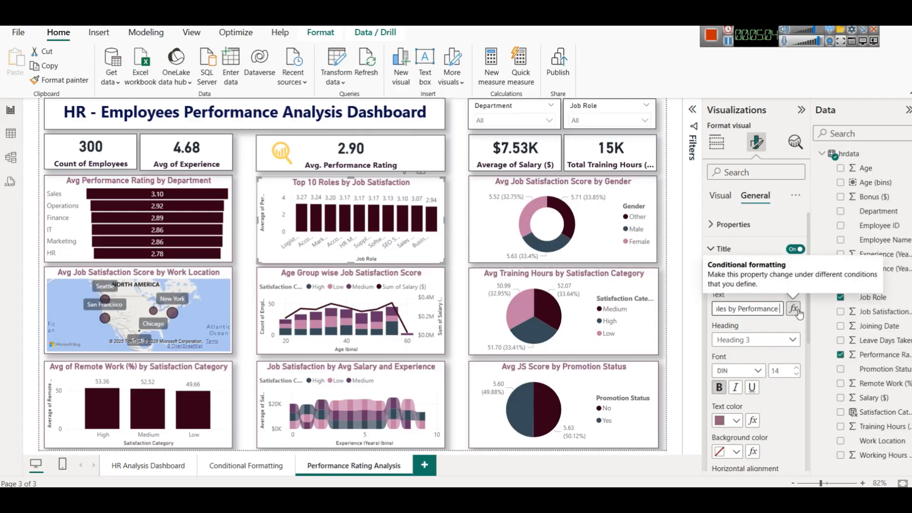
{"action": "type", "text": "ng"}
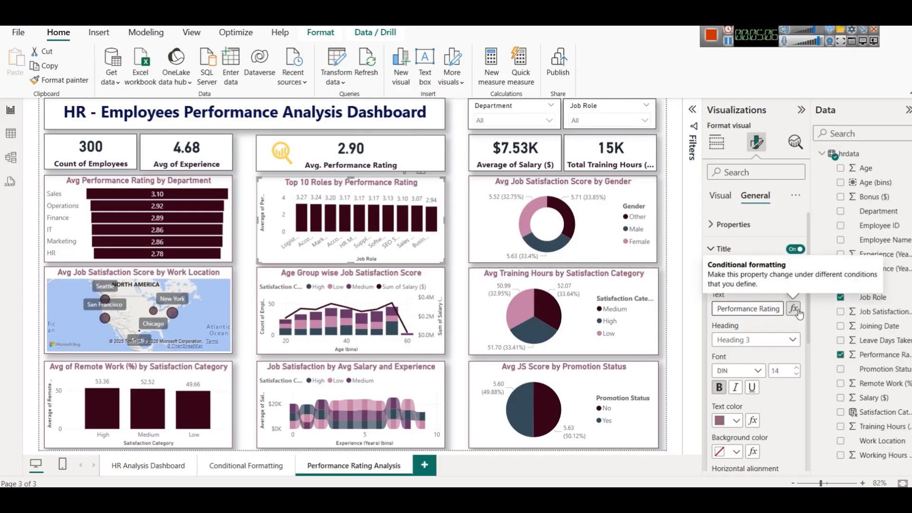
{"action": "mouse_move", "coordinate": [302, 232]}
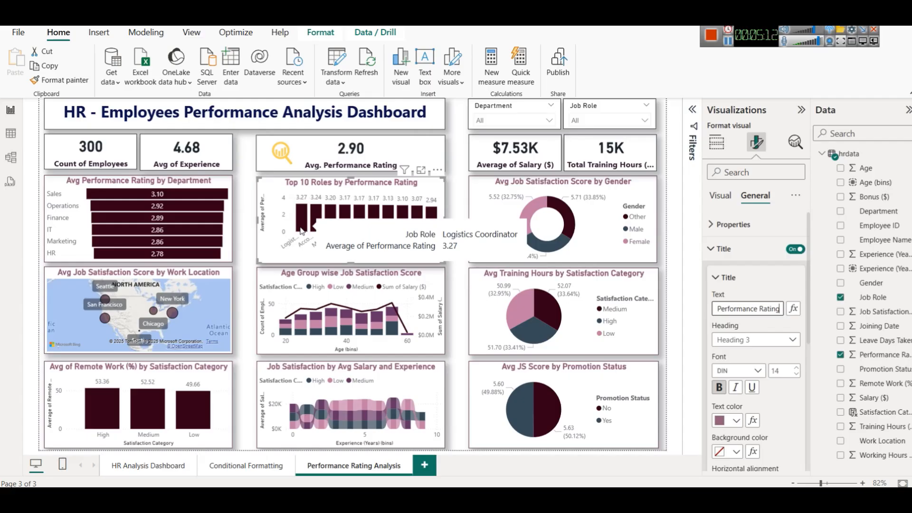
Set the Job Role filter of the job roles chart to show the bottom 10 items, apply it, and sort the chart ascending.
{"action": "mouse_move", "coordinate": [431, 222]}
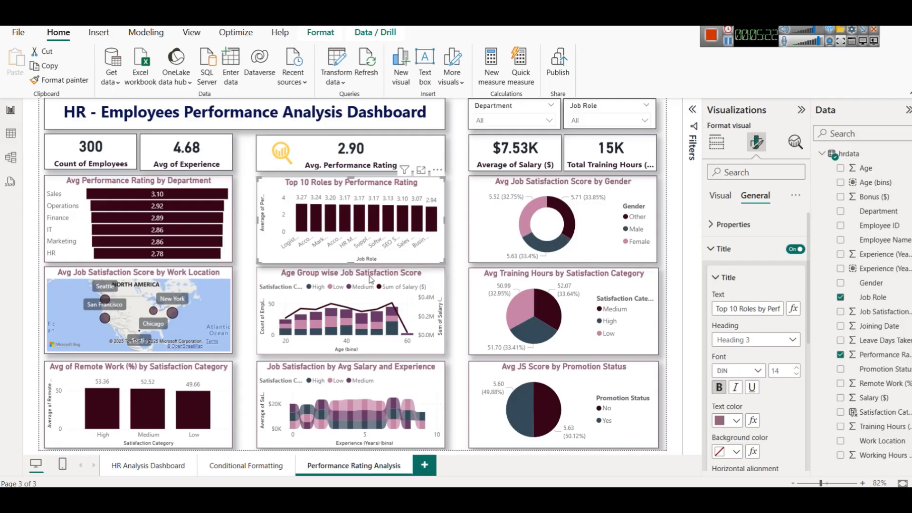
{"action": "left_click", "coordinate": [693, 110]}
{"action": "left_click", "coordinate": [652, 252]}
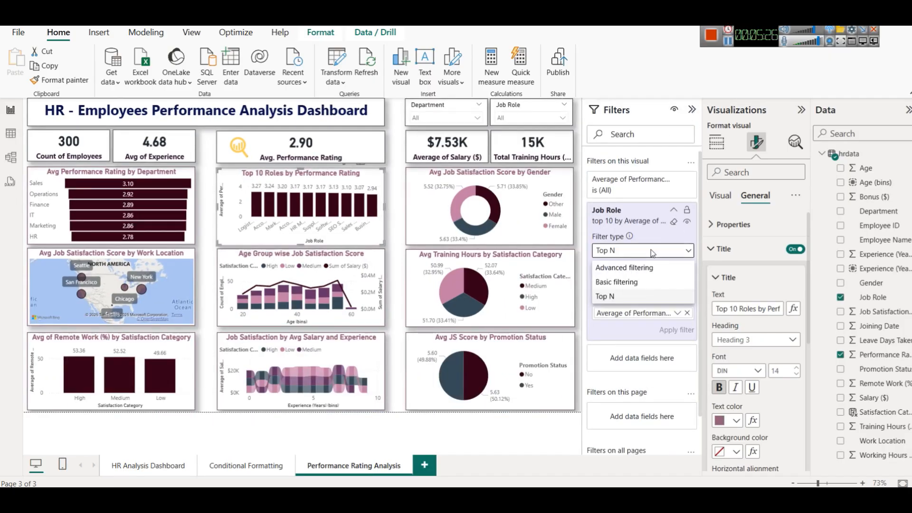
{"action": "left_click", "coordinate": [651, 252]}
{"action": "left_click", "coordinate": [632, 281]}
{"action": "left_click", "coordinate": [622, 314]}
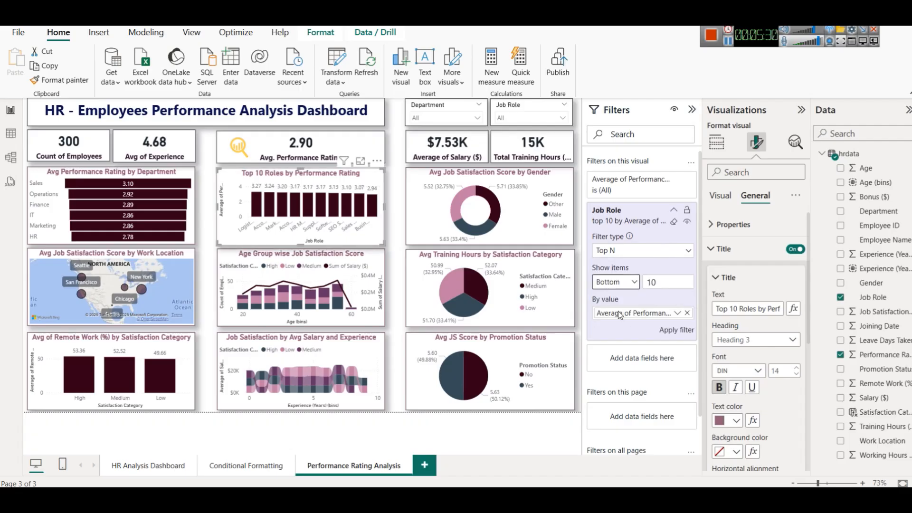
{"action": "left_click", "coordinate": [678, 330]}
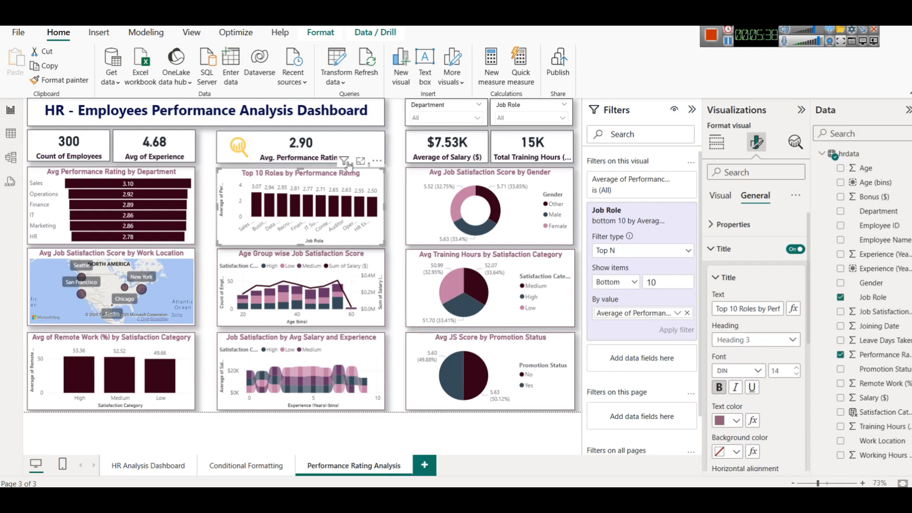
{"action": "left_click", "coordinate": [377, 162]}
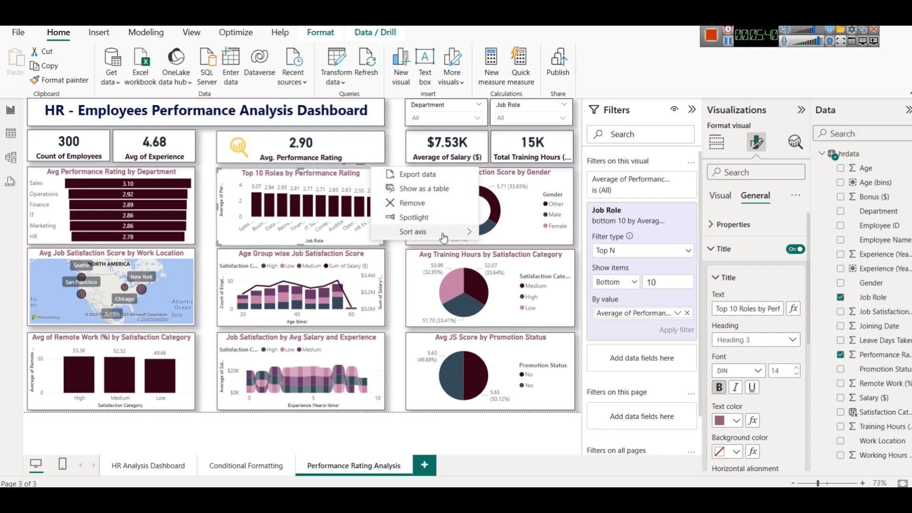
{"action": "left_click", "coordinate": [526, 277]}
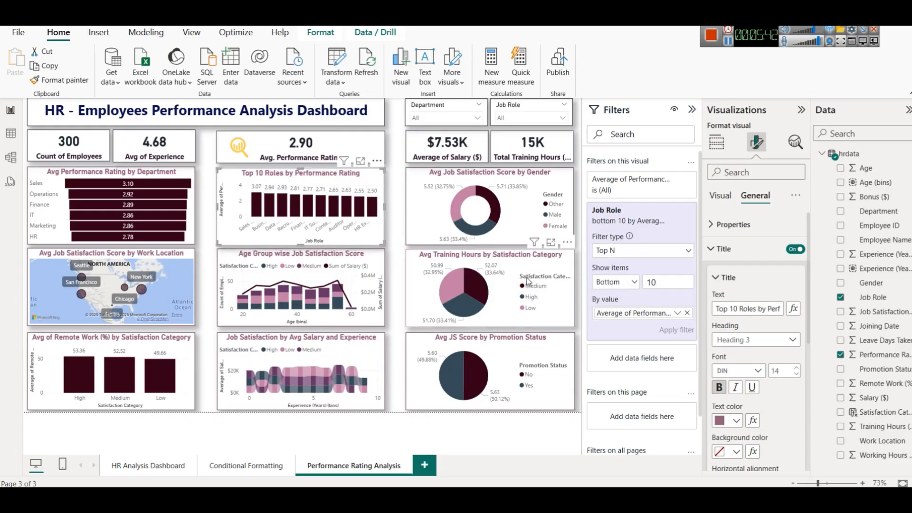
{"action": "mouse_move", "coordinate": [490, 272]}
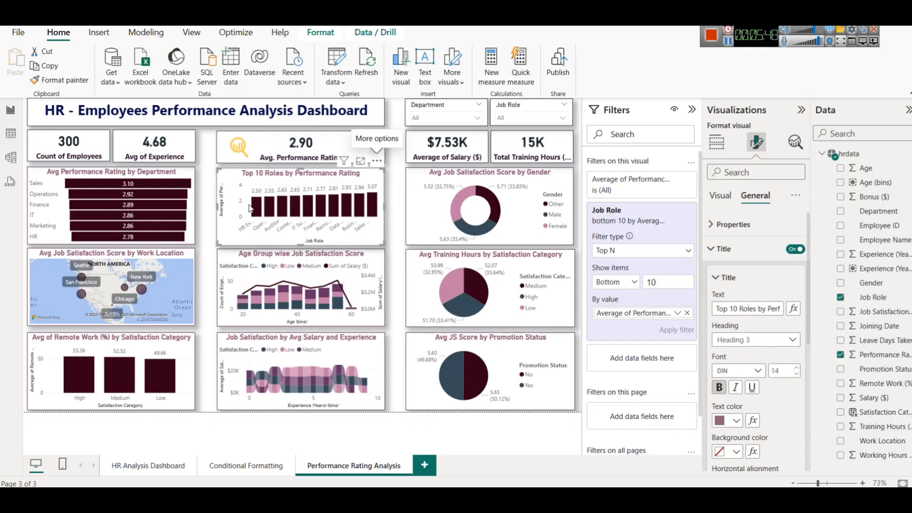
{"action": "mouse_move", "coordinate": [257, 208]}
Switch the Job Role filter back to the top 10 items, apply it, and restore the chart's descending sort.
{"action": "left_click", "coordinate": [618, 284]}
{"action": "left_click", "coordinate": [617, 296]}
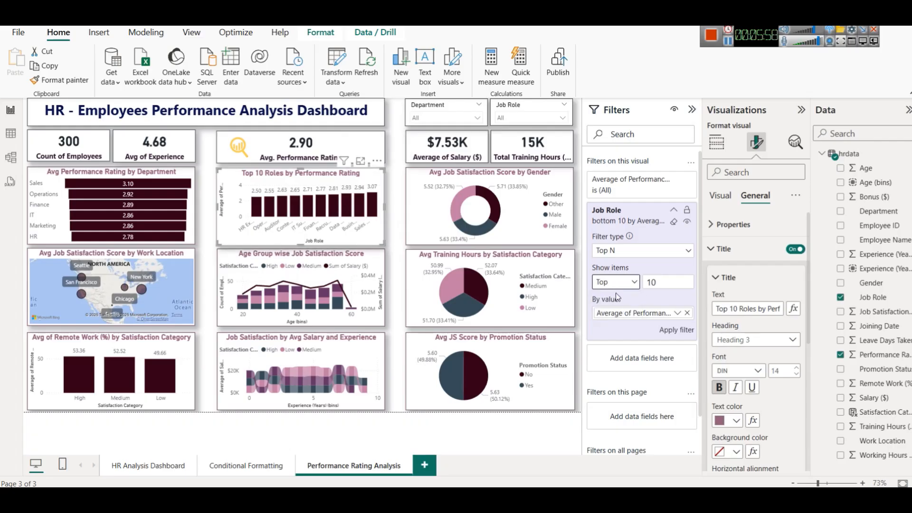
{"action": "left_click", "coordinate": [679, 330]}
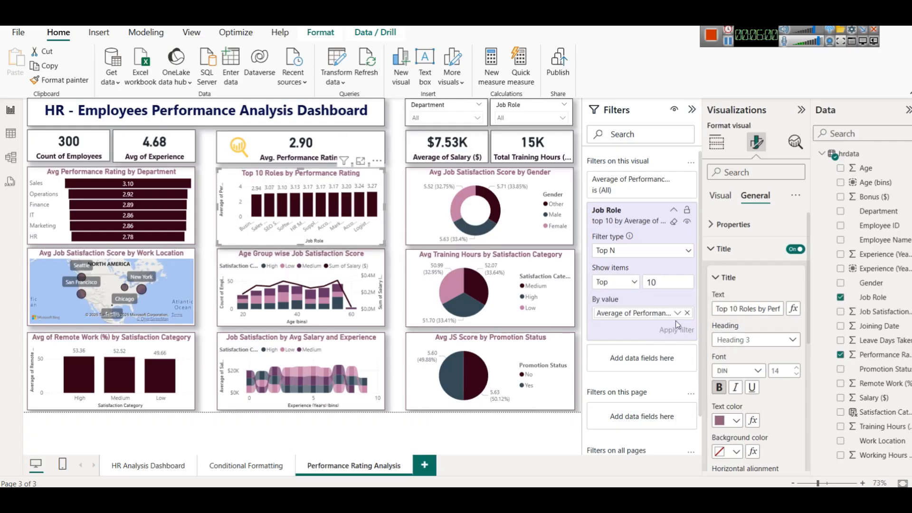
{"action": "left_click", "coordinate": [377, 161]}
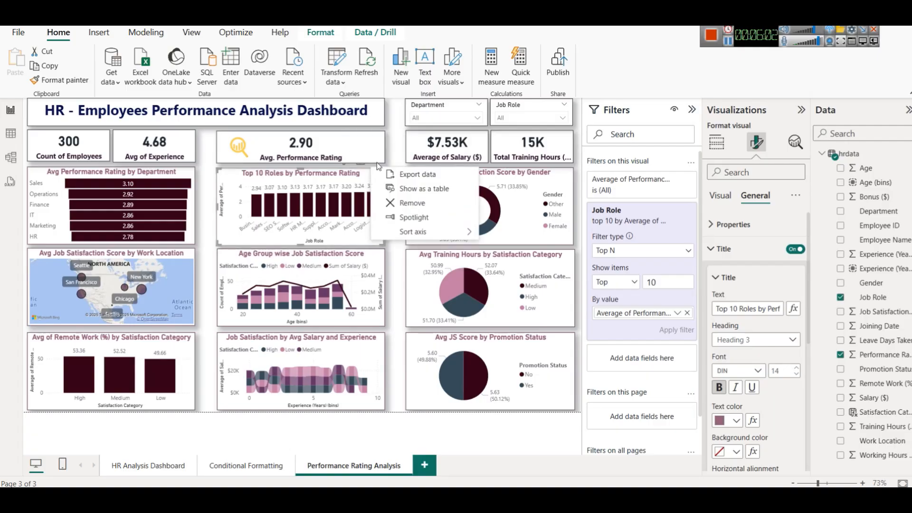
{"action": "mouse_move", "coordinate": [427, 235]}
{"action": "left_click", "coordinate": [542, 264]}
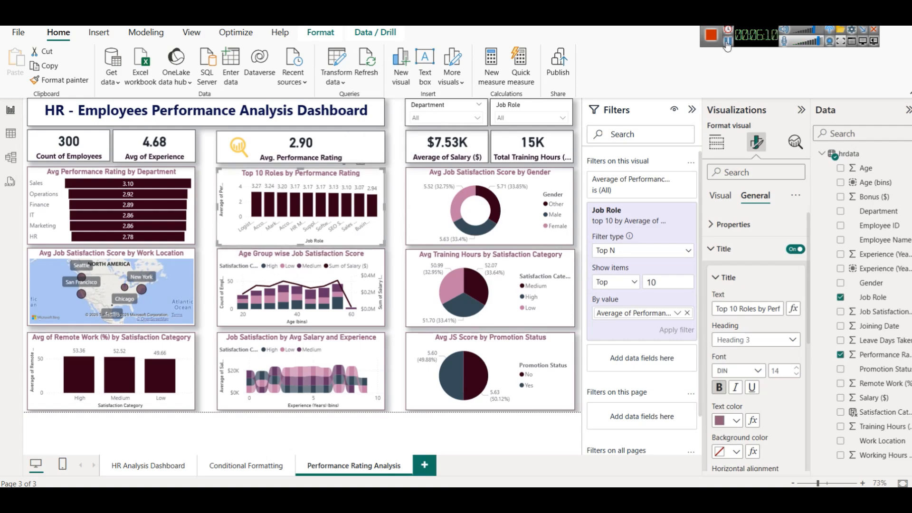
{"action": "left_click", "coordinate": [692, 110]}
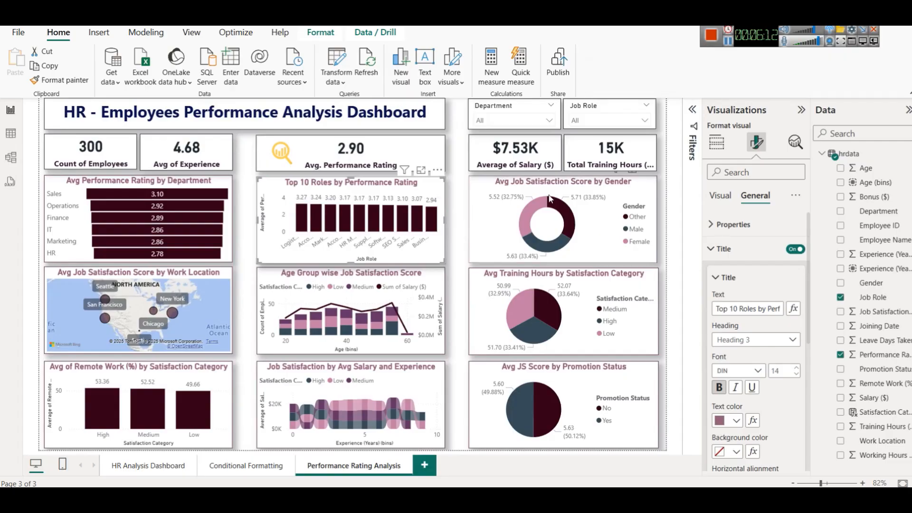
Change the gender donut chart's title text to "Performance Rating by Gender" and collapse the title settings.
{"action": "left_click", "coordinate": [572, 185]}
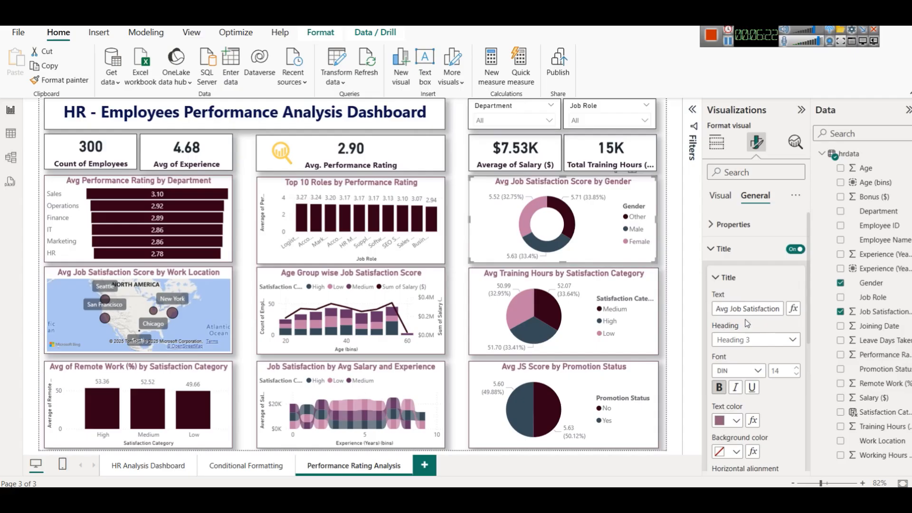
{"action": "left_click_drag", "start_coordinate": [730, 308], "coordinate": [749, 314]}
{"action": "key", "text": "BackSpace"}
{"action": "key", "text": "BackSpace"}
{"action": "key", "text": "BackSpace"}
{"action": "key", "text": "BackSpace"}
{"action": "key", "text": "BackSpace"}
{"action": "type", "text": "Performance Rating"}
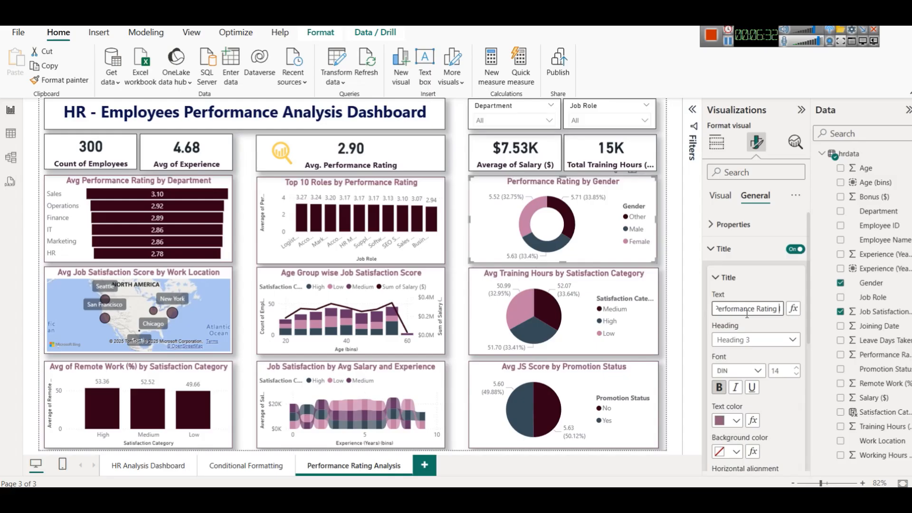
{"action": "left_click", "coordinate": [595, 237]}
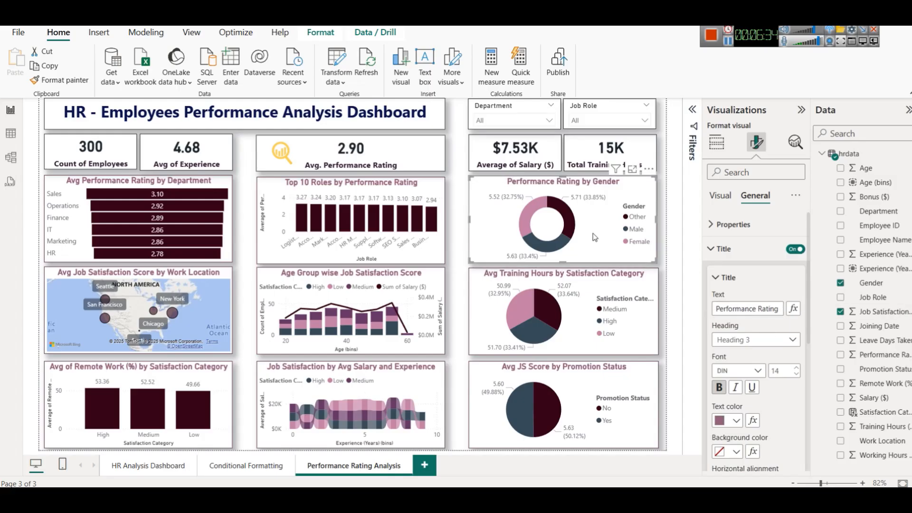
{"action": "left_click", "coordinate": [723, 249]}
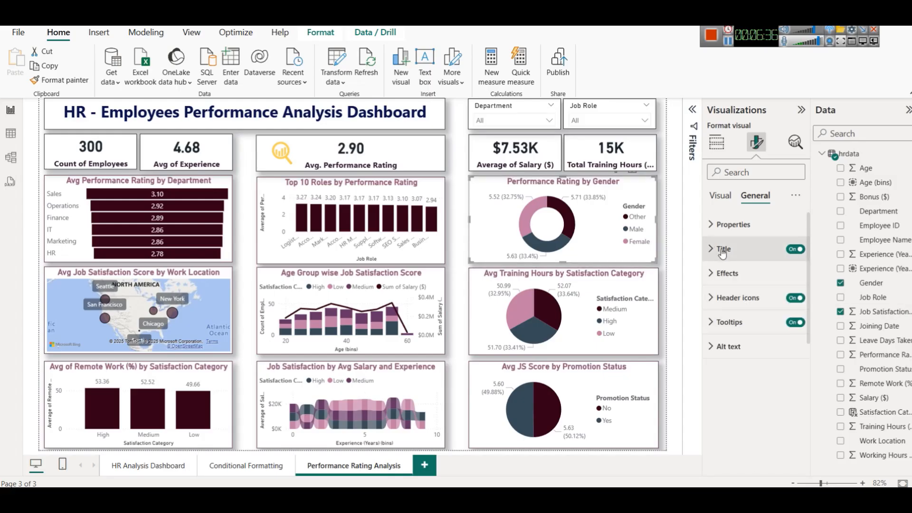
Replace job satisfaction in the gender donut chart's values with Performance Rating aggregated as Average.
{"action": "left_click", "coordinate": [721, 196]}
{"action": "left_click", "coordinate": [717, 142]}
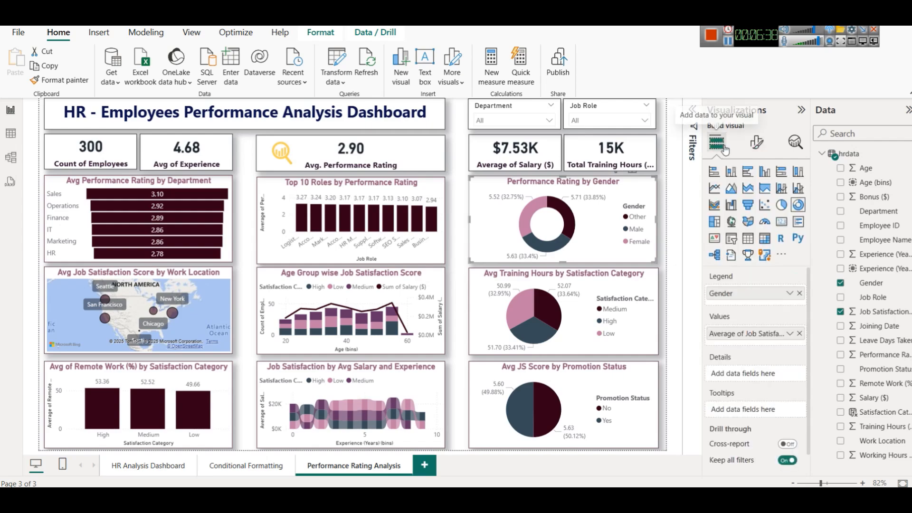
{"action": "left_click", "coordinate": [799, 334]}
{"action": "left_click_drag", "start_coordinate": [877, 355], "coordinate": [719, 335]}
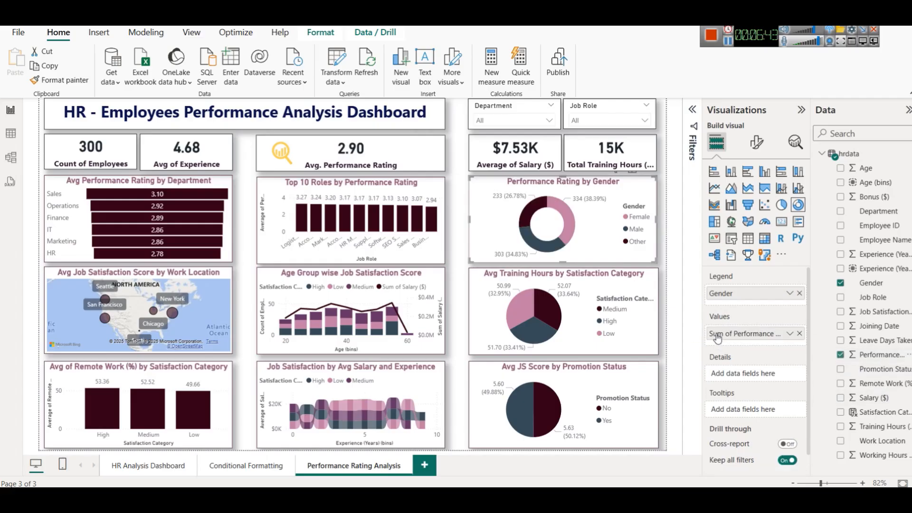
{"action": "left_click", "coordinate": [790, 335]}
{"action": "left_click", "coordinate": [811, 199]}
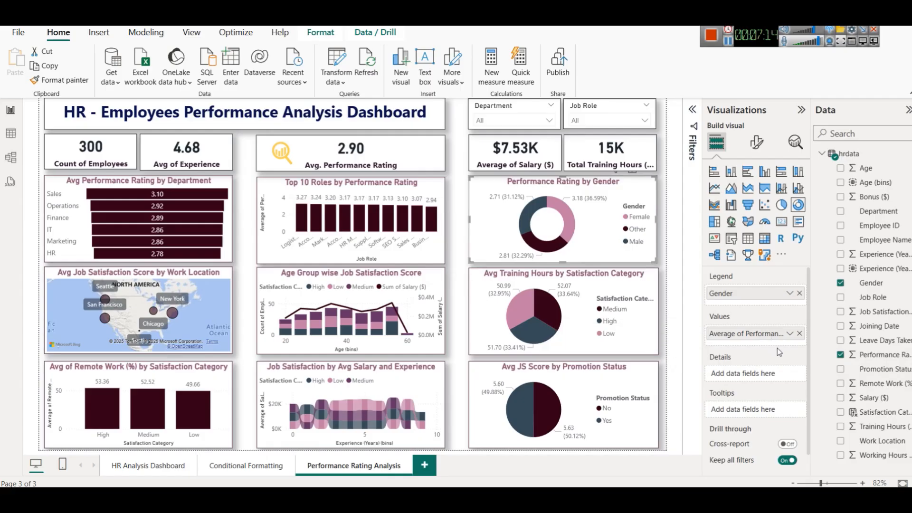
Create a new measure in the hrdata table and enter Performance Rating as its name.
{"action": "right_click", "coordinate": [836, 160]}
{"action": "left_click", "coordinate": [787, 180]}
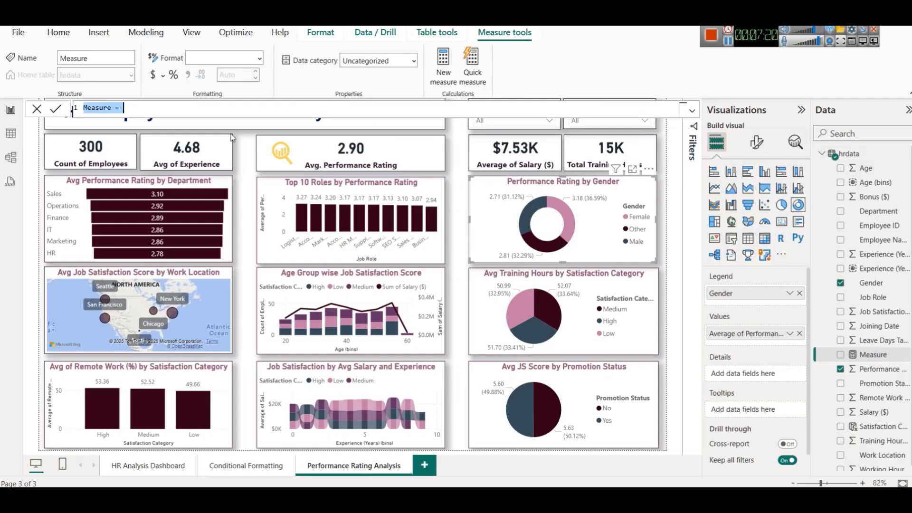
{"action": "double_click", "coordinate": [95, 109]}
{"action": "type", "text": "Perfro"}
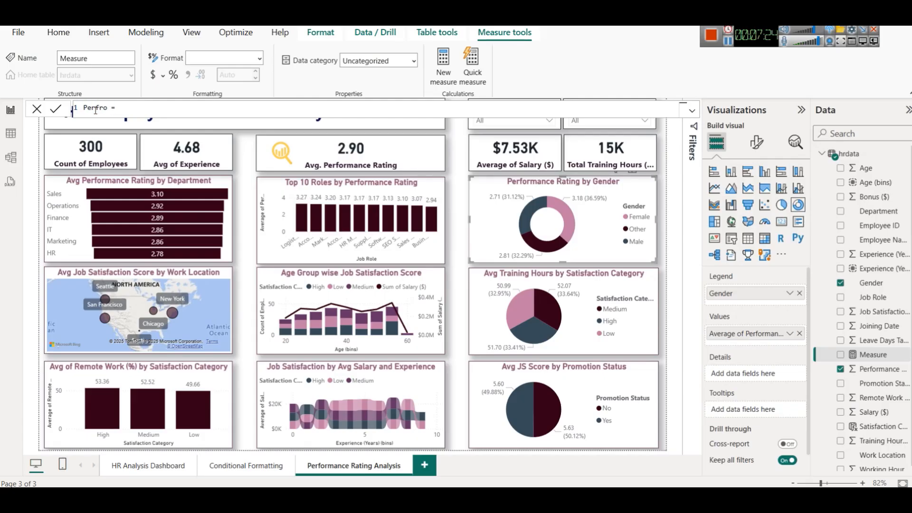
{"action": "type", "text": "ormance Rating"}
Define the measure as AVERAGE(hrdata[Performance Rating]) and try to commit it.
{"action": "type", "text": "AVERAGE("}
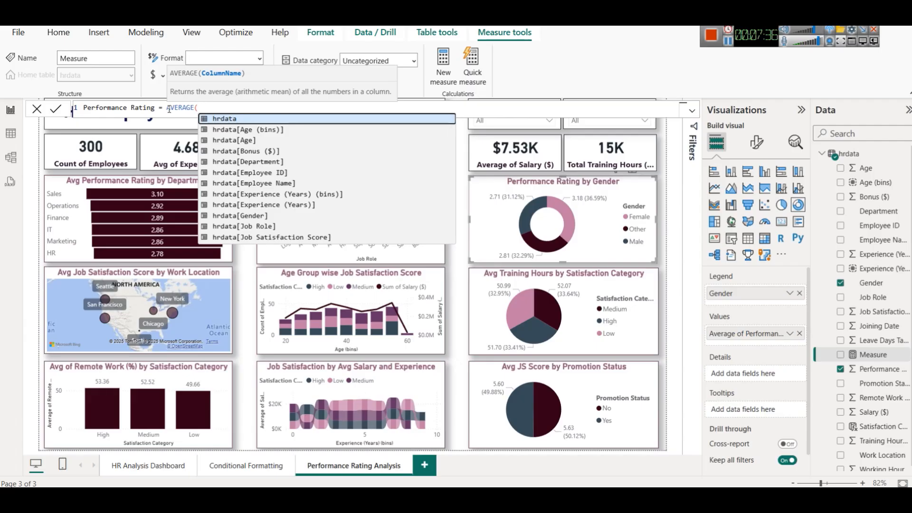
{"action": "key", "text": "Down"}
{"action": "key", "text": "Down"}
{"action": "key", "text": "Down"}
{"action": "key", "text": "Down"}
{"action": "key", "text": "Down"}
{"action": "key", "text": "Down"}
{"action": "key", "text": "Down"}
{"action": "key", "text": "Down"}
{"action": "key", "text": "Down"}
{"action": "key", "text": "Down"}
{"action": "key", "text": "Down"}
{"action": "key", "text": "Down"}
{"action": "key", "text": "Down"}
{"action": "key", "text": "Down"}
{"action": "key", "text": "Down"}
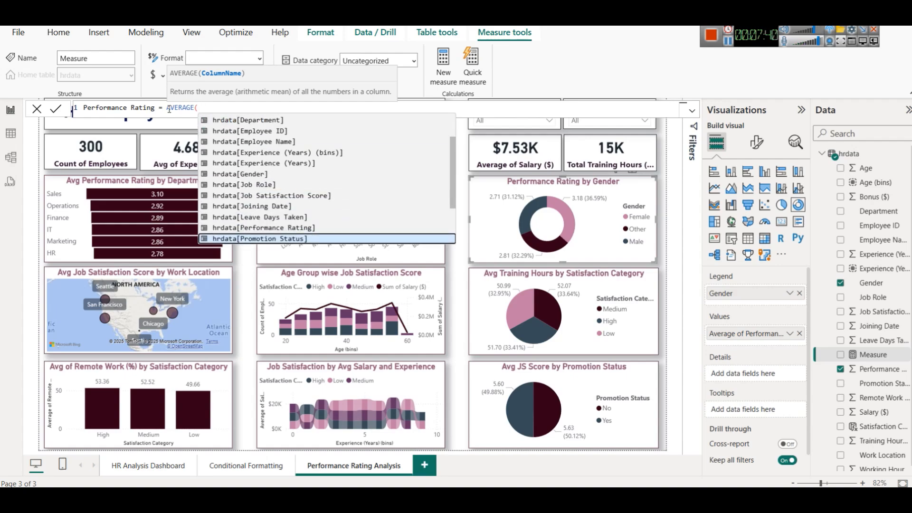
{"action": "key", "text": "Up"}
{"action": "key", "text": "Tab"}
{"action": "type", "text": ")"}
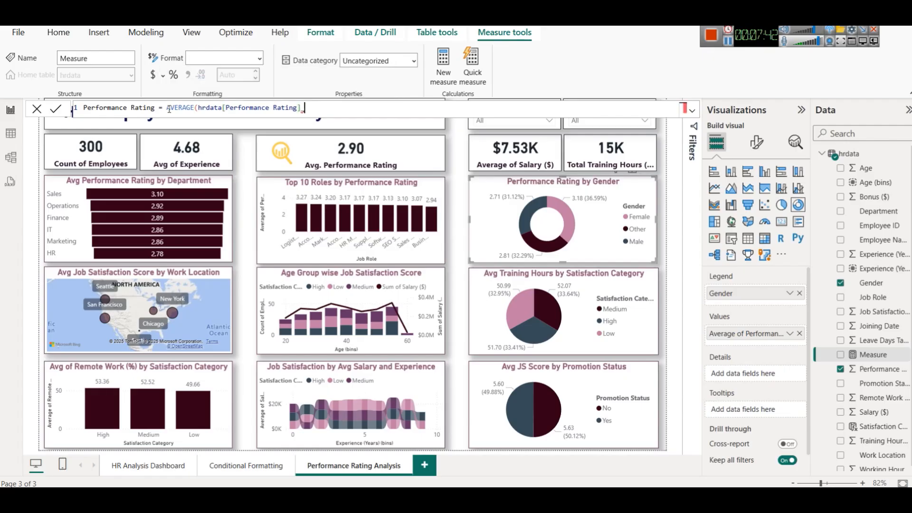
{"action": "type", "text": ")"}
{"action": "left_click", "coordinate": [57, 109]}
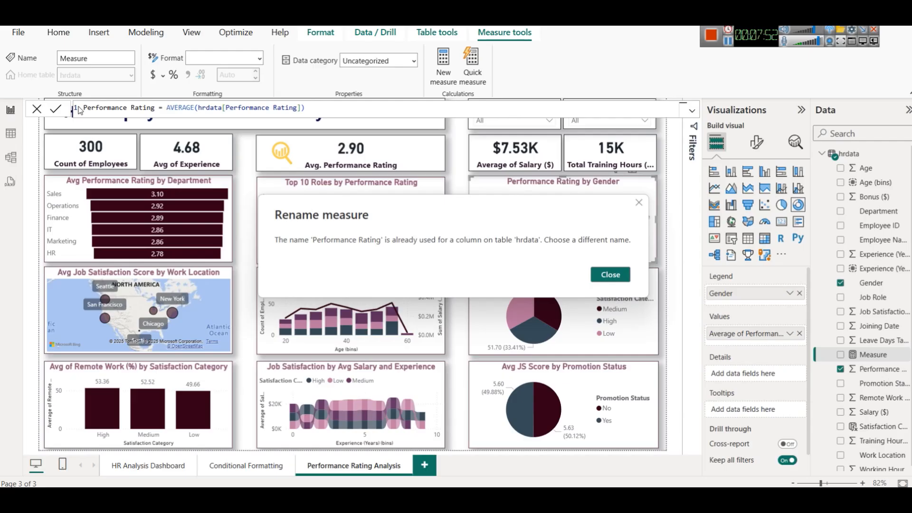
{"action": "left_click", "coordinate": [638, 204]}
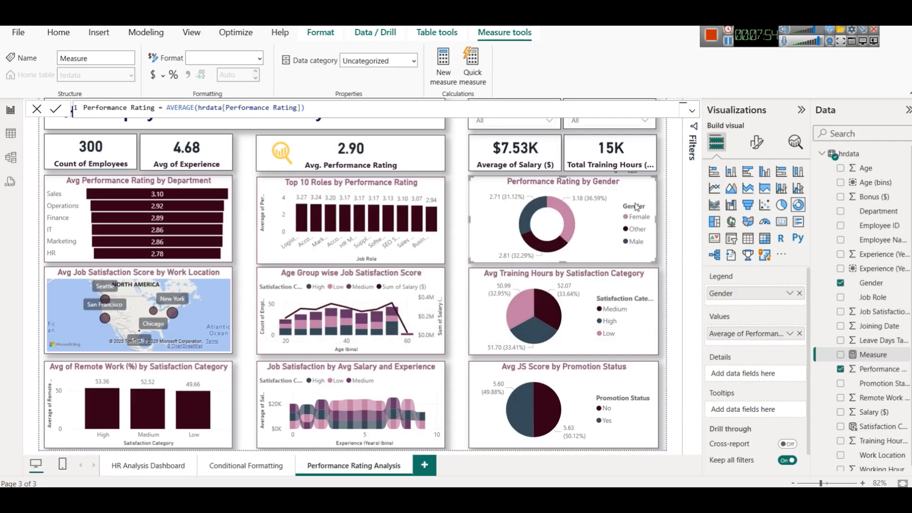
Rename the measure to Avg Performance Rating in its formula and commit it.
{"action": "left_click", "coordinate": [92, 110]}
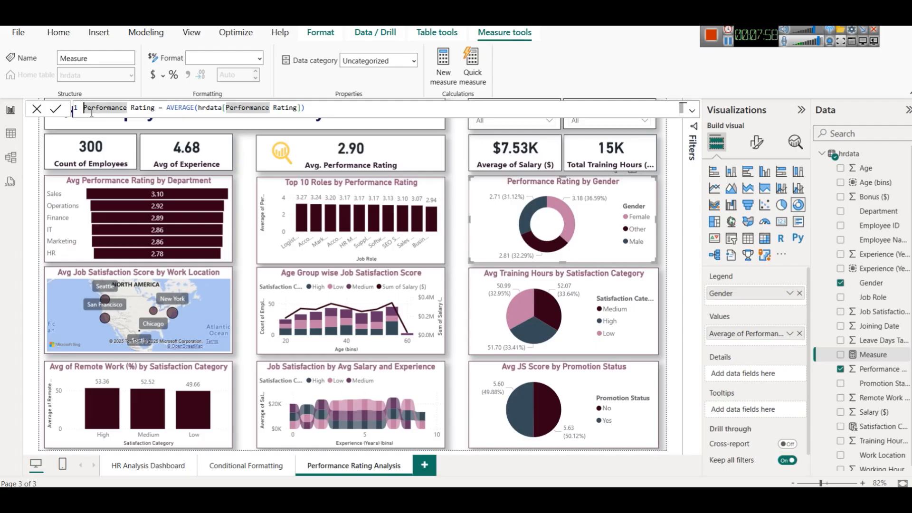
{"action": "type", "text": "Avg"}
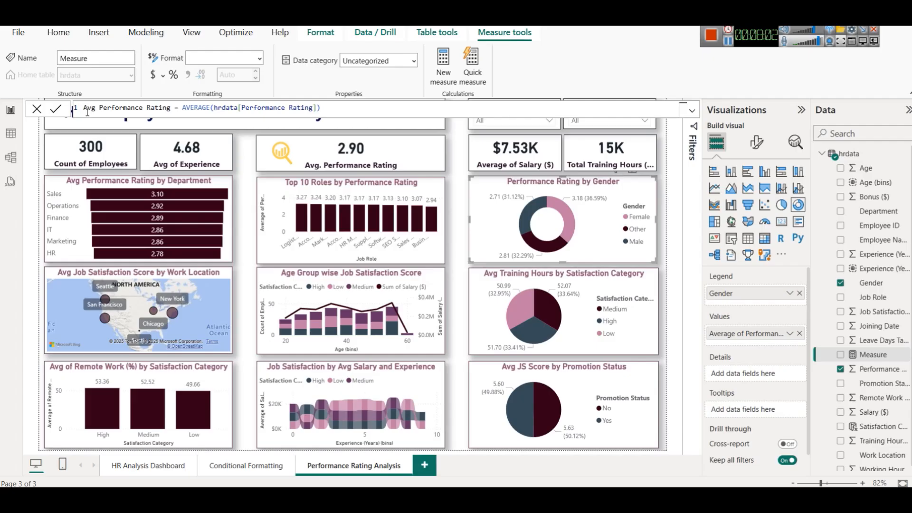
{"action": "left_click", "coordinate": [56, 110]}
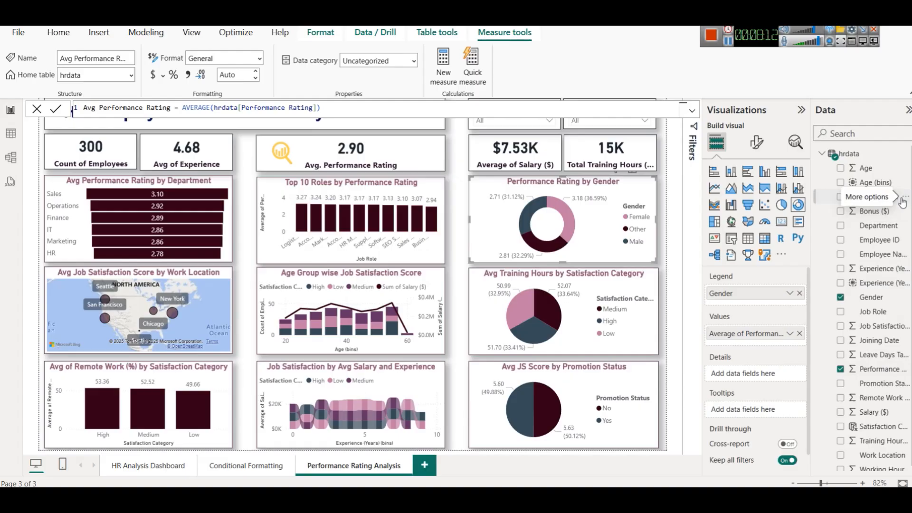
Select the training hours pie chart and examine the formula of the Satisfaction Category column.
{"action": "left_click", "coordinate": [566, 275]}
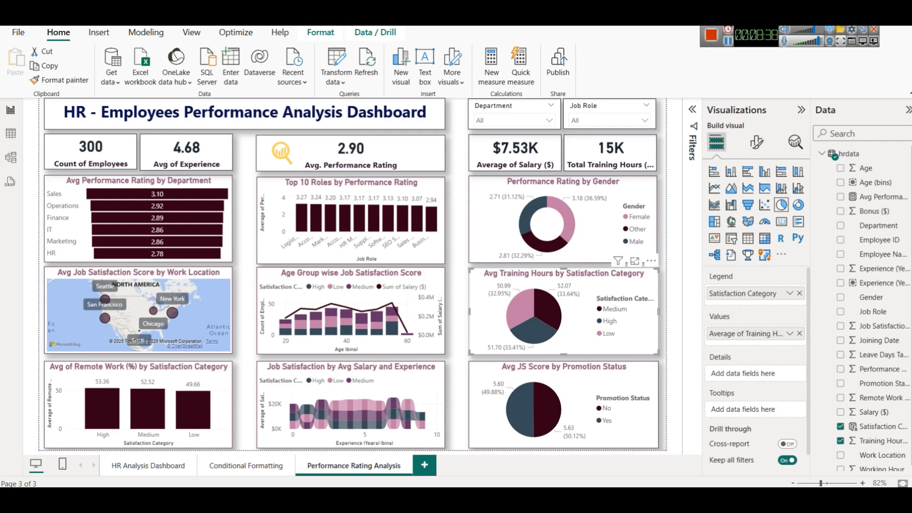
{"action": "scroll", "coordinate": [870, 400], "scroll_direction": "down", "scroll_amount": 1}
{"action": "left_click", "coordinate": [862, 419]}
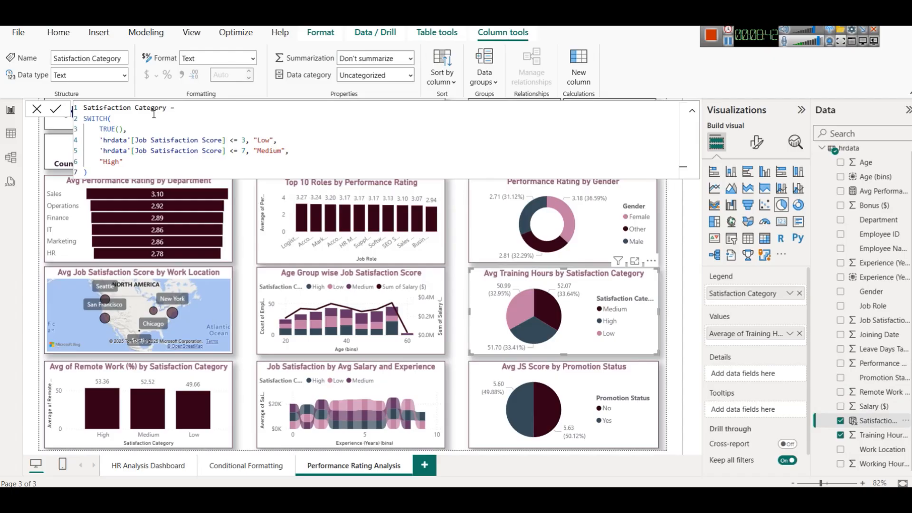
{"action": "left_click", "coordinate": [133, 118]}
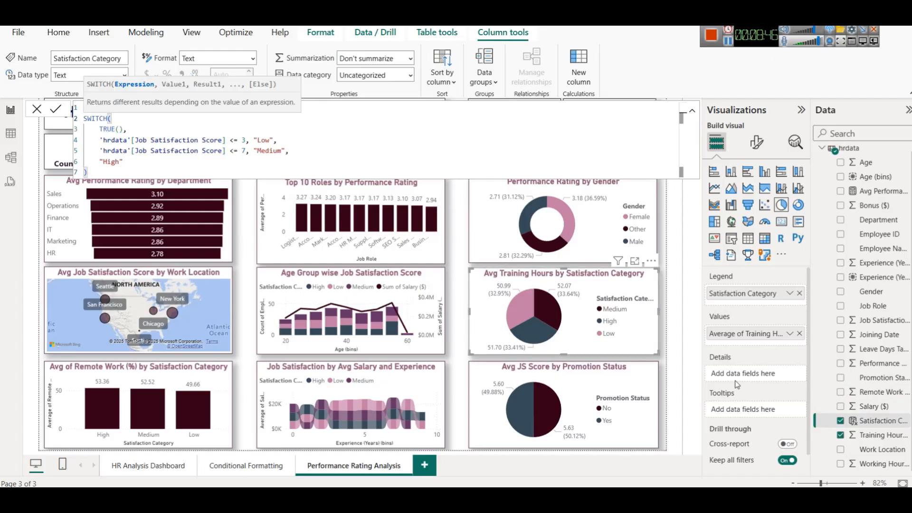
Show the hrdata table's rows in the table view and select the Satisfaction Category column.
{"action": "right_click", "coordinate": [850, 151]}
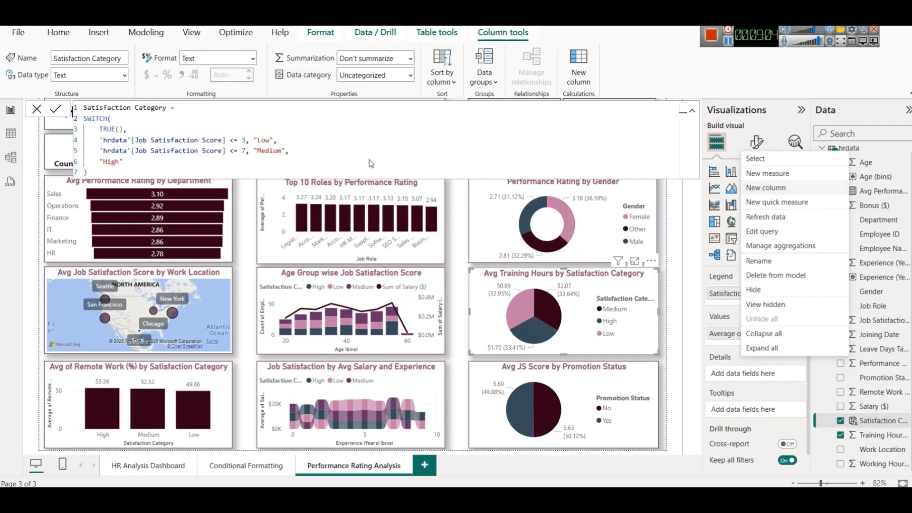
{"action": "left_click", "coordinate": [18, 135]}
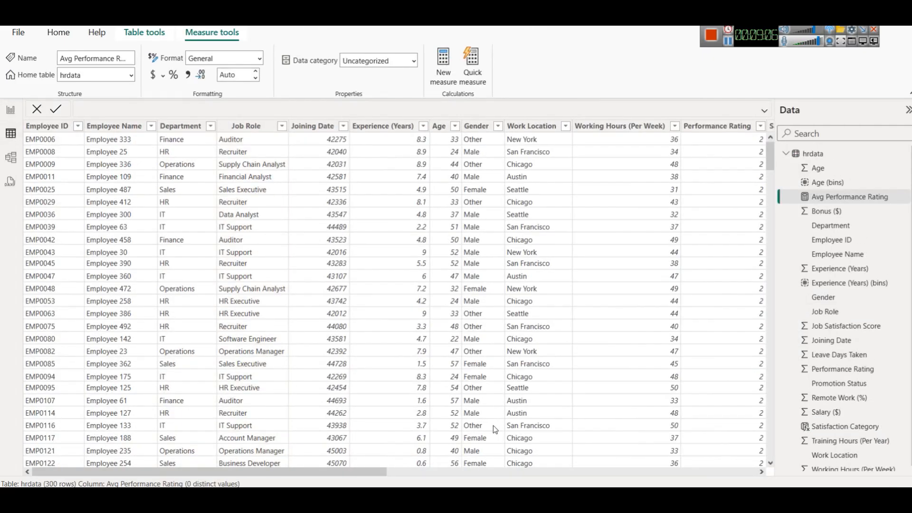
{"action": "left_click", "coordinate": [495, 470]}
{"action": "left_click_drag", "start_coordinate": [495, 470], "coordinate": [523, 473]}
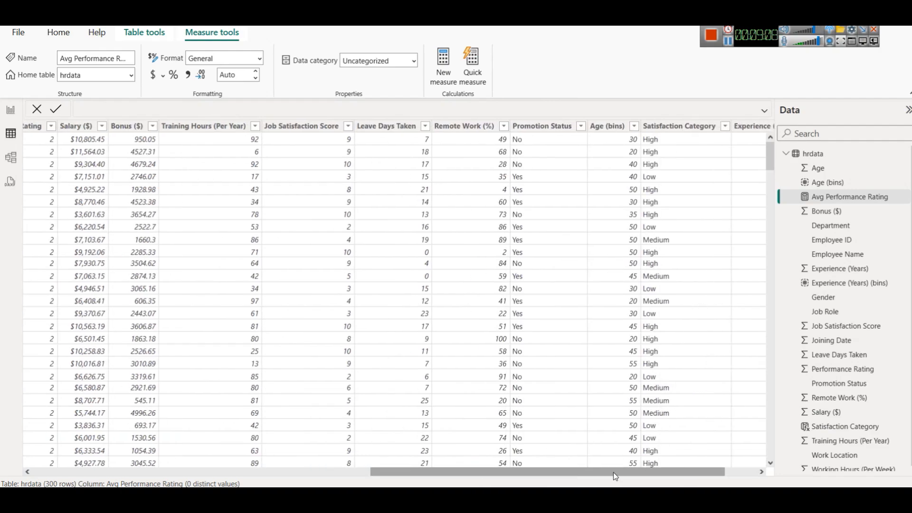
{"action": "left_click_drag", "start_coordinate": [713, 477], "coordinate": [752, 476]}
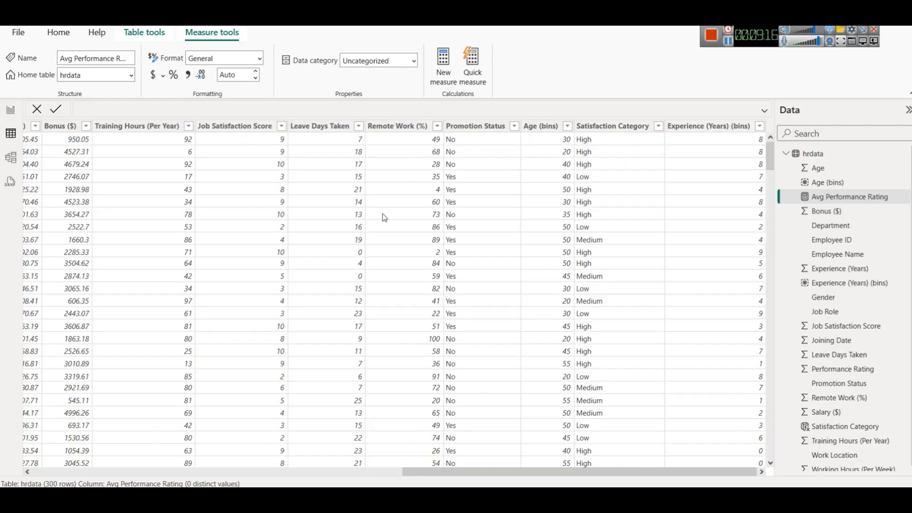
{"action": "left_click", "coordinate": [580, 245]}
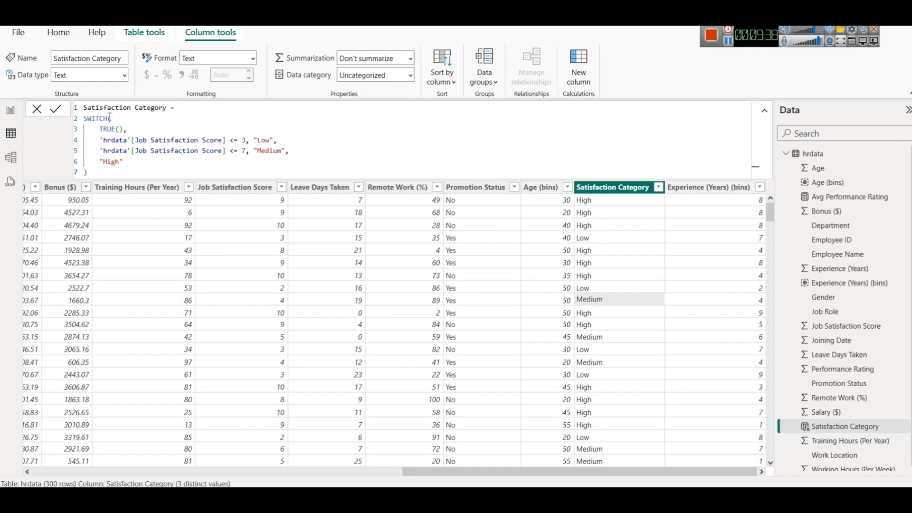
Examine the SWITCH conditions and category labels in the Satisfaction Category formula and return to the report page.
{"action": "left_click_drag", "start_coordinate": [100, 129], "coordinate": [124, 129]}
{"action": "left_click_drag", "start_coordinate": [249, 139], "coordinate": [101, 130]}
{"action": "double_click", "coordinate": [106, 129]}
{"action": "double_click", "coordinate": [263, 141]}
{"action": "left_click", "coordinate": [11, 110]}
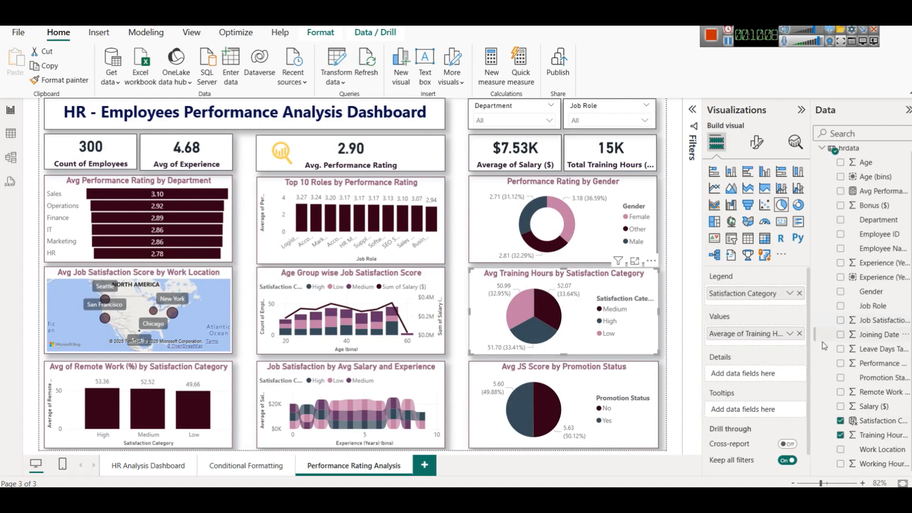
Replace the average training hours in the Satisfaction Category pie chart's values with the Avg Performance Rating measure.
{"action": "left_click", "coordinate": [800, 334]}
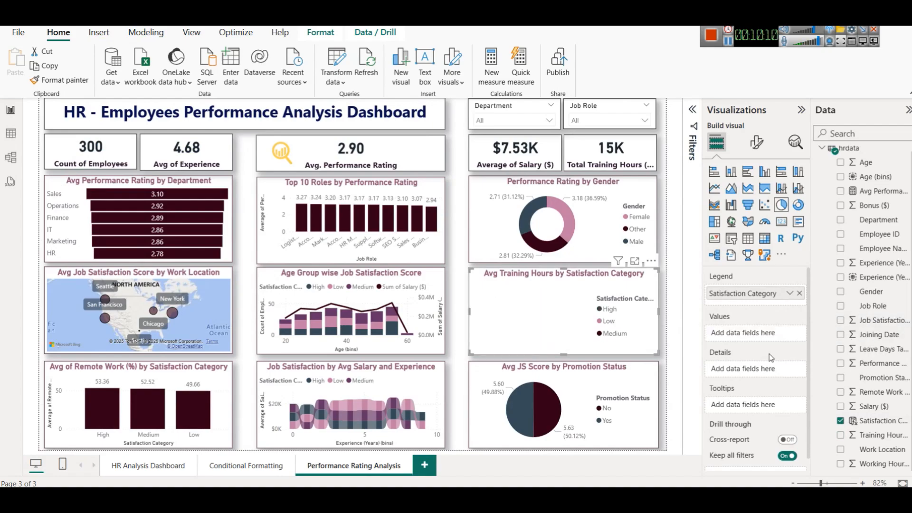
{"action": "left_click_drag", "start_coordinate": [893, 191], "coordinate": [776, 340]}
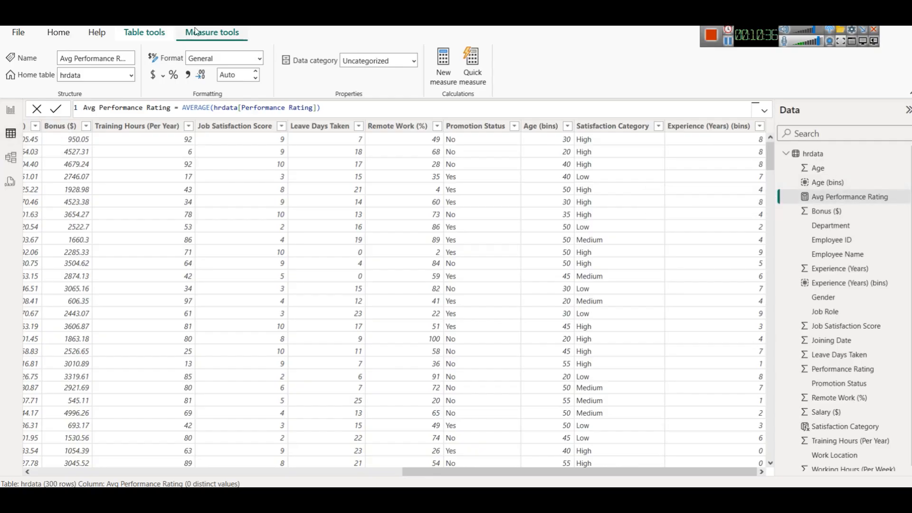
Compare the Job Role column, the hrdata table and the Avg Performance Rating measure in the table view.
{"action": "left_click", "coordinate": [827, 313]}
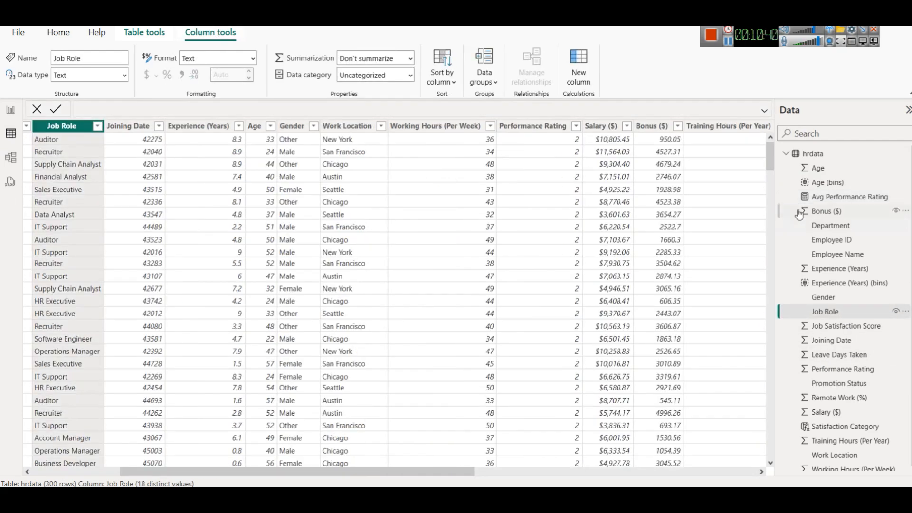
{"action": "left_click", "coordinate": [817, 199]}
{"action": "left_click", "coordinate": [818, 157]}
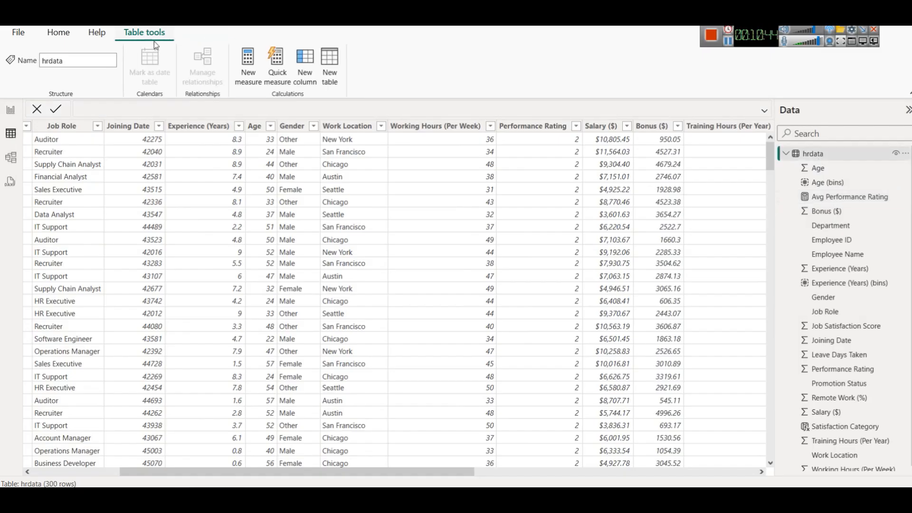
{"action": "left_click", "coordinate": [847, 200]}
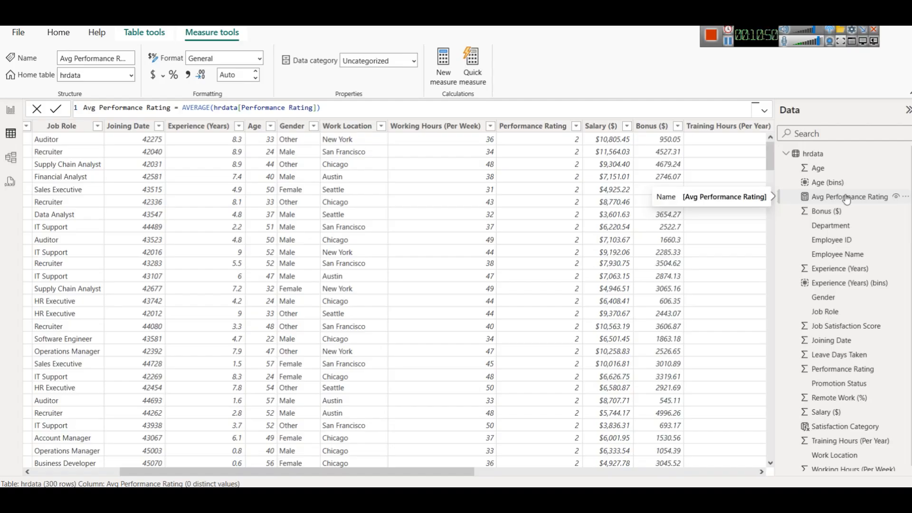
Format the Avg Performance Rating measure to show 2 decimal places and return to the report pages.
{"action": "left_click", "coordinate": [846, 199]}
{"action": "left_click", "coordinate": [256, 78]}
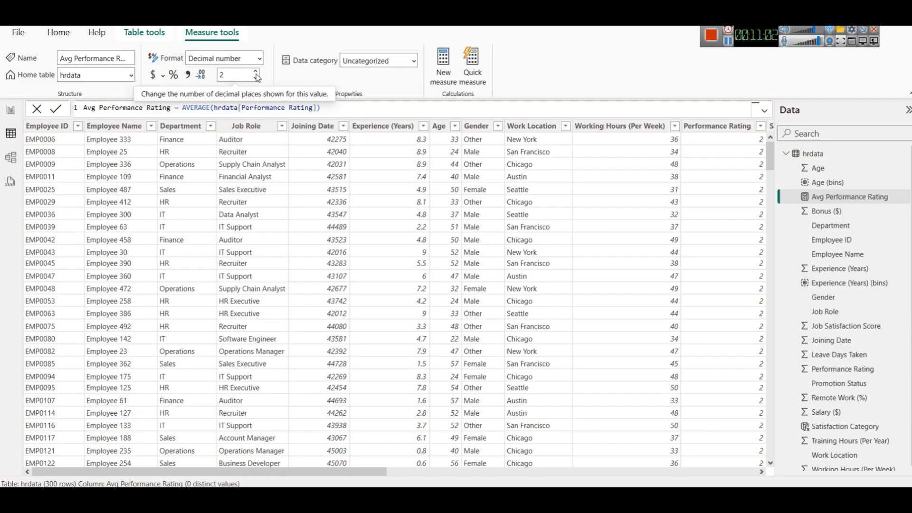
{"action": "left_click", "coordinate": [6, 117]}
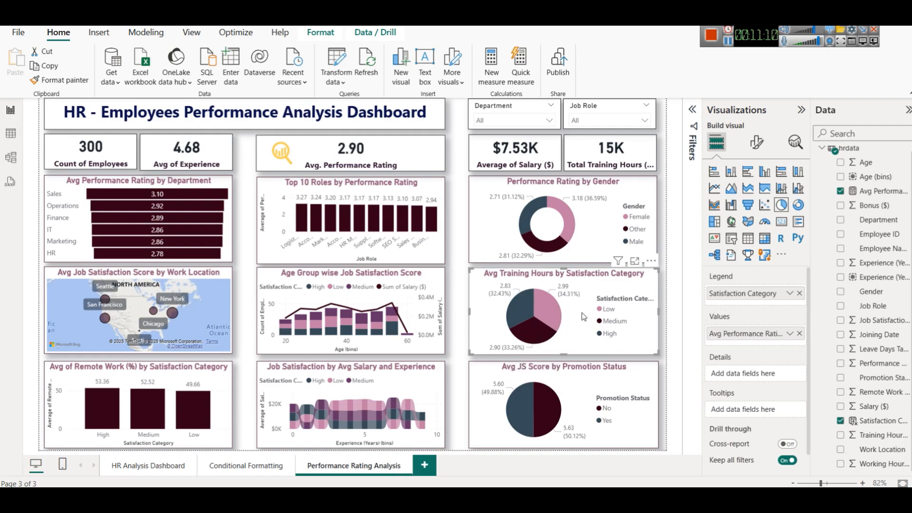
Retitle the "Avg Training Hours by Satisfaction Category" pie chart as "Performance Rating by Satisfaction Category".
{"action": "mouse_move", "coordinate": [534, 301]}
{"action": "left_click", "coordinate": [758, 145]}
{"action": "left_click", "coordinate": [762, 201]}
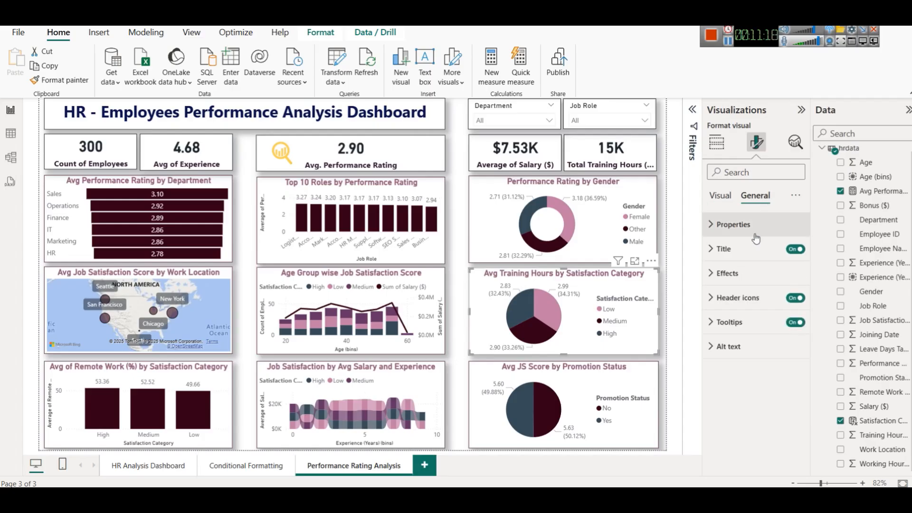
{"action": "left_click", "coordinate": [757, 248]}
{"action": "left_click", "coordinate": [750, 312]}
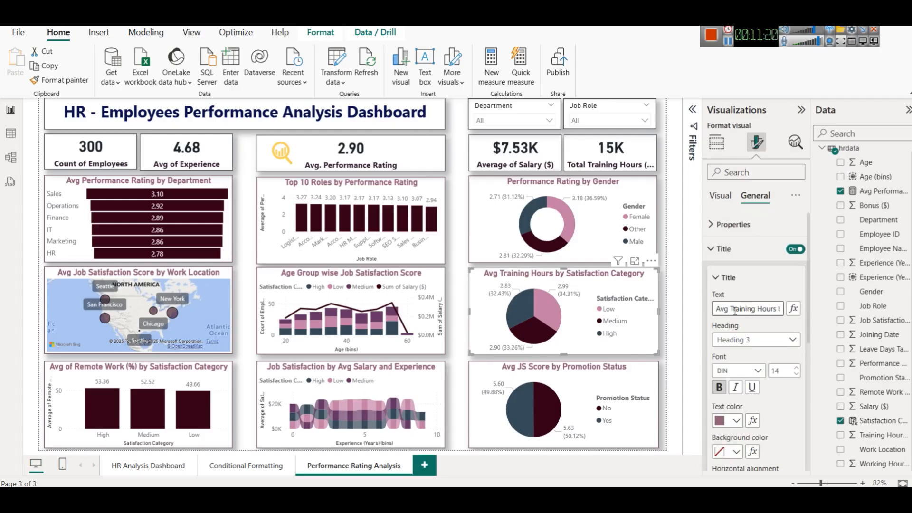
{"action": "left_click_drag", "start_coordinate": [733, 308], "coordinate": [763, 314]}
{"action": "key", "text": "Delete"}
{"action": "key", "text": "Delete"}
{"action": "key", "text": "Delete"}
{"action": "key", "text": "Delete"}
{"action": "key", "text": "Delete"}
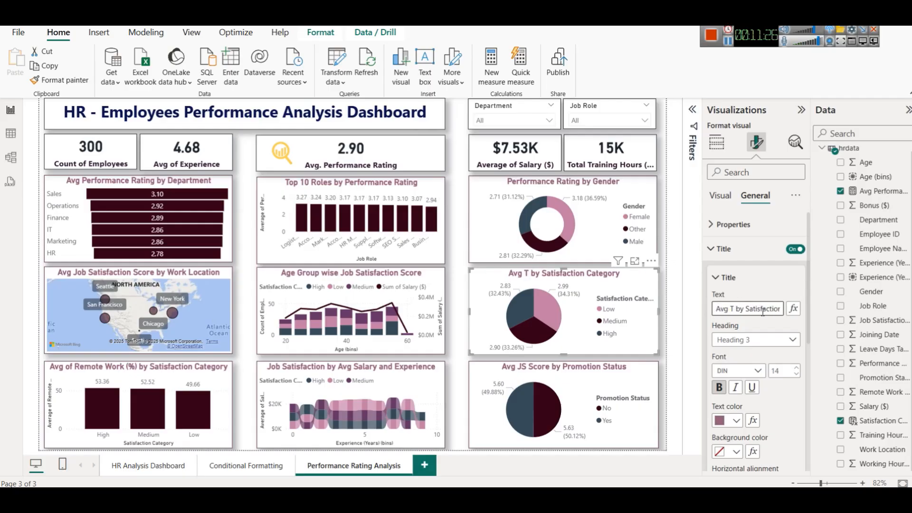
{"action": "key", "text": "BackSpace"}
{"action": "key", "text": "BackSpace"}
{"action": "key", "text": "BackSpace"}
{"action": "key", "text": "BackSpace"}
{"action": "key", "text": "BackSpace"}
{"action": "type", "text": "Performa"}
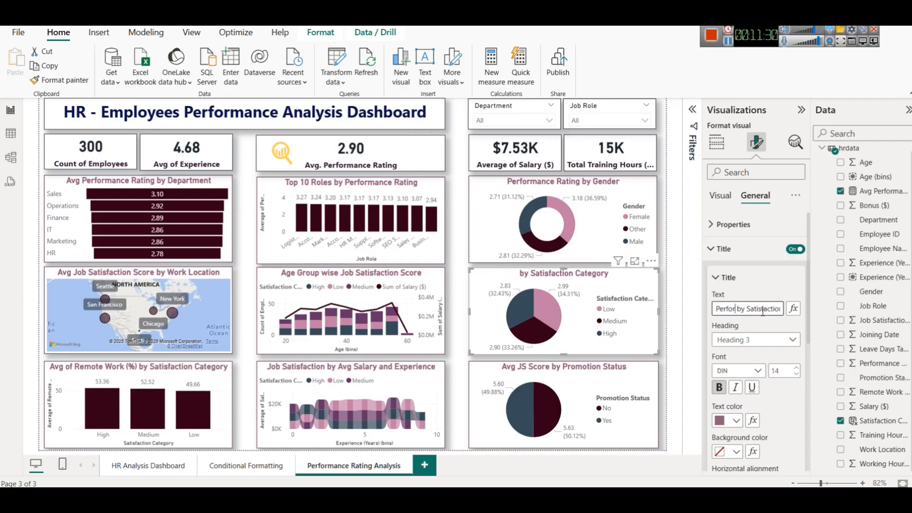
{"action": "type", "text": "nce "}
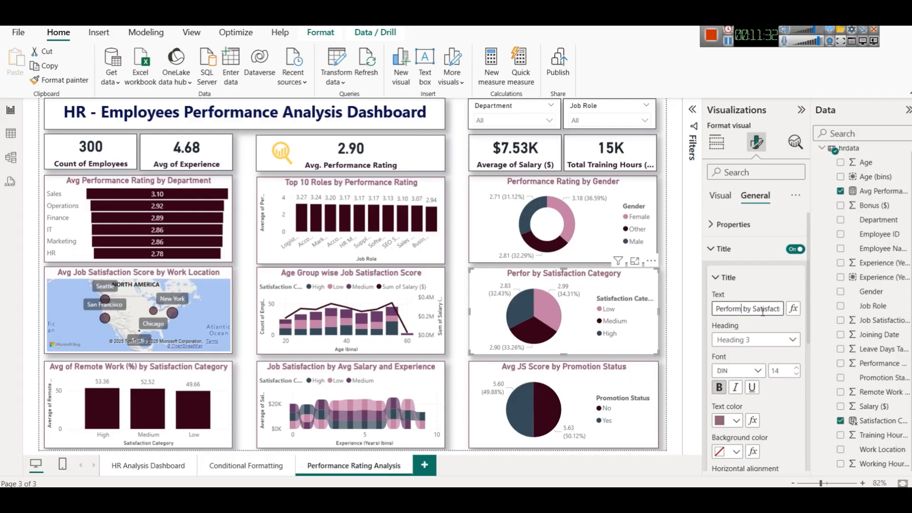
{"action": "type", "text": "Rating"}
{"action": "left_click", "coordinate": [669, 331]}
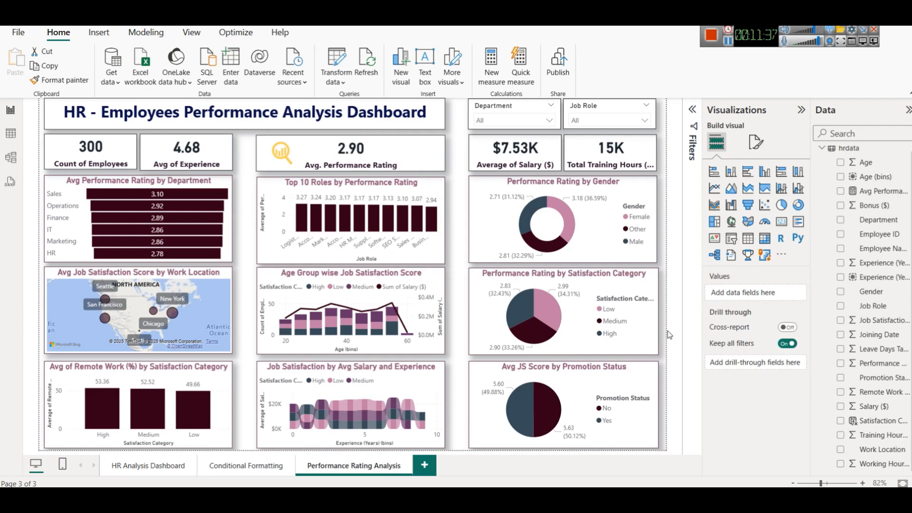
Add a new report page and place a slightly enlarged empty pie chart near the middle of its canvas.
{"action": "left_click", "coordinate": [426, 464]}
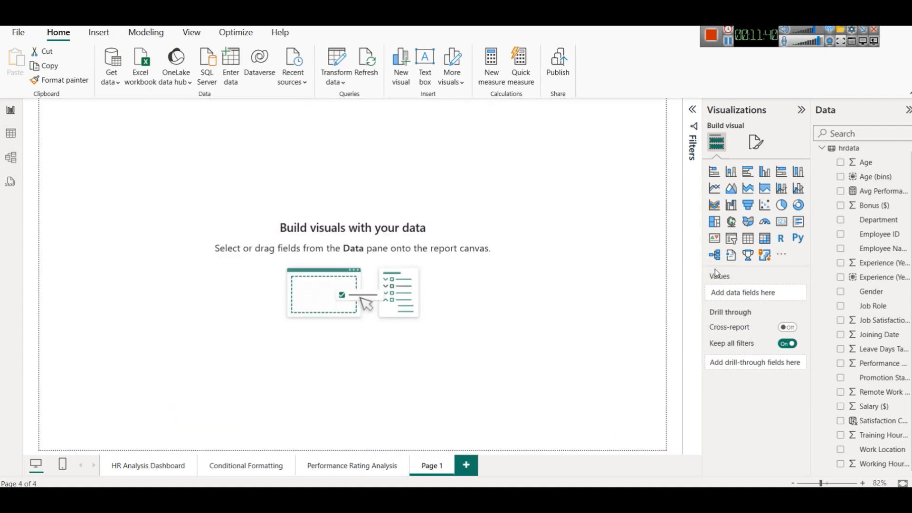
{"action": "left_click", "coordinate": [348, 470]}
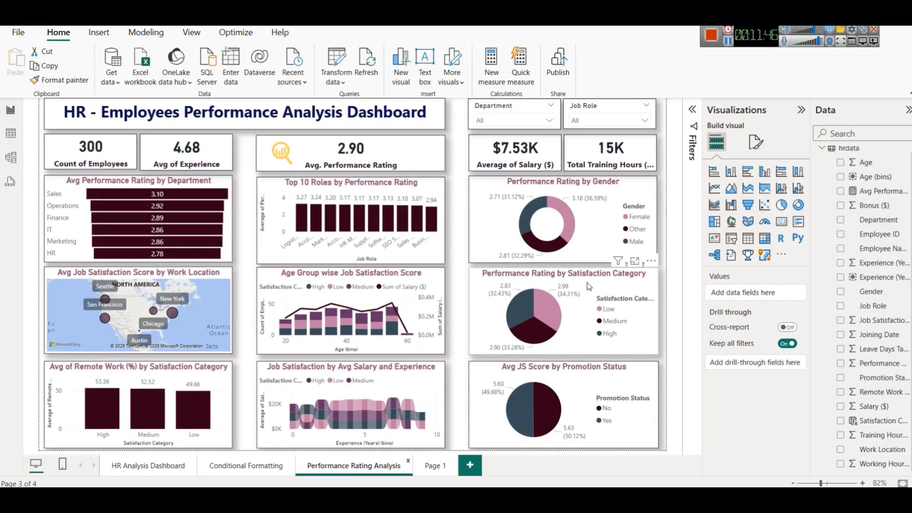
{"action": "left_click", "coordinate": [611, 281]}
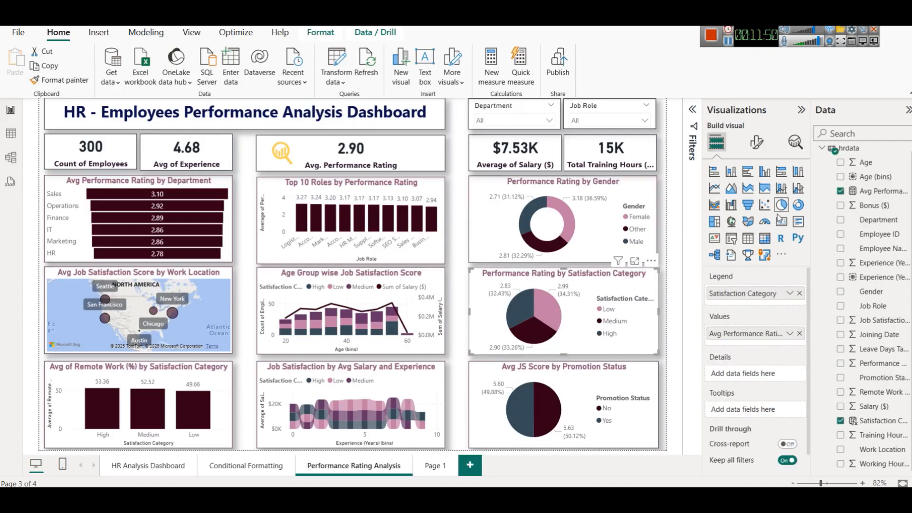
{"action": "left_click", "coordinate": [430, 464]}
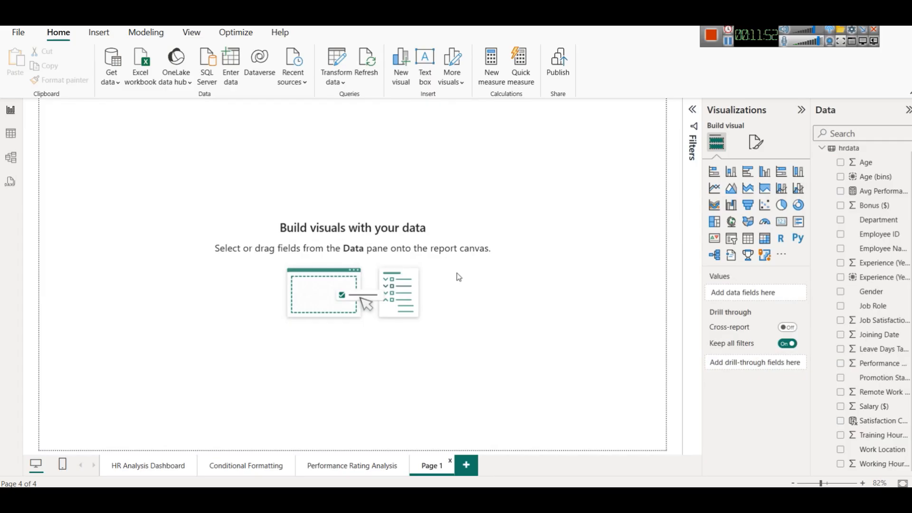
{"action": "left_click", "coordinate": [781, 205]}
{"action": "left_click_drag", "start_coordinate": [141, 206], "coordinate": [381, 285]}
{"action": "left_click_drag", "start_coordinate": [418, 320], "coordinate": [500, 332]}
{"action": "left_click_drag", "start_coordinate": [446, 283], "coordinate": [447, 300]}
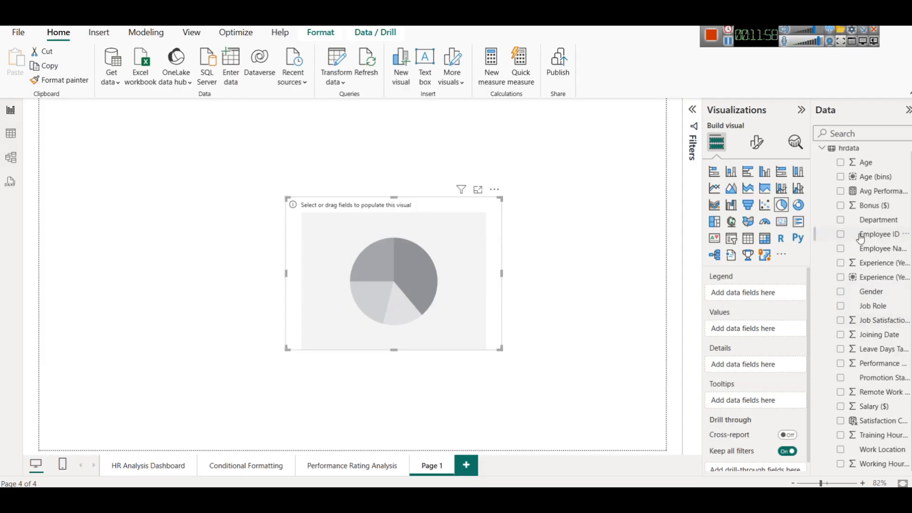
Fill the new pie chart with Avg Performance Rating as values and Satisfaction Category as legend, and compare it with the dashboard version.
{"action": "left_click_drag", "start_coordinate": [882, 198], "coordinate": [771, 330]}
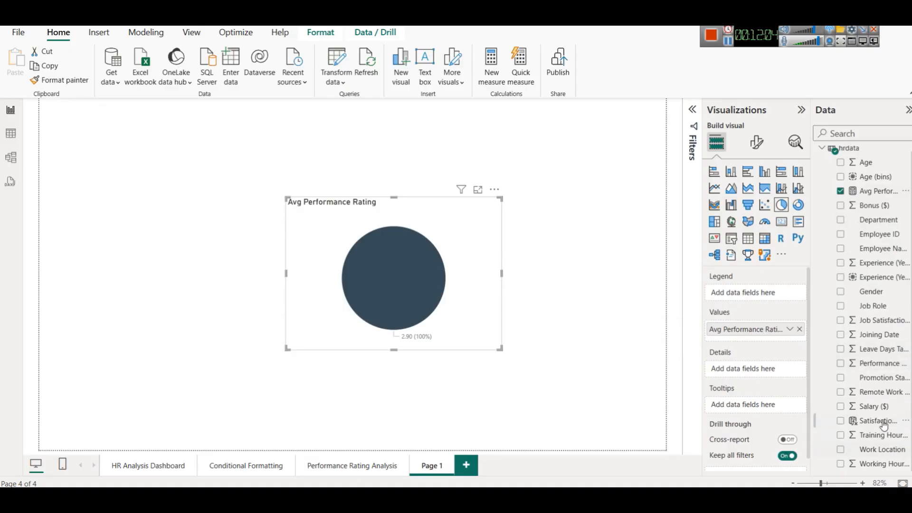
{"action": "left_click_drag", "start_coordinate": [878, 422], "coordinate": [759, 294]}
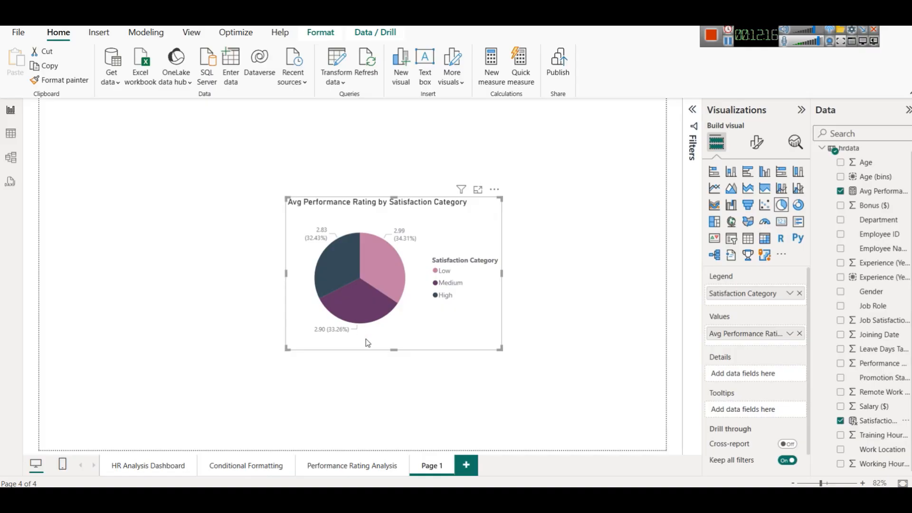
{"action": "left_click", "coordinate": [340, 460]}
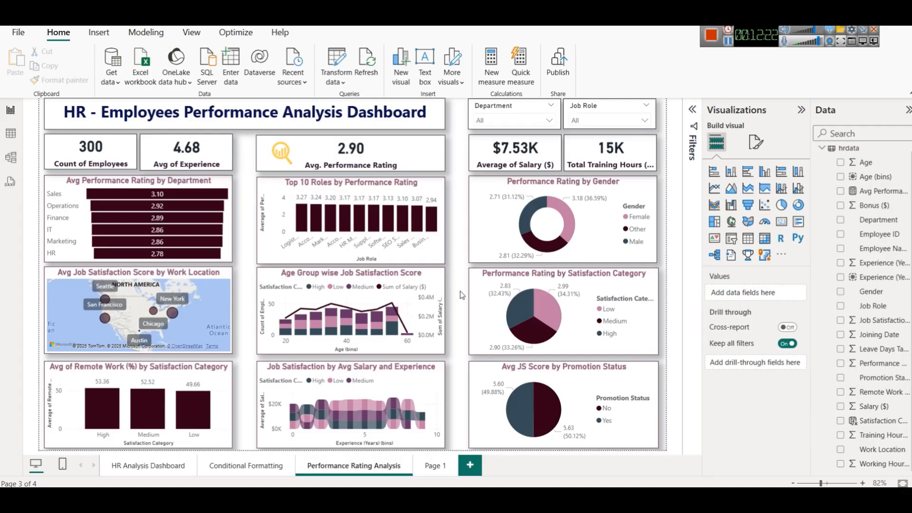
{"action": "left_click", "coordinate": [441, 471]}
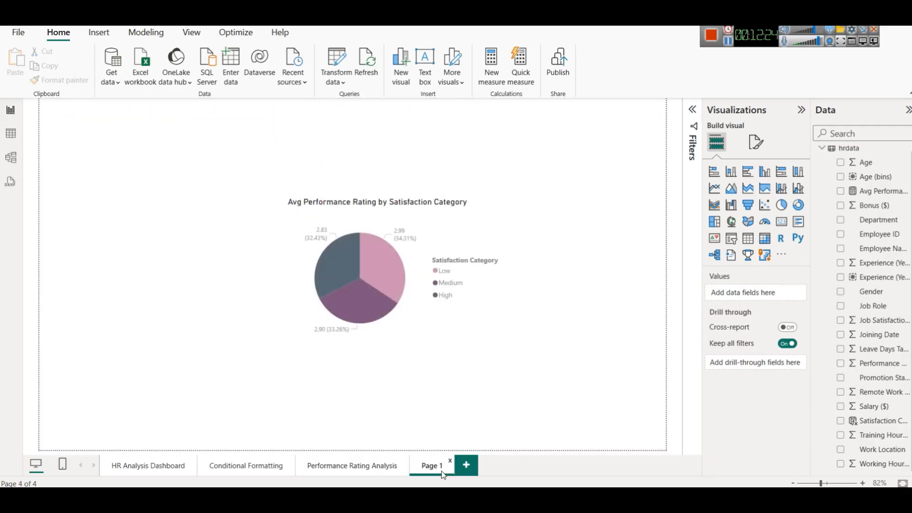
Center the title of the new pie chart horizontally.
{"action": "left_click", "coordinate": [423, 213]}
{"action": "left_click", "coordinate": [757, 142]}
{"action": "left_click", "coordinate": [755, 195]}
{"action": "left_click", "coordinate": [743, 252]}
{"action": "scroll", "coordinate": [749, 333], "scroll_direction": "down", "scroll_amount": 4}
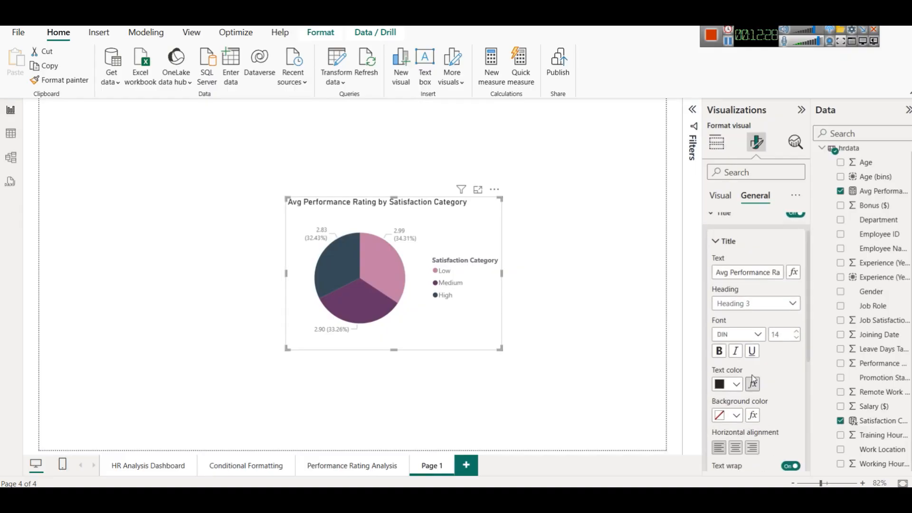
{"action": "left_click", "coordinate": [736, 305]}
{"action": "scroll", "coordinate": [736, 307], "scroll_direction": "up", "scroll_amount": 2}
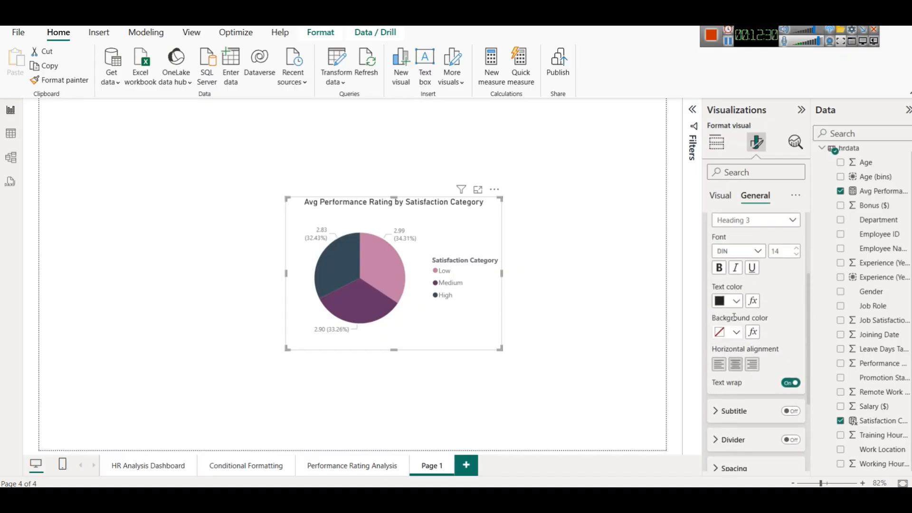
Color the new pie chart's title dark maroon and increase its font size by one.
{"action": "left_click", "coordinate": [735, 302]}
{"action": "left_click", "coordinate": [745, 249]}
{"action": "left_click", "coordinate": [797, 247]}
{"action": "left_click", "coordinate": [535, 257]}
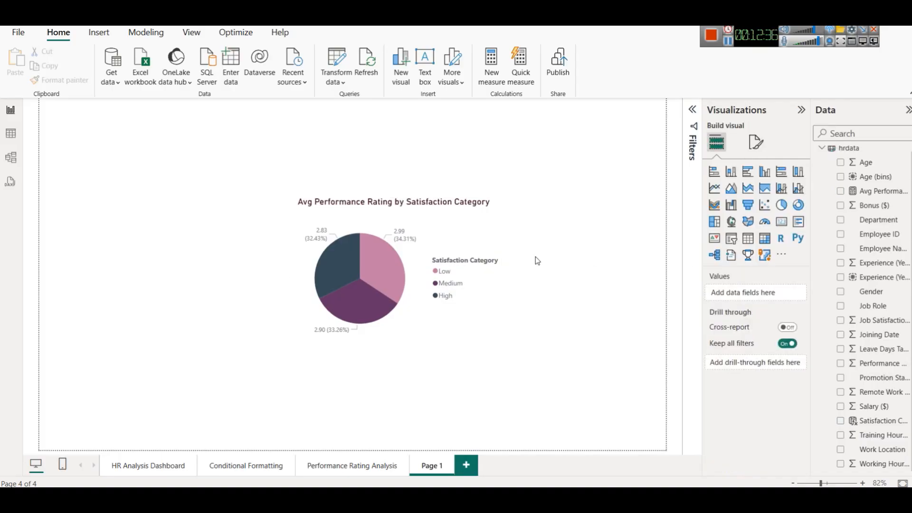
Turn on the shadow and the visual border for the new pie chart.
{"action": "left_click", "coordinate": [491, 224]}
{"action": "left_click", "coordinate": [757, 141]}
{"action": "left_click", "coordinate": [755, 196]}
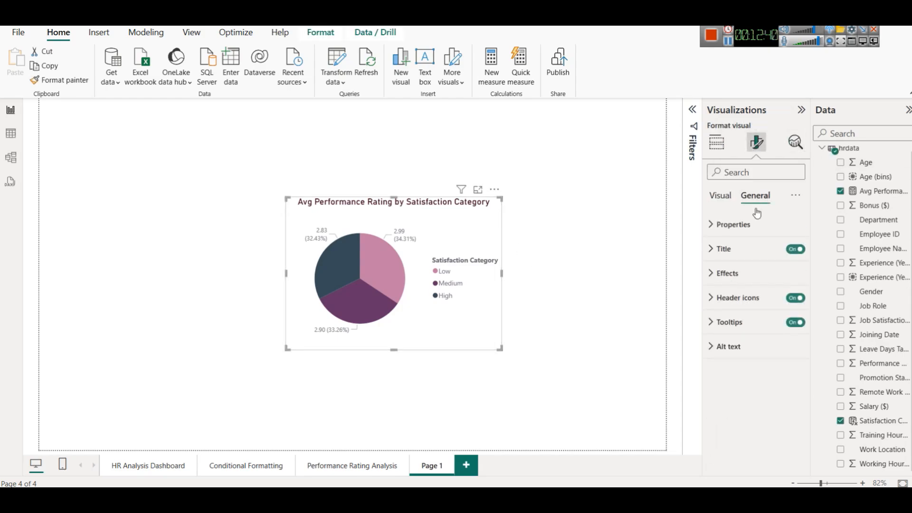
{"action": "left_click", "coordinate": [743, 247]}
{"action": "left_click", "coordinate": [742, 248]}
{"action": "left_click", "coordinate": [740, 283]}
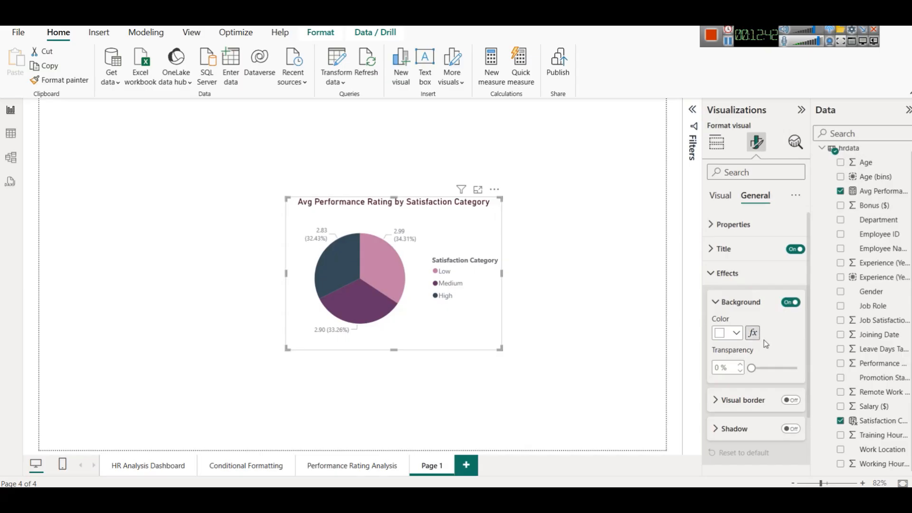
{"action": "left_click", "coordinate": [791, 429]}
{"action": "left_click", "coordinate": [791, 400]}
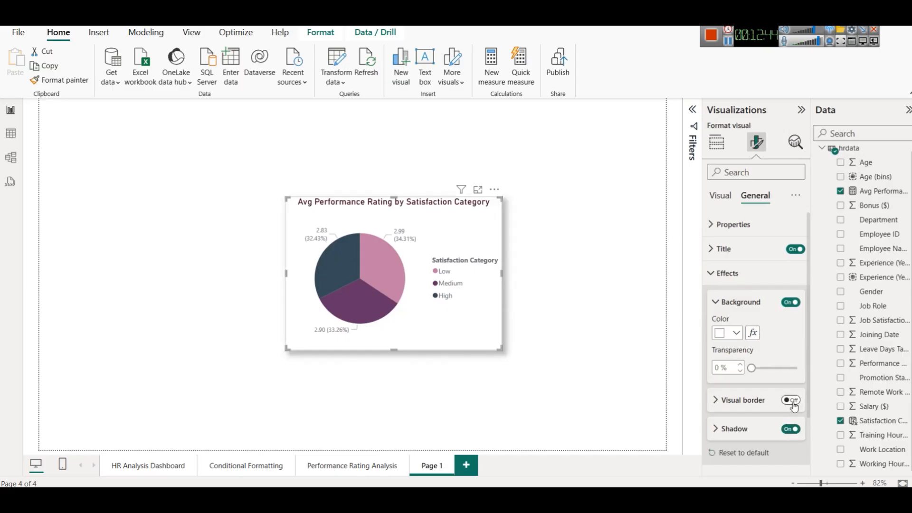
{"action": "left_click", "coordinate": [537, 351]}
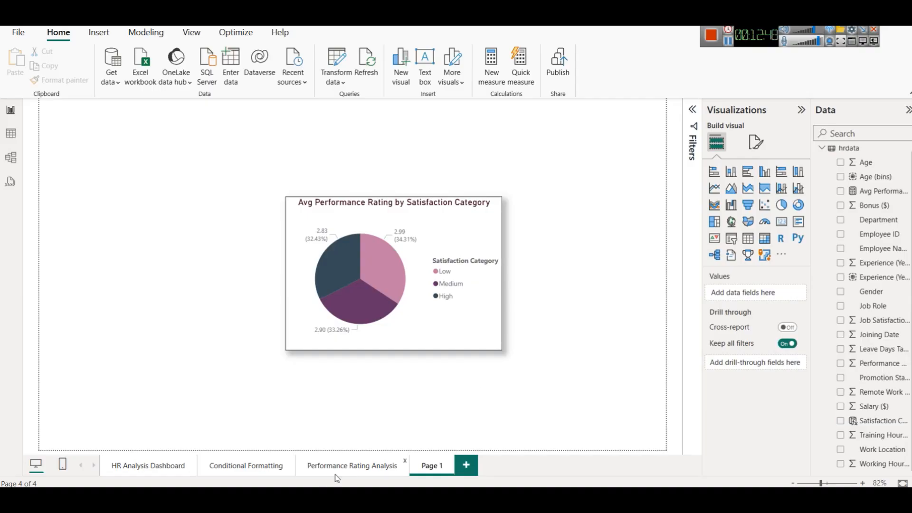
Move the new pie chart to the upper-right area of the page and reduce its height to resemble the dashboard tile.
{"action": "left_click", "coordinate": [352, 466]}
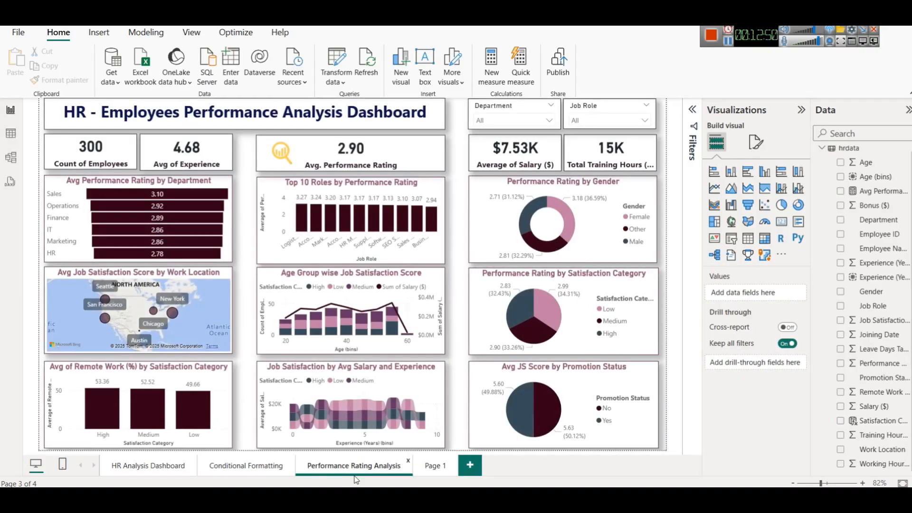
{"action": "left_click", "coordinate": [428, 468]}
{"action": "left_click_drag", "start_coordinate": [414, 243], "coordinate": [563, 186]}
{"action": "left_click", "coordinate": [543, 308]}
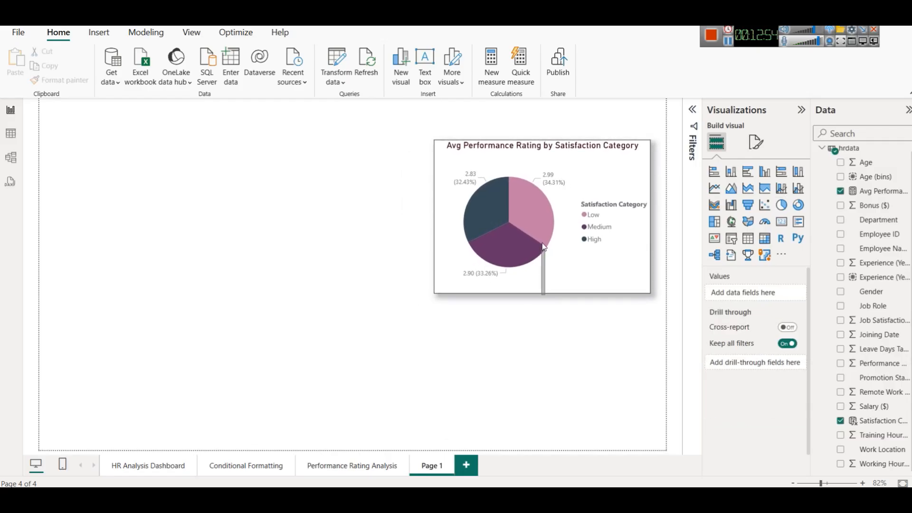
{"action": "left_click", "coordinate": [550, 277]}
{"action": "left_click_drag", "start_coordinate": [541, 292], "coordinate": [549, 244]}
{"action": "left_click", "coordinate": [568, 324]}
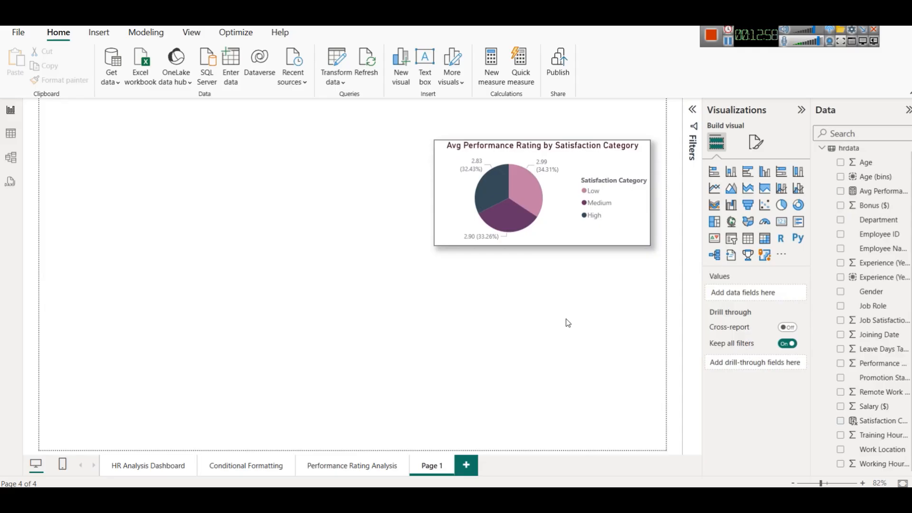
On the Performance Rating Analysis page, replace the promotion status pie chart's job satisfaction value with Avg Performance Rating.
{"action": "left_click", "coordinate": [372, 465]}
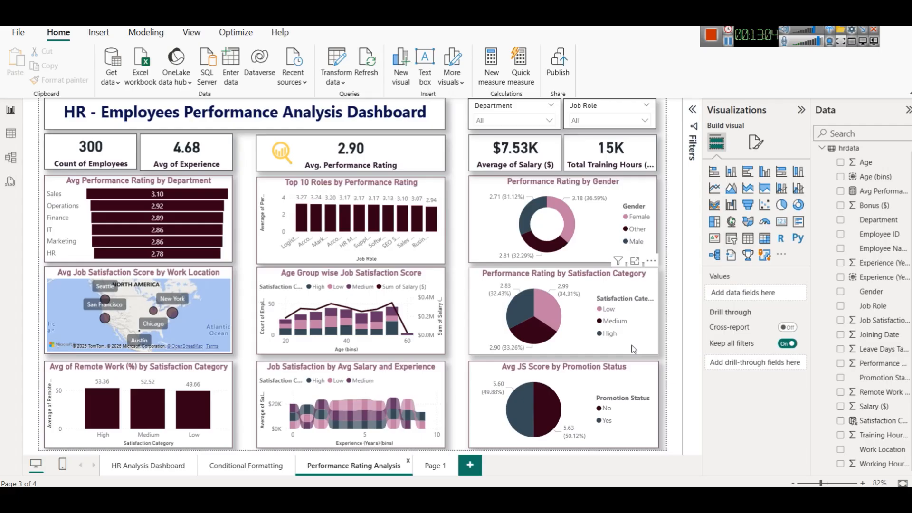
{"action": "left_click", "coordinate": [641, 388]}
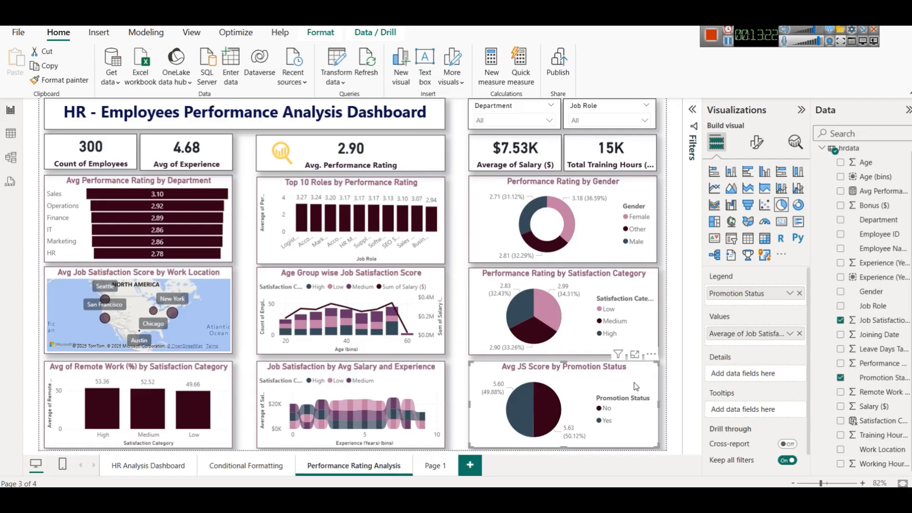
{"action": "left_click", "coordinate": [799, 334]}
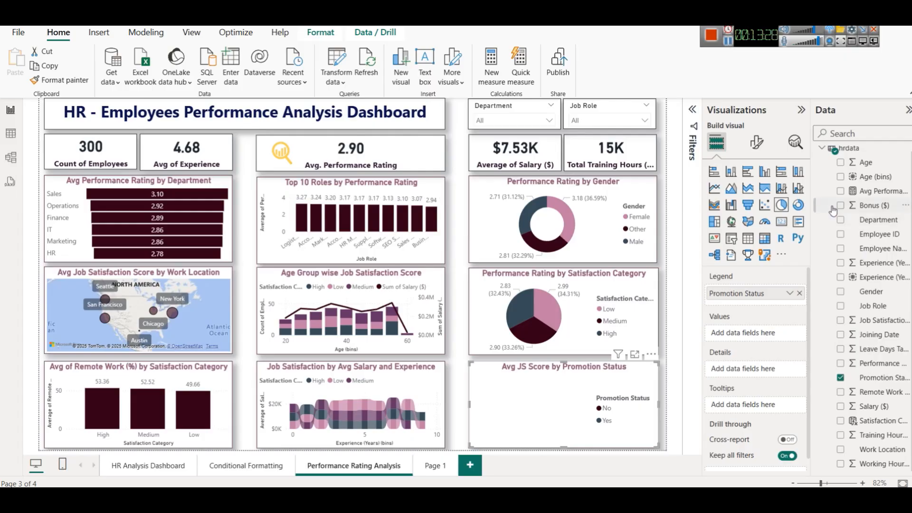
{"action": "left_click_drag", "start_coordinate": [880, 191], "coordinate": [758, 332]}
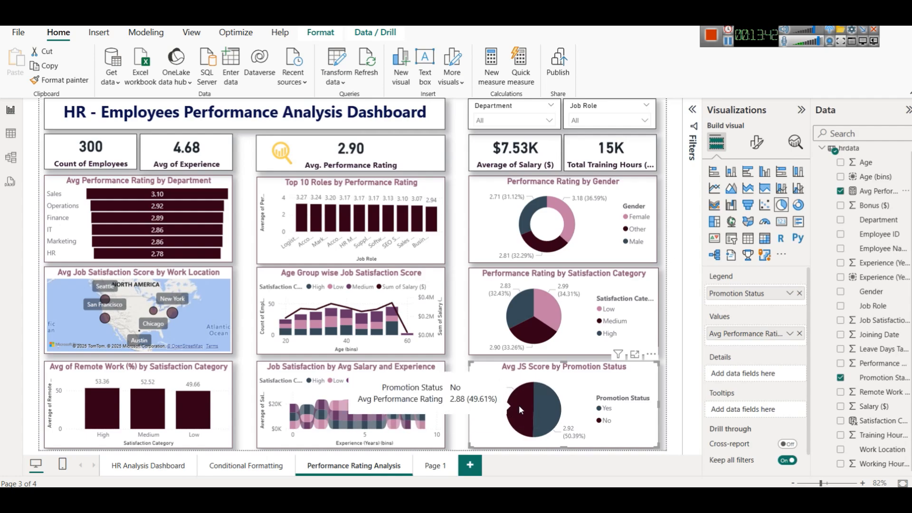
Retitle the promotion status pie chart as "Performance Rating by Promotion Status".
{"action": "left_click", "coordinate": [757, 142]}
{"action": "left_click", "coordinate": [736, 249]}
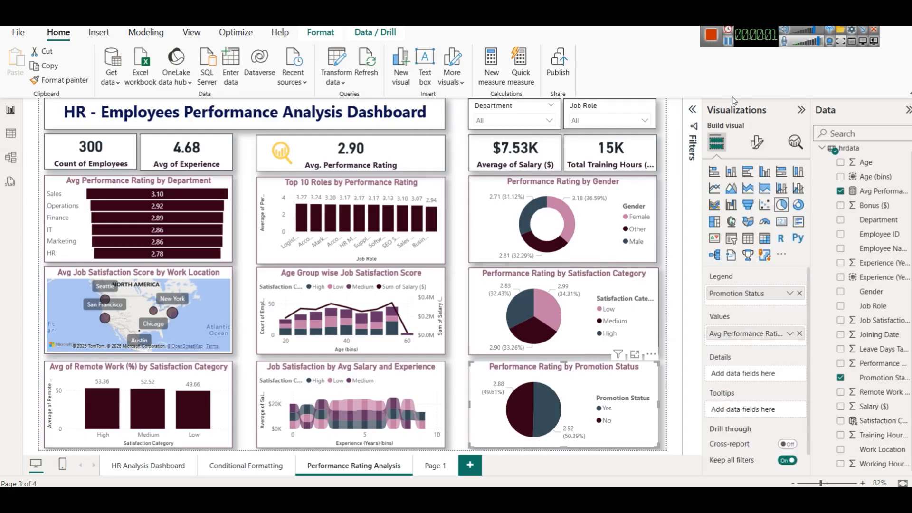
Convert the promotion status pie chart to a matrix and set its values' font size to 15.
{"action": "left_click", "coordinate": [765, 238]}
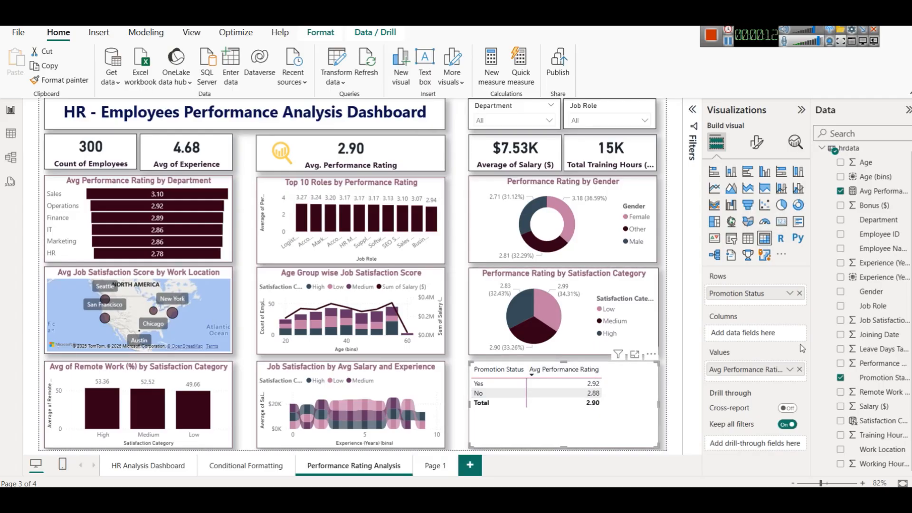
{"action": "left_click", "coordinate": [758, 148]}
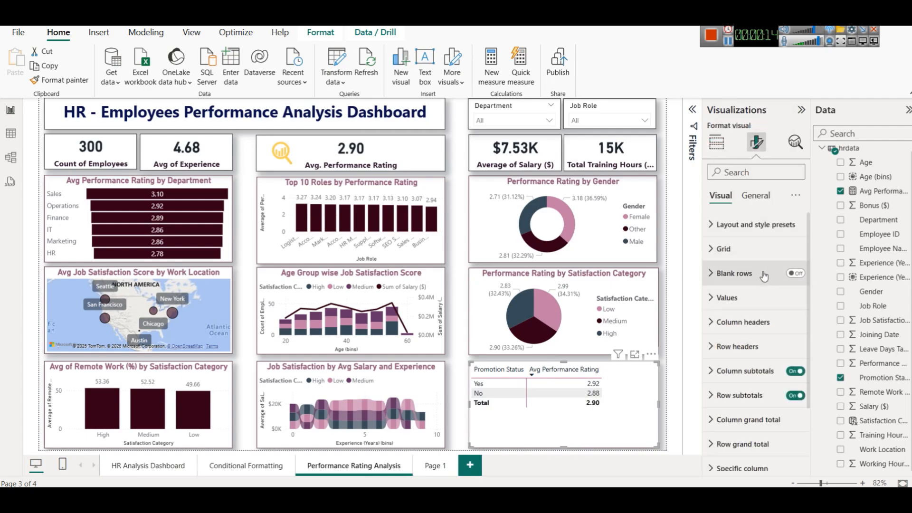
{"action": "left_click", "coordinate": [746, 303]}
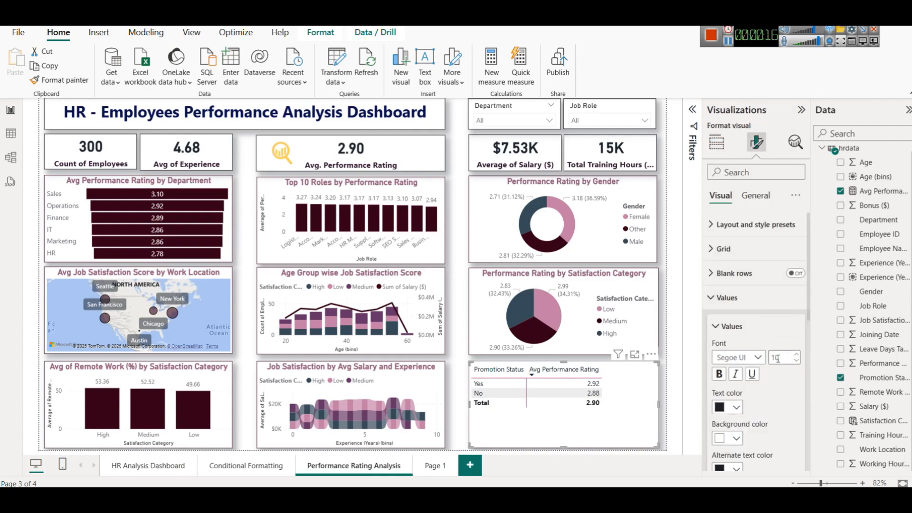
{"action": "left_click", "coordinate": [797, 357]}
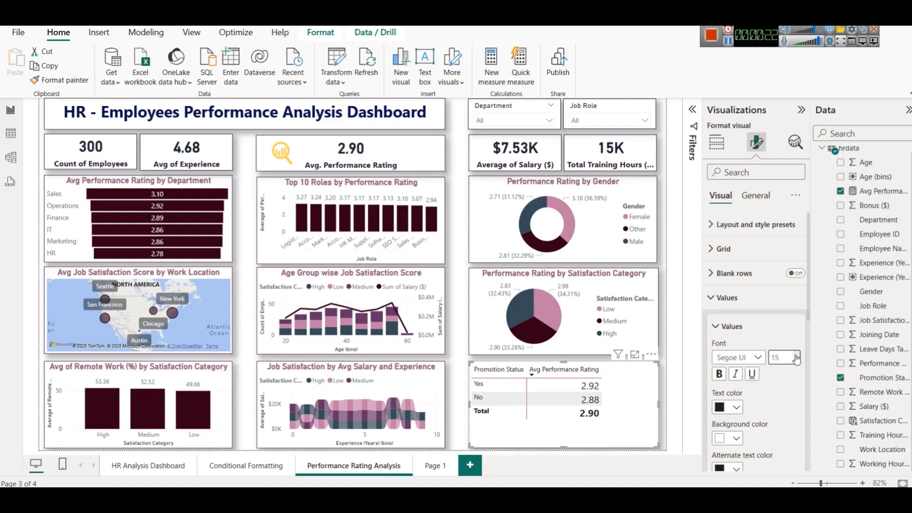
{"action": "left_click", "coordinate": [726, 297]}
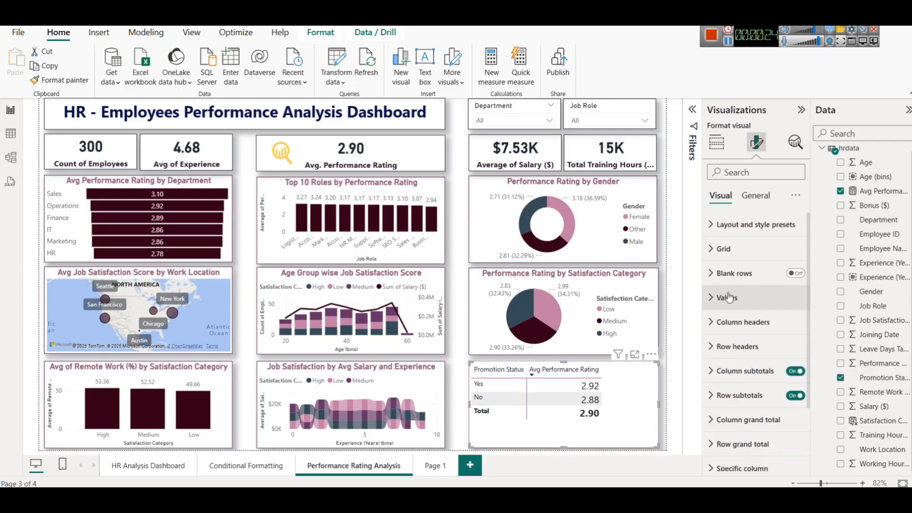
Make the matrix's column header text bold at font size 12.
{"action": "left_click", "coordinate": [744, 323]}
{"action": "scroll", "coordinate": [747, 334], "scroll_direction": "down", "scroll_amount": 3}
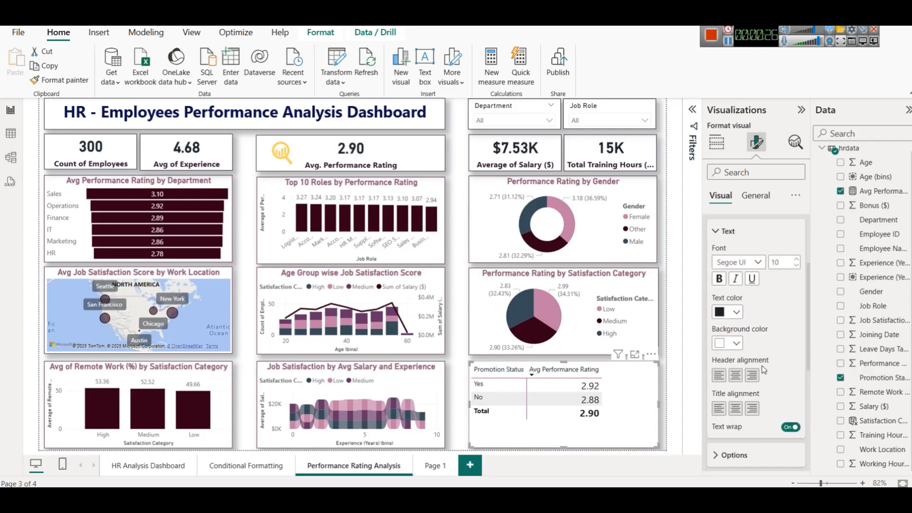
{"action": "left_click", "coordinate": [797, 260]}
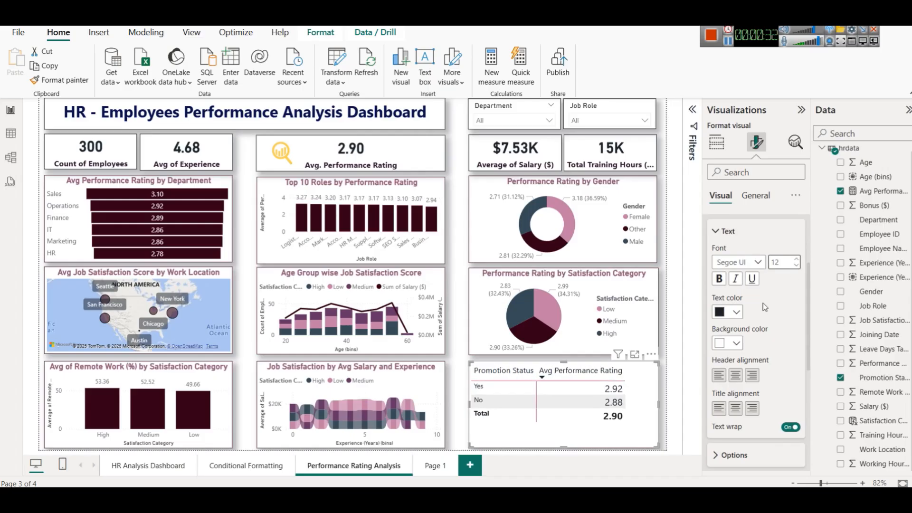
{"action": "left_click", "coordinate": [720, 280]}
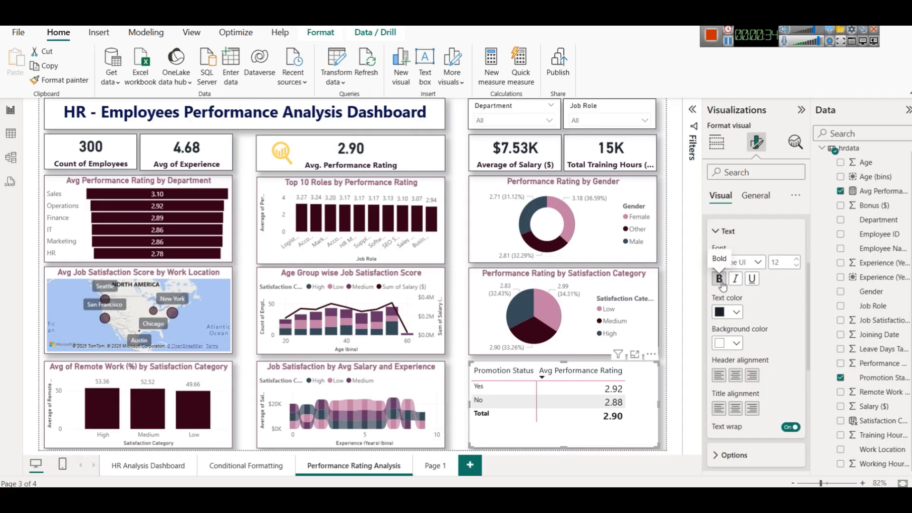
{"action": "scroll", "coordinate": [746, 387], "scroll_direction": "down", "scroll_amount": 3}
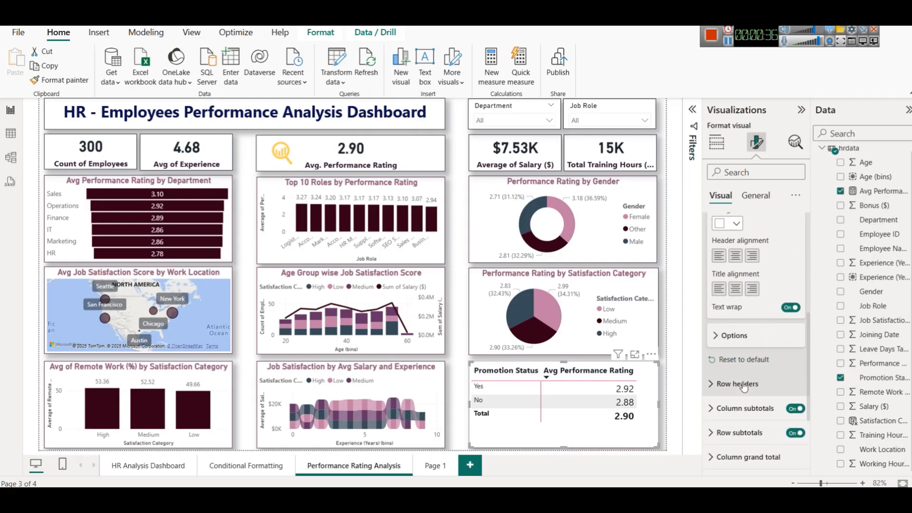
{"action": "scroll", "coordinate": [751, 398], "scroll_direction": "down", "scroll_amount": 2}
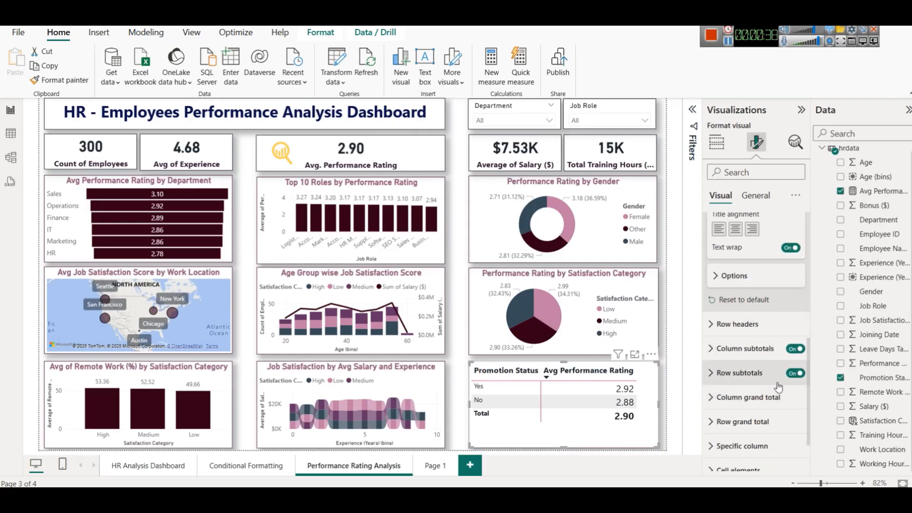
Give the matrix's column headers a light pink background color.
{"action": "scroll", "coordinate": [777, 402], "scroll_direction": "up", "scroll_amount": 5}
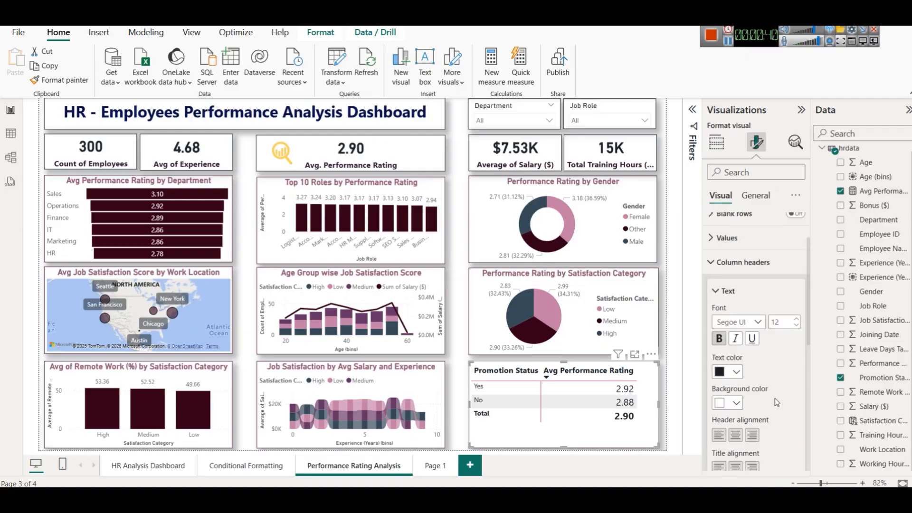
{"action": "scroll", "coordinate": [760, 355], "scroll_direction": "down", "scroll_amount": 2}
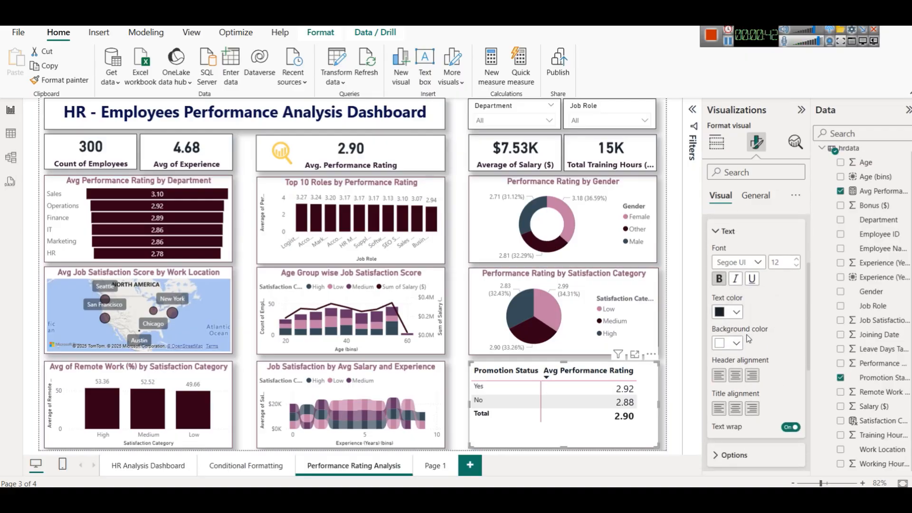
{"action": "left_click", "coordinate": [736, 343]}
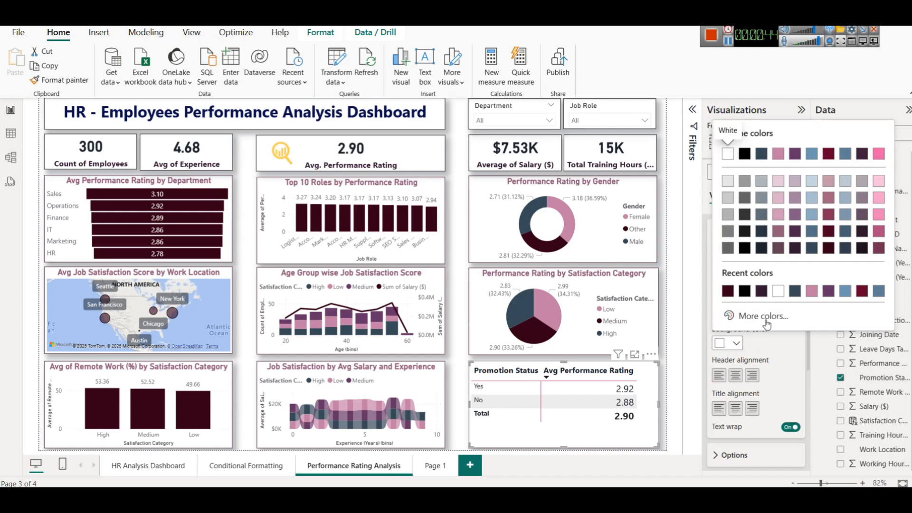
{"action": "left_click", "coordinate": [780, 182]}
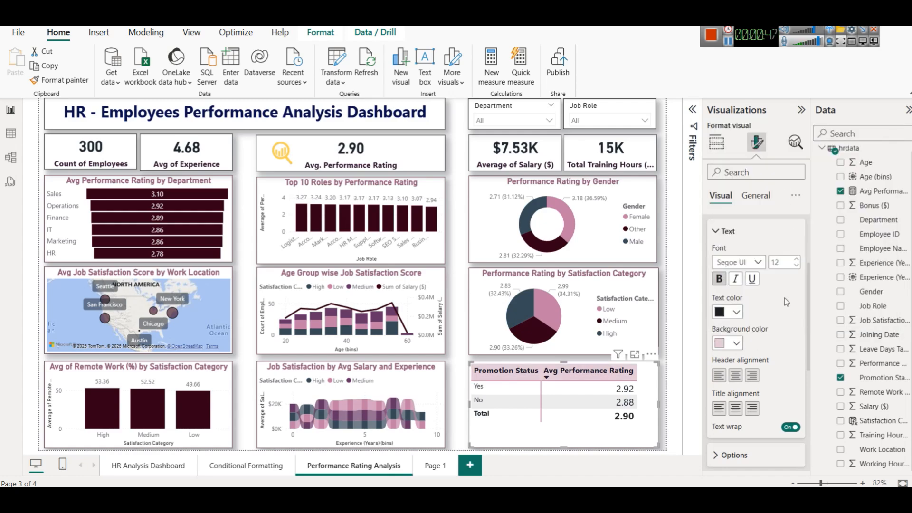
Set the matrix's column header font size to 13 and slightly widen the Promotion Status column.
{"action": "scroll", "coordinate": [778, 297], "scroll_direction": "up", "scroll_amount": 2}
{"action": "scroll", "coordinate": [780, 298], "scroll_direction": "down", "scroll_amount": 2}
{"action": "scroll", "coordinate": [780, 298], "scroll_direction": "up", "scroll_amount": 2}
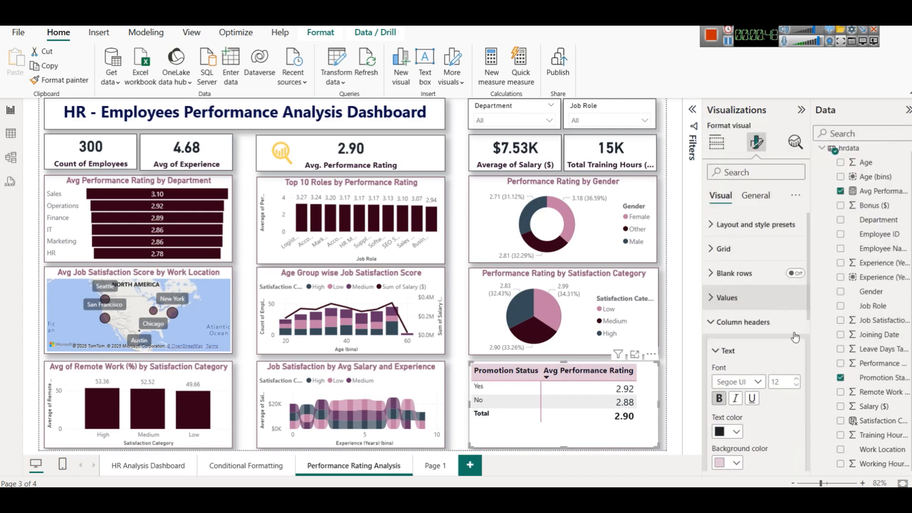
{"action": "left_click", "coordinate": [797, 379]}
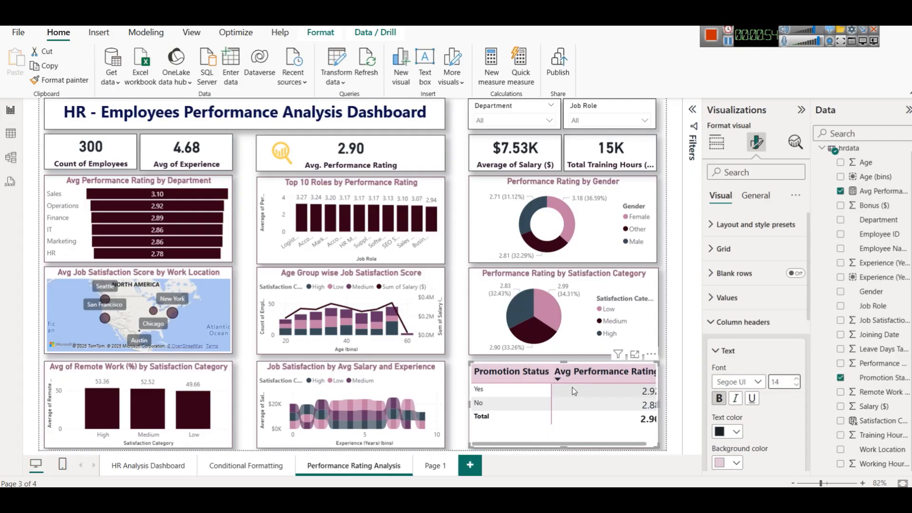
{"action": "left_click_drag", "start_coordinate": [552, 372], "coordinate": [553, 373]}
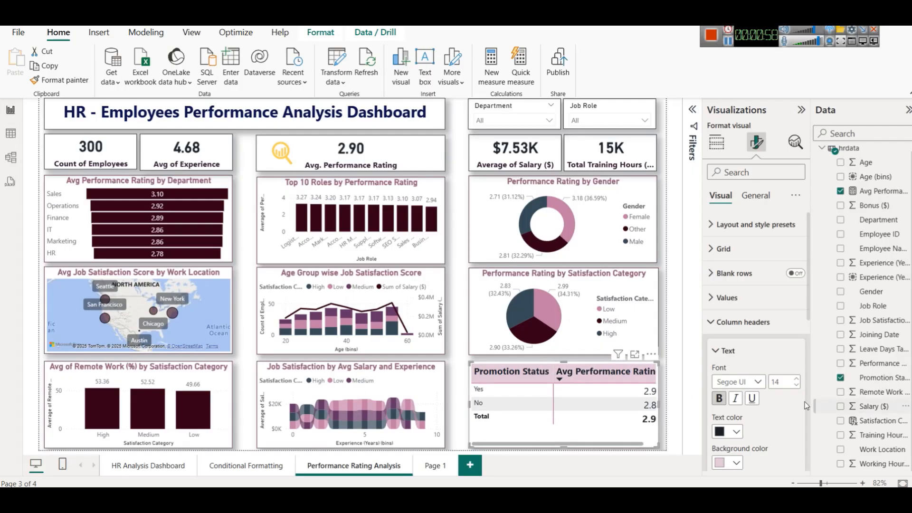
{"action": "left_click", "coordinate": [797, 386]}
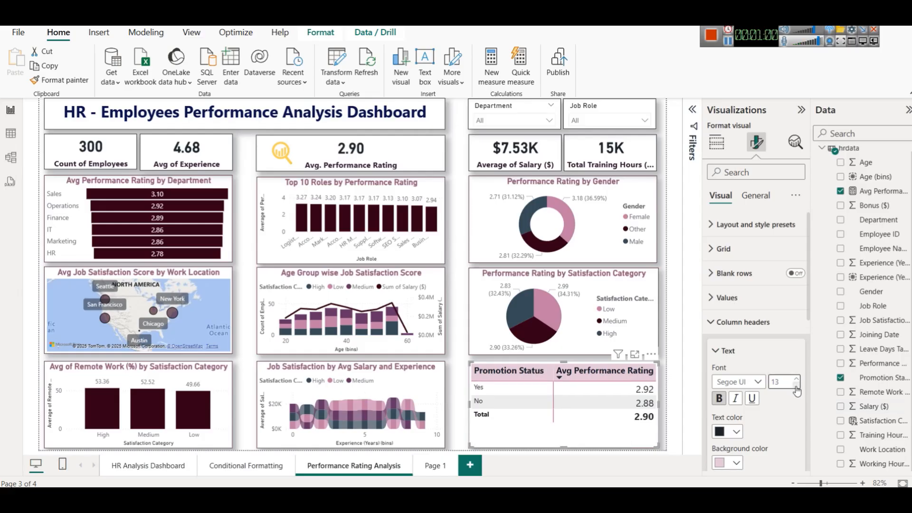
{"action": "left_click", "coordinate": [663, 432]}
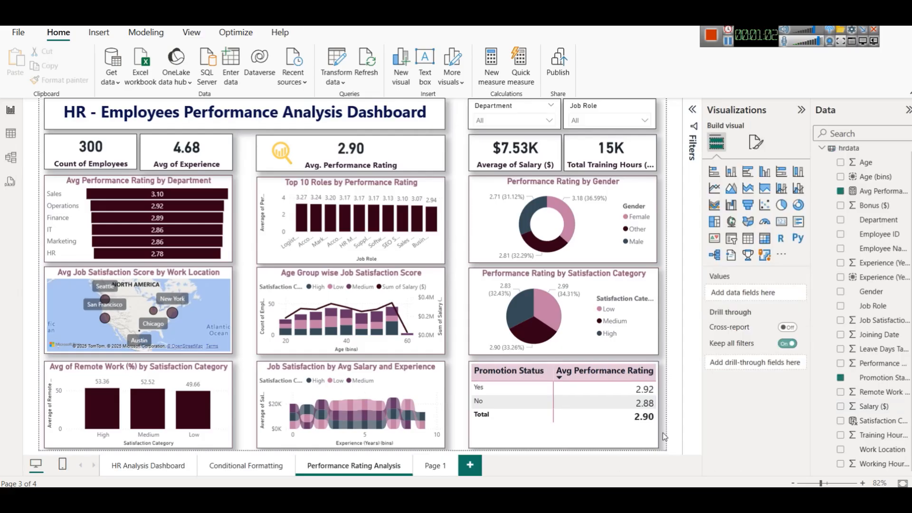
Open the cell elements formatting options for Avg Performance Rating in the promotion status matrix.
{"action": "left_click", "coordinate": [544, 435]}
{"action": "left_click", "coordinate": [757, 143]}
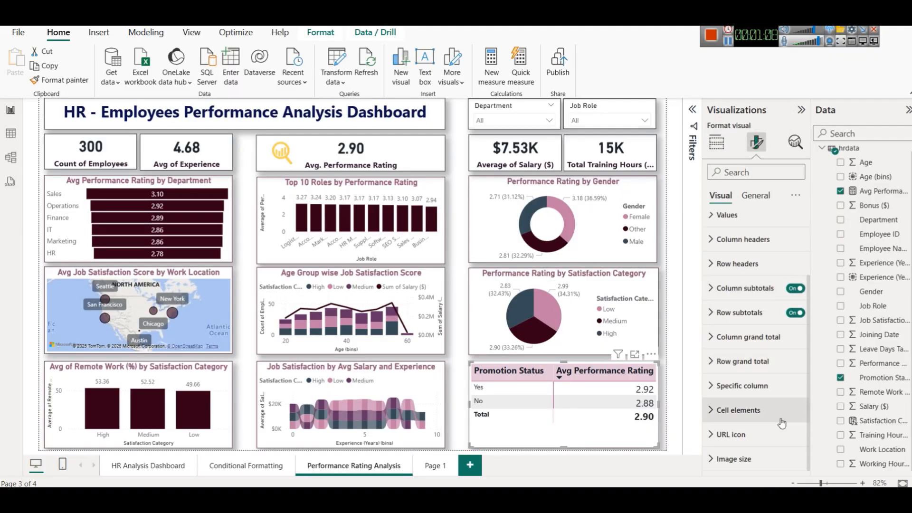
{"action": "left_click", "coordinate": [770, 411]}
{"action": "scroll", "coordinate": [750, 326], "scroll_direction": "down", "scroll_amount": 3}
{"action": "scroll", "coordinate": [755, 323], "scroll_direction": "down", "scroll_amount": 2}
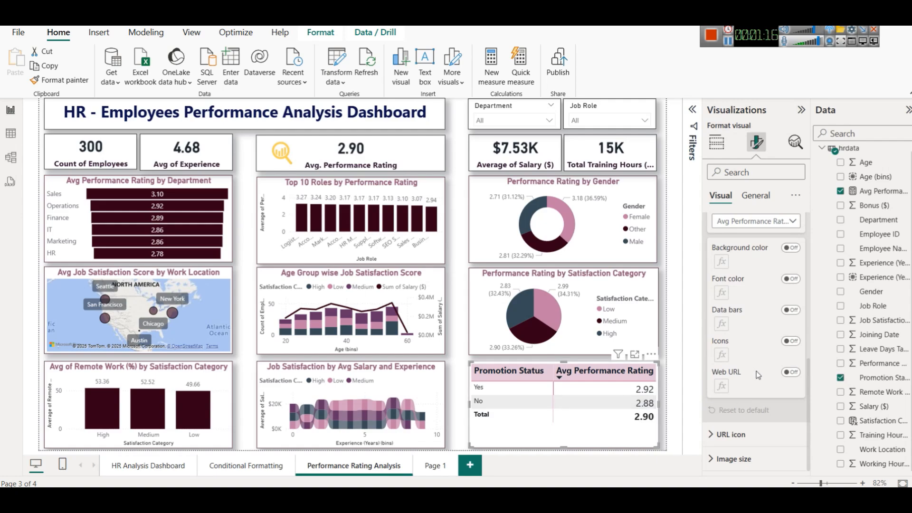
Try conditional background color and then conditional font color on the matrix's Avg Performance Rating values.
{"action": "left_click", "coordinate": [796, 250]}
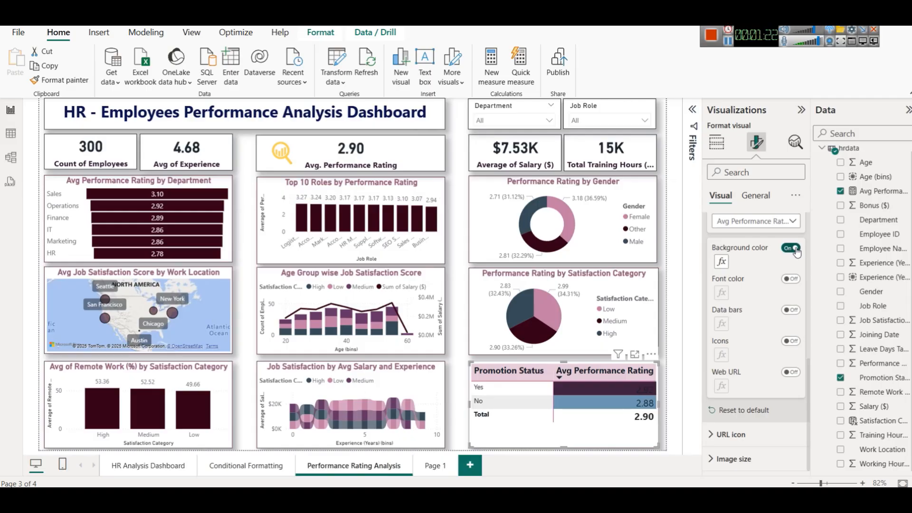
{"action": "left_click", "coordinate": [795, 248]}
{"action": "left_click", "coordinate": [792, 280]}
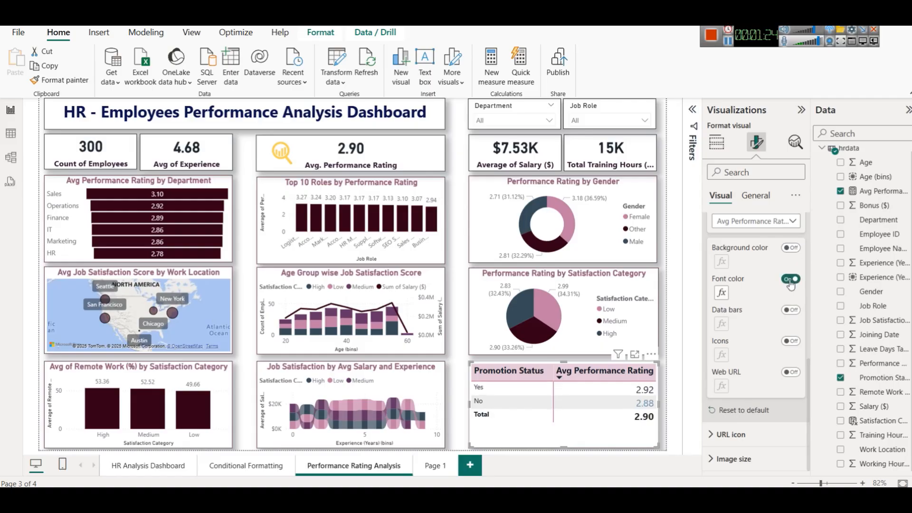
{"action": "left_click", "coordinate": [791, 281]}
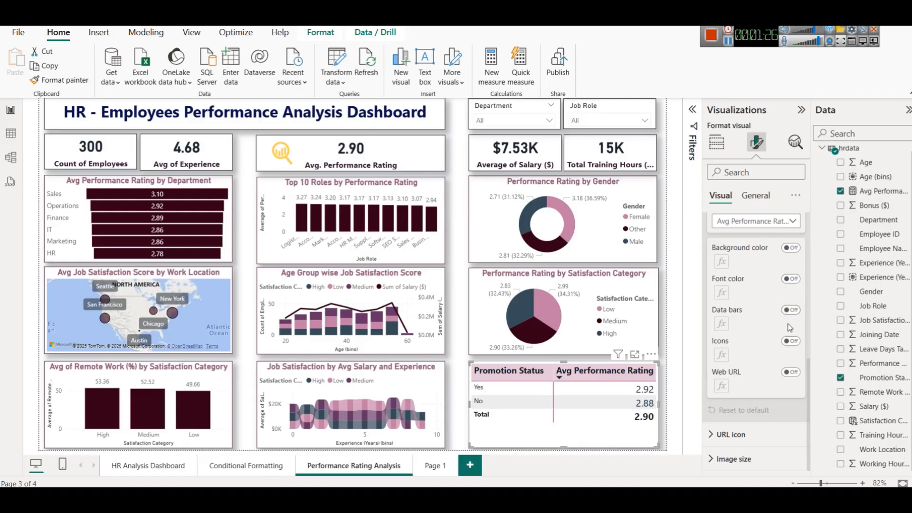
Turn on conditional icons for Avg Performance Rating and review their rules and icon choices without changing them.
{"action": "left_click", "coordinate": [790, 342]}
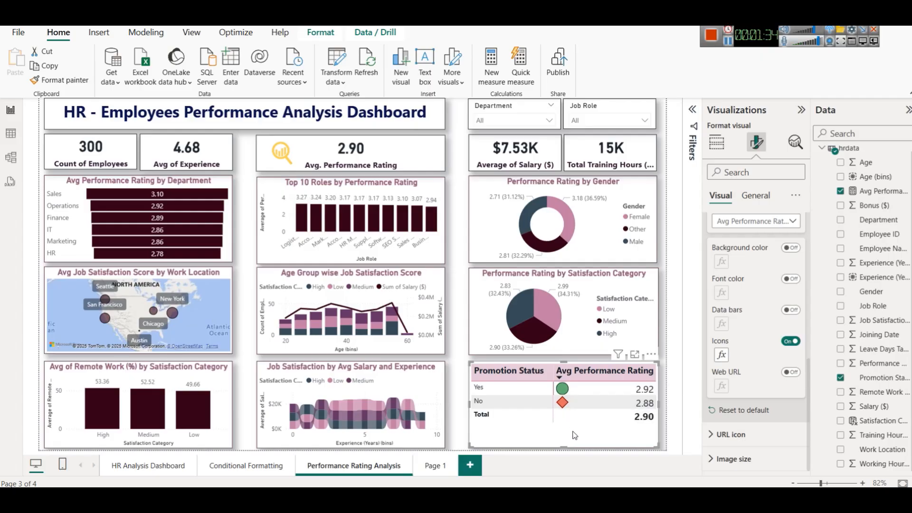
{"action": "left_click", "coordinate": [721, 355]}
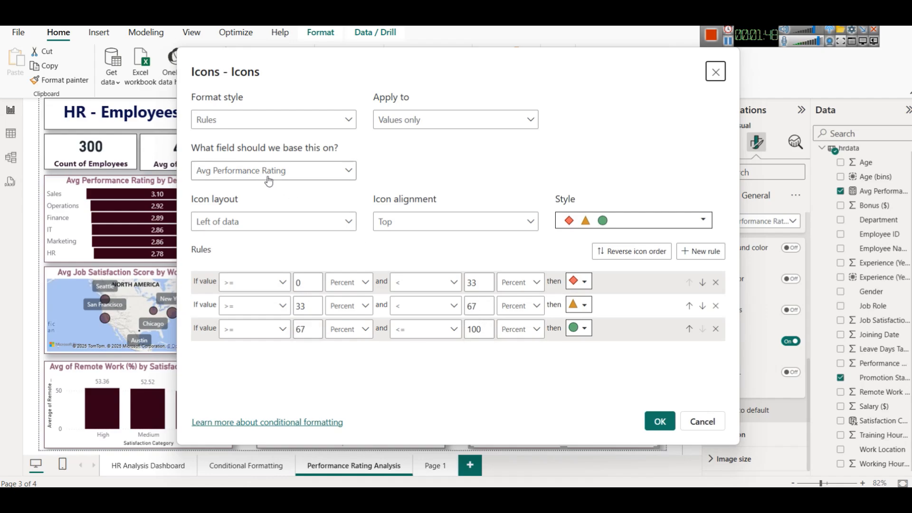
{"action": "left_click", "coordinate": [584, 307]}
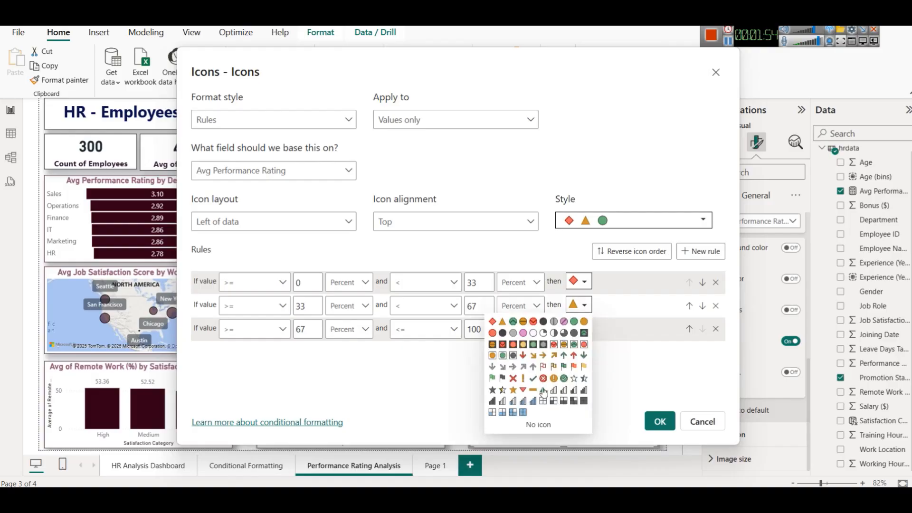
{"action": "left_click", "coordinate": [639, 404]}
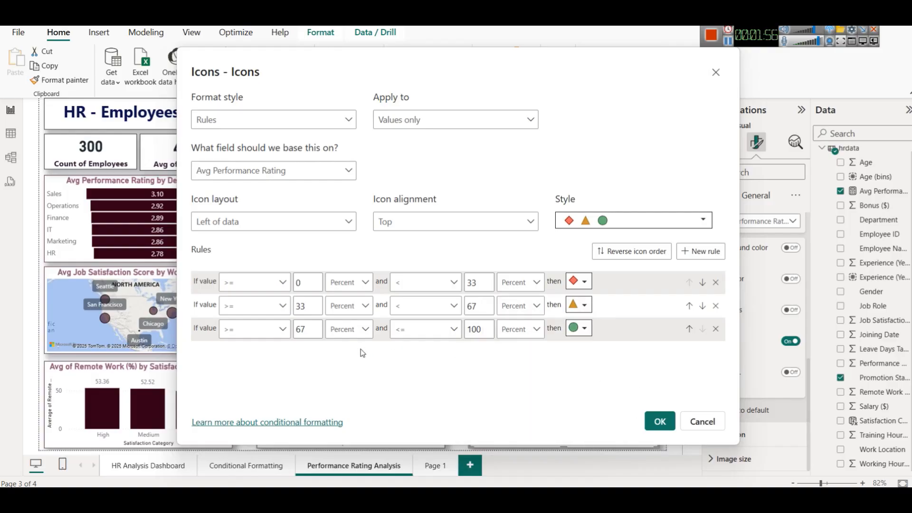
{"action": "left_click", "coordinate": [700, 423]}
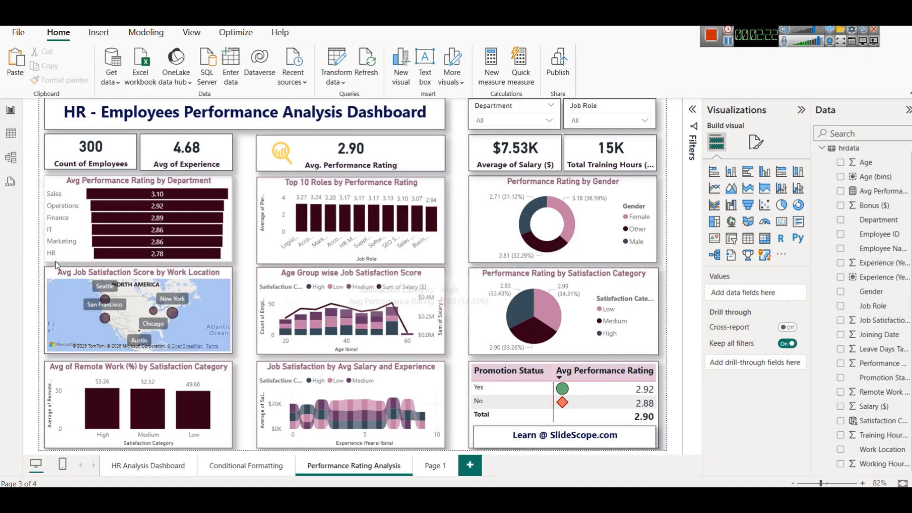
Show the hrdata table's data and select the Work Location column used by the map.
{"action": "left_click", "coordinate": [119, 280]}
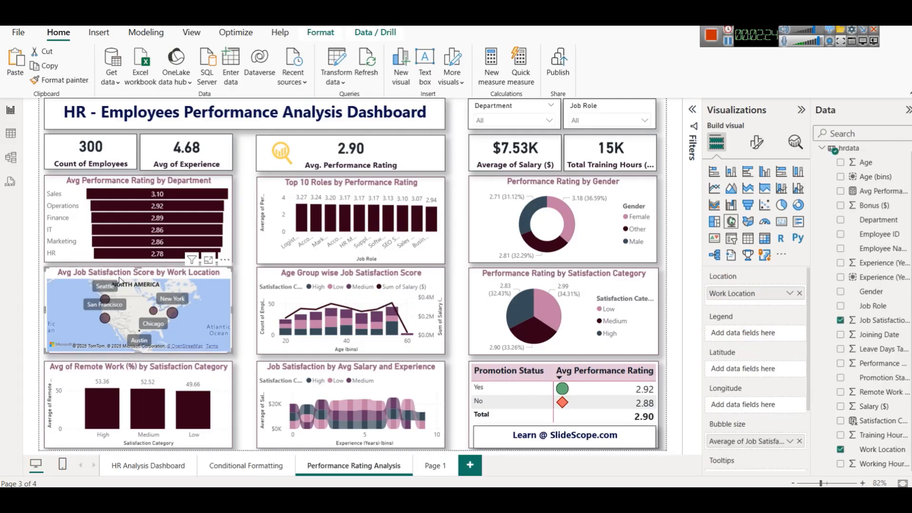
{"action": "left_click", "coordinate": [11, 133]}
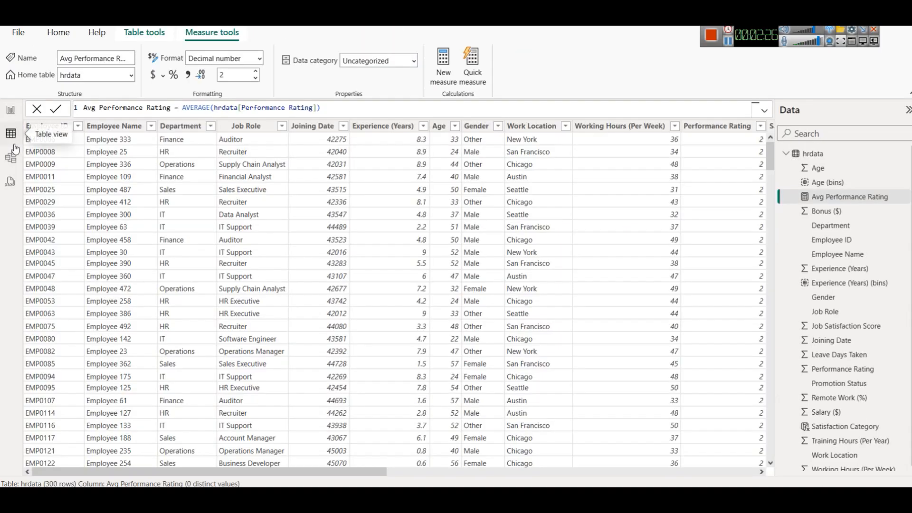
{"action": "left_click_drag", "start_coordinate": [375, 473], "coordinate": [737, 460]}
{"action": "scroll", "coordinate": [807, 307], "scroll_direction": "down", "scroll_amount": 1}
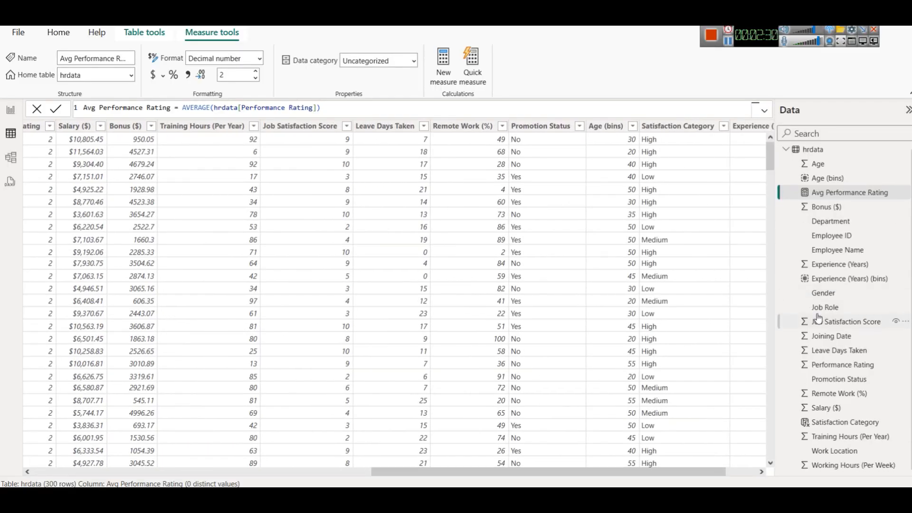
{"action": "left_click", "coordinate": [840, 449]}
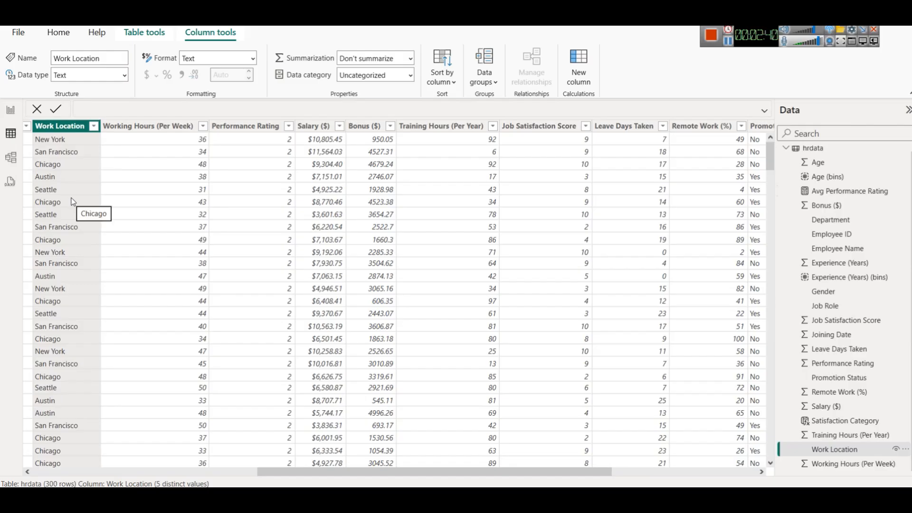
Set the Work Location column's data category to State or Province and return to the report.
{"action": "left_click", "coordinate": [94, 127]}
{"action": "left_click", "coordinate": [116, 112]}
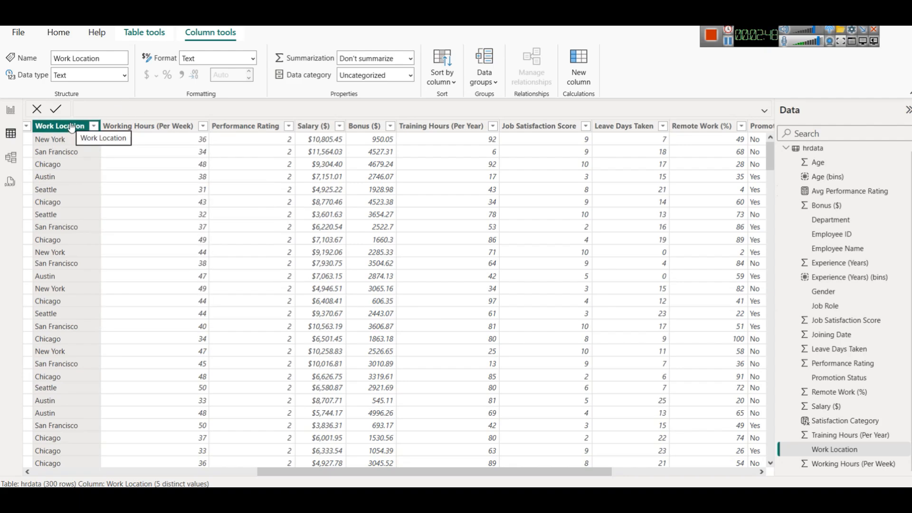
{"action": "left_click", "coordinate": [411, 76]}
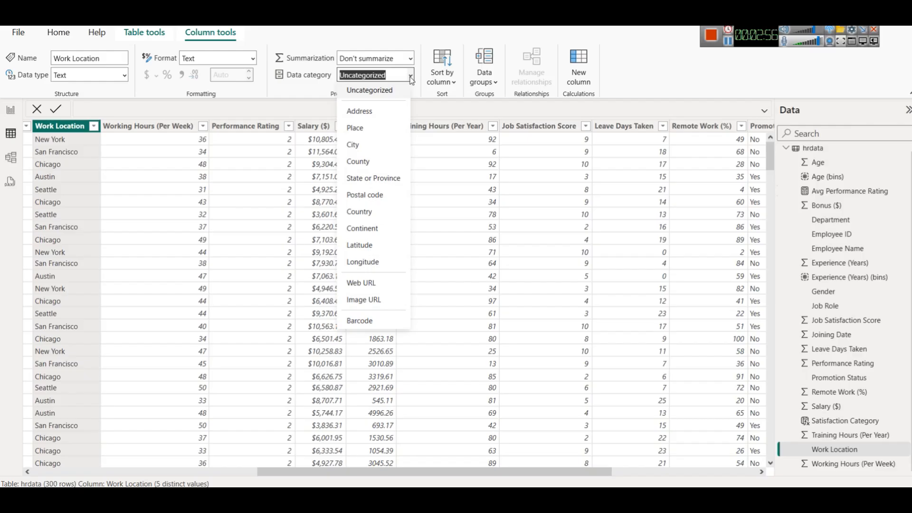
{"action": "left_click", "coordinate": [373, 178]}
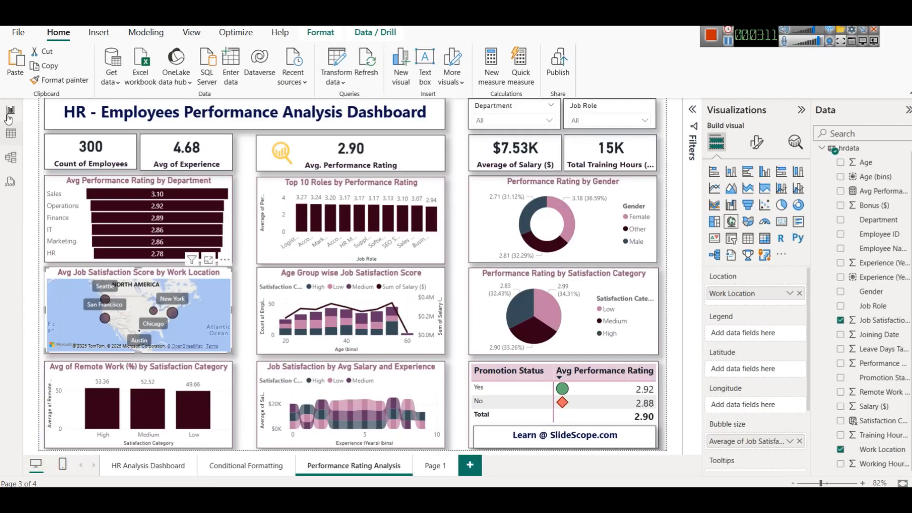
{"action": "left_click", "coordinate": [8, 117]}
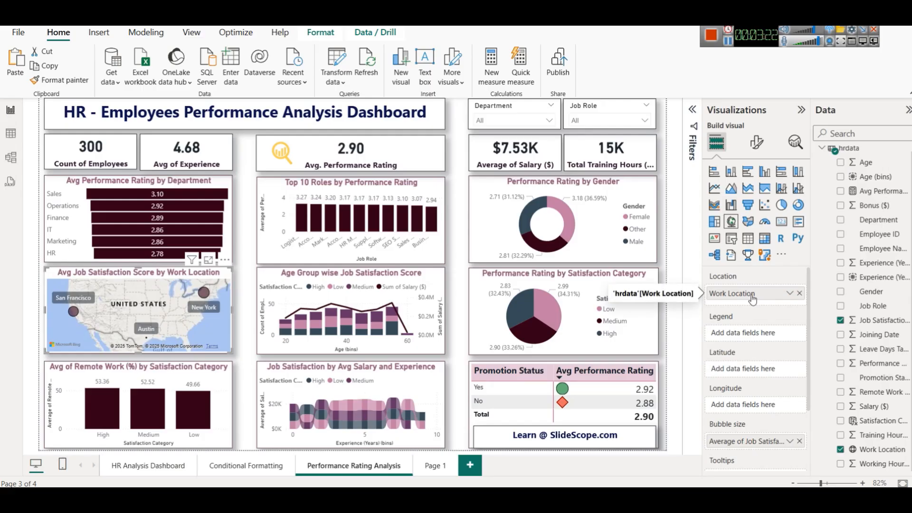
Convert the work location map to a filled map and remove the average job satisfaction score field from it.
{"action": "left_click", "coordinate": [748, 222]}
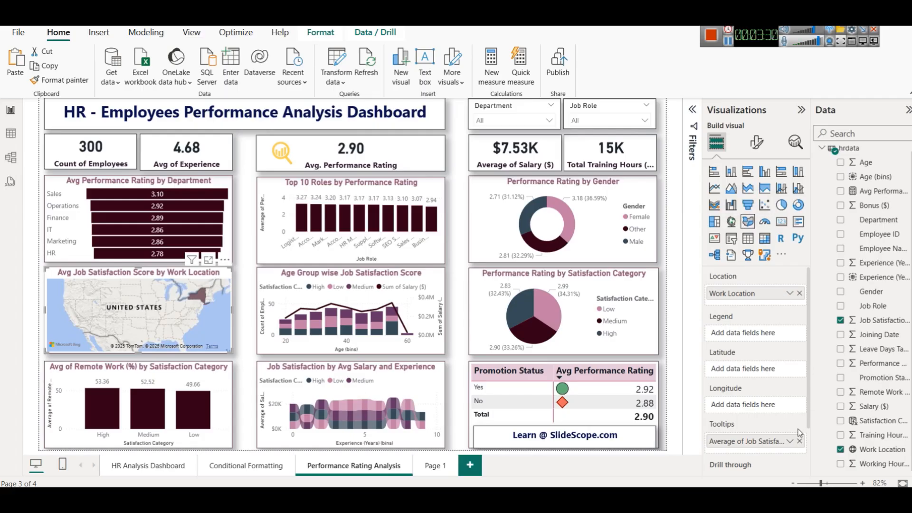
{"action": "left_click", "coordinate": [800, 441]}
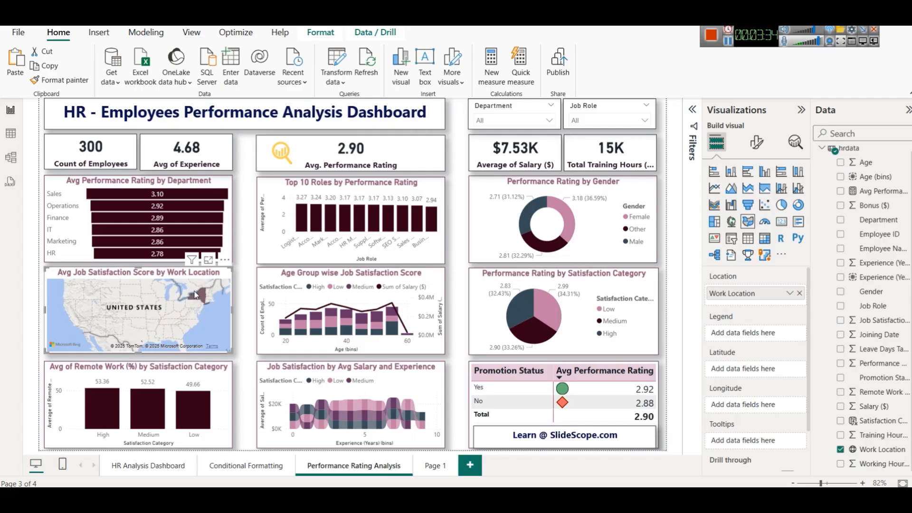
{"action": "mouse_move", "coordinate": [201, 297]}
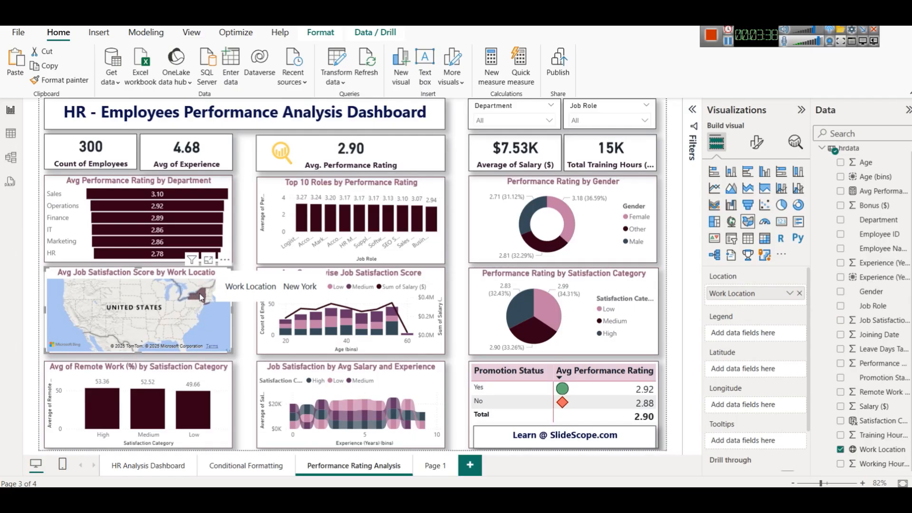
{"action": "scroll", "coordinate": [201, 297], "scroll_direction": "down", "scroll_amount": 2}
{"action": "scroll", "coordinate": [167, 331], "scroll_direction": "up", "scroll_amount": 1}
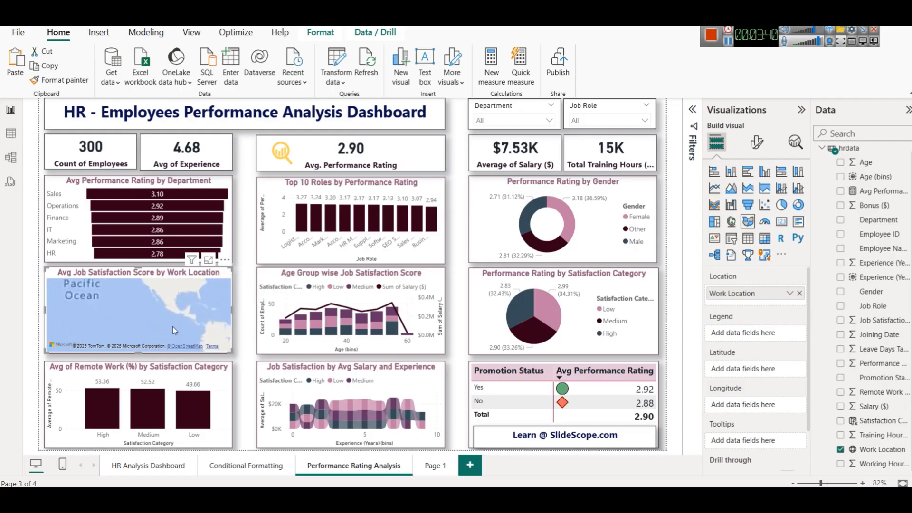
{"action": "scroll", "coordinate": [165, 327], "scroll_direction": "up", "scroll_amount": 2}
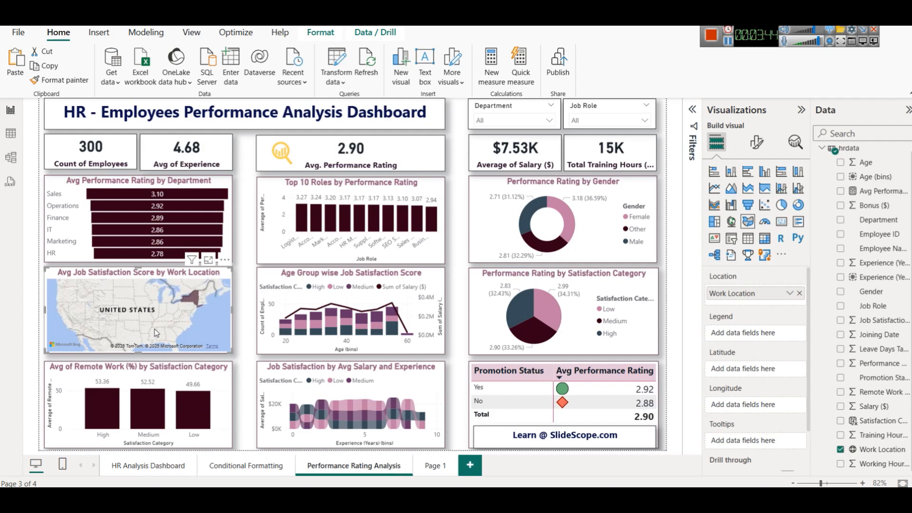
Change the Work Location column's data category to City and return to the map in the report.
{"action": "left_click", "coordinate": [10, 134]}
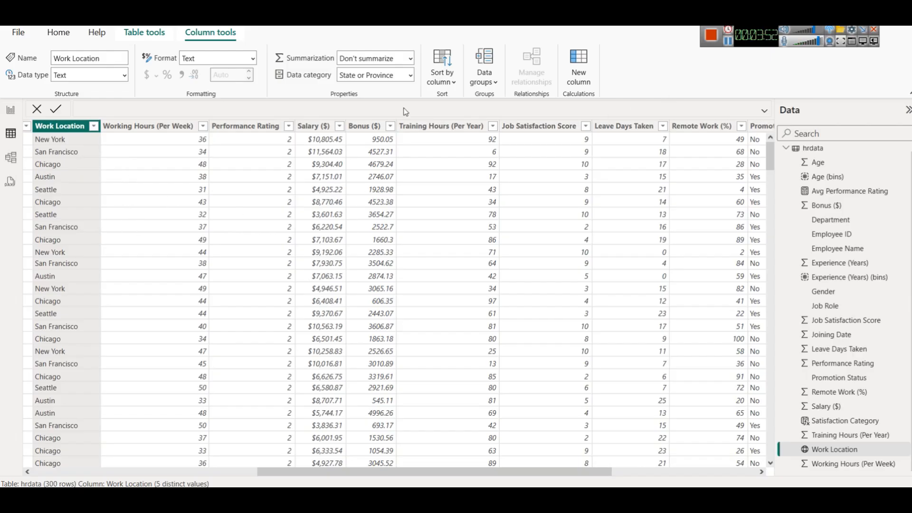
{"action": "left_click", "coordinate": [412, 77]}
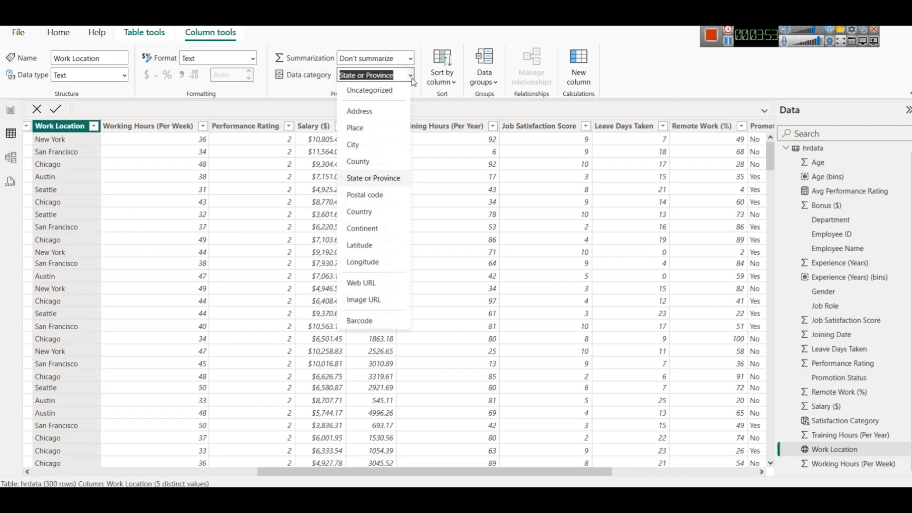
{"action": "left_click", "coordinate": [378, 148]}
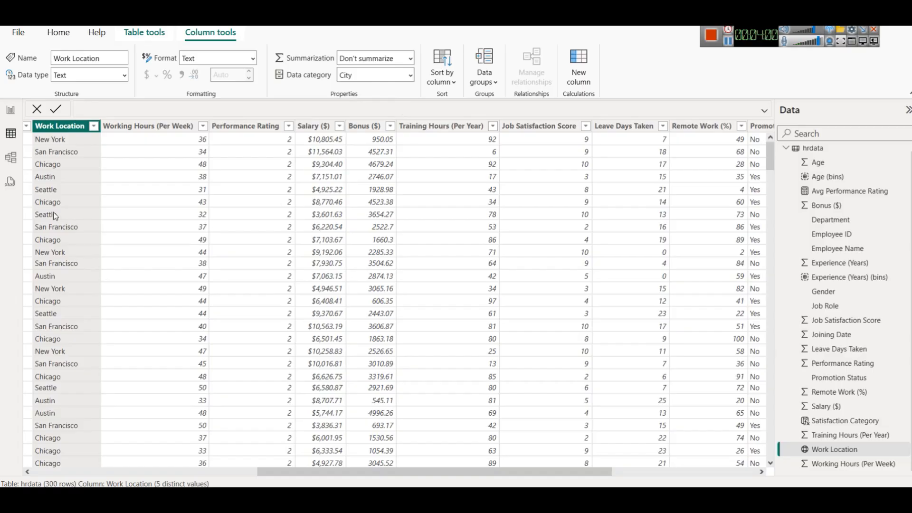
{"action": "left_click", "coordinate": [14, 113]}
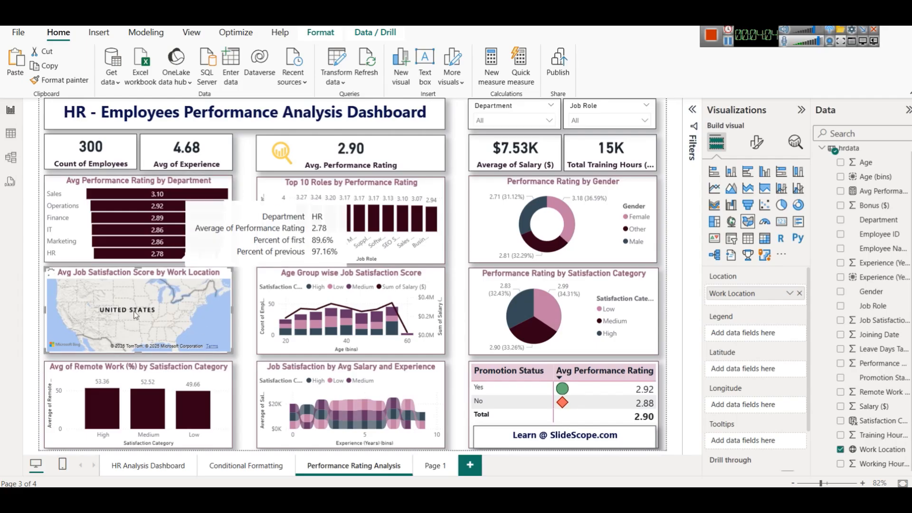
{"action": "scroll", "coordinate": [189, 324], "scroll_direction": "down", "scroll_amount": 1}
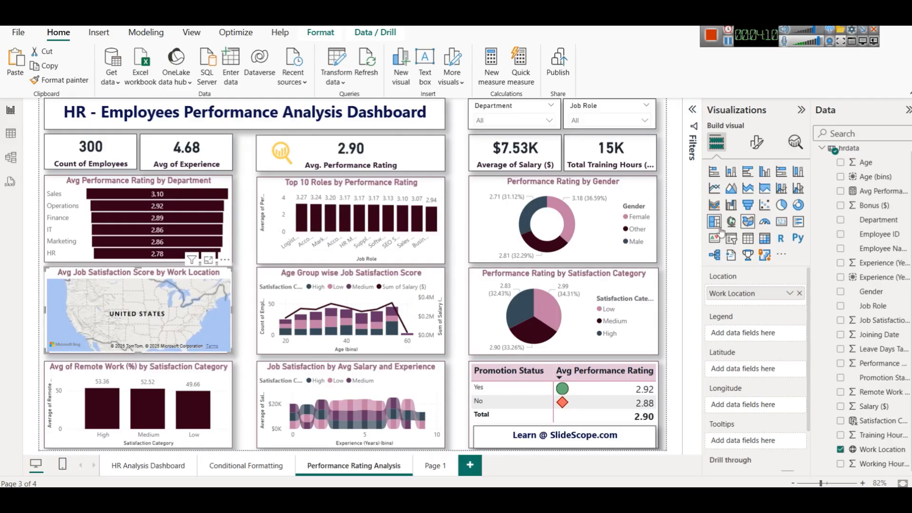
Convert the filled map to a regular bubble map and check it enlarged in focus mode.
{"action": "left_click", "coordinate": [730, 222]}
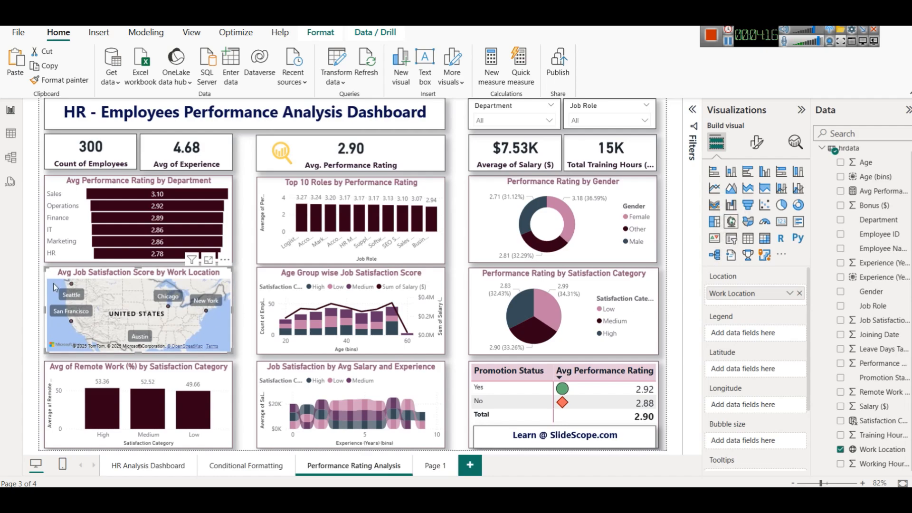
{"action": "left_click", "coordinate": [209, 260]}
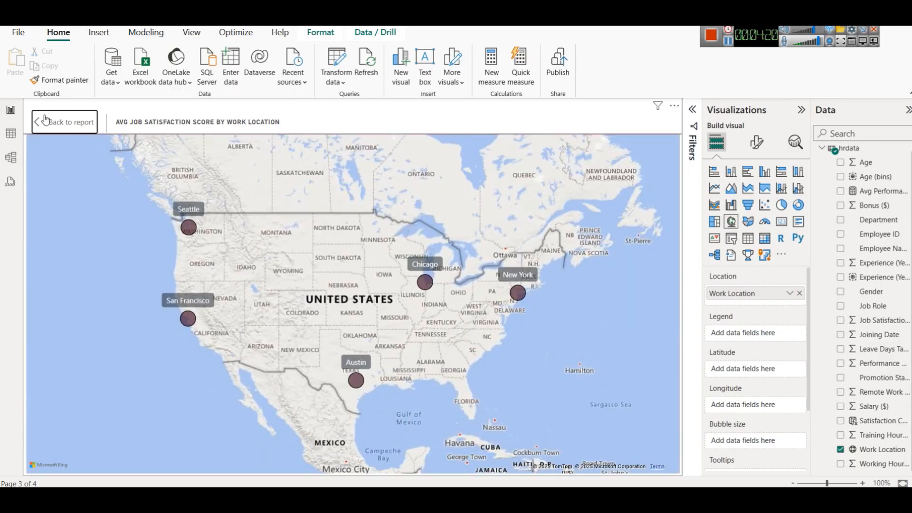
{"action": "left_click", "coordinate": [45, 116]}
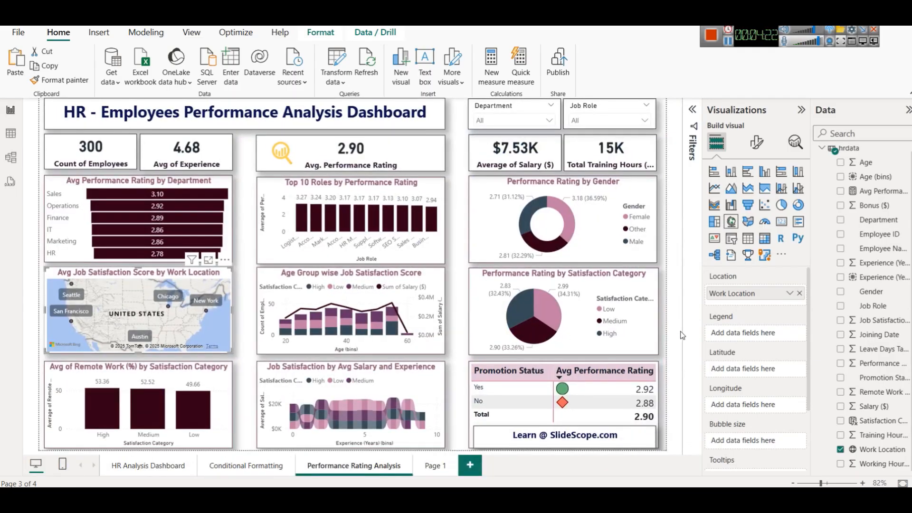
Assign the Avg Performance Rating measure to the bubble size of the work location map.
{"action": "scroll", "coordinate": [750, 389], "scroll_direction": "down", "scroll_amount": 3}
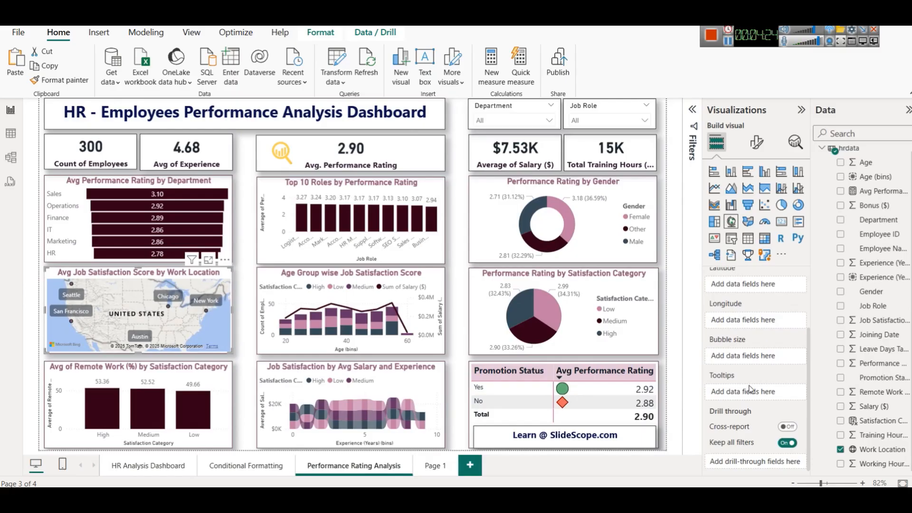
{"action": "scroll", "coordinate": [750, 389], "scroll_direction": "up", "scroll_amount": 3}
{"action": "scroll", "coordinate": [750, 389], "scroll_direction": "down", "scroll_amount": 3}
{"action": "scroll", "coordinate": [909, 228], "scroll_direction": "up", "scroll_amount": 1}
{"action": "left_click_drag", "start_coordinate": [898, 197], "coordinate": [774, 357]}
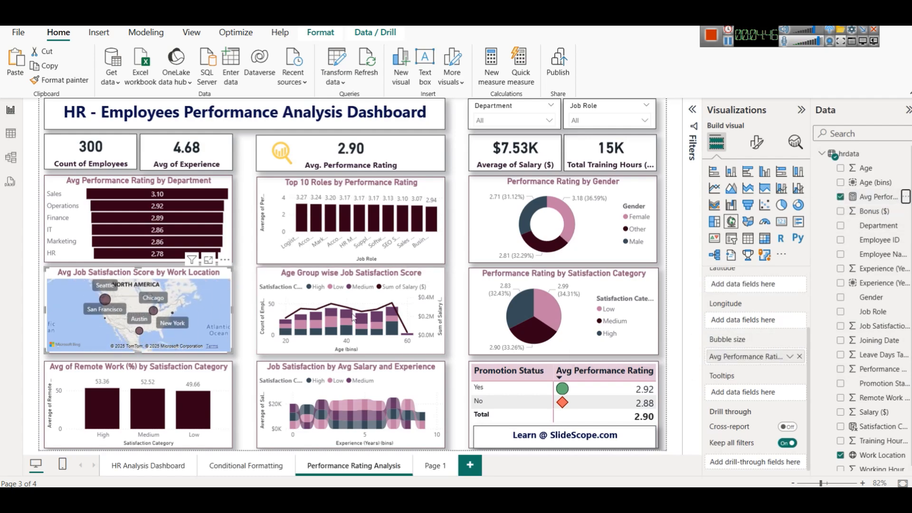
View the work location map in focus mode, inspect Seattle's bubble details, and return to the report.
{"action": "left_click", "coordinate": [209, 261]}
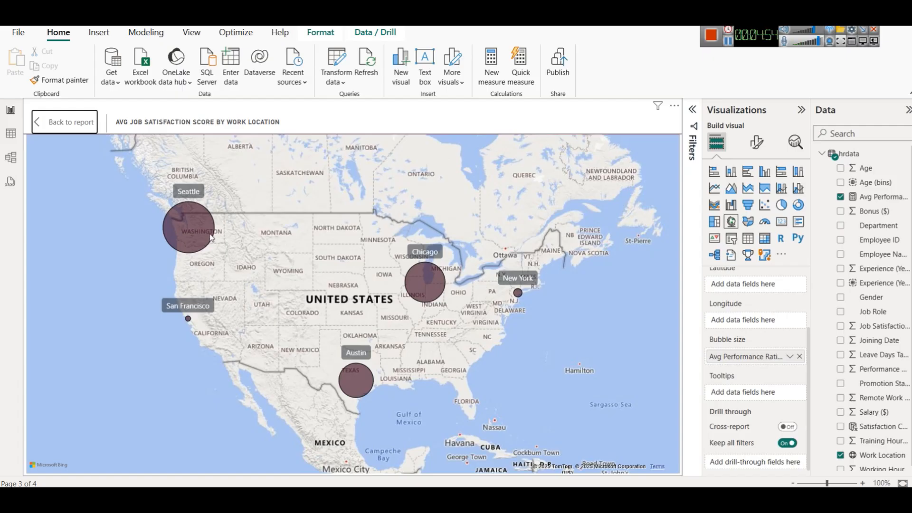
{"action": "mouse_move", "coordinate": [197, 232]}
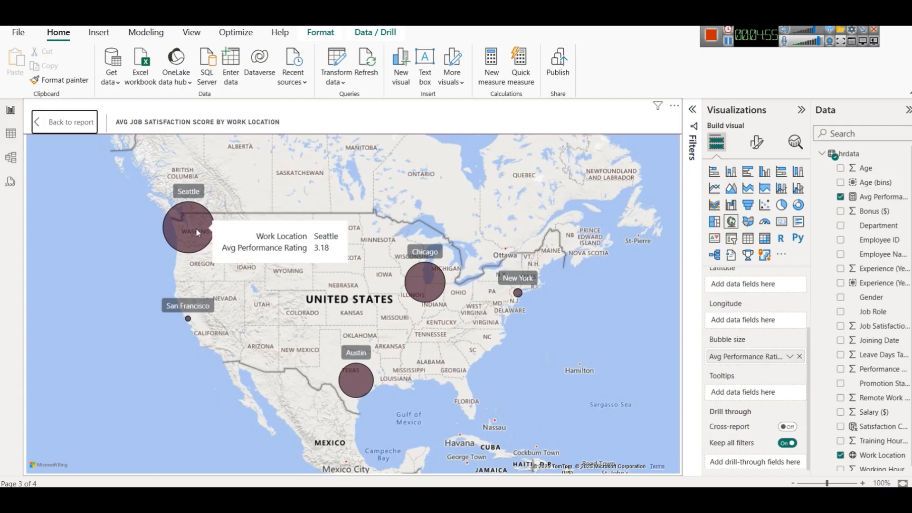
{"action": "left_click", "coordinate": [61, 122]}
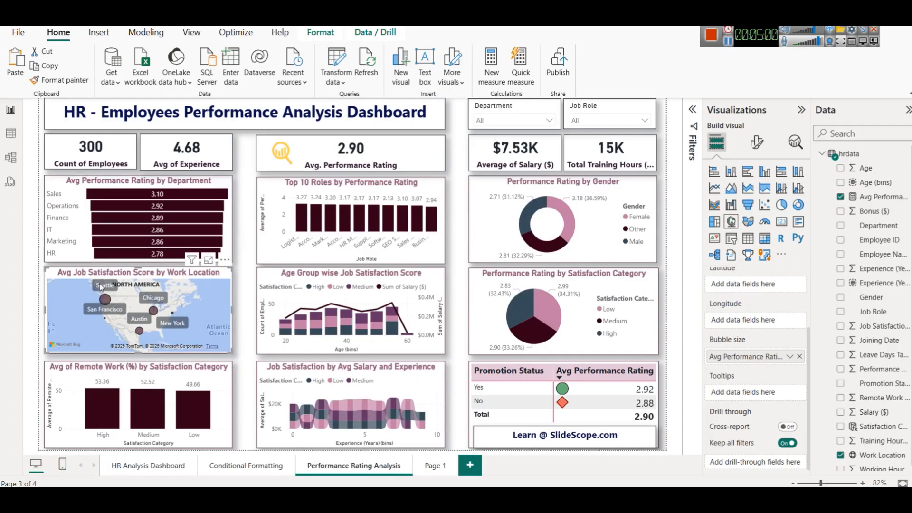
Retitle the work location map as "Performance Rating by Work Location".
{"action": "left_click", "coordinate": [757, 142]}
{"action": "left_click", "coordinate": [756, 196]}
{"action": "left_click", "coordinate": [743, 252]}
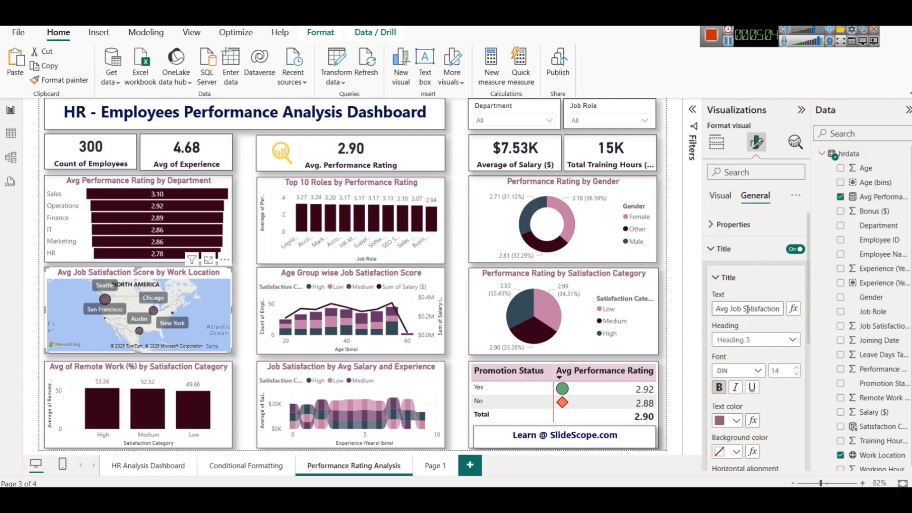
{"action": "left_click_drag", "start_coordinate": [782, 309], "coordinate": [642, 307]}
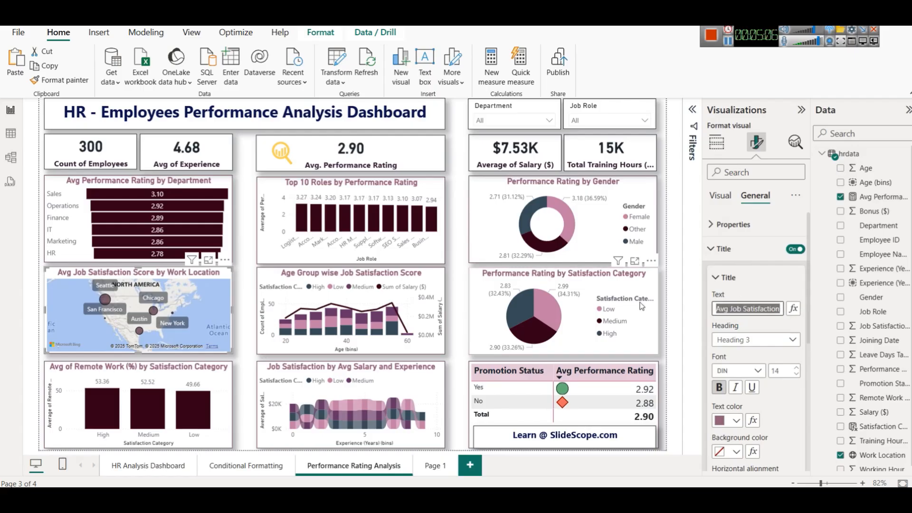
{"action": "key", "text": "BackSpace"}
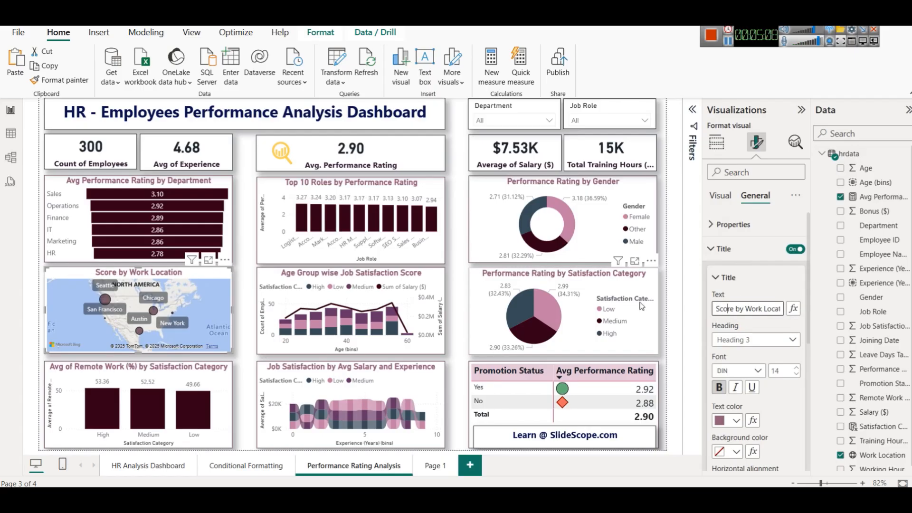
{"action": "key", "text": "shift+Right"}
{"action": "key", "text": "shift+Right"}
{"action": "key", "text": "shift+Right"}
{"action": "key", "text": "shift+Right"}
{"action": "key", "text": "shift+Right"}
{"action": "type", "text": "Performance Rating"}
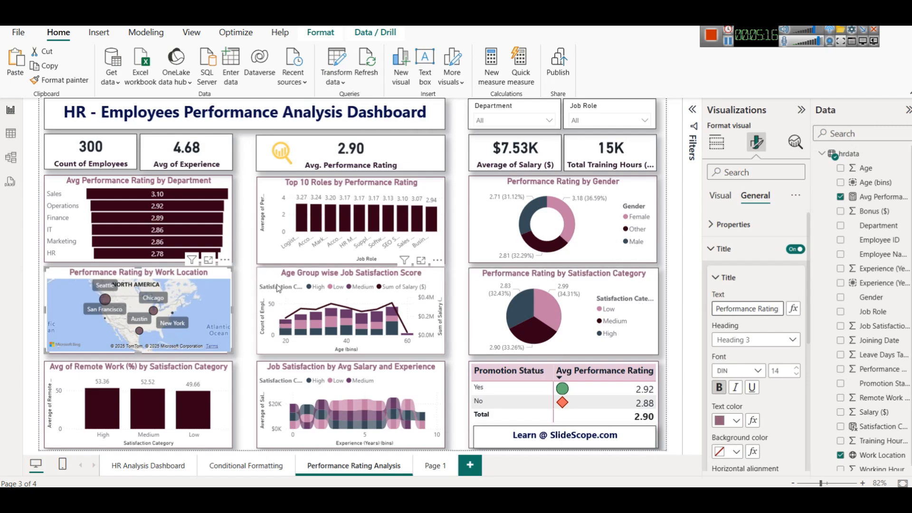
{"action": "left_click", "coordinate": [252, 292]}
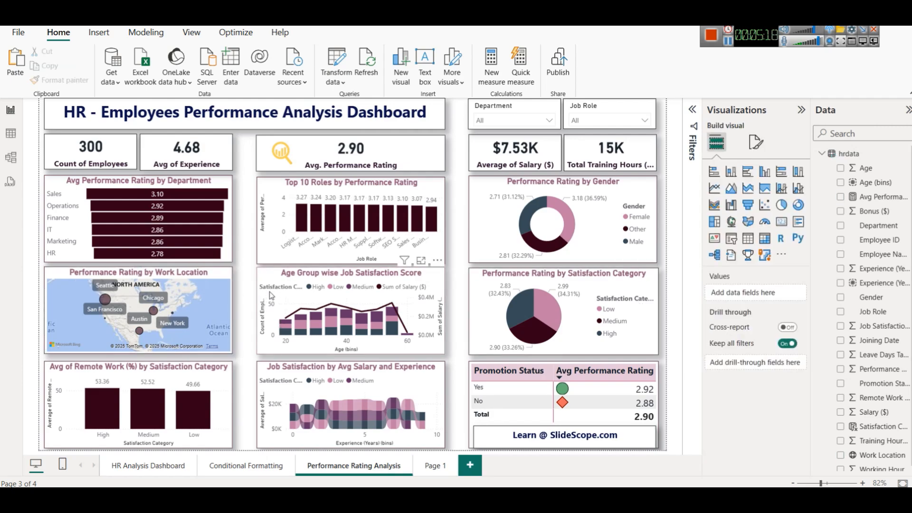
Swap the positions of the work location map and the Age Group wise Job Satisfaction Score chart.
{"action": "left_click_drag", "start_coordinate": [183, 272], "coordinate": [424, 303]}
{"action": "left_click_drag", "start_coordinate": [305, 276], "coordinate": [96, 278]}
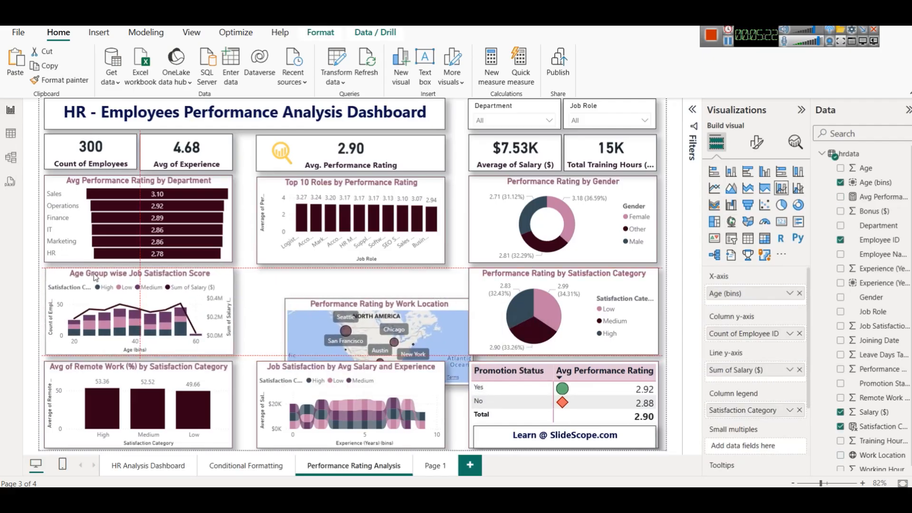
{"action": "left_click_drag", "start_coordinate": [295, 306], "coordinate": [270, 276]}
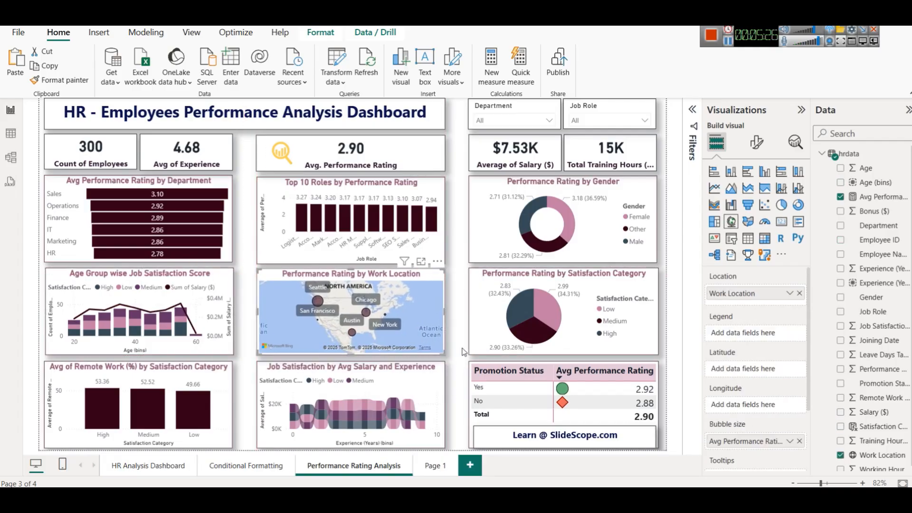
{"action": "left_click", "coordinate": [460, 327]}
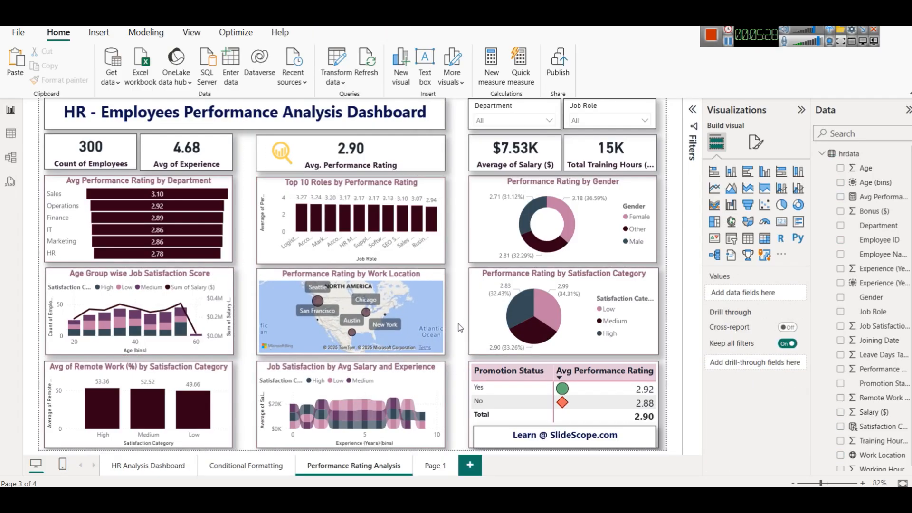
Set the default bubble color of the Performance Rating by Work Location map to the darkest shade of the dark purple theme color.
{"action": "left_click", "coordinate": [372, 276]}
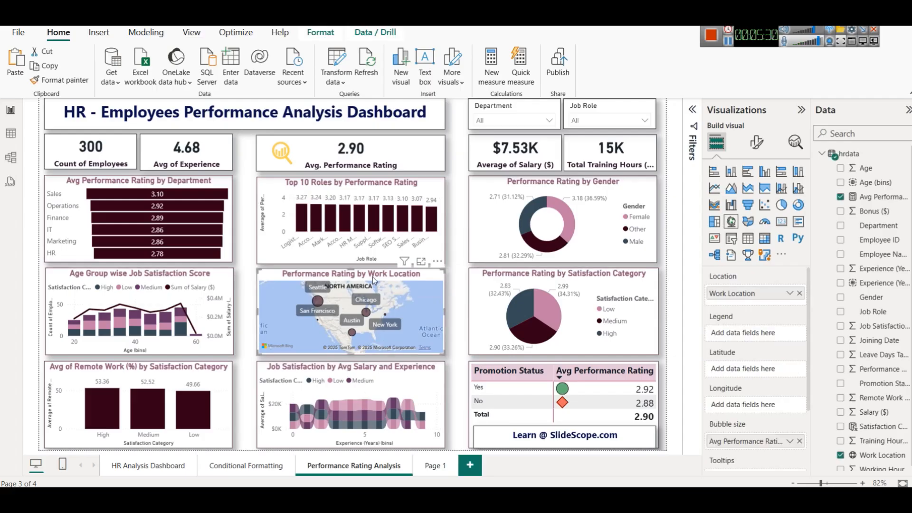
{"action": "left_click", "coordinate": [757, 141]}
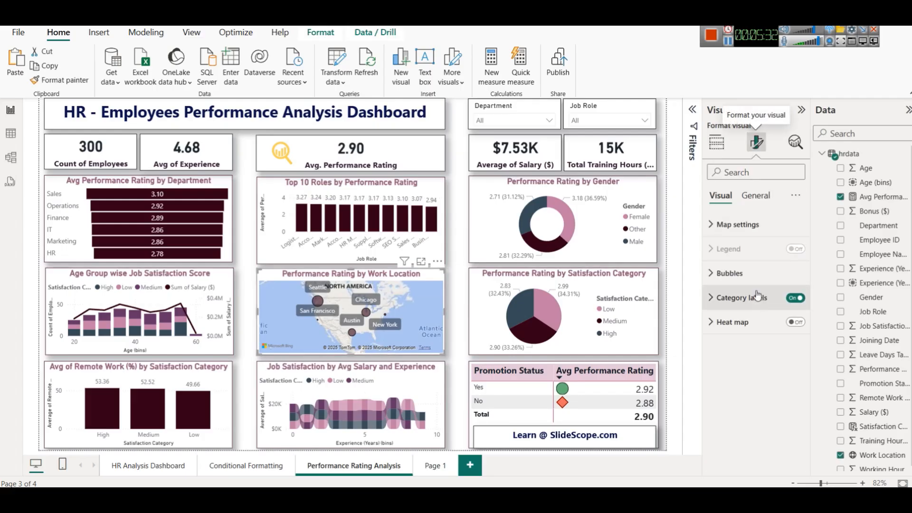
{"action": "left_click", "coordinate": [730, 273]}
{"action": "scroll", "coordinate": [727, 391], "scroll_direction": "down", "scroll_amount": 1}
{"action": "left_click", "coordinate": [727, 389]}
{"action": "scroll", "coordinate": [729, 387], "scroll_direction": "down", "scroll_amount": 1}
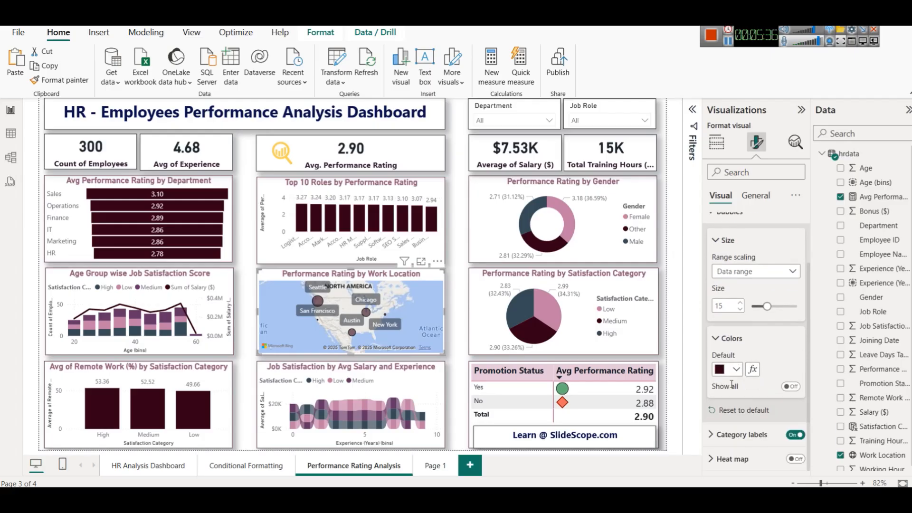
{"action": "left_click", "coordinate": [736, 374]}
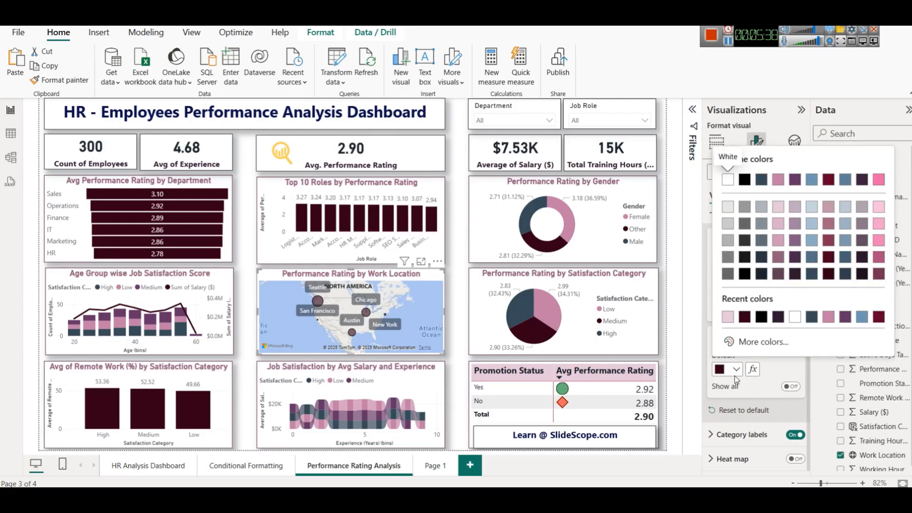
{"action": "left_click", "coordinate": [860, 275]}
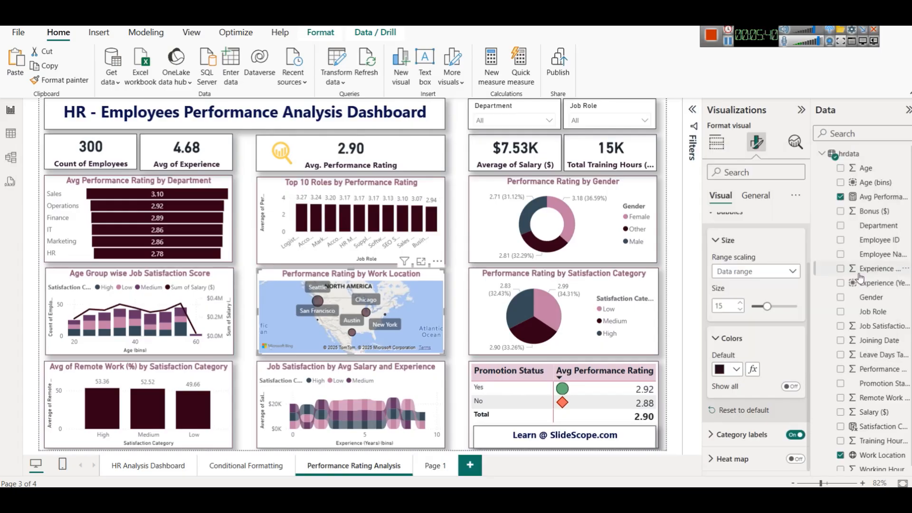
Set the work location map's default bubble color to the darkest purple theme shade and briefly show the separate color settings for each city.
{"action": "left_click", "coordinate": [736, 369]}
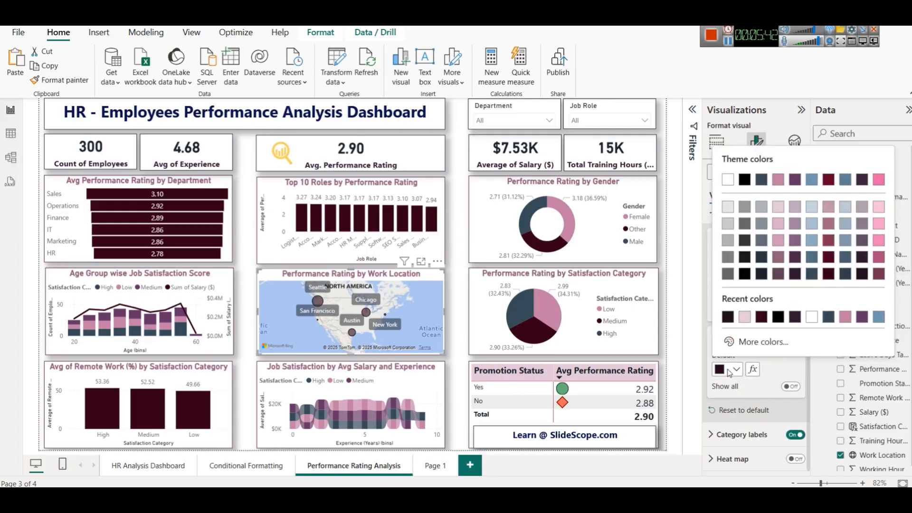
{"action": "left_click", "coordinate": [801, 280]}
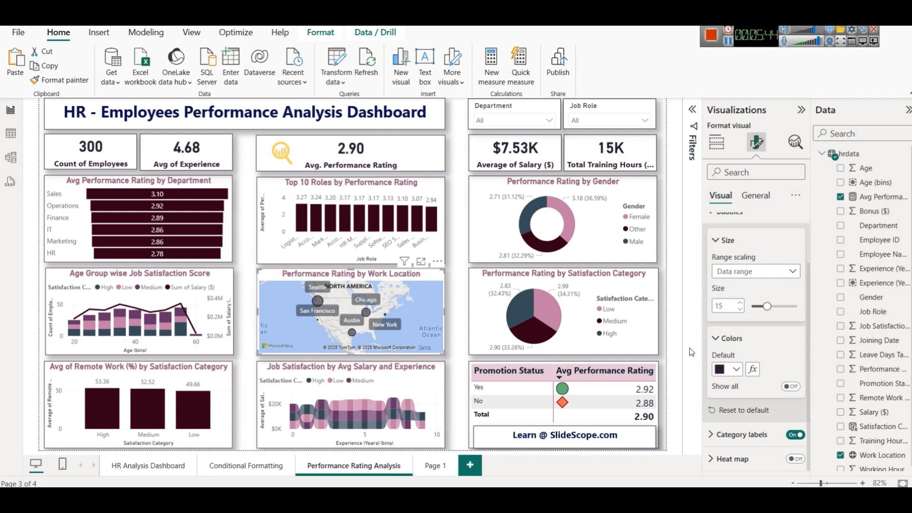
{"action": "left_click", "coordinate": [791, 387]}
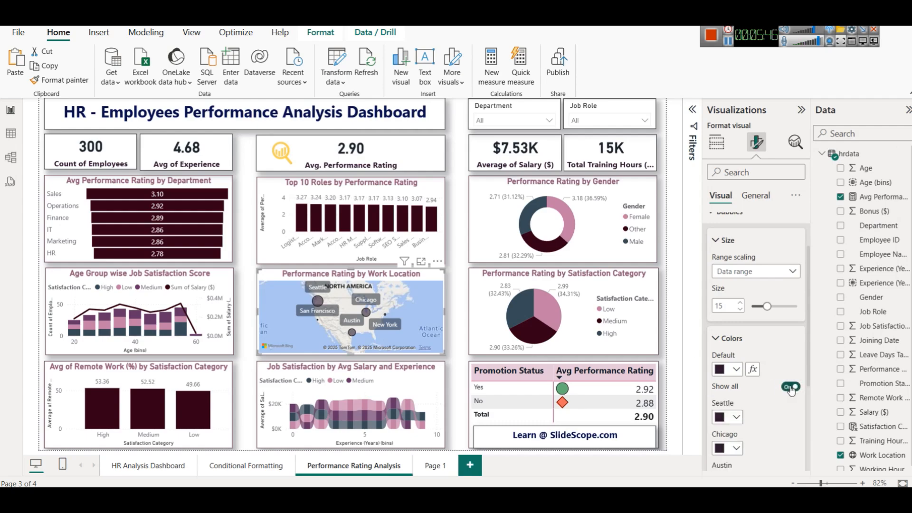
{"action": "left_click", "coordinate": [790, 388]}
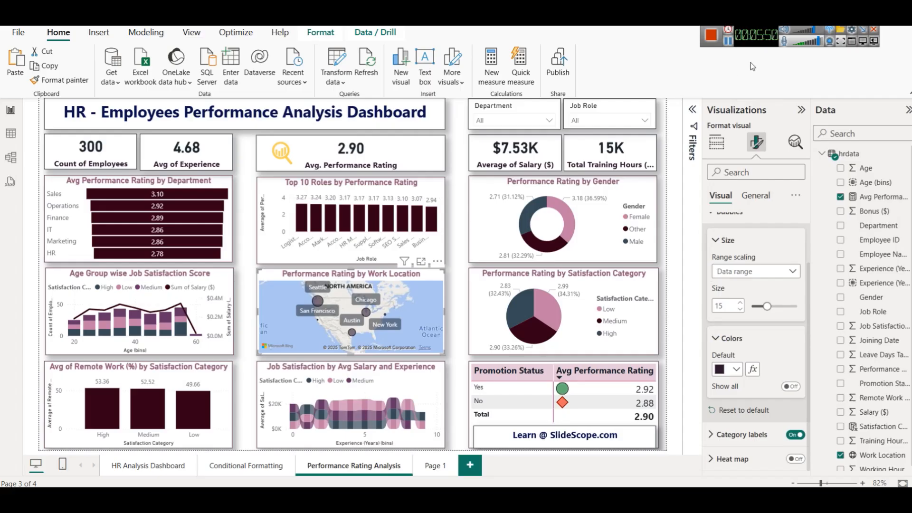
{"action": "left_click", "coordinate": [674, 388]}
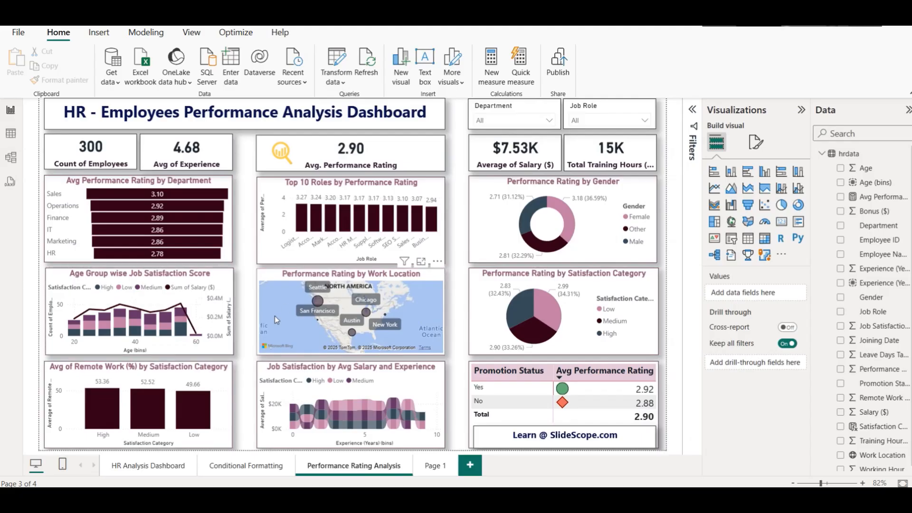
Select the Age Group wise Job Satisfaction Score chart and review the full list of Age column values in the data table.
{"action": "left_click", "coordinate": [166, 473]}
{"action": "left_click", "coordinate": [378, 468]}
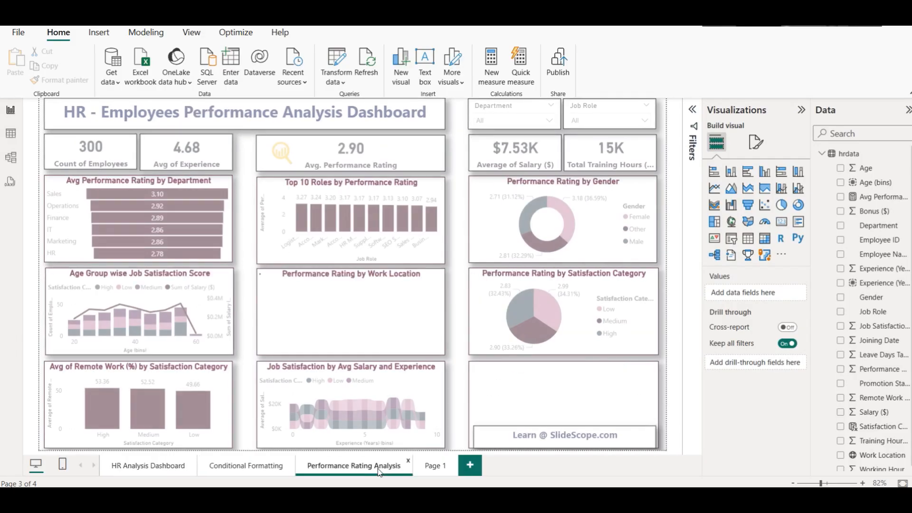
{"action": "left_click", "coordinate": [146, 282]}
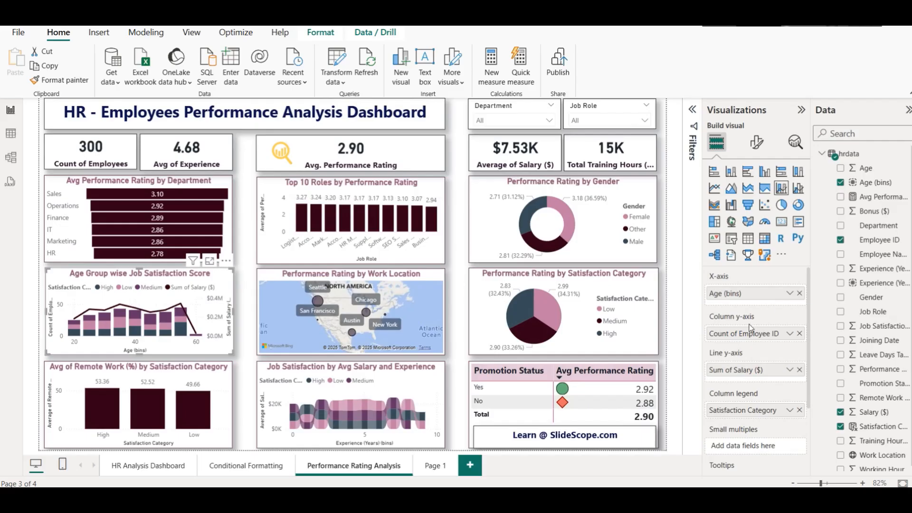
{"action": "left_click", "coordinate": [867, 170]}
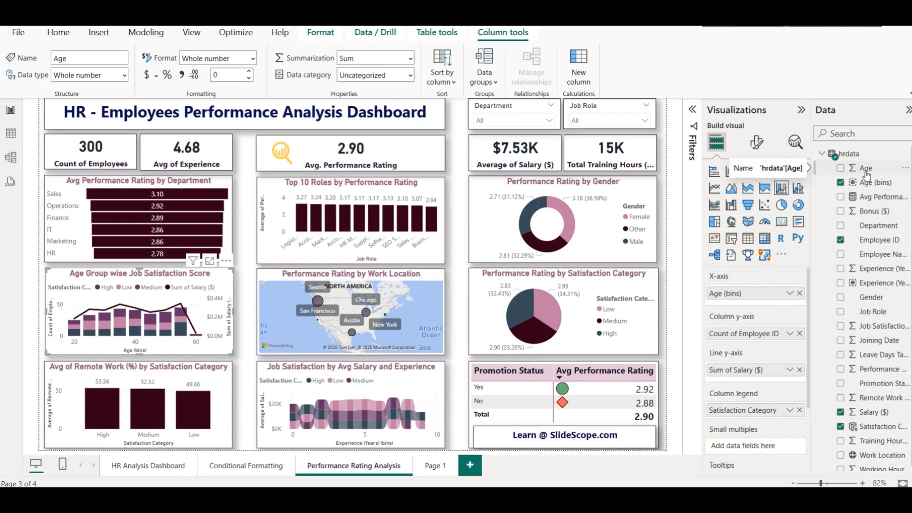
{"action": "left_click", "coordinate": [10, 133]}
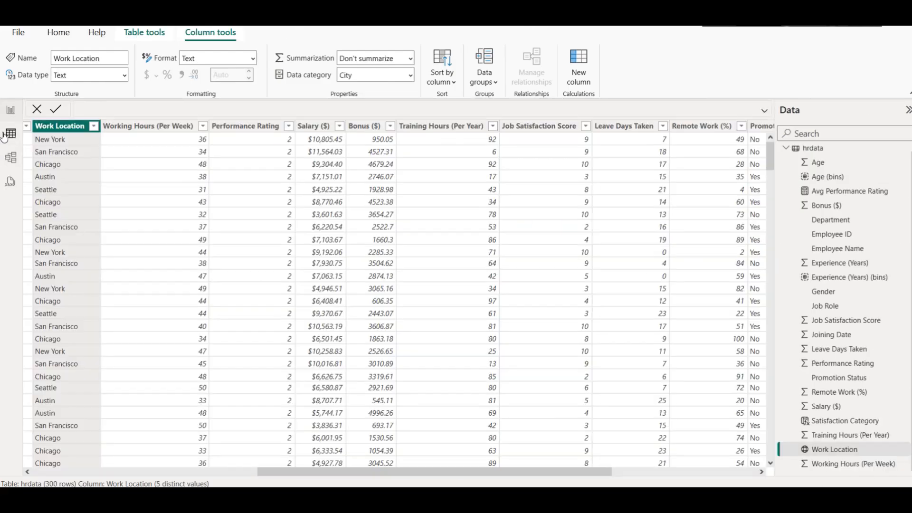
{"action": "left_click", "coordinate": [821, 166]}
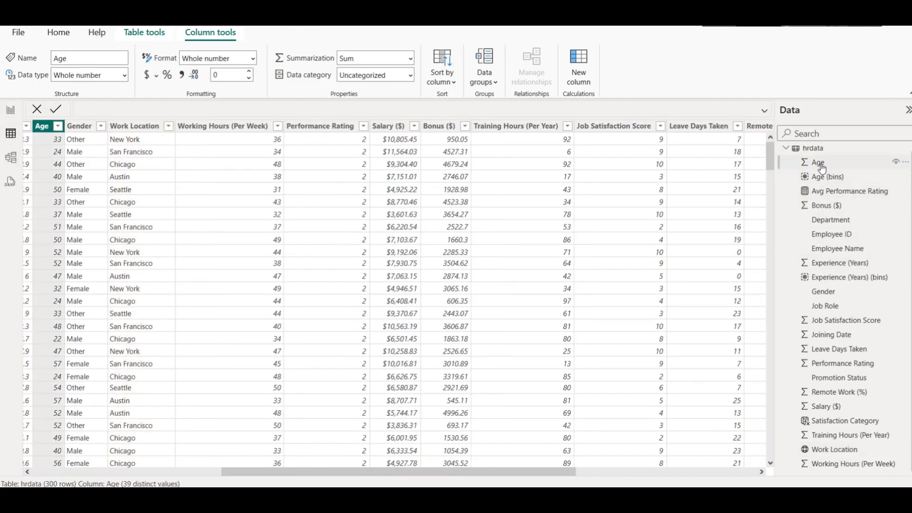
{"action": "left_click", "coordinate": [57, 126]}
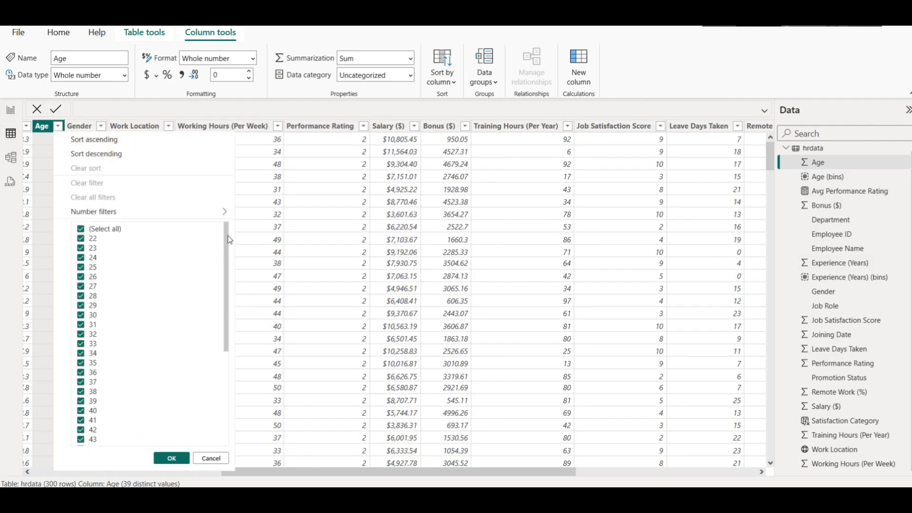
{"action": "left_click_drag", "start_coordinate": [227, 231], "coordinate": [234, 385]}
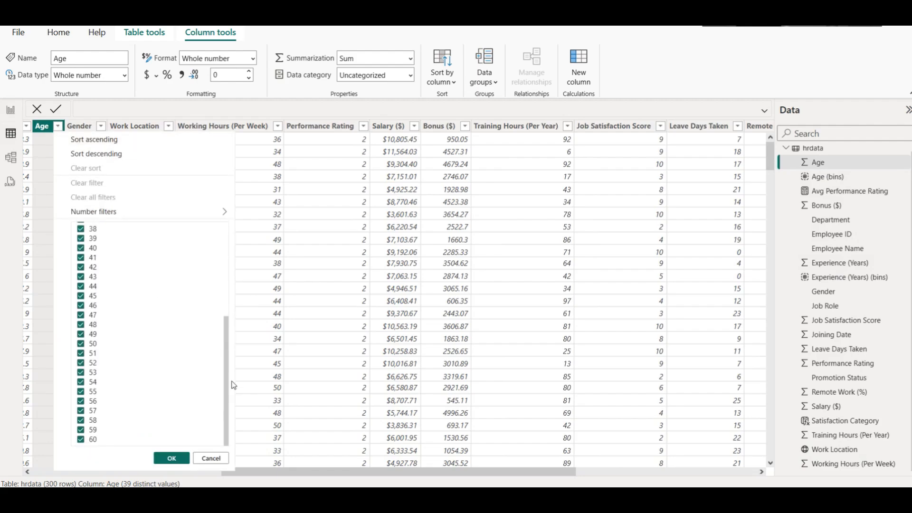
{"action": "left_click", "coordinate": [10, 110]}
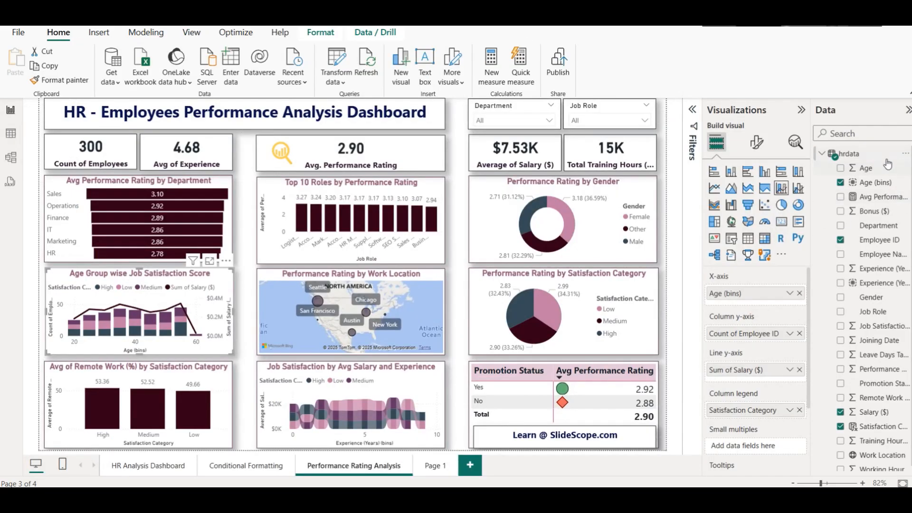
Open the group settings of Age (bins), review its bin type and bin size, and accept them.
{"action": "left_click", "coordinate": [906, 171]}
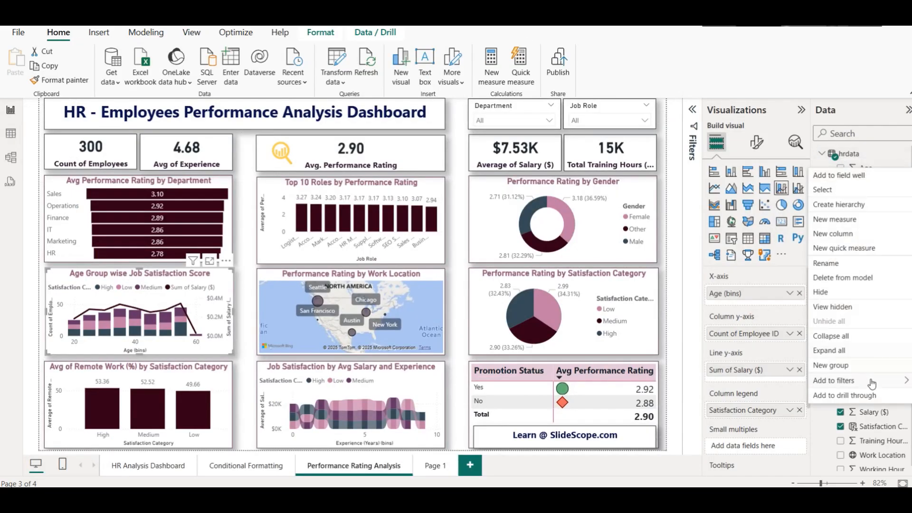
{"action": "mouse_move", "coordinate": [853, 382]}
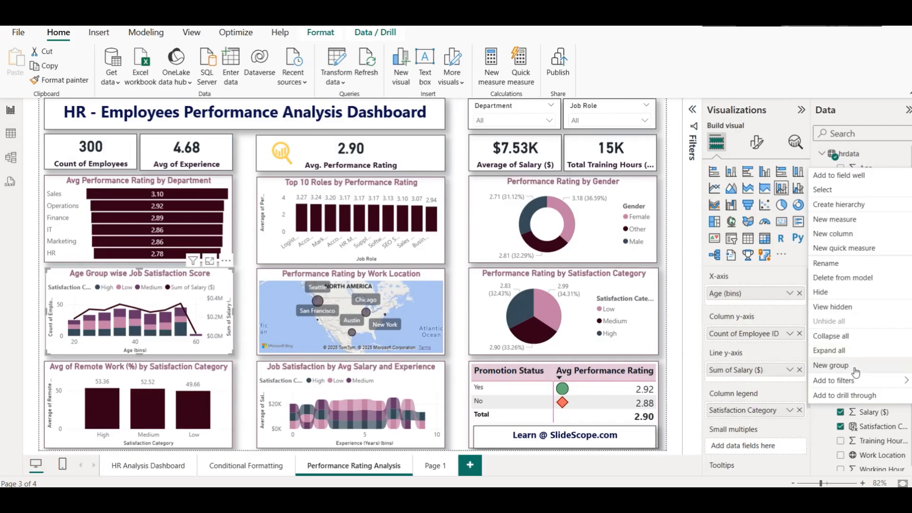
{"action": "left_click", "coordinate": [854, 127]}
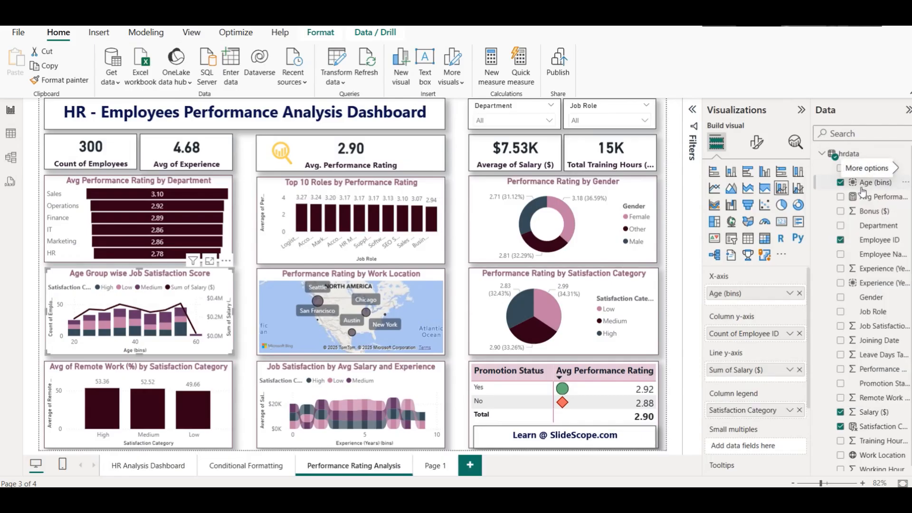
{"action": "left_click", "coordinate": [862, 191]}
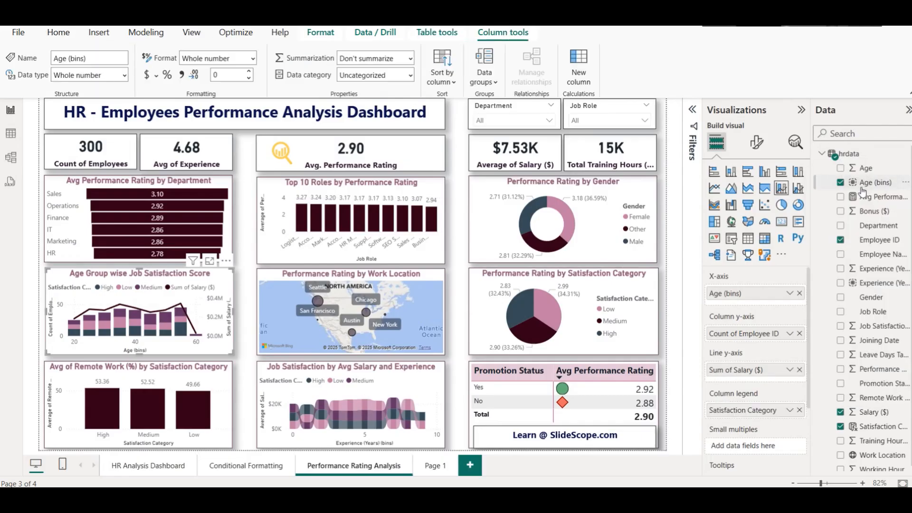
{"action": "left_click", "coordinate": [906, 183]}
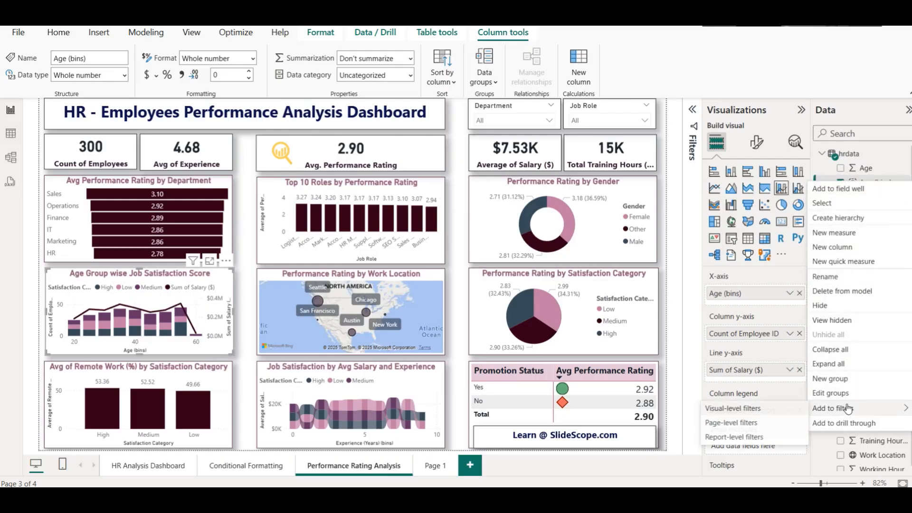
{"action": "left_click", "coordinate": [829, 393]}
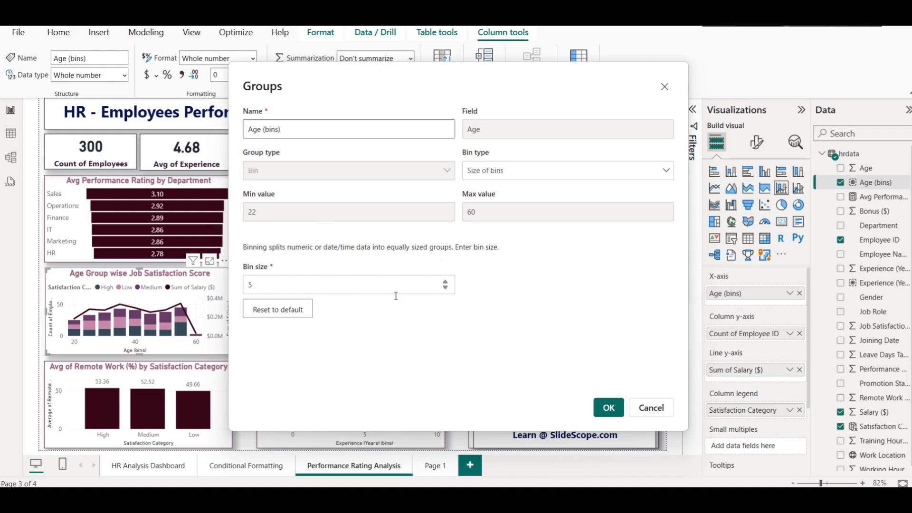
{"action": "left_click", "coordinate": [610, 409]}
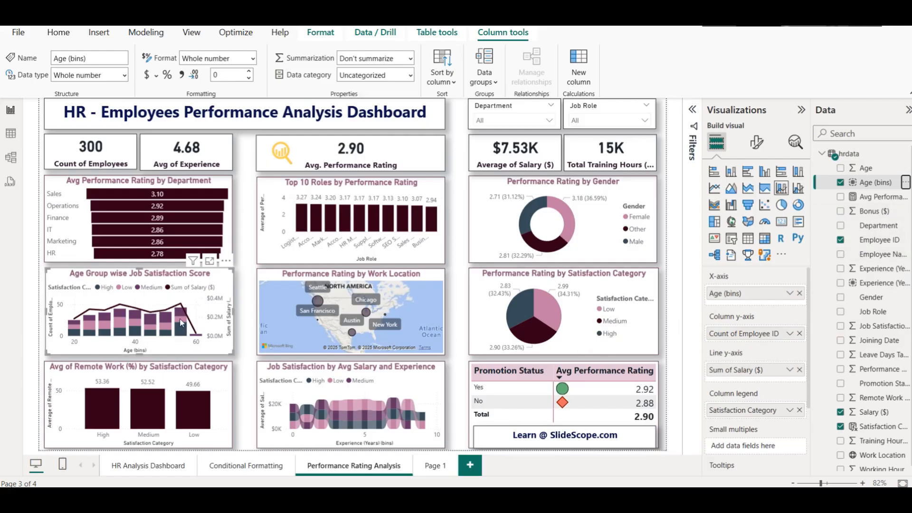
Inspect the first age bin's details, view the Age Group wise Job Satisfaction Score chart in focus mode, and return to the report.
{"action": "mouse_move", "coordinate": [183, 335]}
{"action": "mouse_move", "coordinate": [72, 335]}
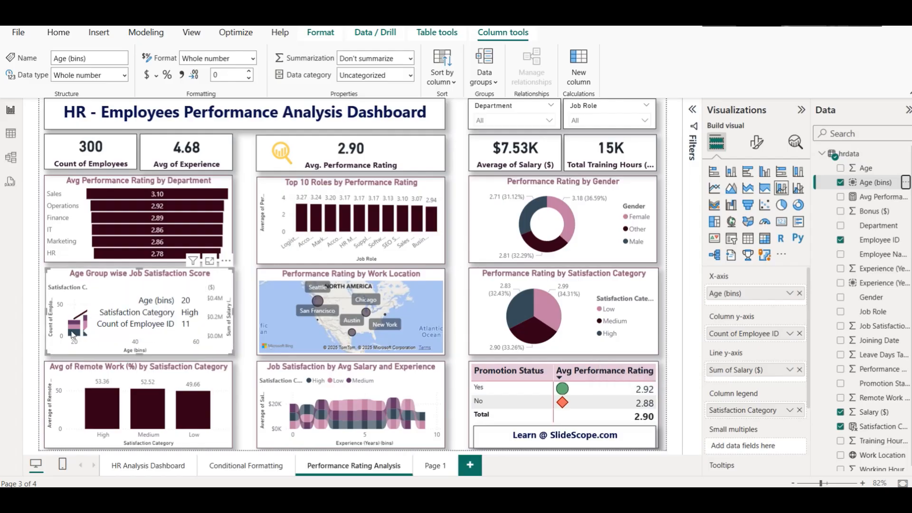
{"action": "left_click", "coordinate": [209, 261]}
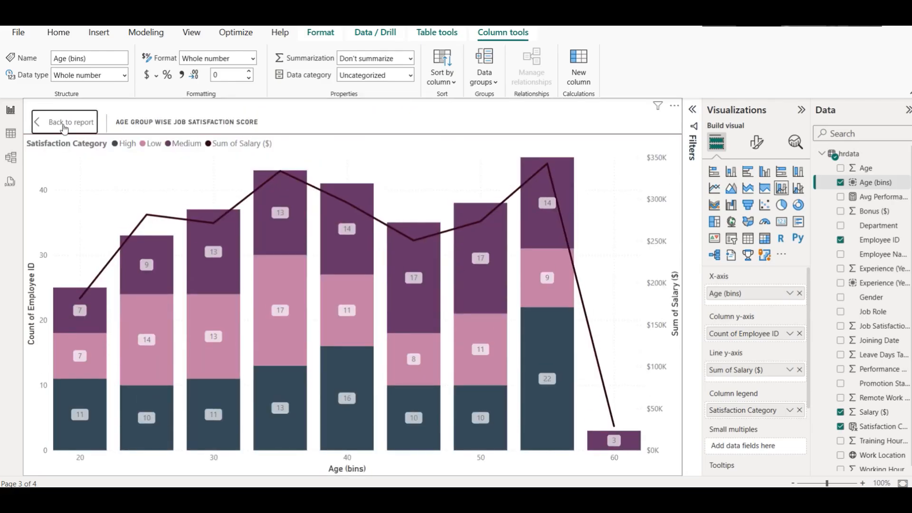
{"action": "left_click", "coordinate": [64, 124]}
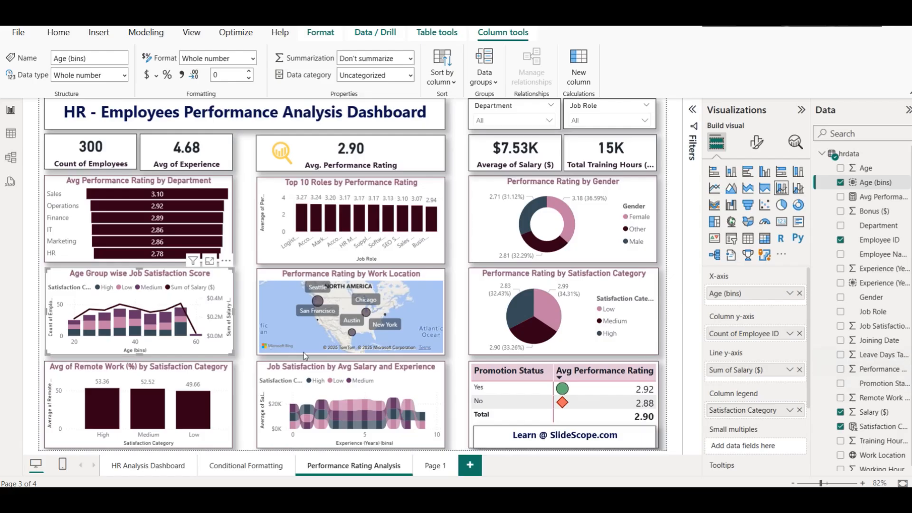
Remove the Satisfaction Category legend from the age group chart and replace its Sum of Salary ($) line with Avg Performance Rating.
{"action": "left_click", "coordinate": [800, 410]}
{"action": "left_click", "coordinate": [800, 375]}
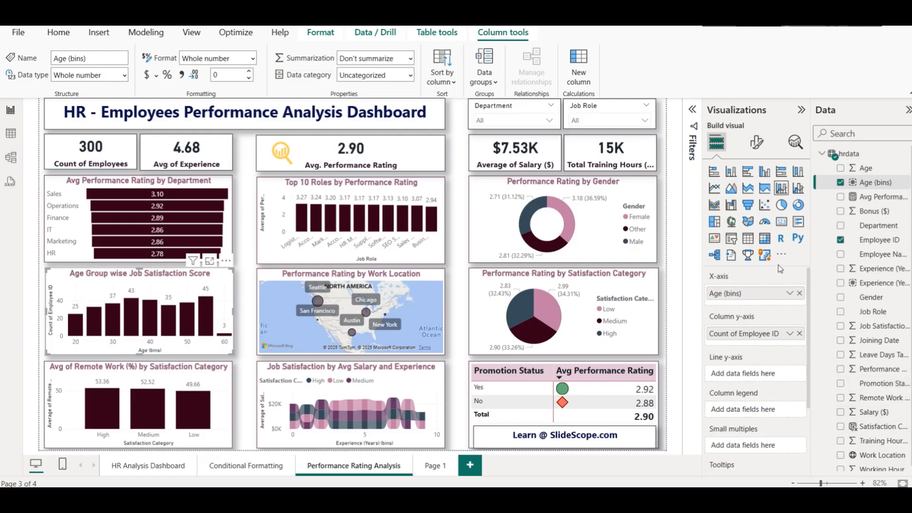
{"action": "left_click_drag", "start_coordinate": [869, 197], "coordinate": [753, 376]}
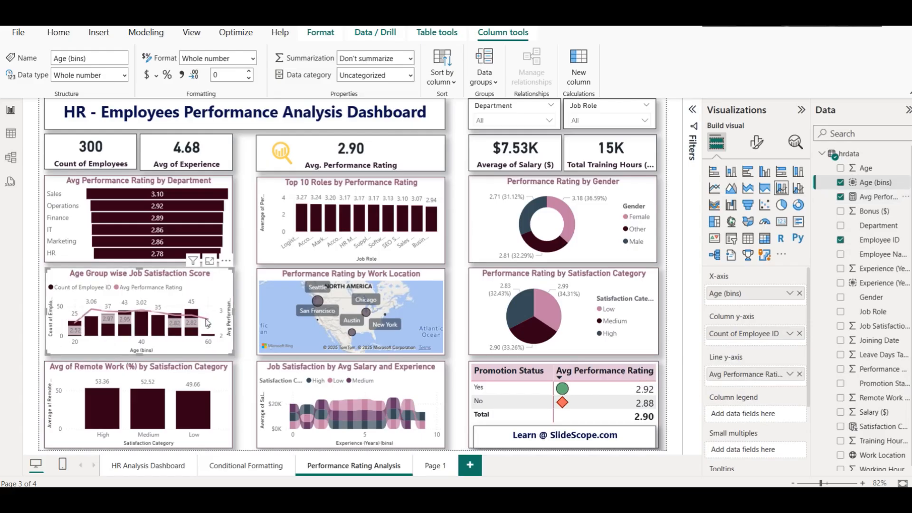
{"action": "mouse_move", "coordinate": [207, 321]}
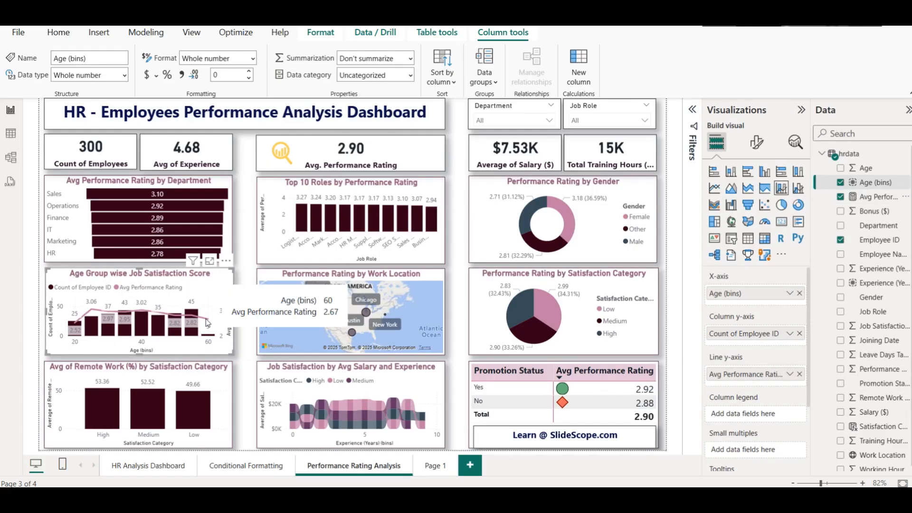
Replace the age group chart's employee count columns with Avg Performance Rating and plot Sum of Salary ($) as its line.
{"action": "left_click", "coordinate": [800, 334]}
{"action": "left_click_drag", "start_coordinate": [758, 377], "coordinate": [755, 333]}
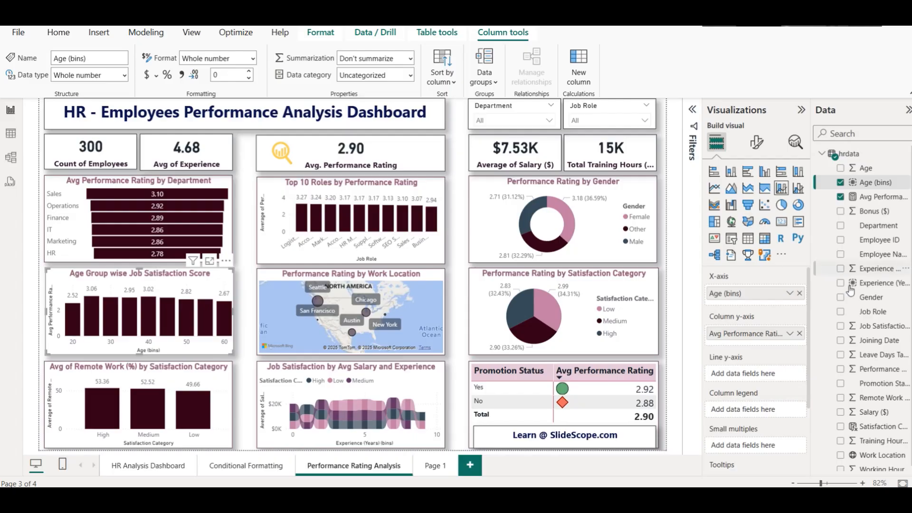
{"action": "left_click_drag", "start_coordinate": [874, 412], "coordinate": [751, 377]}
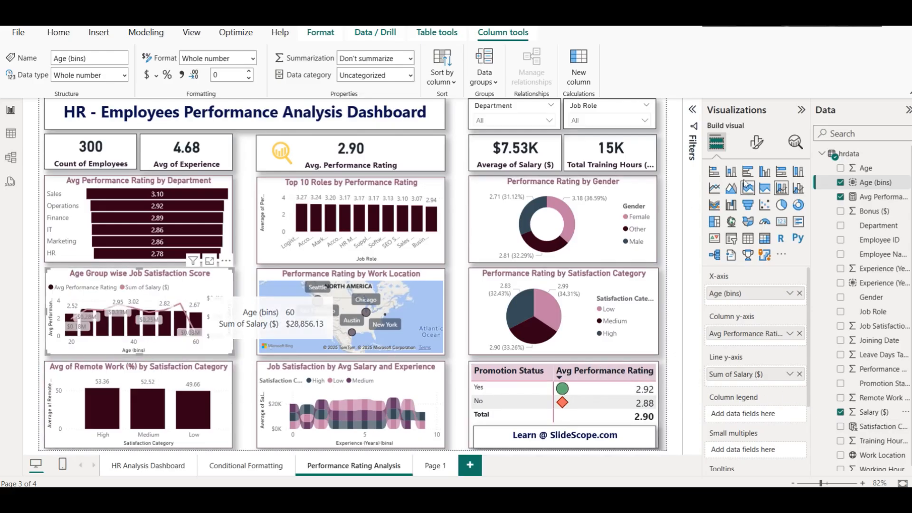
Turn off the data labels on the age group chart.
{"action": "left_click", "coordinate": [757, 142]}
{"action": "scroll", "coordinate": [770, 392], "scroll_direction": "down", "scroll_amount": 3}
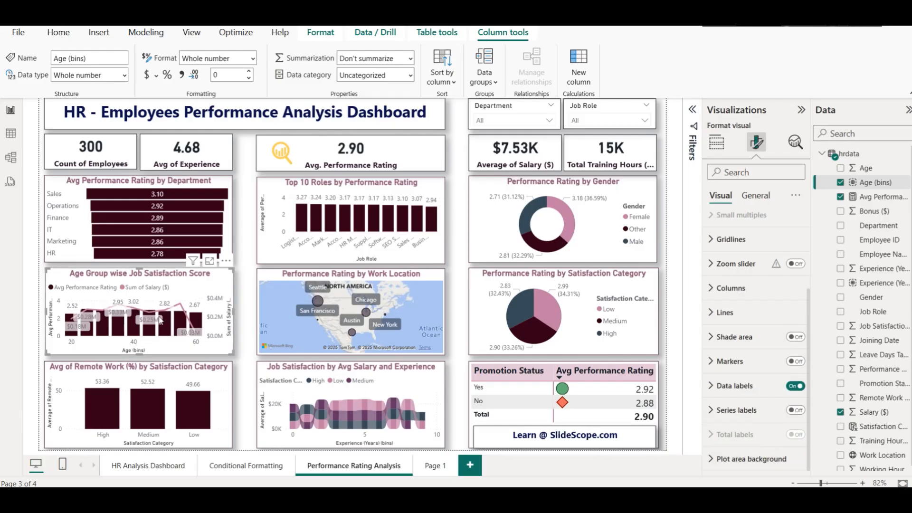
{"action": "left_click", "coordinate": [796, 386]}
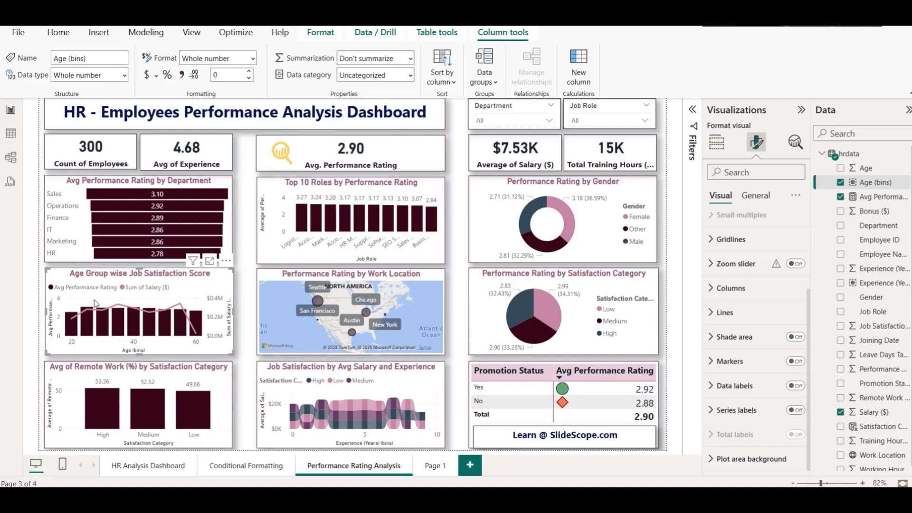
Change the age group chart's title to "Performance Rating by Age Group".
{"action": "left_click", "coordinate": [717, 142]}
{"action": "left_click", "coordinate": [756, 142]}
{"action": "left_click", "coordinate": [758, 195]}
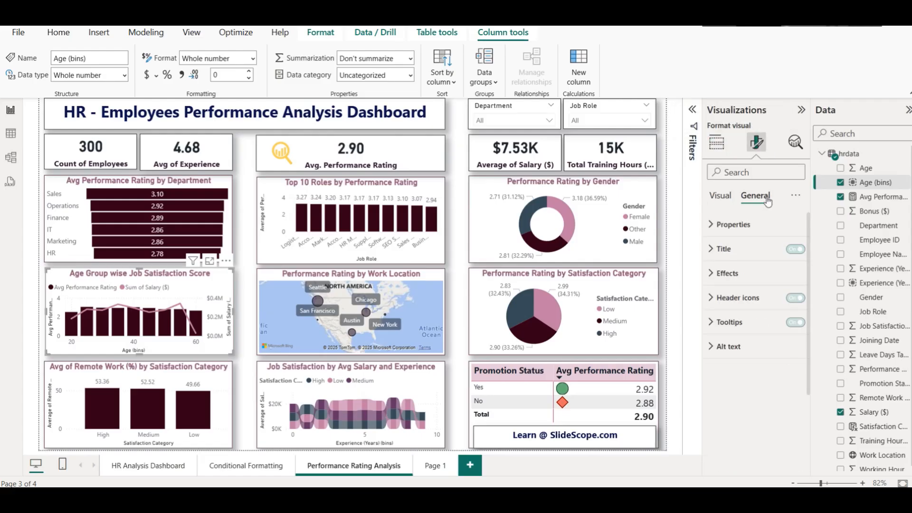
{"action": "left_click", "coordinate": [750, 251]}
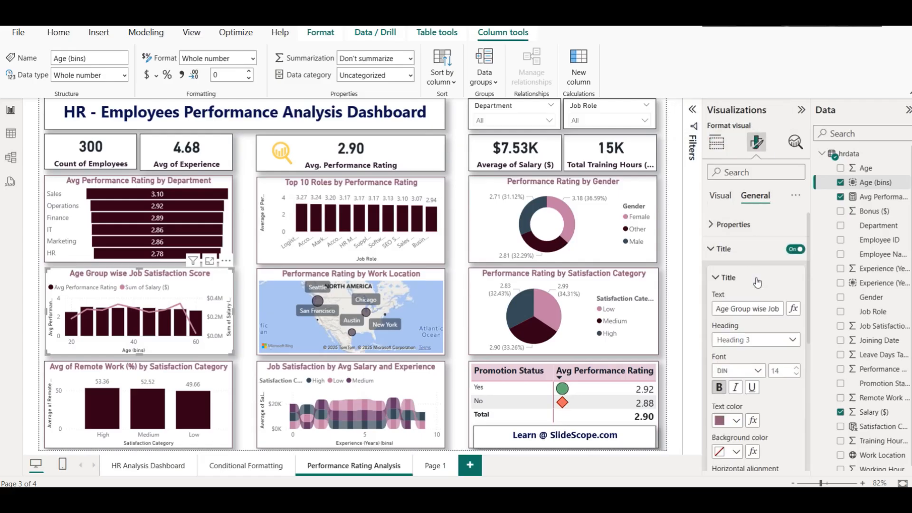
{"action": "left_click", "coordinate": [780, 309]}
{"action": "key", "text": "BackSpace"}
{"action": "key", "text": "ctrl+a"}
{"action": "type", "text": "Perfromance "}
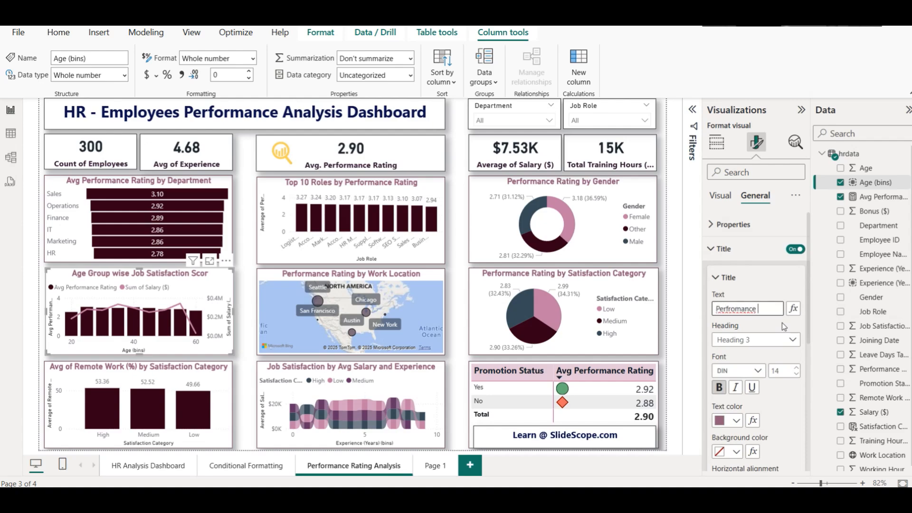
{"action": "type", "text": "Rar"}
{"action": "key", "text": "ctrl+a"}
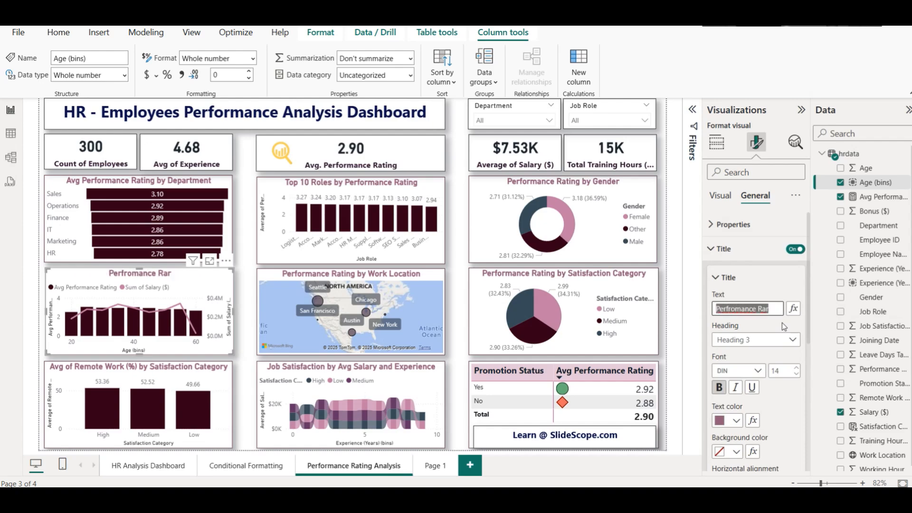
{"action": "type", "text": "Performanc"}
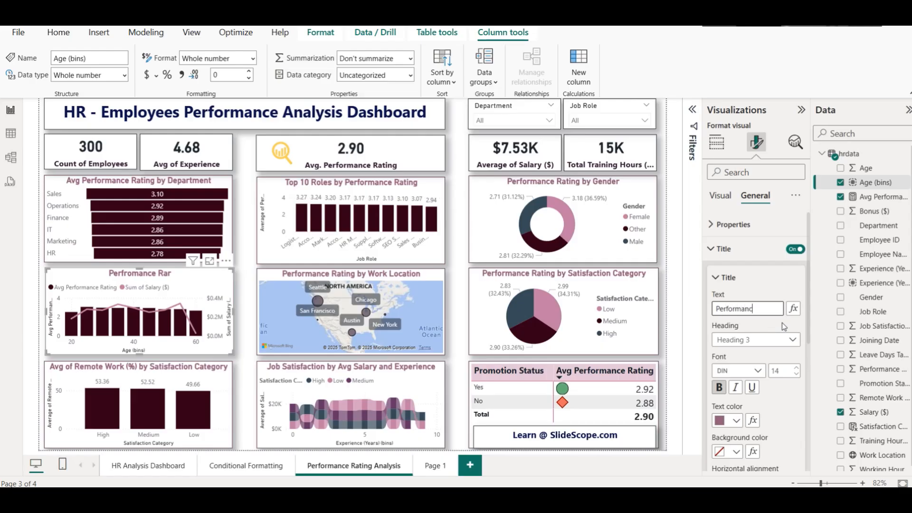
{"action": "type", "text": "e Rating by A"}
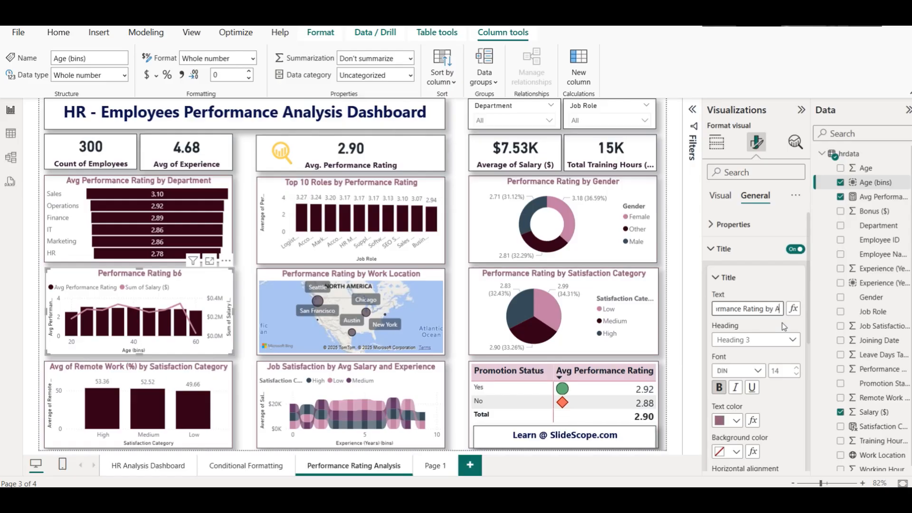
{"action": "type", "text": "ge G"}
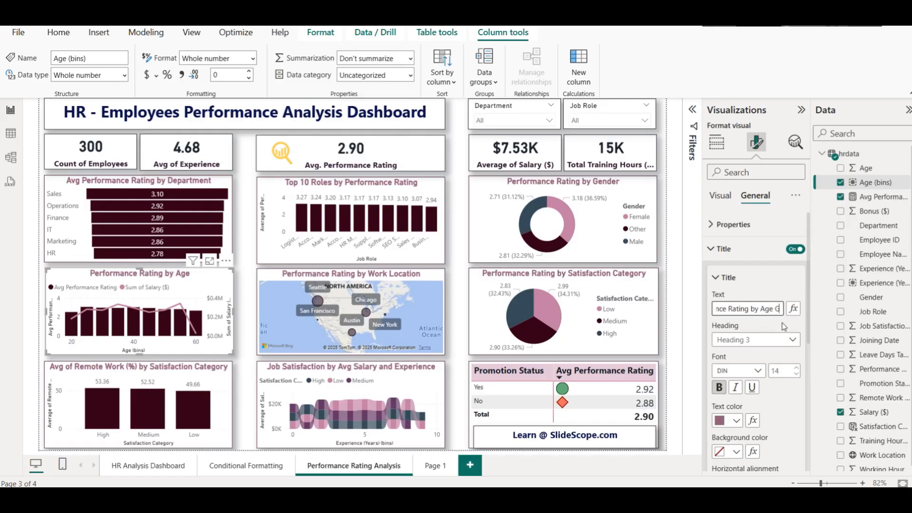
{"action": "type", "text": "roup"}
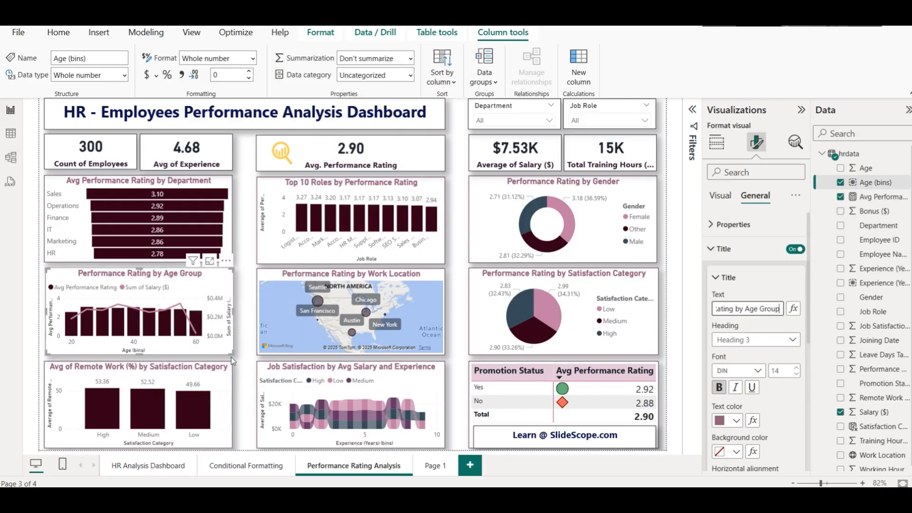
View the Performance Rating by Age Group chart in focus mode, inspect the ratings of several age bins, and return to the report.
{"action": "left_click", "coordinate": [210, 261]}
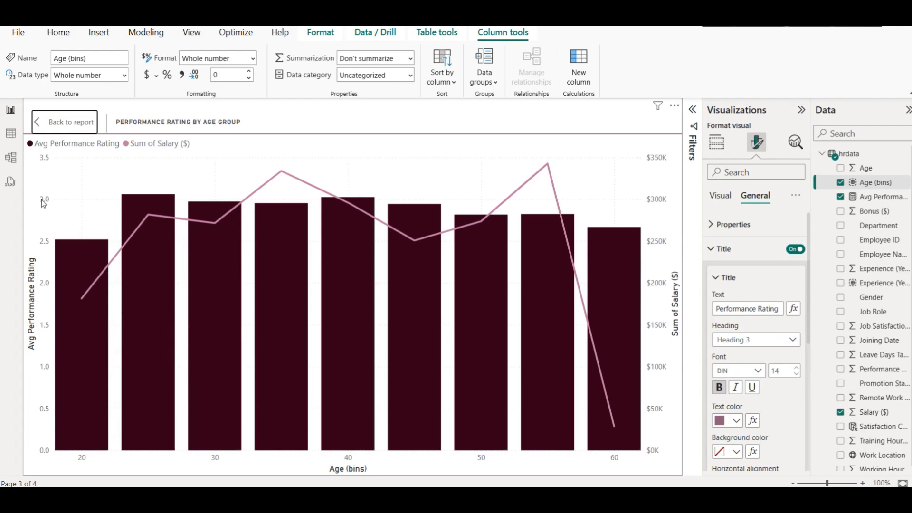
{"action": "mouse_move", "coordinate": [56, 246]}
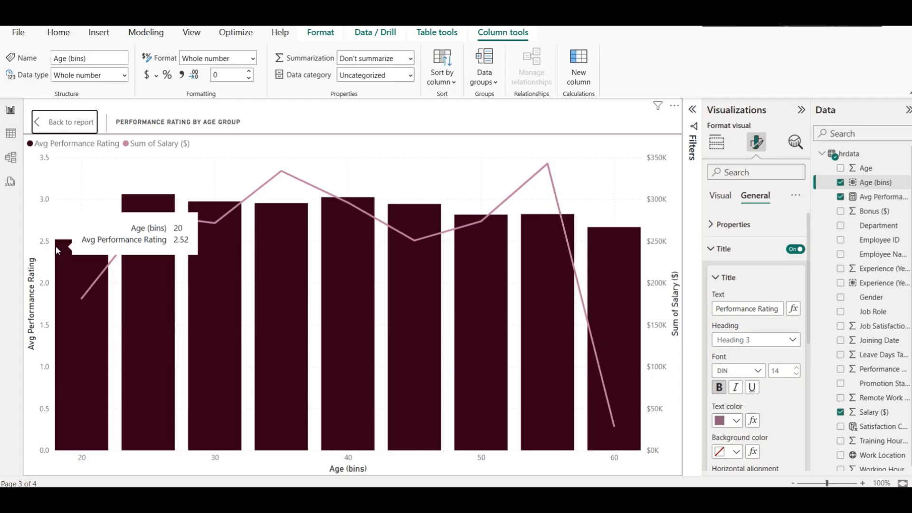
{"action": "mouse_move", "coordinate": [134, 227]}
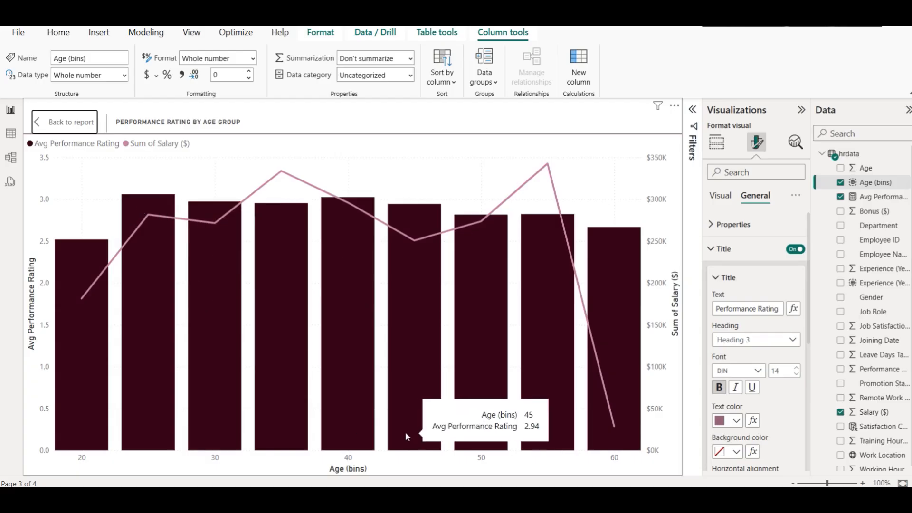
{"action": "mouse_move", "coordinate": [306, 258]}
{"action": "mouse_move", "coordinate": [340, 256]}
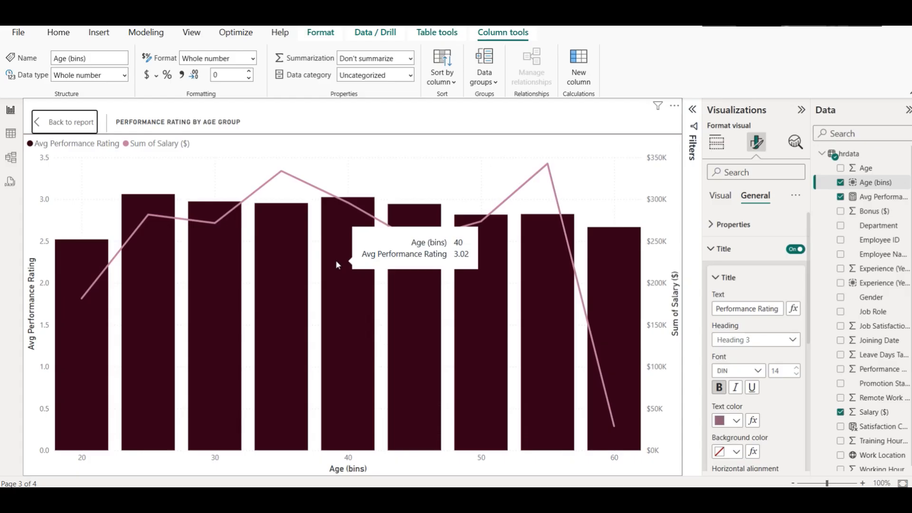
{"action": "left_click", "coordinate": [71, 122]}
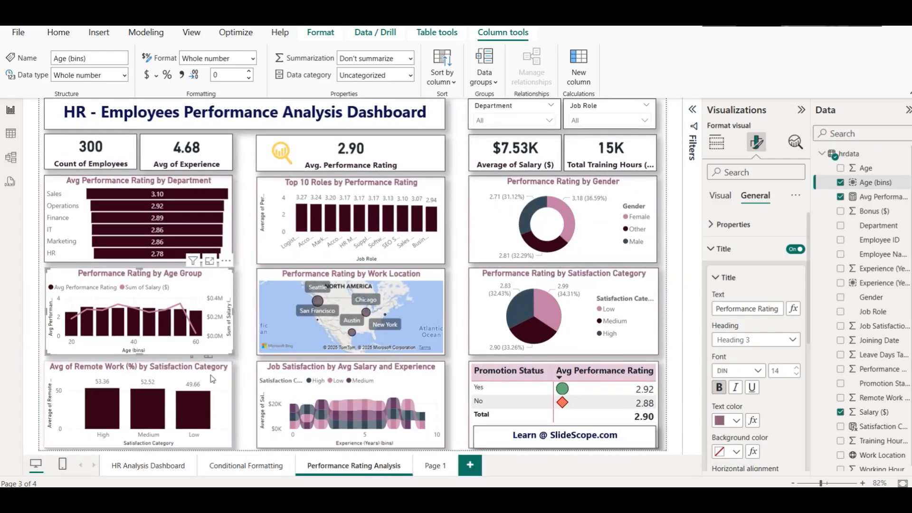
Select the remote work chart, examine the range of Remote Work (%) values in the hrdata table, and return to the report.
{"action": "left_click", "coordinate": [95, 374]}
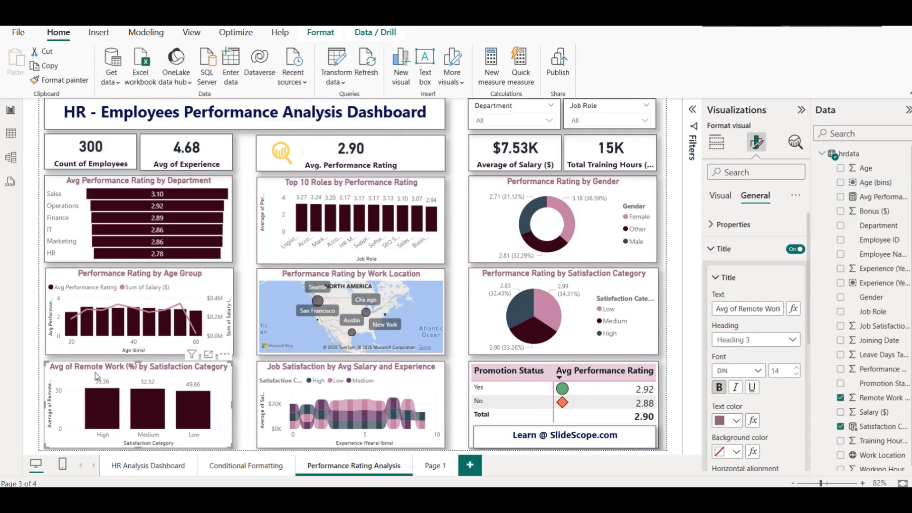
{"action": "left_click", "coordinate": [10, 133]}
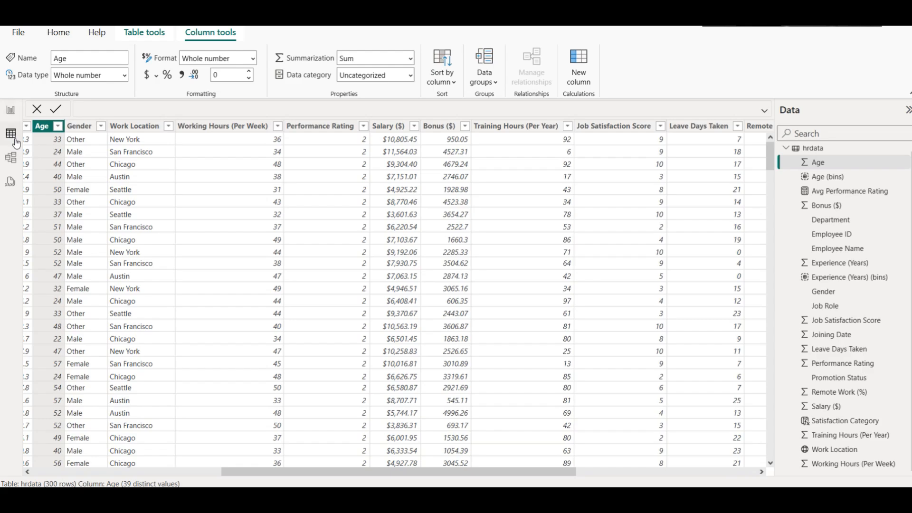
{"action": "left_click_drag", "start_coordinate": [430, 474], "coordinate": [663, 477]}
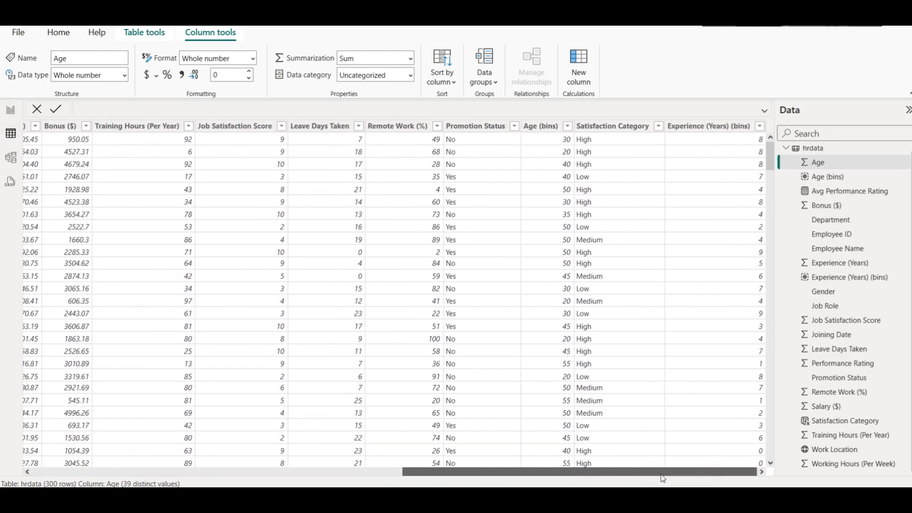
{"action": "left_click", "coordinate": [437, 127]}
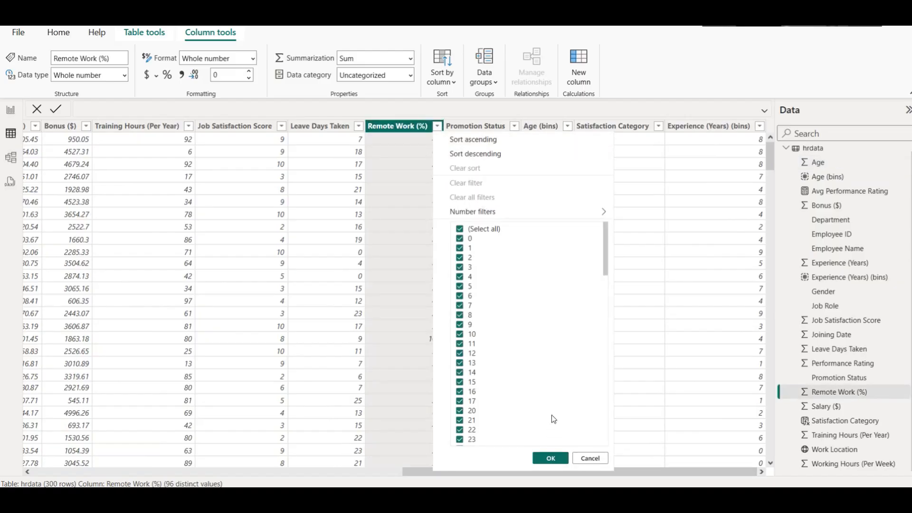
{"action": "scroll", "coordinate": [552, 416], "scroll_direction": "down", "scroll_amount": 10}
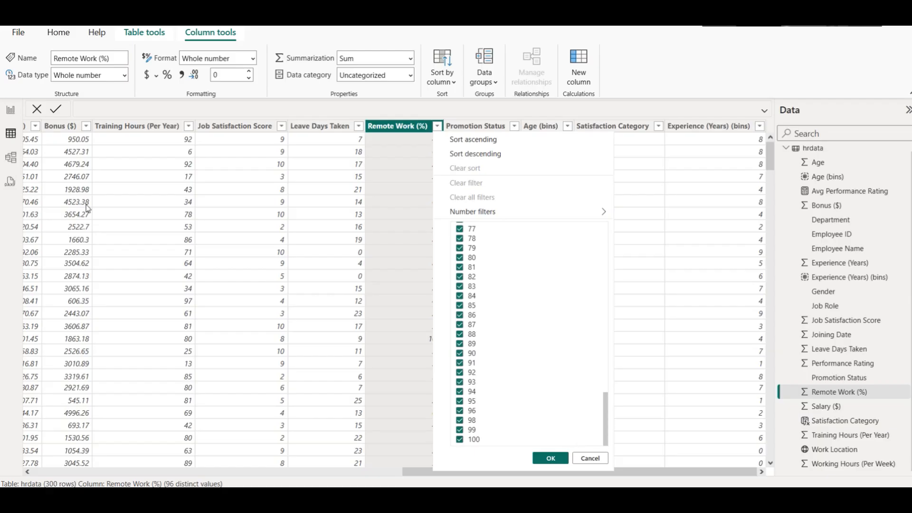
{"action": "left_click", "coordinate": [10, 110]}
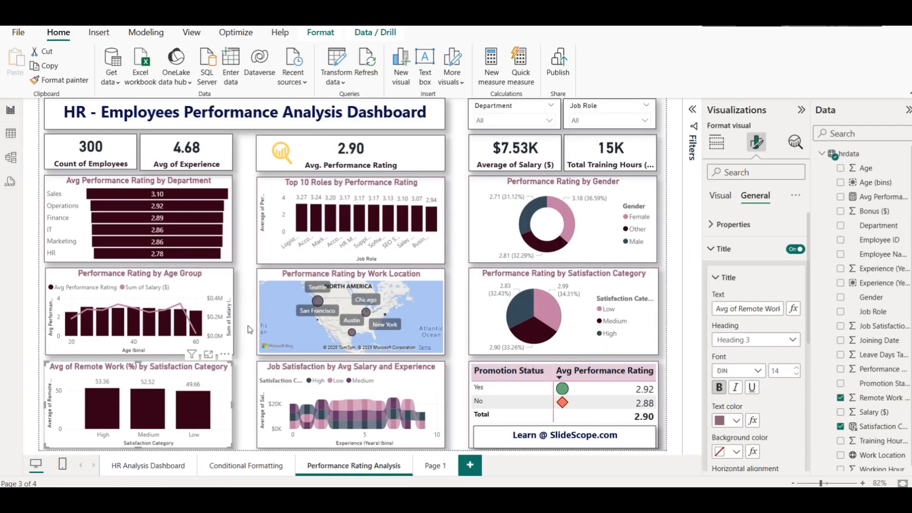
Create a bin group from the Remote Work (%) field, using the Number of bins type with a bin count of 10.
{"action": "scroll", "coordinate": [881, 369], "scroll_direction": "down", "scroll_amount": 1}
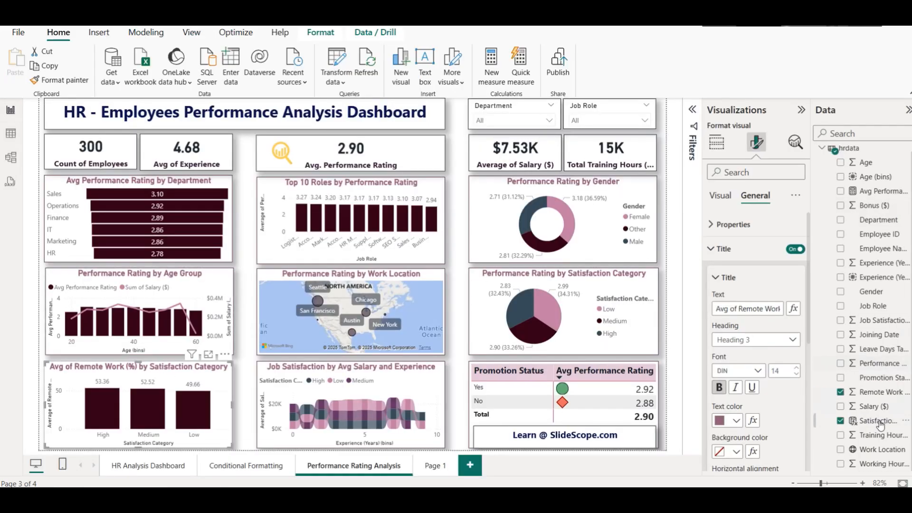
{"action": "left_click", "coordinate": [904, 396]}
{"action": "left_click", "coordinate": [853, 357]}
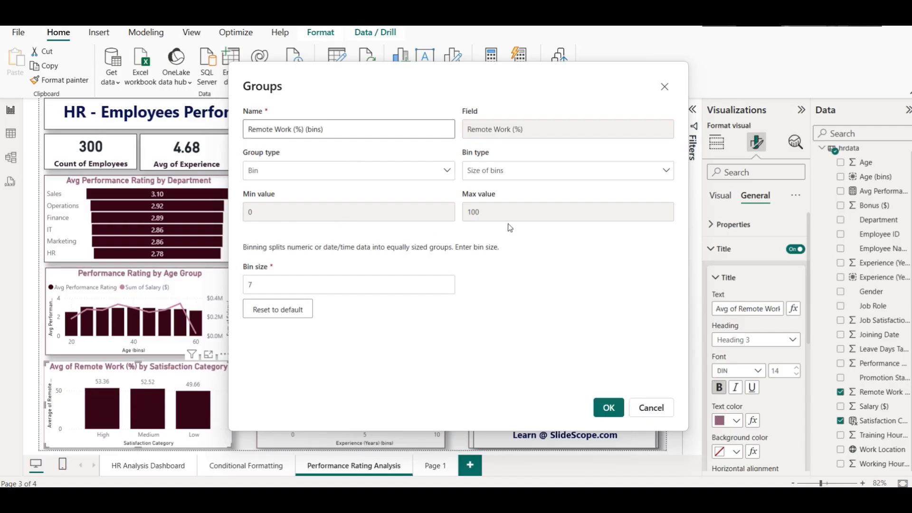
{"action": "left_click", "coordinate": [524, 172]}
{"action": "left_click", "coordinate": [526, 208]}
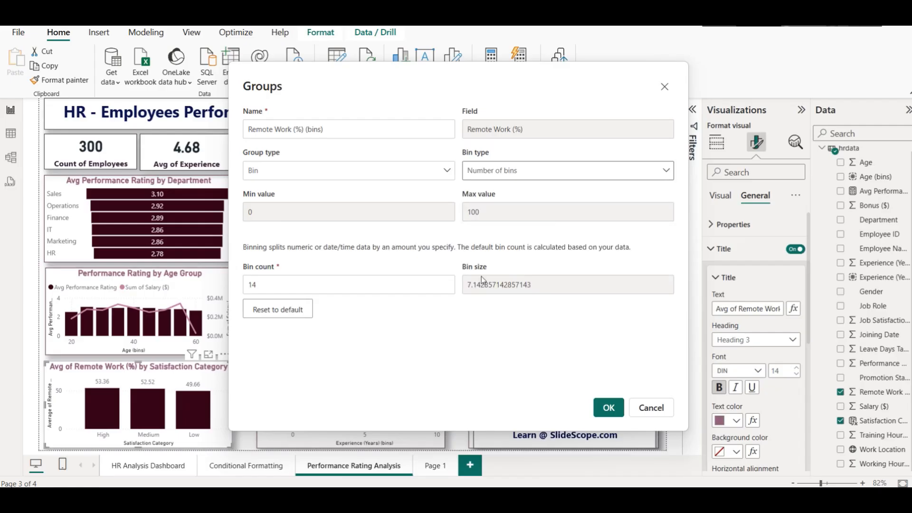
{"action": "left_click", "coordinate": [352, 284]}
{"action": "double_click", "coordinate": [352, 284]}
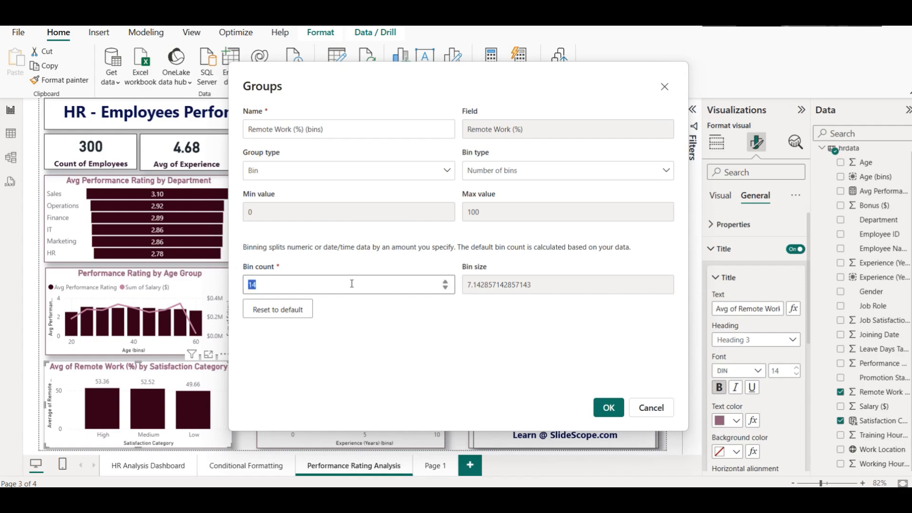
{"action": "type", "text": "10"}
{"action": "left_click", "coordinate": [608, 408]}
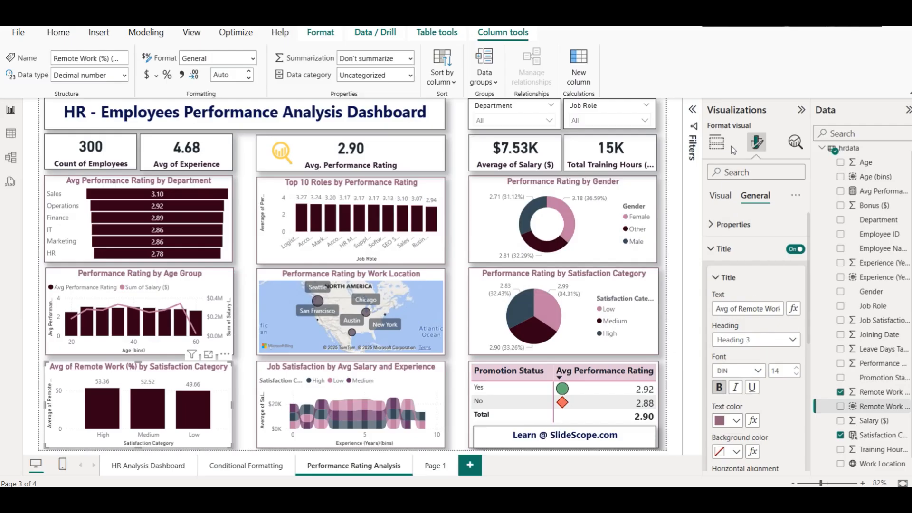
Replace the remote work chart's X-axis with Remote Work (%) (bins) and its Y-axis with Avg Performance Rating.
{"action": "left_click", "coordinate": [716, 141]}
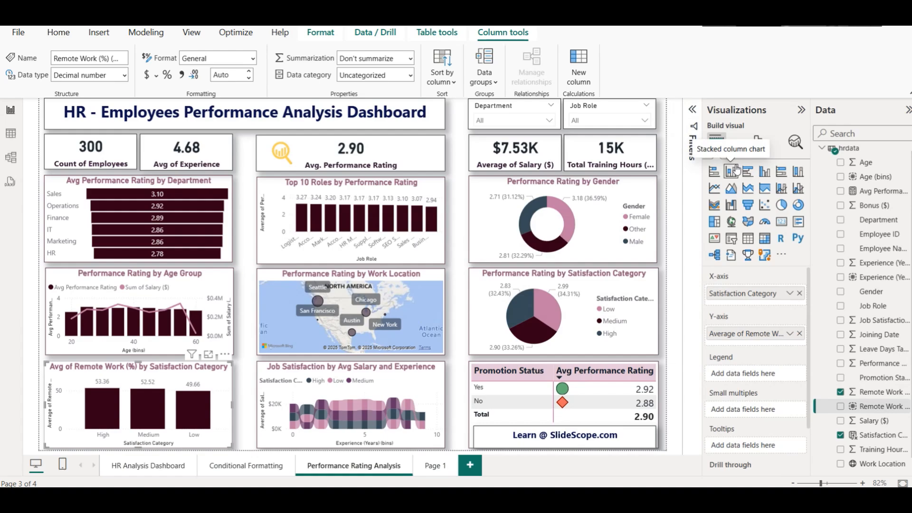
{"action": "left_click", "coordinate": [800, 293]}
{"action": "left_click_drag", "start_coordinate": [855, 407], "coordinate": [758, 295]}
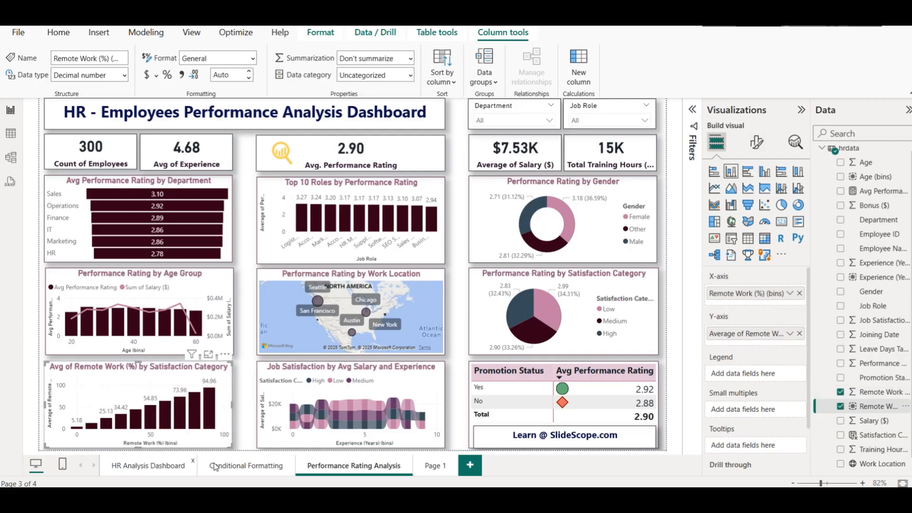
{"action": "mouse_move", "coordinate": [209, 430]}
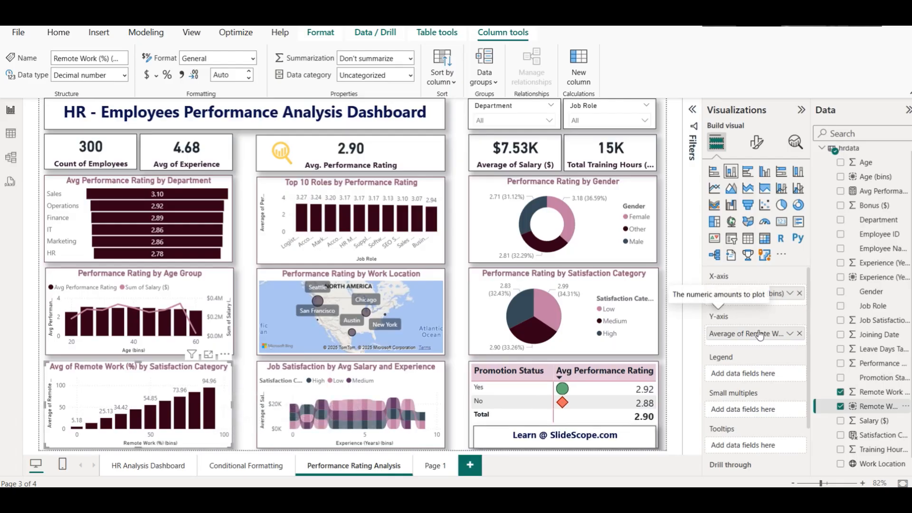
{"action": "left_click", "coordinate": [800, 333]}
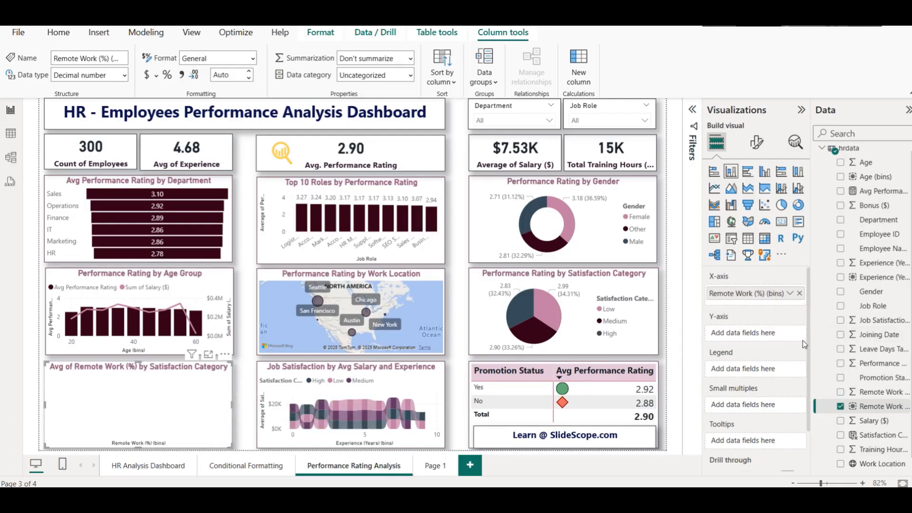
{"action": "left_click_drag", "start_coordinate": [867, 195], "coordinate": [740, 334]}
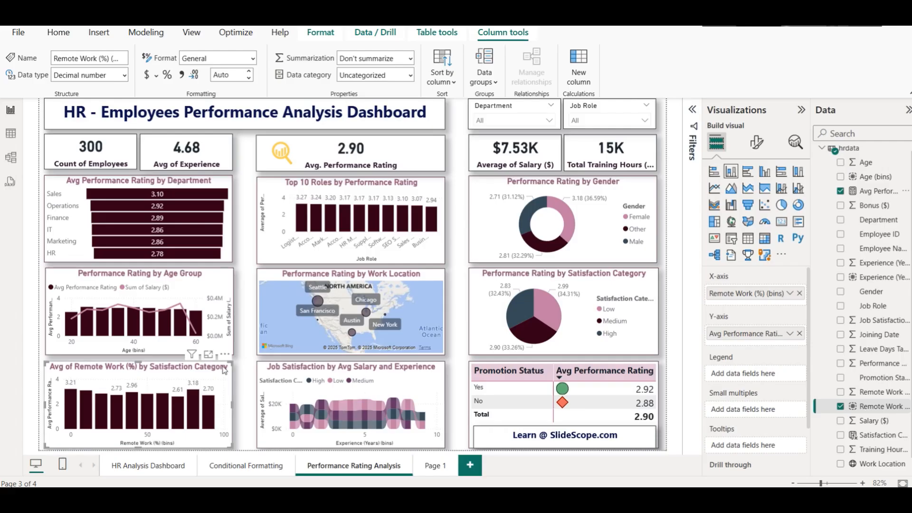
View the remote work chart in focus mode, compare the performance ratings of the lowest and highest bins, and return to the report.
{"action": "left_click", "coordinate": [209, 354]}
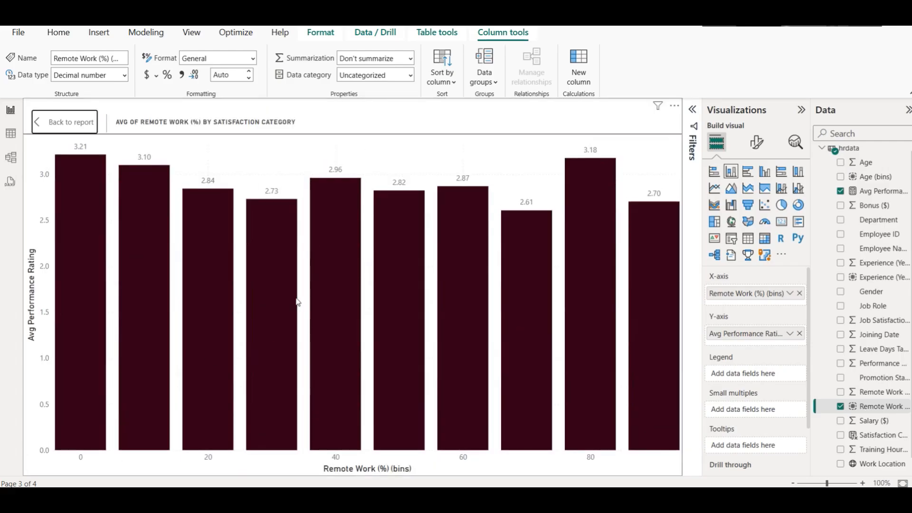
{"action": "mouse_move", "coordinate": [81, 226]}
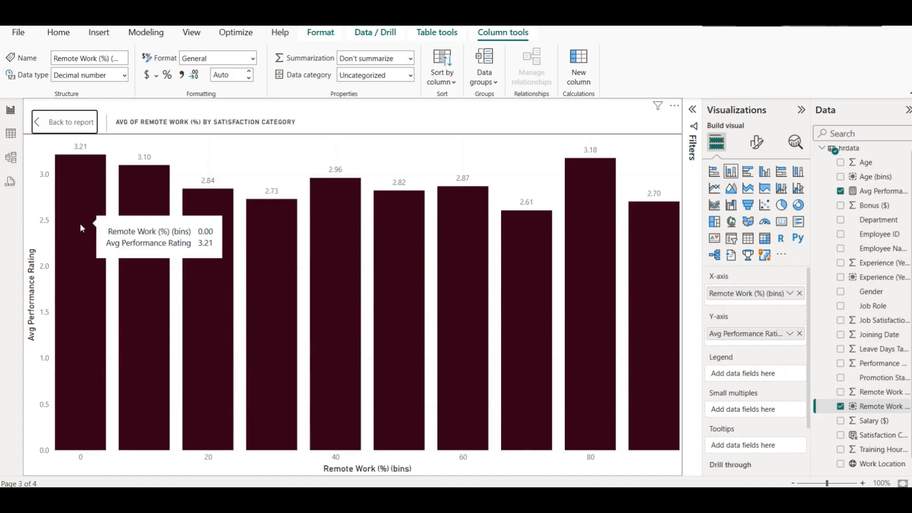
{"action": "mouse_move", "coordinate": [662, 221]}
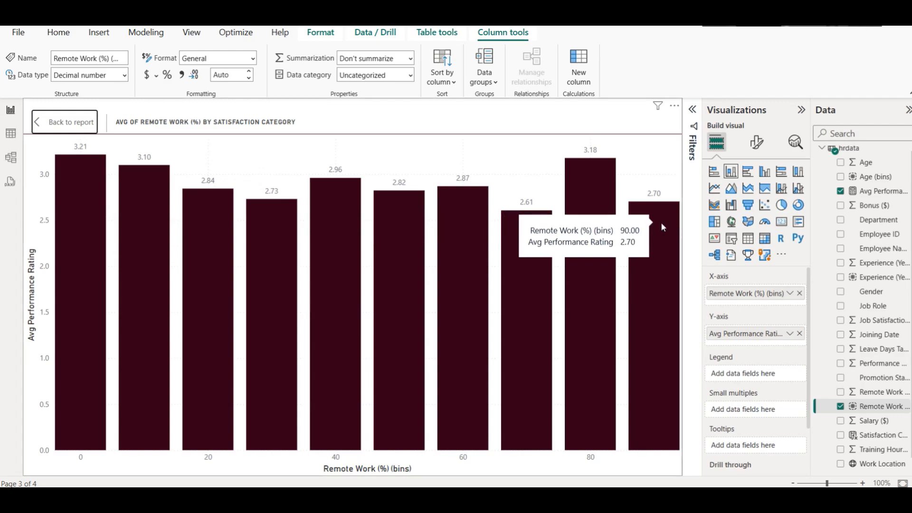
{"action": "mouse_move", "coordinate": [532, 257]}
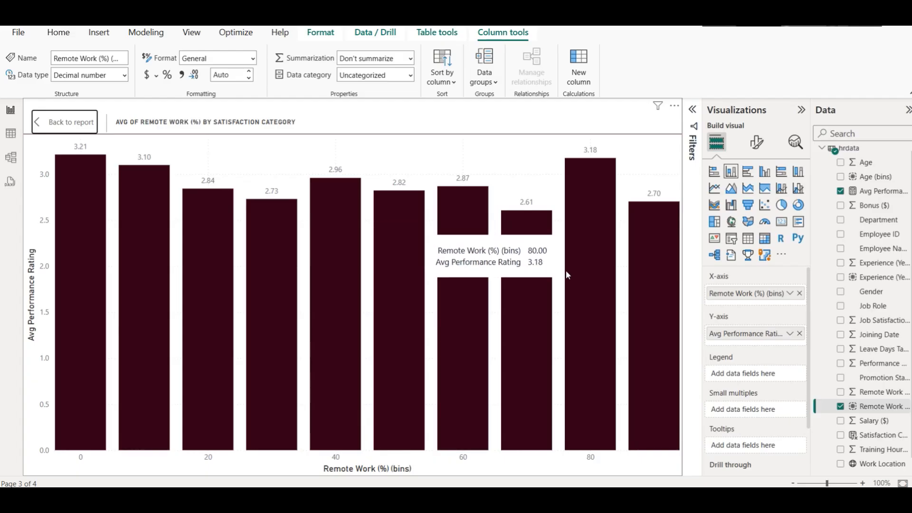
{"action": "left_click", "coordinate": [74, 126]}
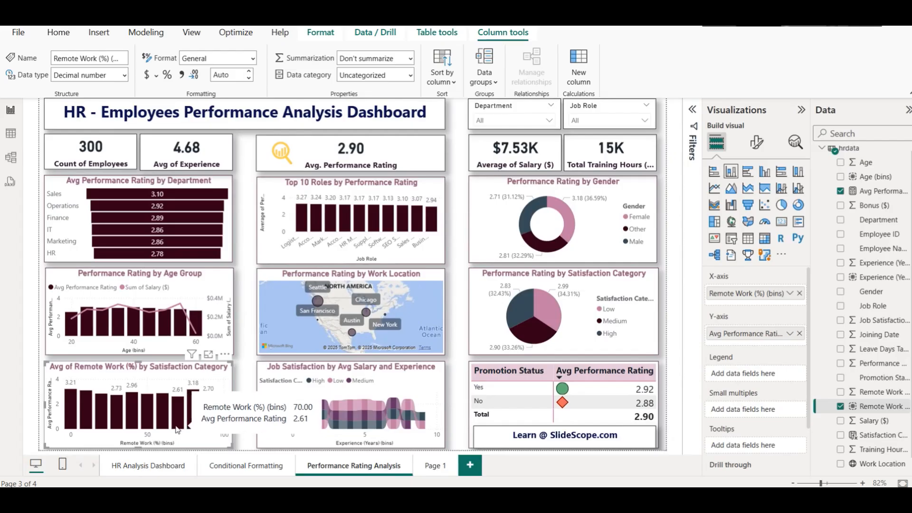
Change the remote work chart's title to "Performance Rating by Remote Work %".
{"action": "left_click", "coordinate": [757, 142]}
{"action": "left_click", "coordinate": [756, 197]}
{"action": "left_click", "coordinate": [723, 248]}
{"action": "triple_click", "coordinate": [732, 306]}
{"action": "type", "text": "Per"}
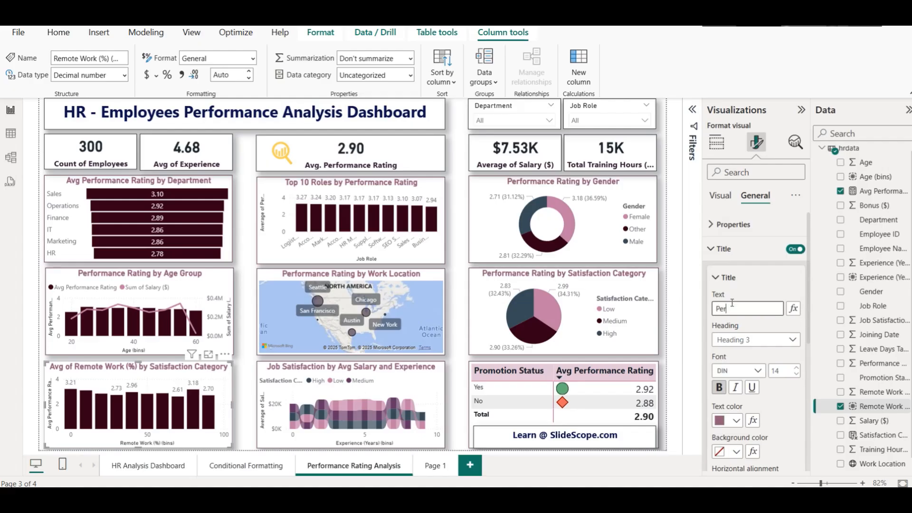
{"action": "type", "text": "formance Rating by Rem"}
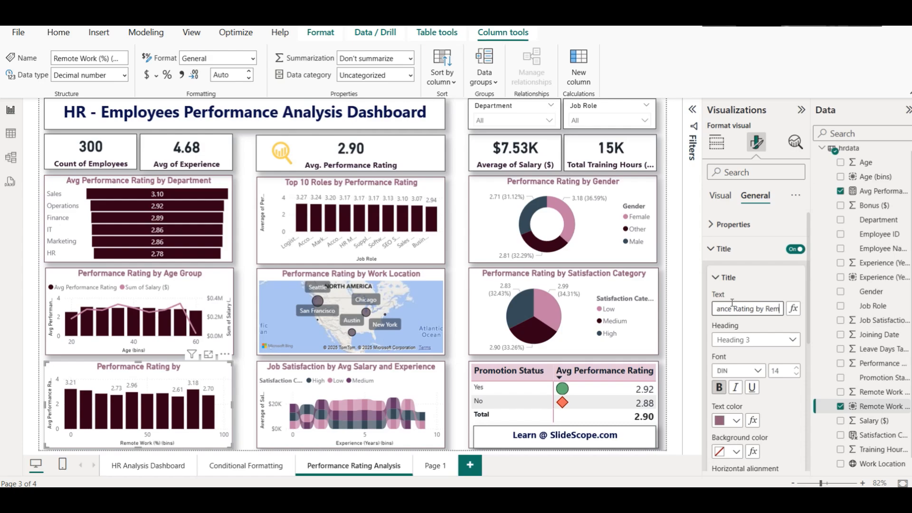
{"action": "type", "text": "ote Work %"}
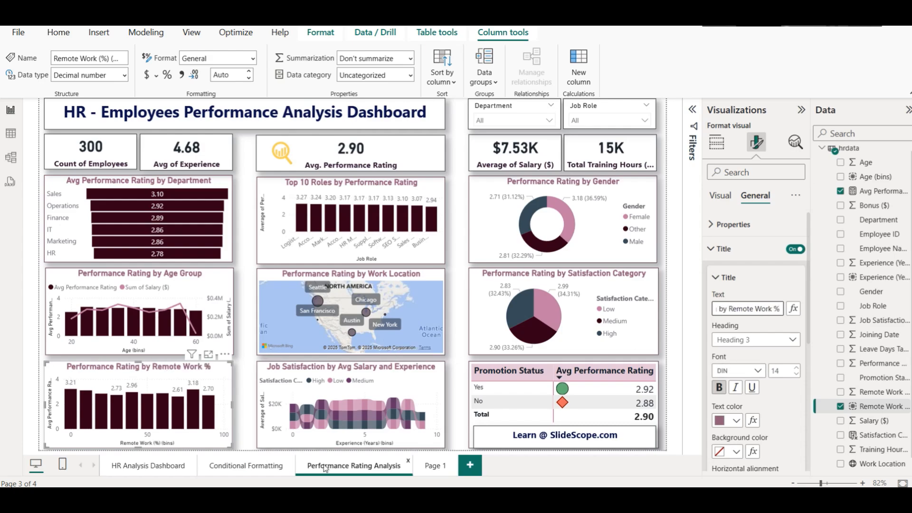
Apply gradient conditional formatting to the remote work chart's columns, based on Avg Performance Rating from lowest to highest value.
{"action": "left_click", "coordinate": [232, 400]}
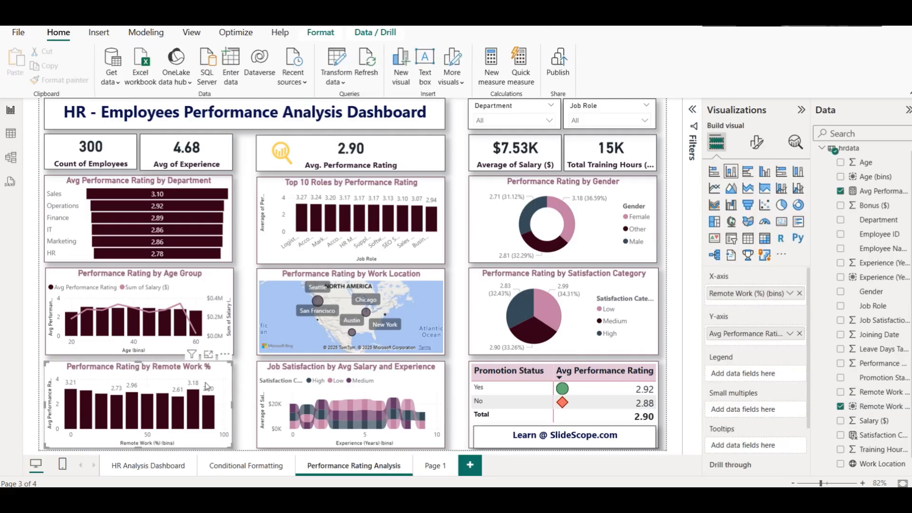
{"action": "left_click", "coordinate": [757, 143]}
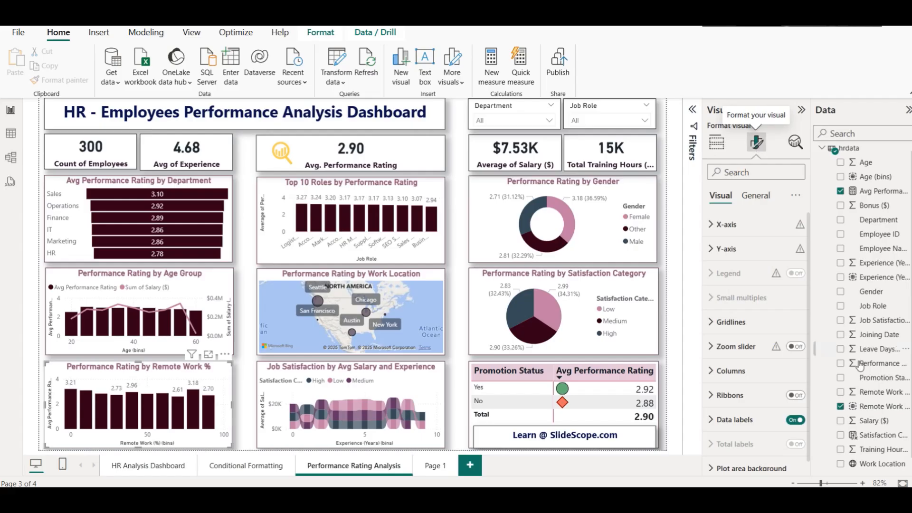
{"action": "scroll", "coordinate": [741, 343], "scroll_direction": "down", "scroll_amount": 1}
{"action": "left_click", "coordinate": [731, 361]}
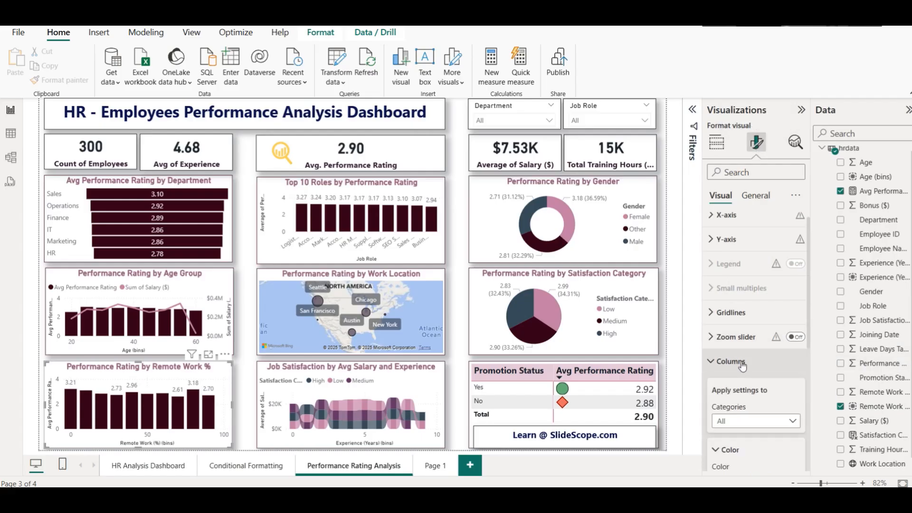
{"action": "scroll", "coordinate": [760, 342], "scroll_direction": "down", "scroll_amount": 3}
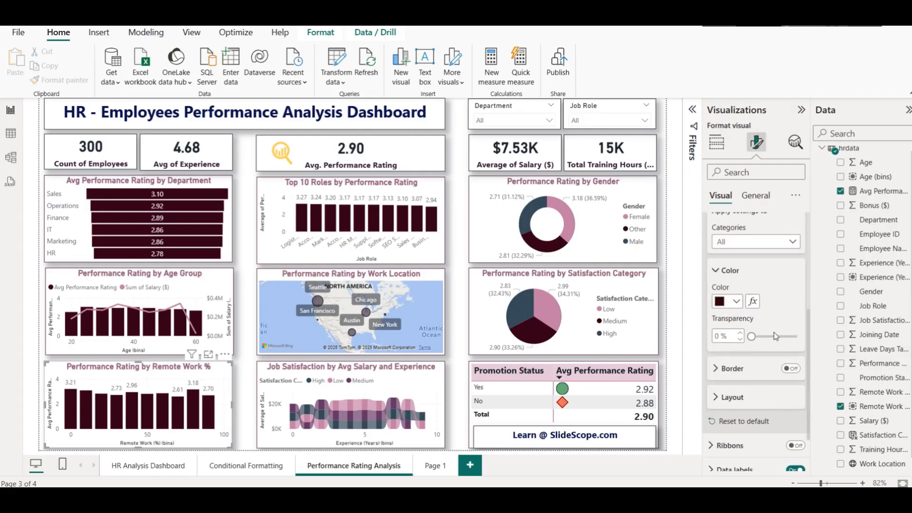
{"action": "left_click", "coordinate": [752, 303]}
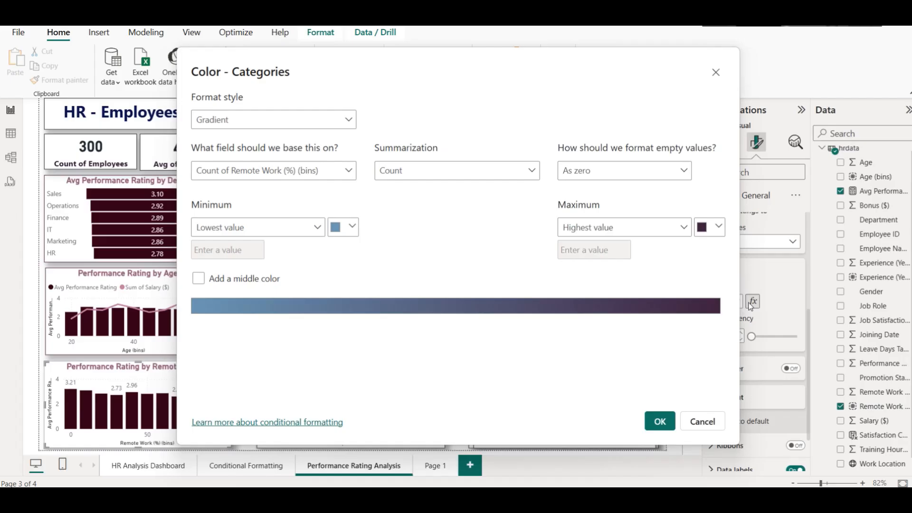
{"action": "left_click_drag", "start_coordinate": [423, 90], "coordinate": [545, 63]}
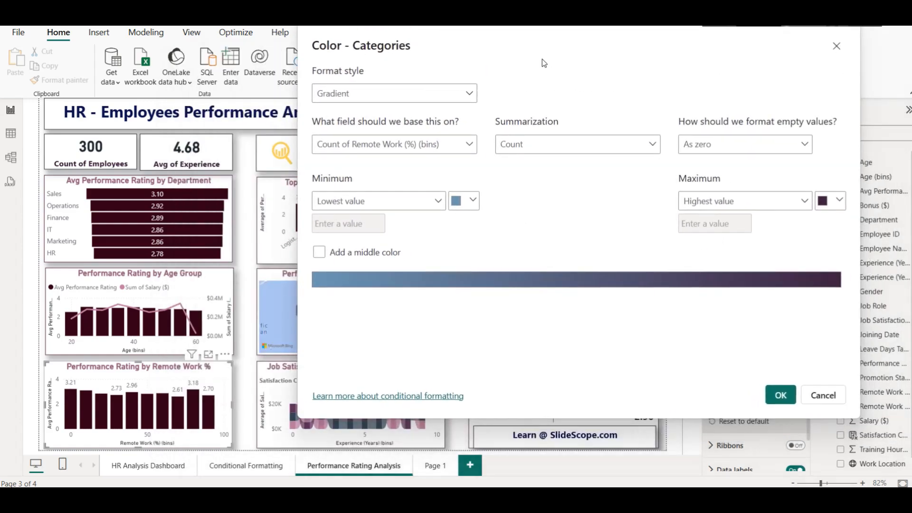
{"action": "left_click", "coordinate": [407, 145]}
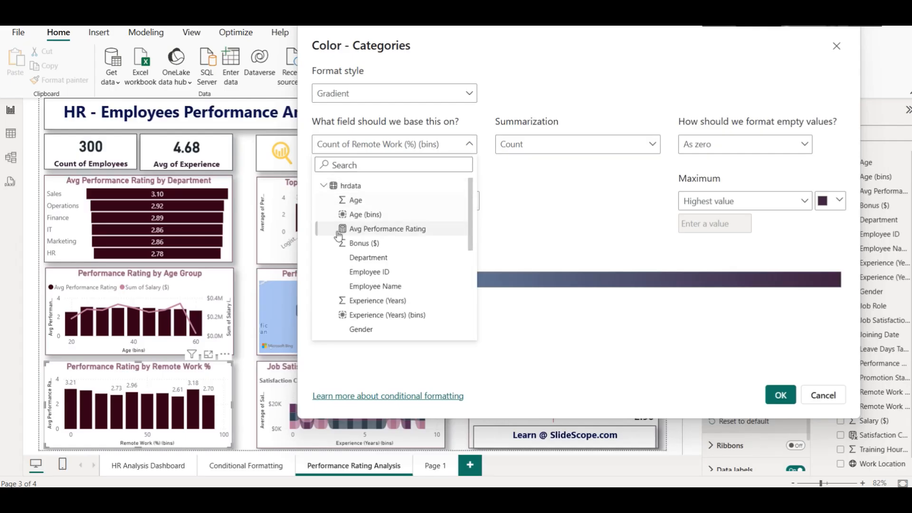
{"action": "left_click", "coordinate": [339, 229]}
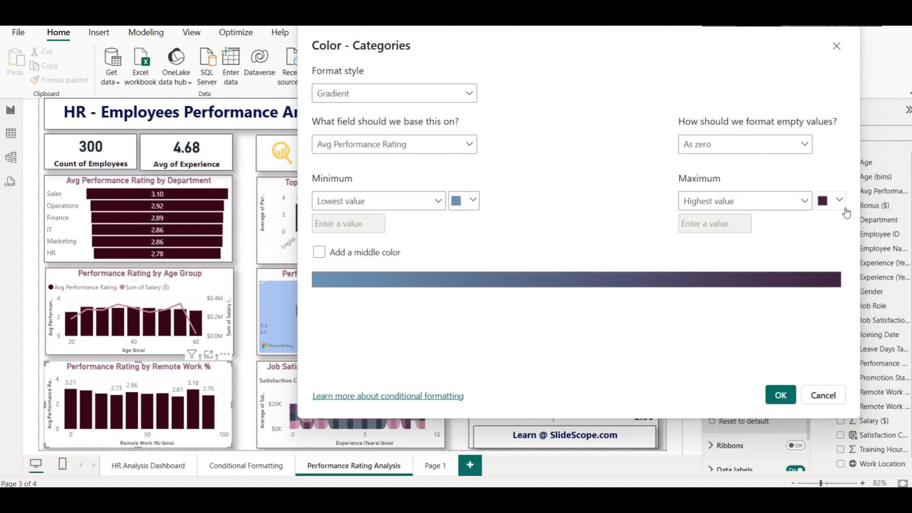
{"action": "left_click", "coordinate": [780, 395]}
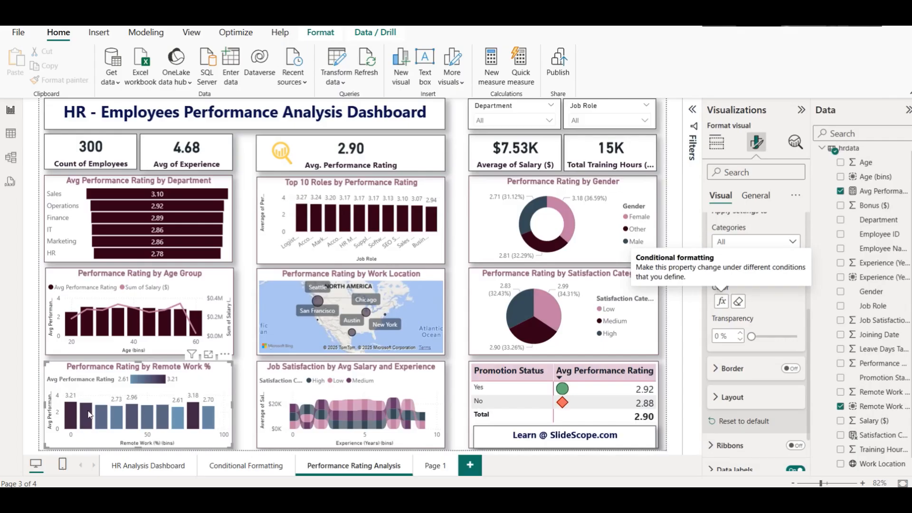
Turn off the legend of the remote work chart.
{"action": "scroll", "coordinate": [774, 281], "scroll_direction": "up", "scroll_amount": 4}
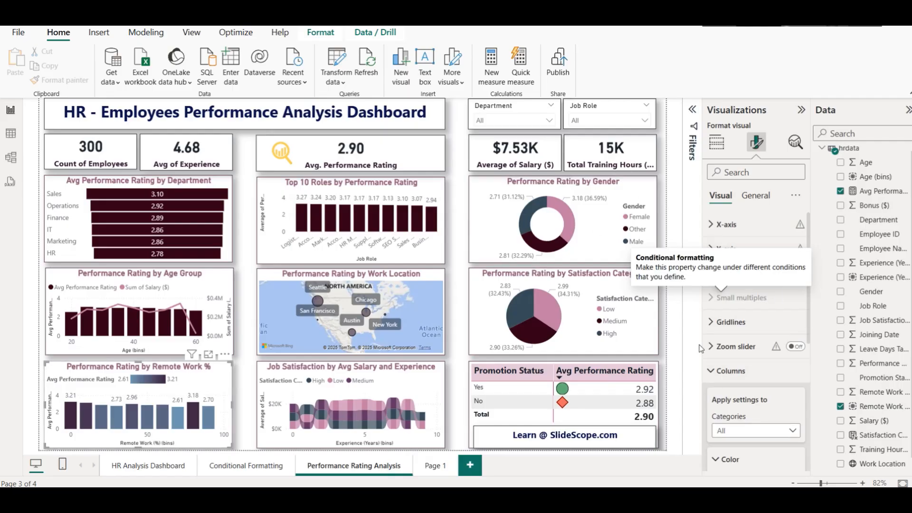
{"action": "left_click", "coordinate": [796, 273]}
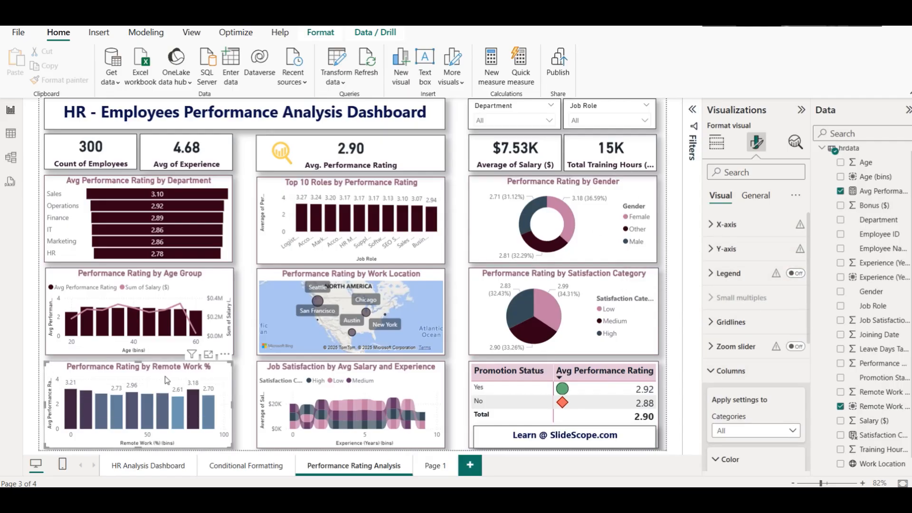
{"action": "left_click", "coordinate": [796, 273]}
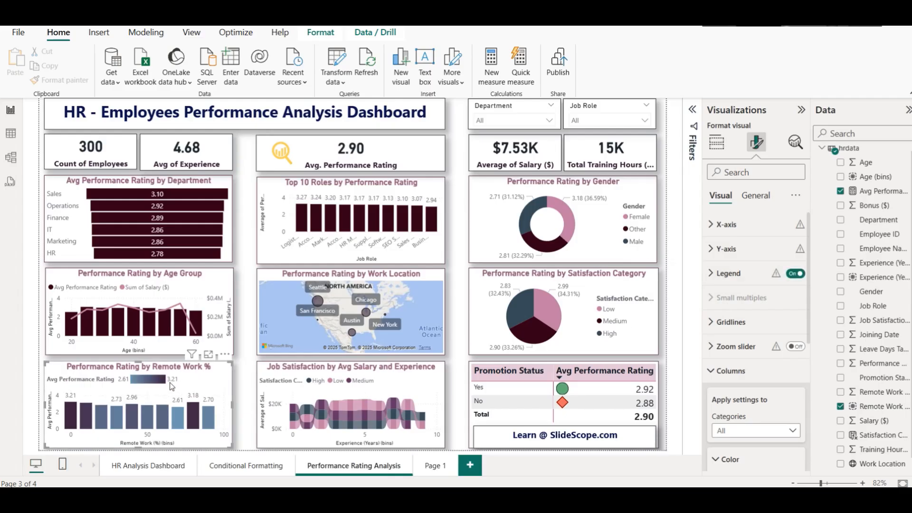
{"action": "left_click", "coordinate": [796, 274]}
{"action": "mouse_move", "coordinate": [778, 274]}
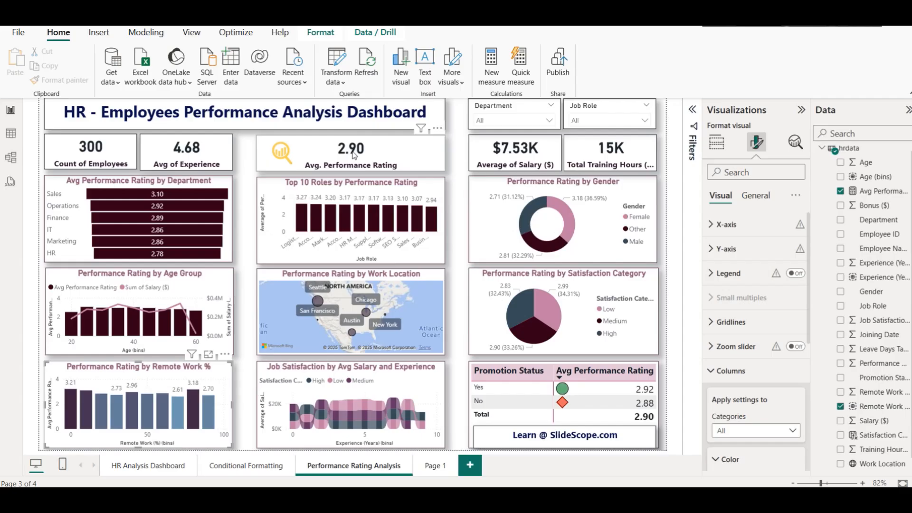
Check the fields of the job satisfaction and age group charts, examine the job satisfaction ribbon chart in focus mode, and return to the report.
{"action": "left_click", "coordinate": [365, 370]}
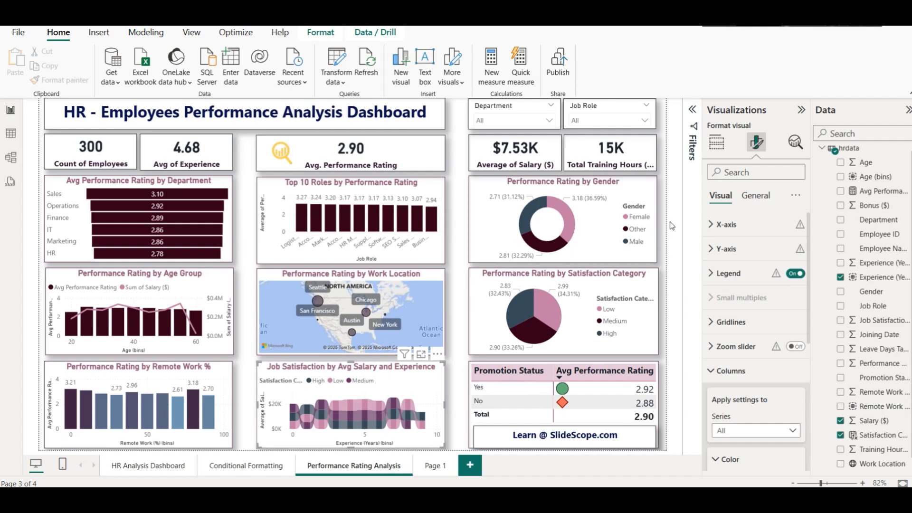
{"action": "left_click", "coordinate": [717, 142]}
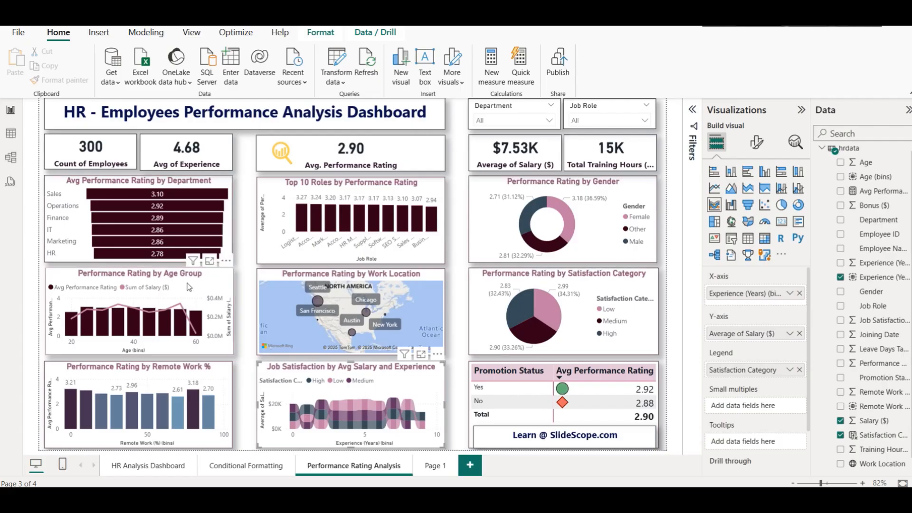
{"action": "left_click", "coordinate": [219, 277]}
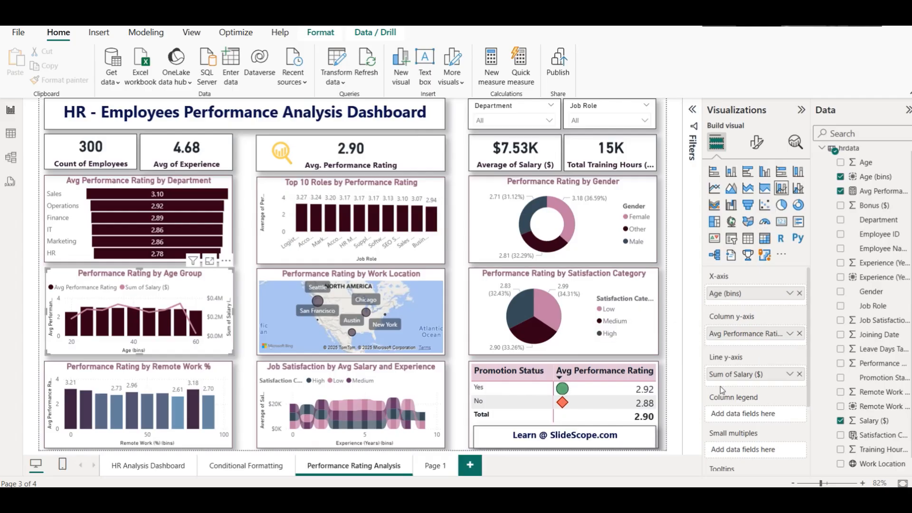
{"action": "left_click", "coordinate": [439, 389]}
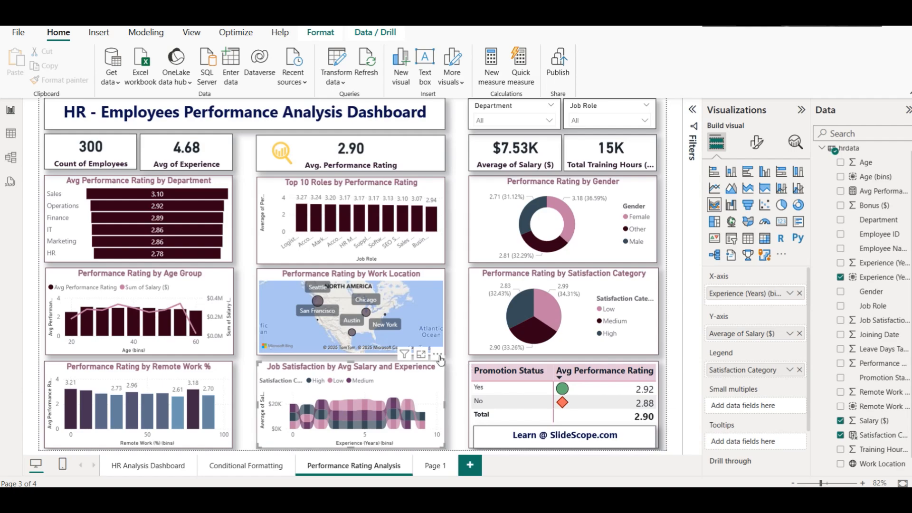
{"action": "left_click", "coordinate": [421, 355]}
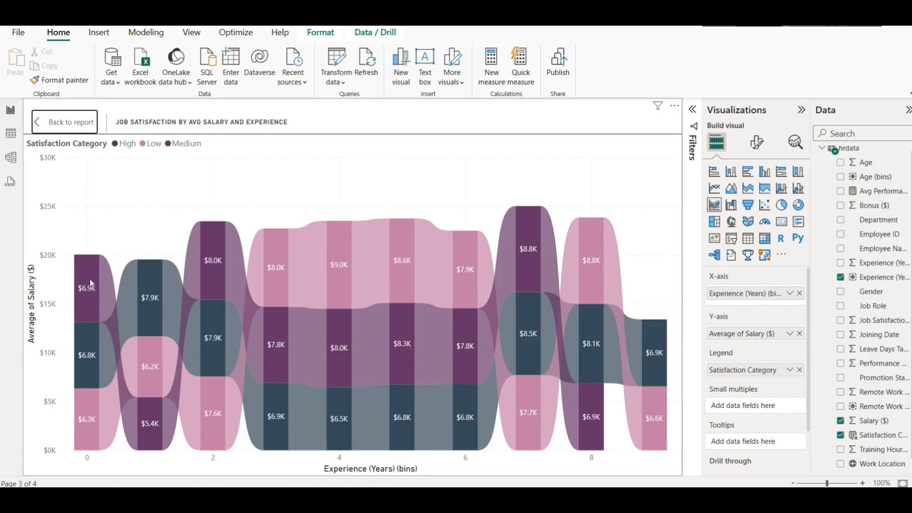
{"action": "mouse_move", "coordinate": [91, 283]}
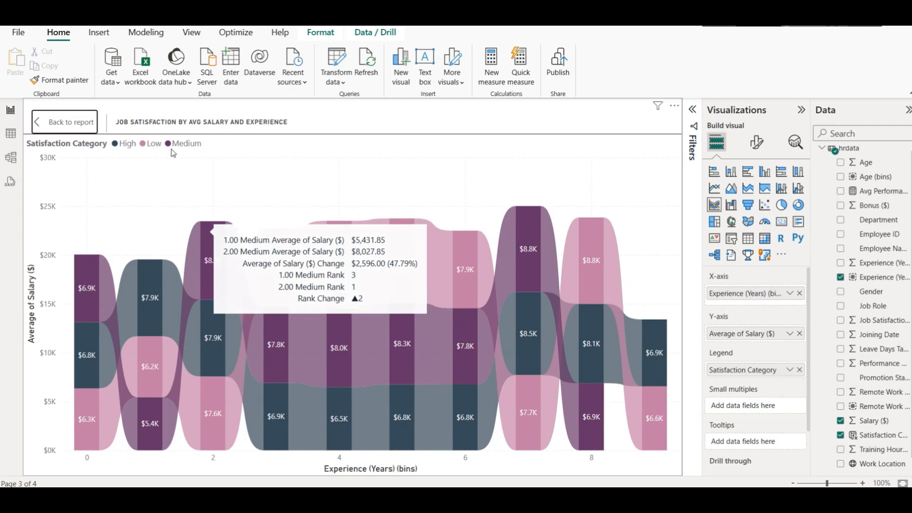
{"action": "left_click", "coordinate": [76, 122]}
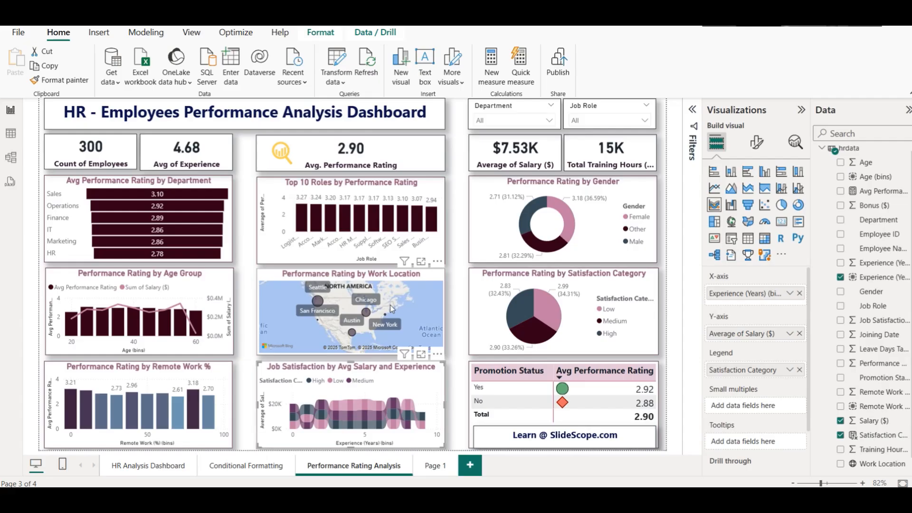
Replace the job satisfaction ribbon chart's fields with Department on the X-axis, Avg Performance Rating on the Y-axis and Gender as the legend.
{"action": "scroll", "coordinate": [903, 356], "scroll_direction": "down", "scroll_amount": 1}
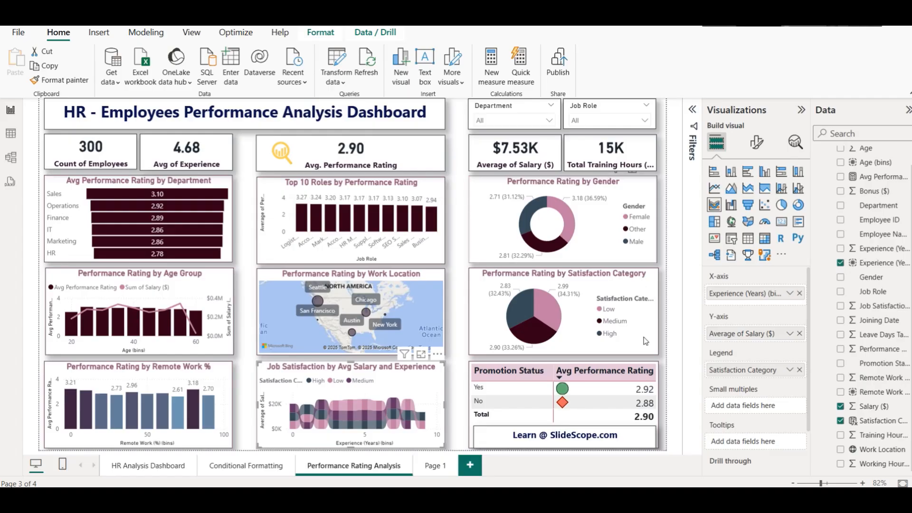
{"action": "left_click", "coordinate": [800, 294]}
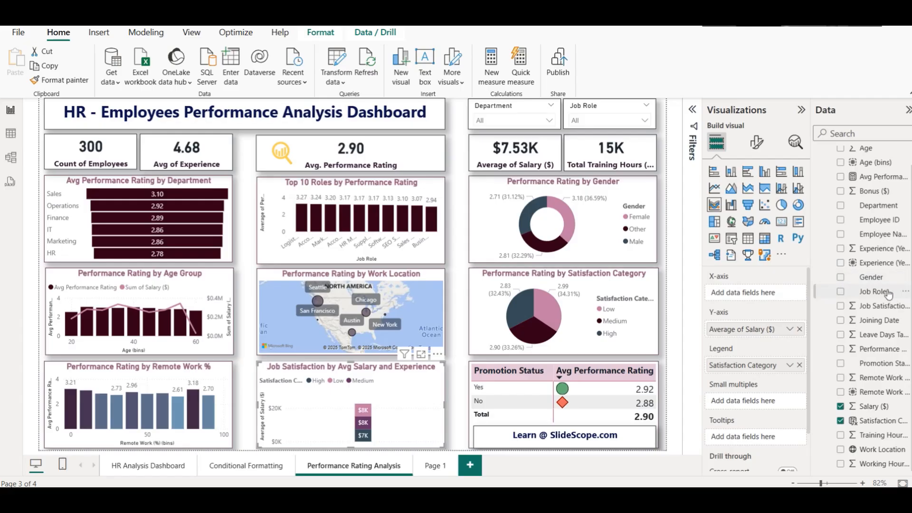
{"action": "left_click_drag", "start_coordinate": [888, 207], "coordinate": [748, 298]}
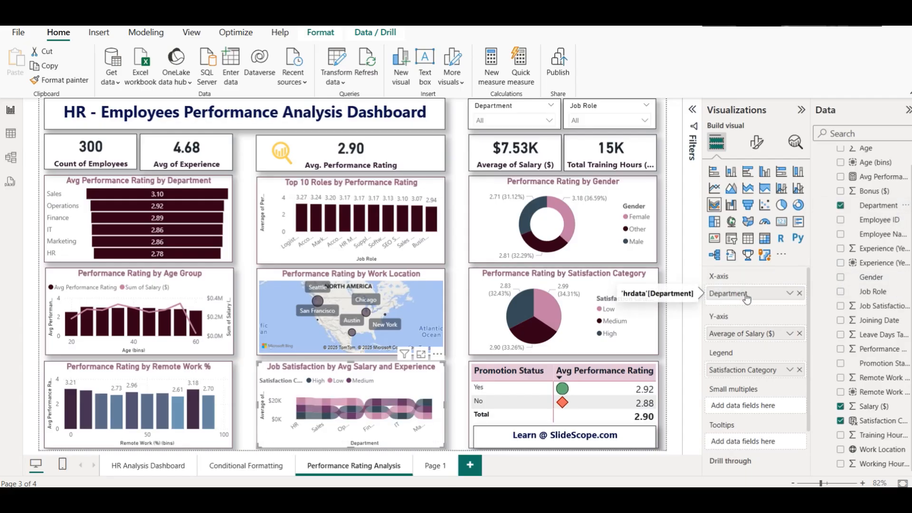
{"action": "left_click", "coordinate": [800, 333]}
{"action": "left_click_drag", "start_coordinate": [877, 177], "coordinate": [743, 335]}
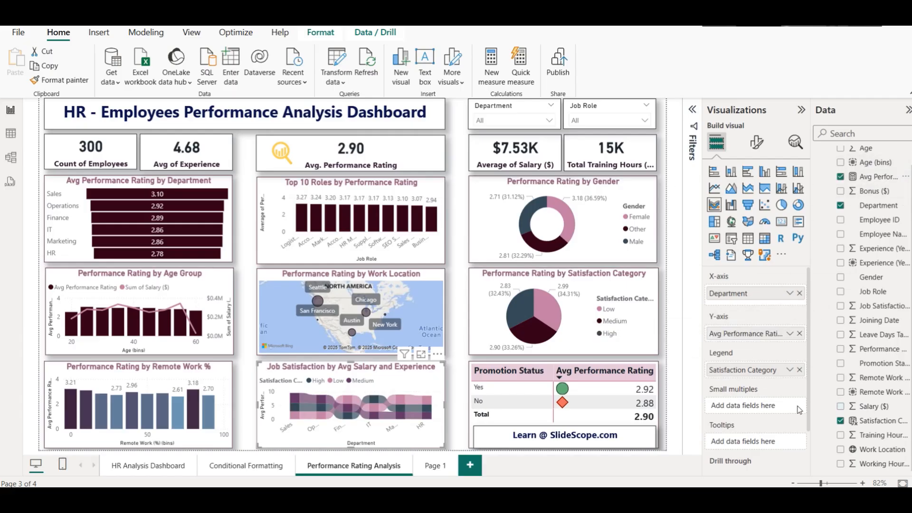
{"action": "left_click", "coordinate": [800, 370]}
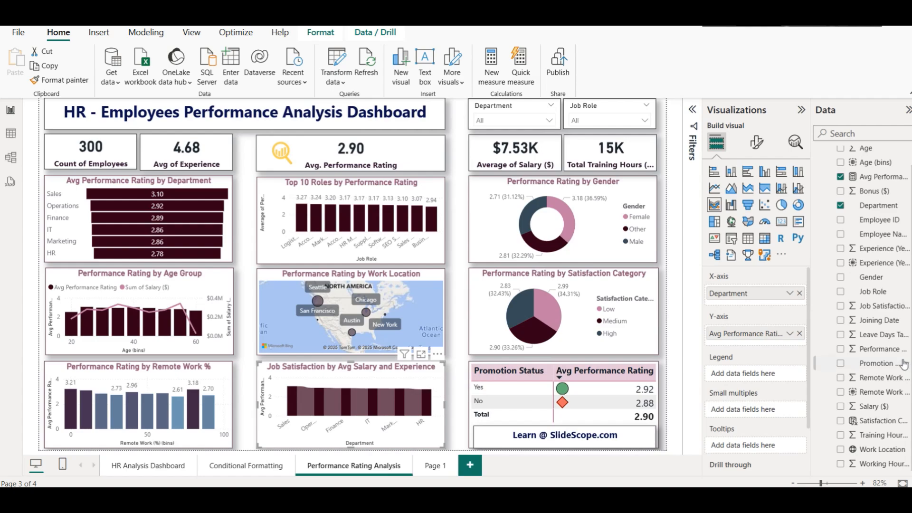
{"action": "left_click_drag", "start_coordinate": [869, 278], "coordinate": [750, 370]}
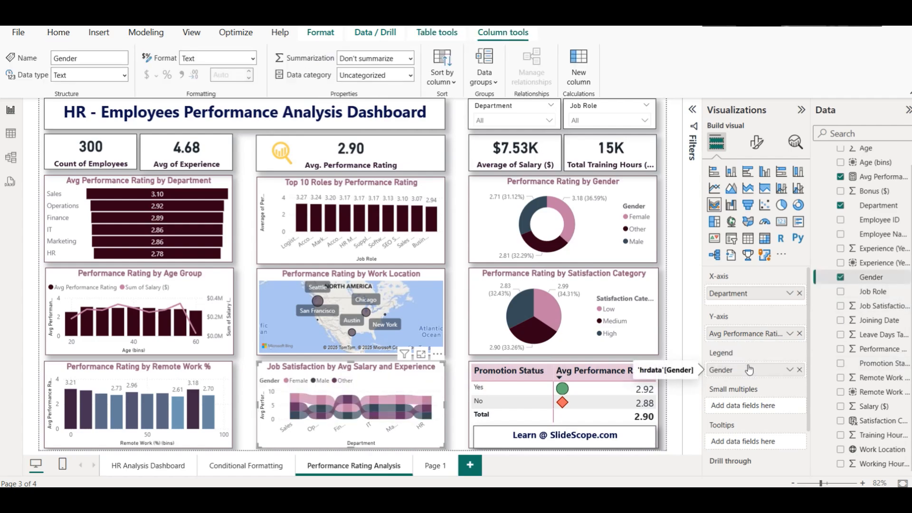
Change the ribbon chart's title to "Per Rating by Gender and Department".
{"action": "left_click", "coordinate": [757, 141]}
{"action": "left_click", "coordinate": [757, 199]}
{"action": "left_click", "coordinate": [737, 248]}
{"action": "left_click", "coordinate": [732, 309]}
{"action": "type", "text": "Per"}
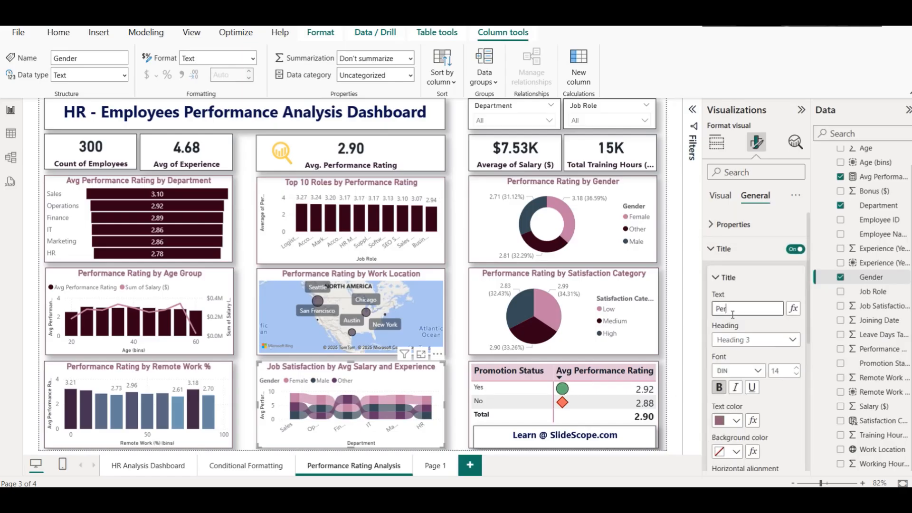
{"action": "type", "text": " Rating by Gender and"}
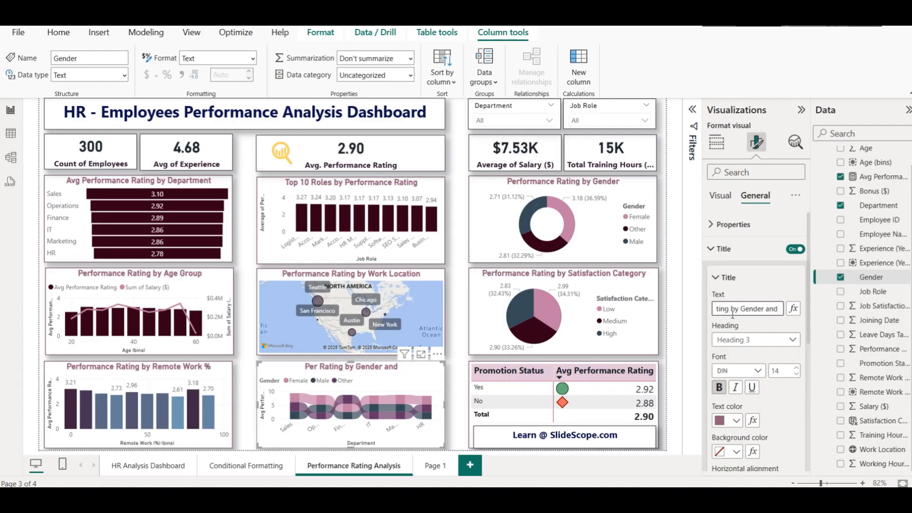
{"action": "type", "text": " Department"}
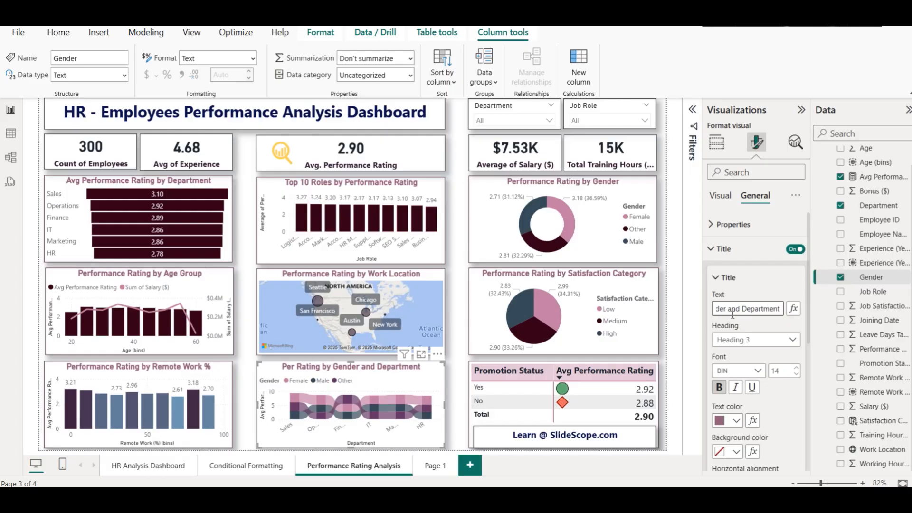
Examine the gender and department ribbon chart in focus mode, comparing ratings and rank changes across departments, and return to the report.
{"action": "left_click", "coordinate": [421, 354]}
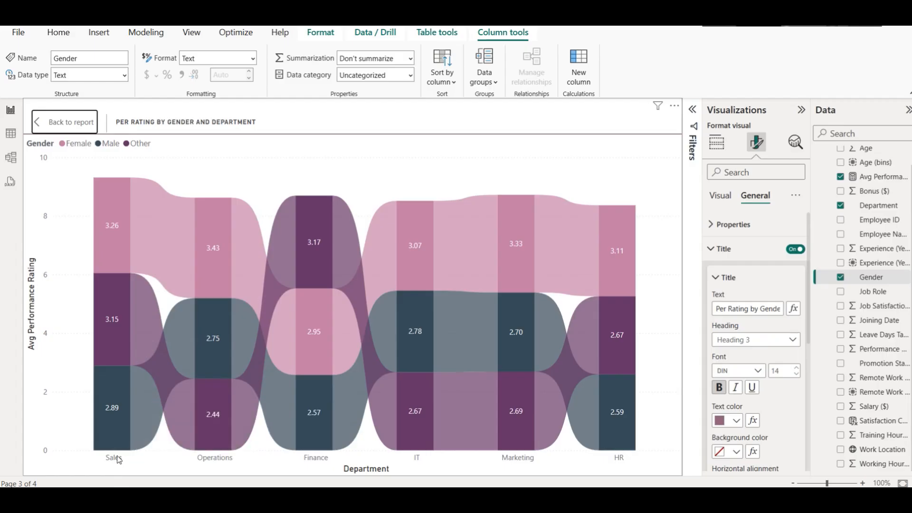
{"action": "mouse_move", "coordinate": [212, 248]}
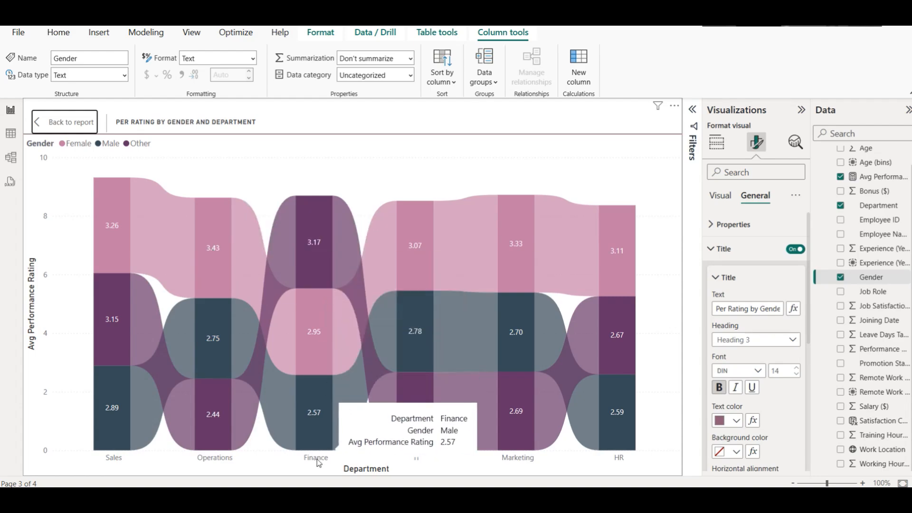
{"action": "mouse_move", "coordinate": [302, 335]}
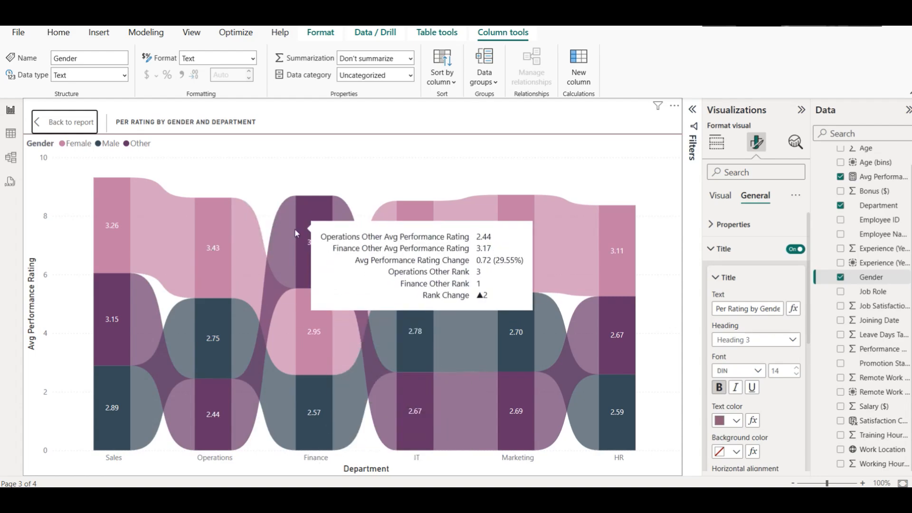
{"action": "mouse_move", "coordinate": [315, 239]}
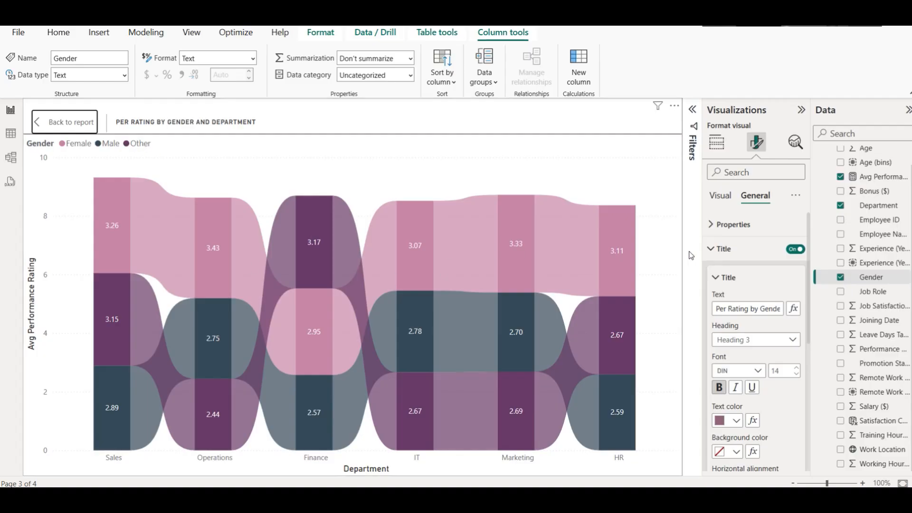
{"action": "mouse_move", "coordinate": [469, 249]}
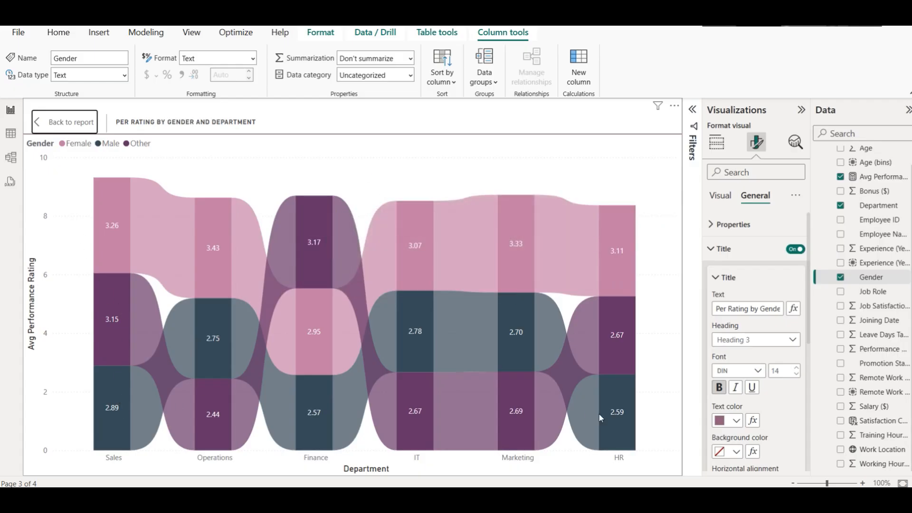
{"action": "mouse_move", "coordinate": [600, 415]}
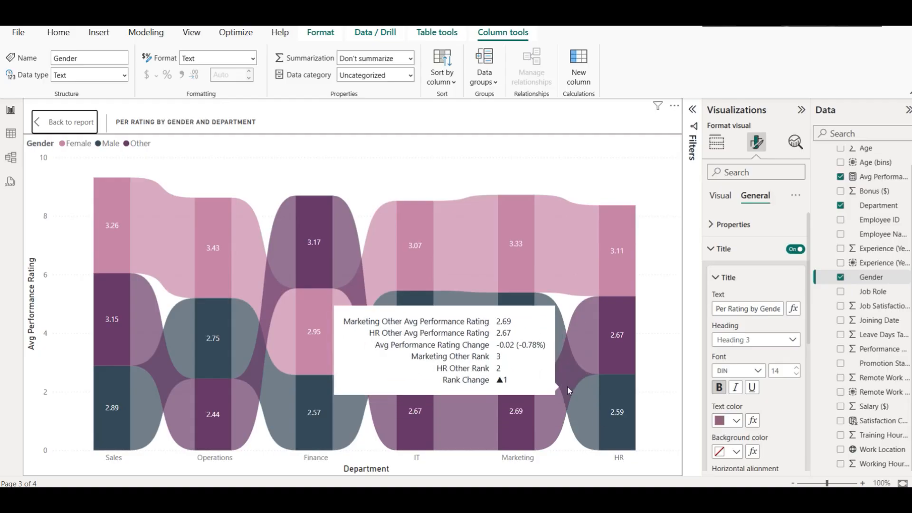
{"action": "mouse_move", "coordinate": [511, 331]}
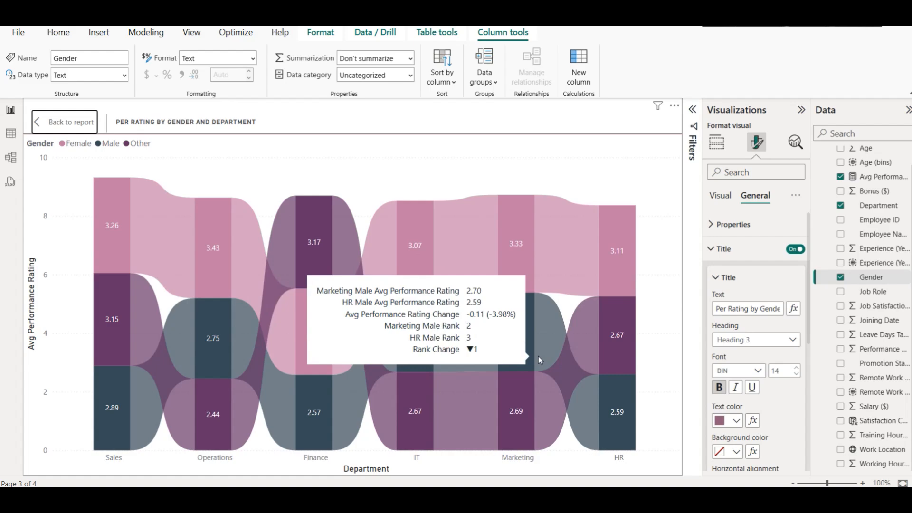
{"action": "mouse_move", "coordinate": [449, 435]}
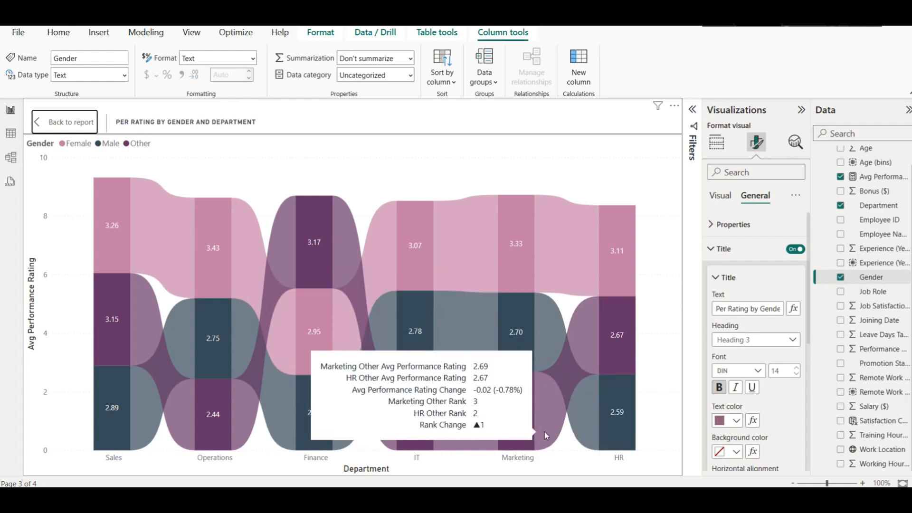
{"action": "mouse_move", "coordinate": [157, 216]}
{"action": "left_click", "coordinate": [58, 123]}
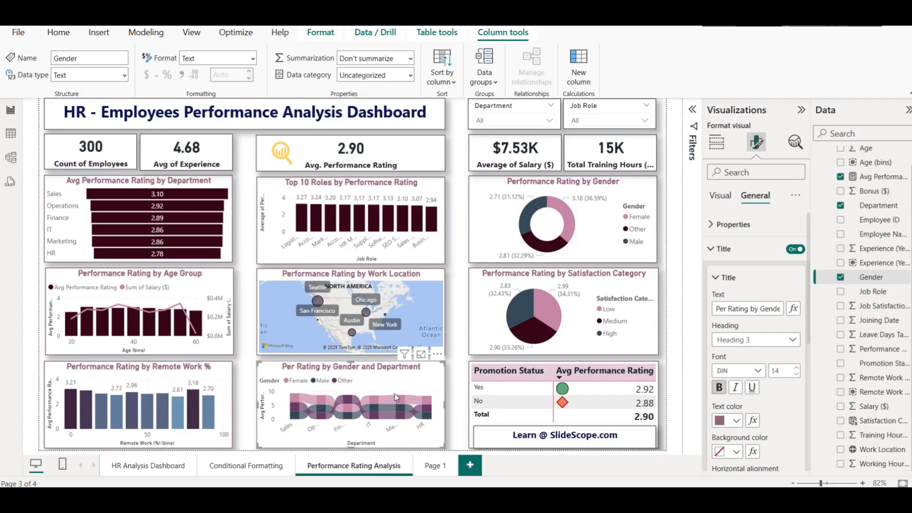
Change the ribbon chart's title to "Performance Rating by Gender and Department".
{"action": "left_click", "coordinate": [727, 309]}
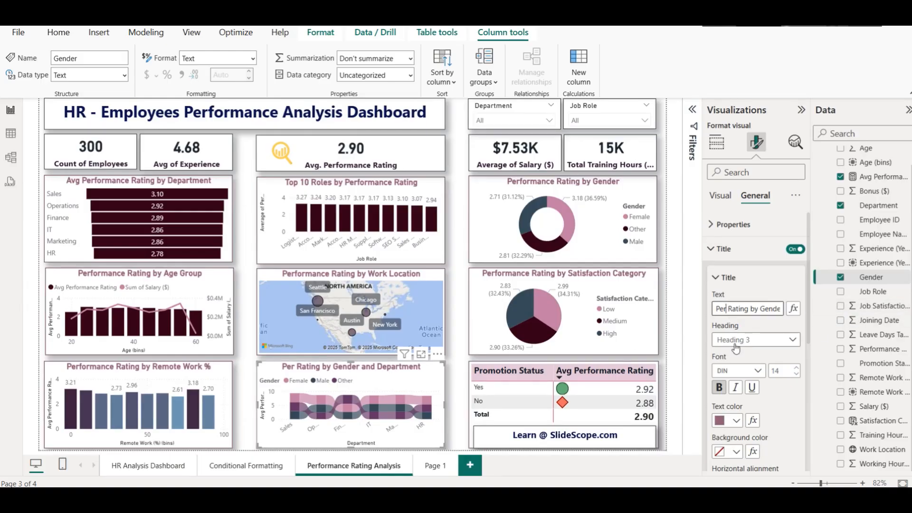
{"action": "type", "text": "formance"}
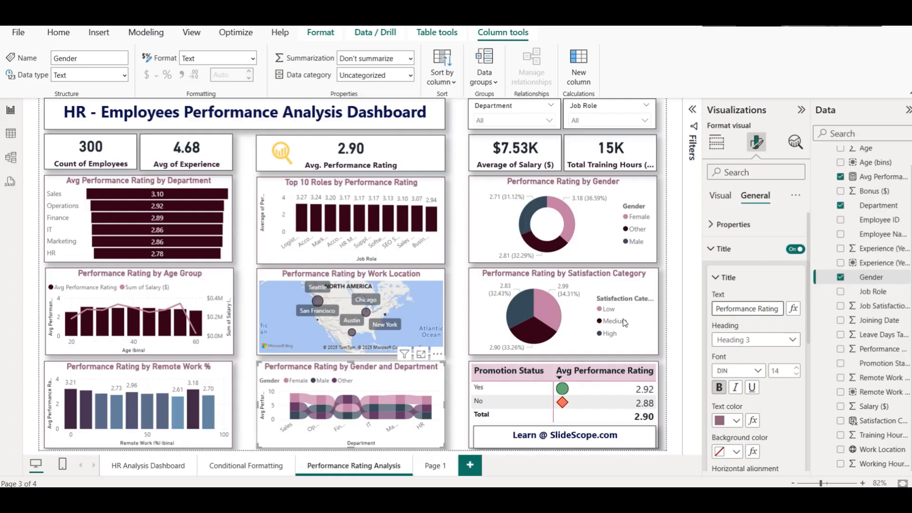
{"action": "left_click", "coordinate": [466, 216]}
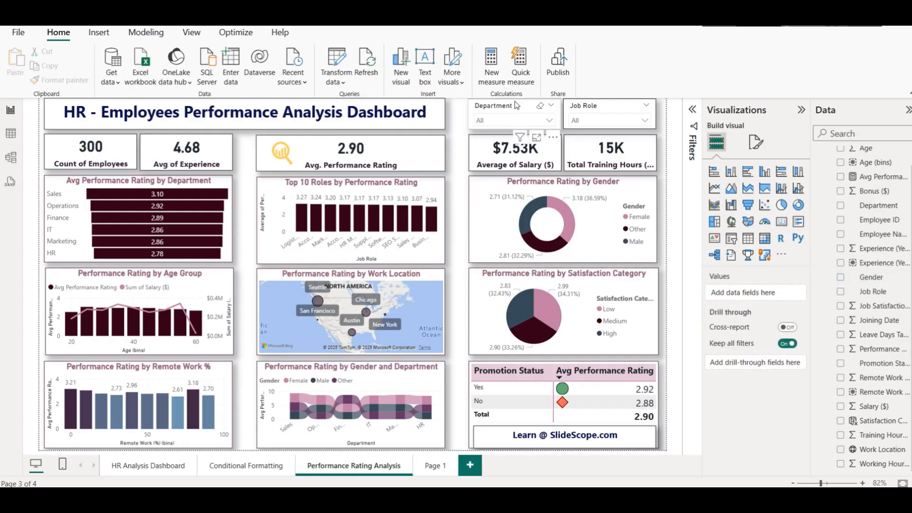
Test the Department slicer by filtering the dashboard to Finance and Marketing, and clear the selection.
{"action": "left_click", "coordinate": [515, 105]}
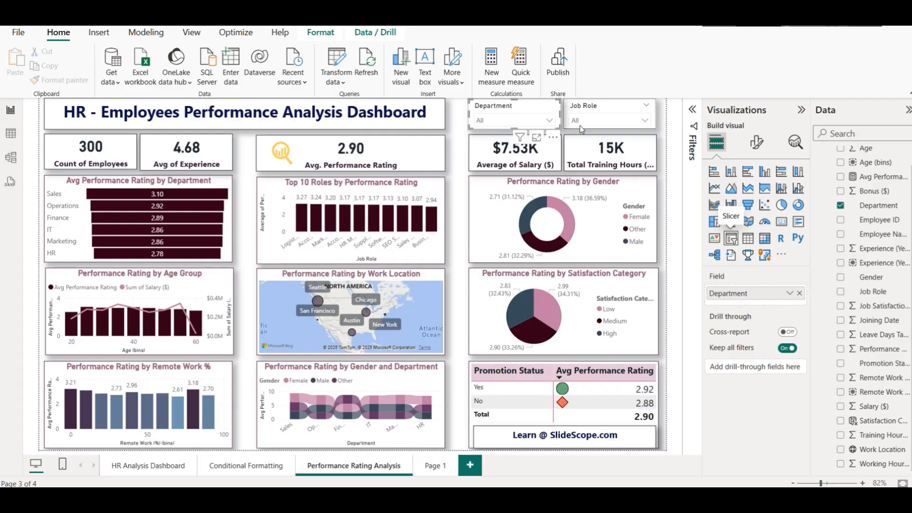
{"action": "left_click", "coordinate": [494, 117]}
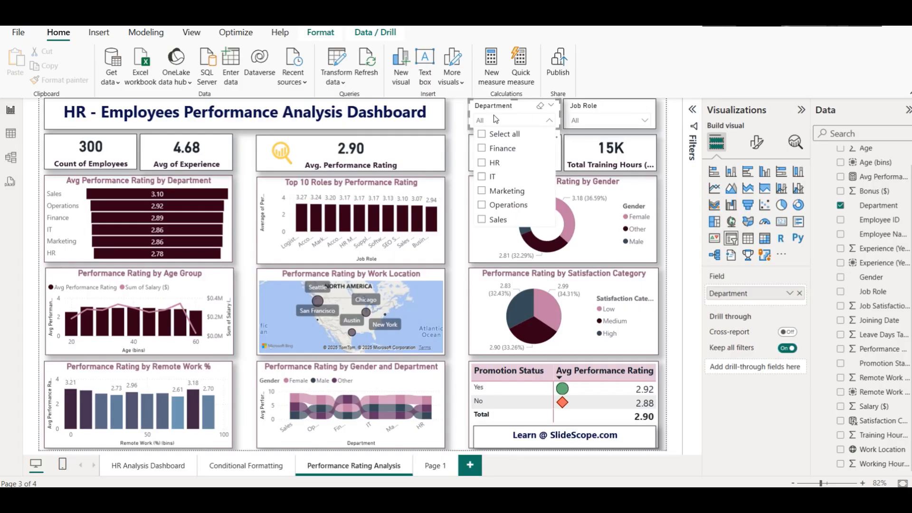
{"action": "left_click", "coordinate": [507, 151]}
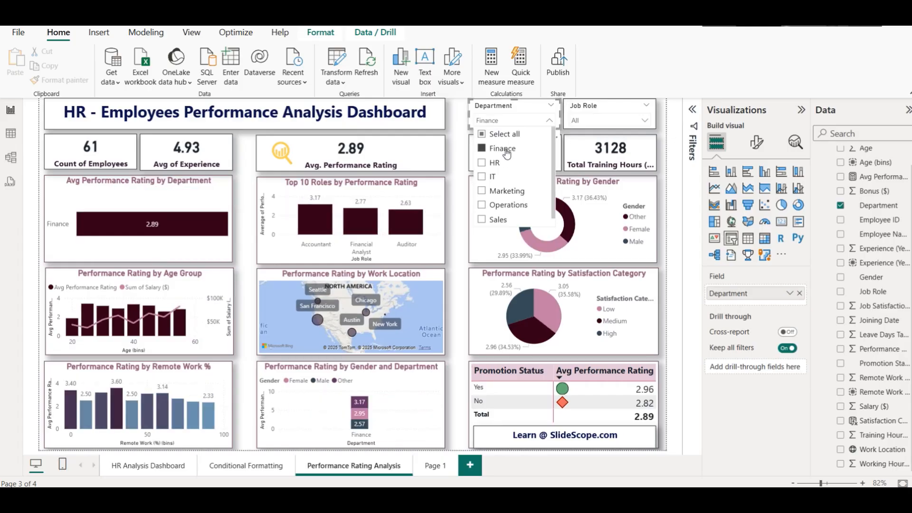
{"action": "left_click", "coordinate": [507, 192], "text": "ctrl"}
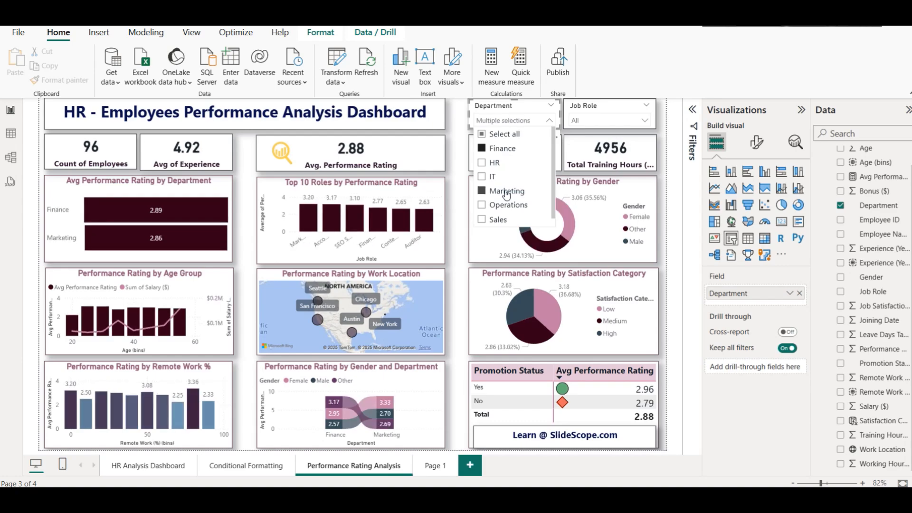
{"action": "left_click", "coordinate": [447, 199]}
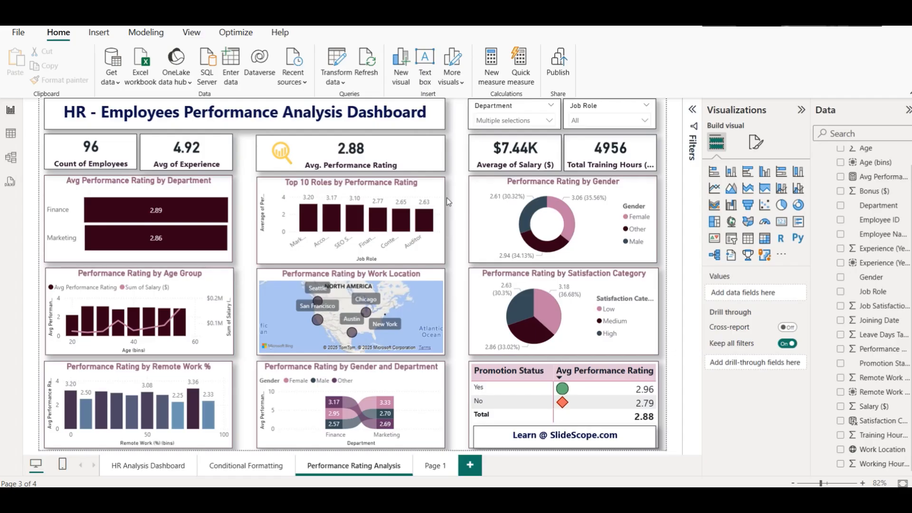
{"action": "left_click", "coordinate": [542, 107]}
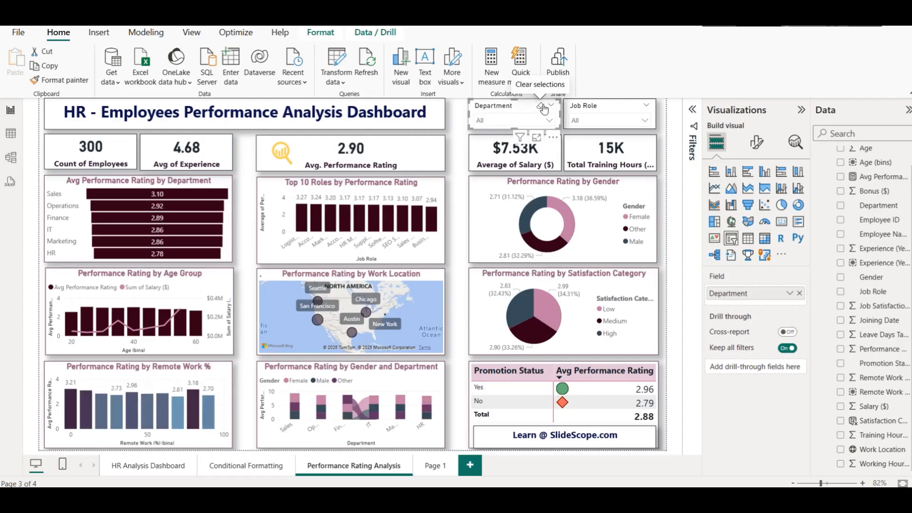
Test the Job Role slicer with Auditor, deselect it again and close the list.
{"action": "left_click", "coordinate": [584, 120]}
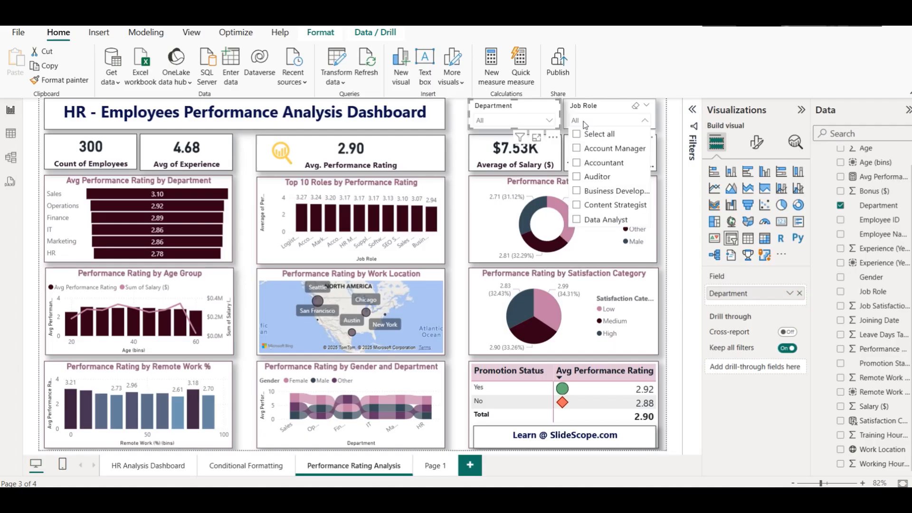
{"action": "left_click", "coordinate": [606, 177]}
{"action": "left_click", "coordinate": [605, 177]}
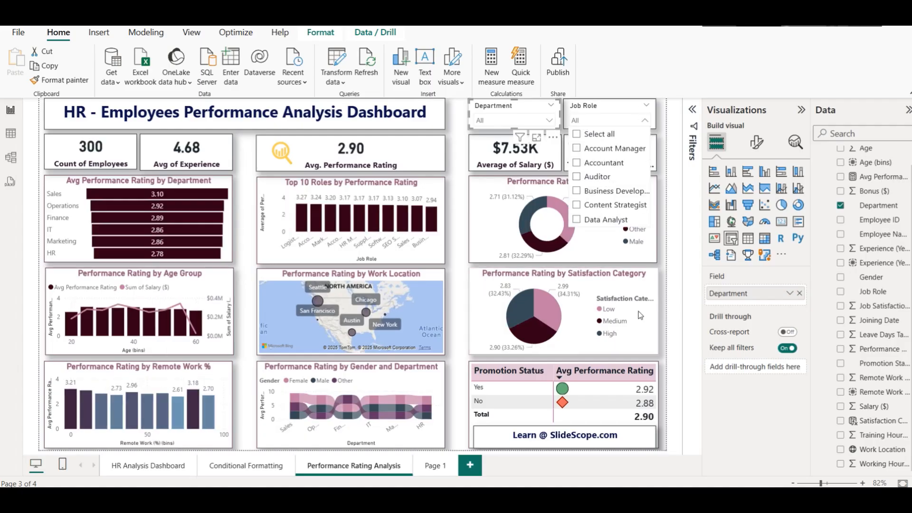
{"action": "left_click", "coordinate": [670, 359]}
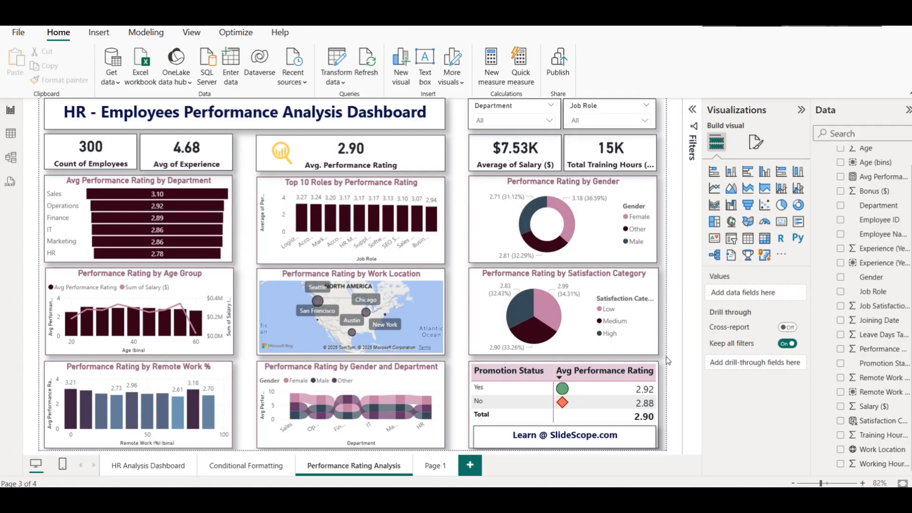
Check cross-filtering with Chicago on the work location map and Female in the gender donut chart, clearing each selection.
{"action": "left_click", "coordinate": [366, 313]}
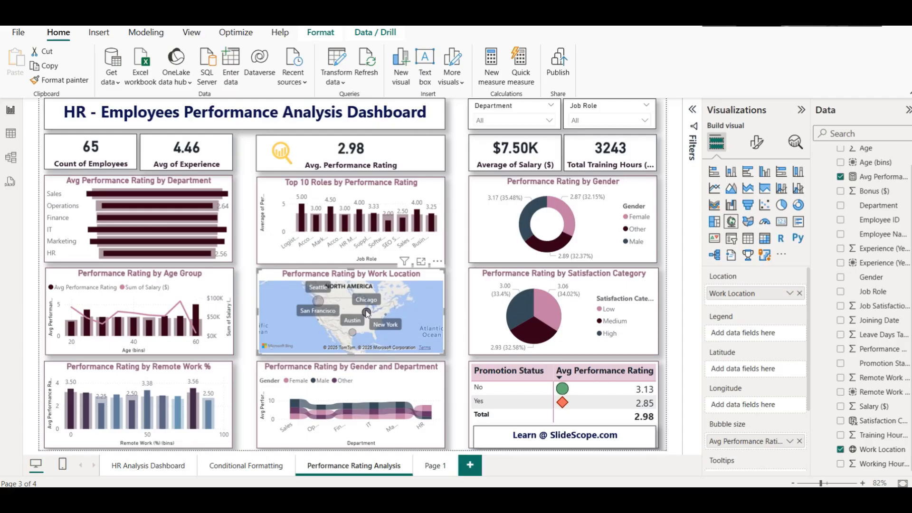
{"action": "left_click", "coordinate": [366, 313]}
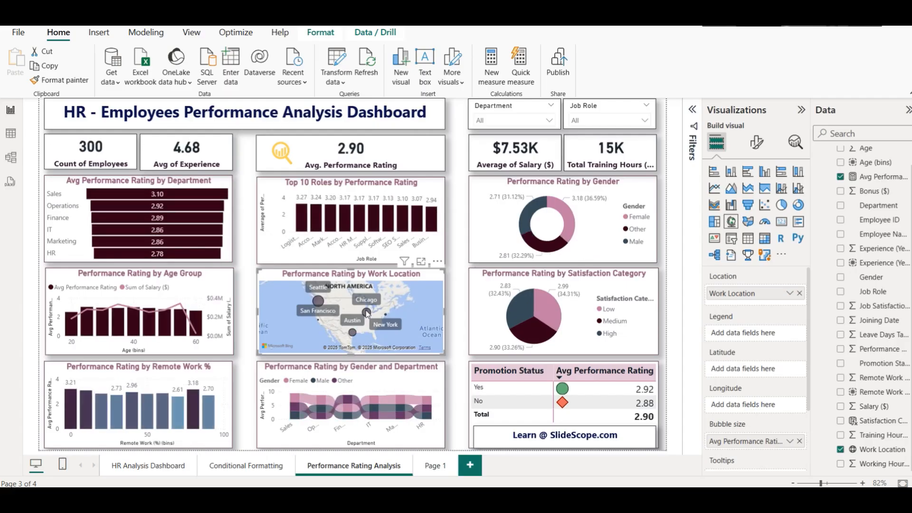
{"action": "left_click", "coordinate": [571, 213]}
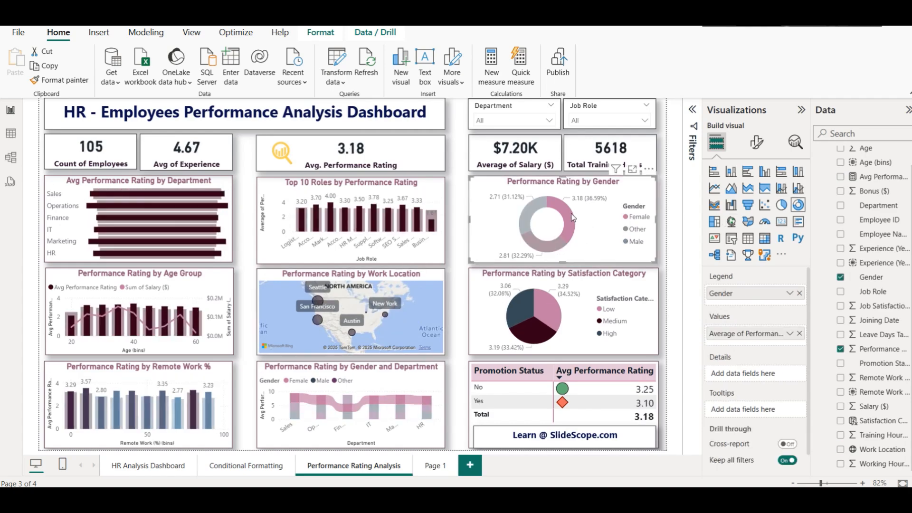
{"action": "left_click", "coordinate": [571, 213]}
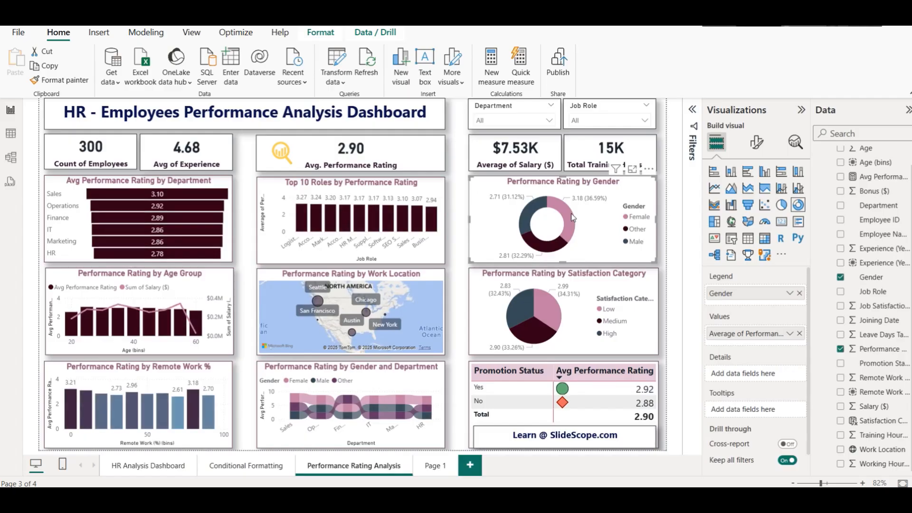
{"action": "left_click", "coordinate": [465, 139]}
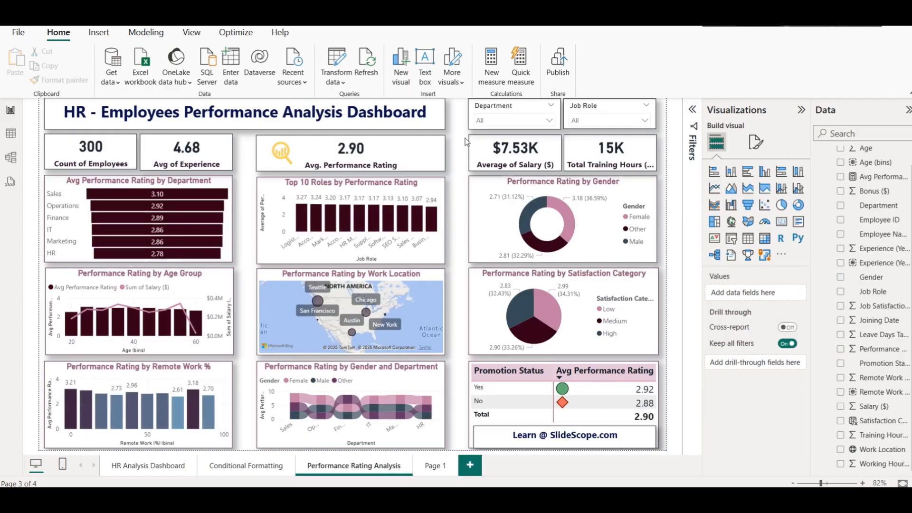
Widen the dashboard title box and the Avg. Performance Rating card slightly to narrow the gap beside the slicers and salary card.
{"action": "left_click", "coordinate": [443, 115]}
{"action": "left_click_drag", "start_coordinate": [445, 114], "coordinate": [455, 113]}
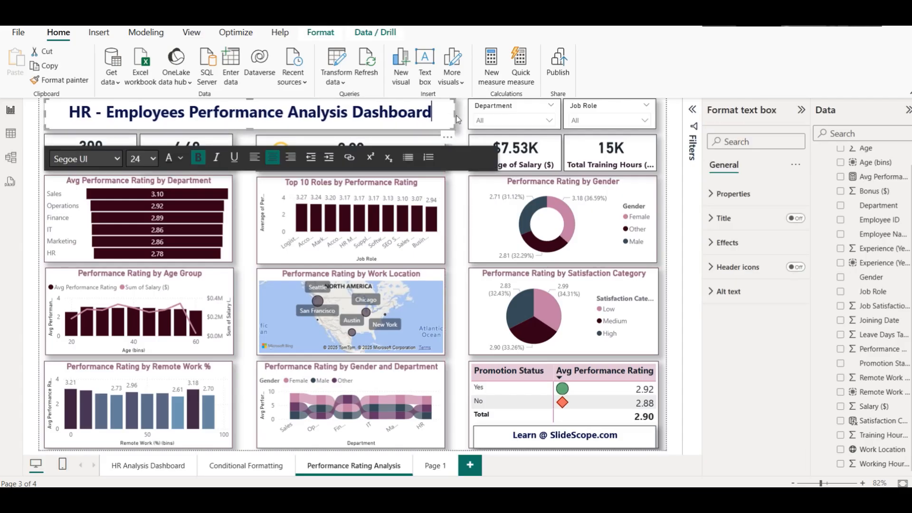
{"action": "left_click", "coordinate": [443, 158]}
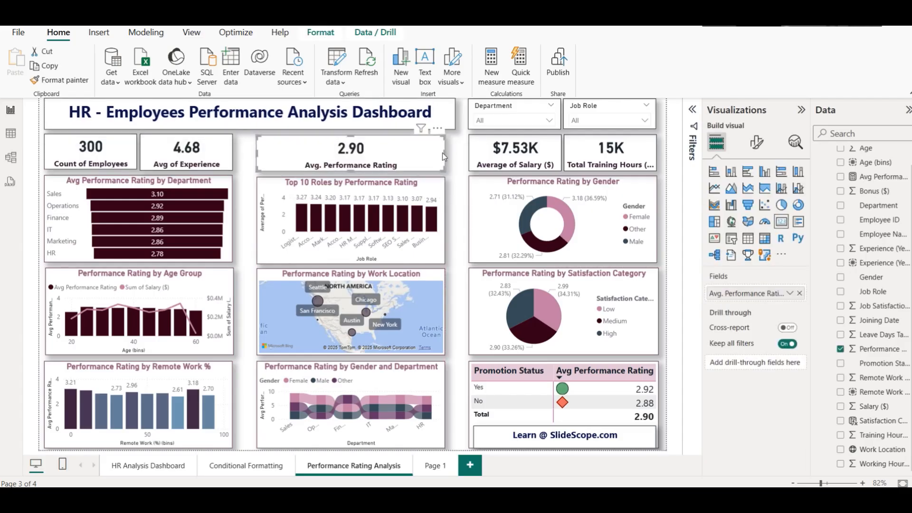
{"action": "left_click_drag", "start_coordinate": [445, 152], "coordinate": [456, 152]}
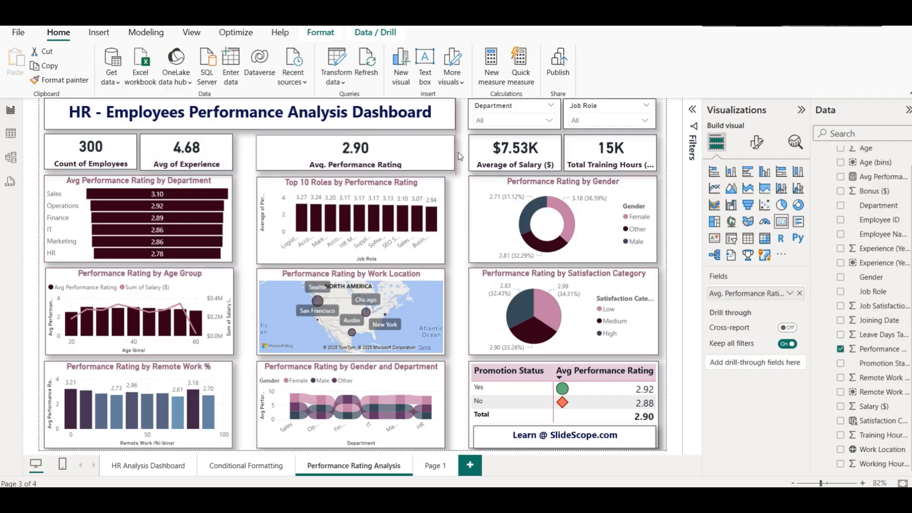
Widen the Top 10 Roles chart, work location map and gender and department ribbon chart to match the Avg. Performance Rating card's right edge.
{"action": "left_click", "coordinate": [443, 213]}
{"action": "left_click_drag", "start_coordinate": [445, 218], "coordinate": [457, 218]}
{"action": "left_click", "coordinate": [434, 309]}
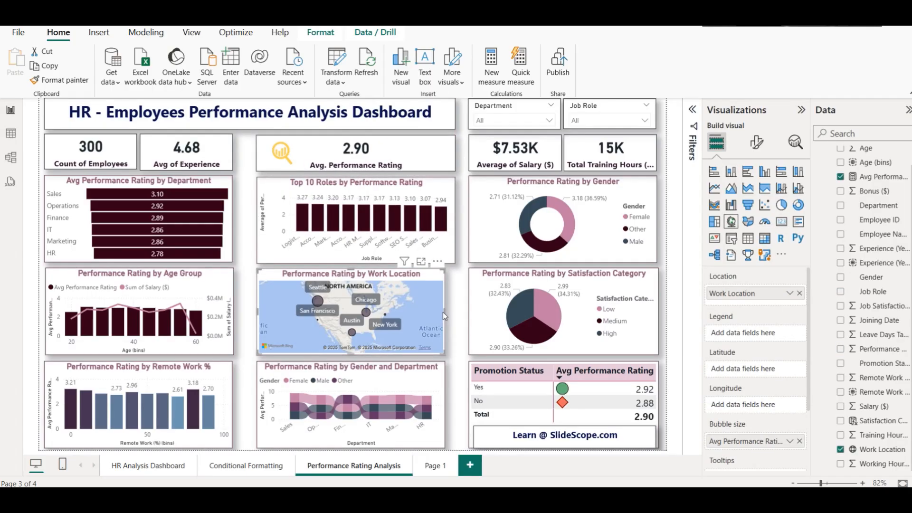
{"action": "left_click_drag", "start_coordinate": [446, 312], "coordinate": [456, 311]}
{"action": "left_click", "coordinate": [444, 383]}
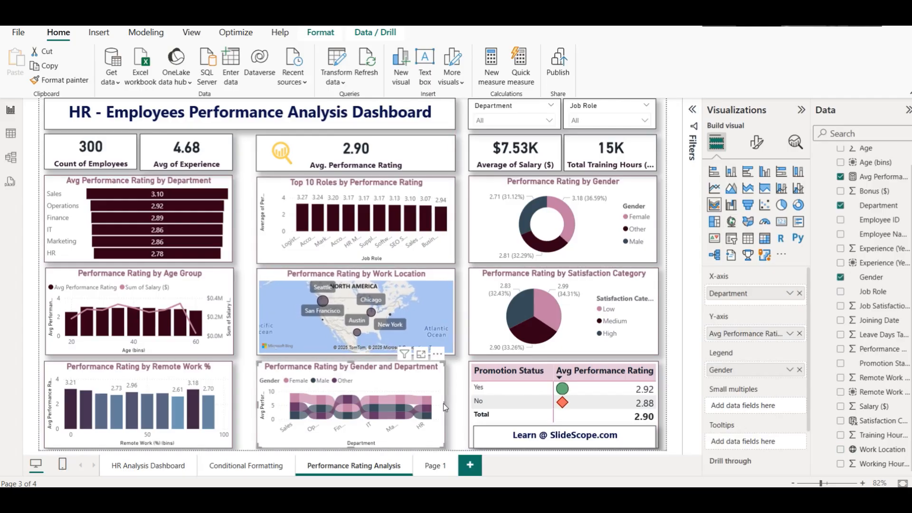
{"action": "left_click_drag", "start_coordinate": [445, 406], "coordinate": [455, 409]}
{"action": "left_click", "coordinate": [457, 413]}
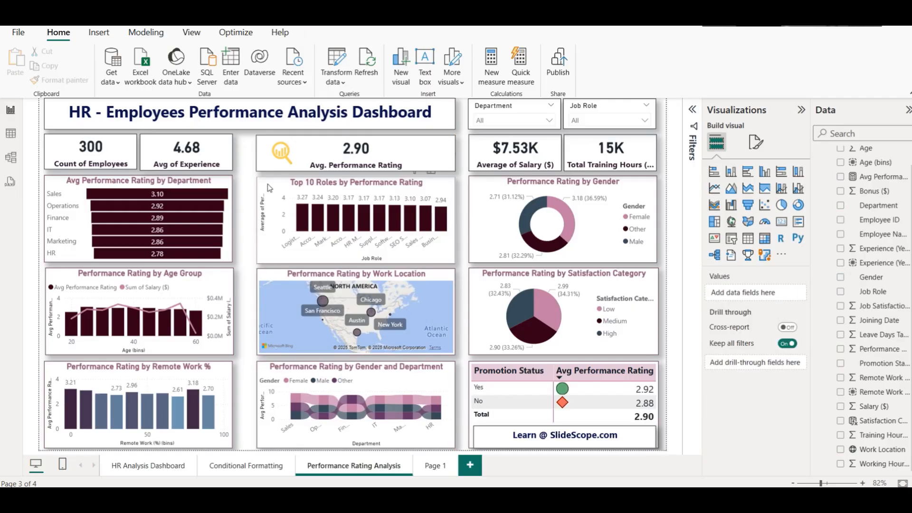
Widen the department funnel, age group chart and remote work chart slightly to a common right edge.
{"action": "left_click", "coordinate": [233, 226]}
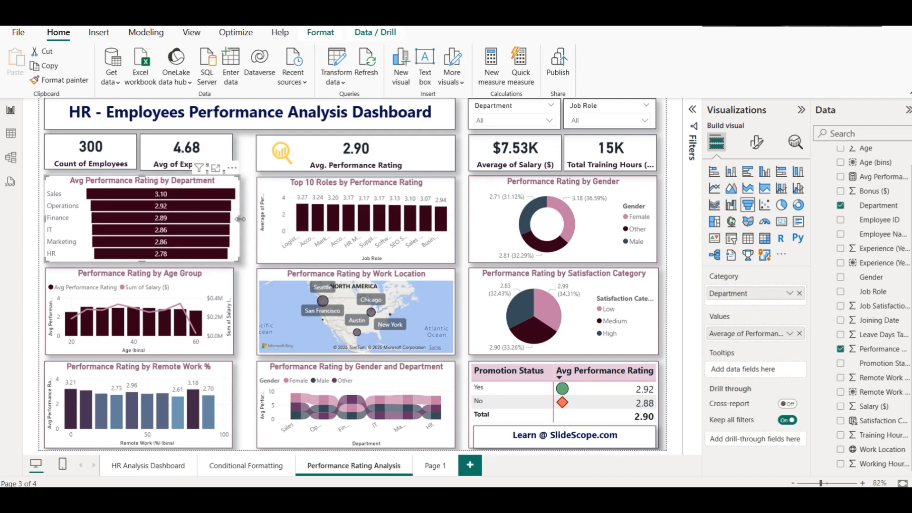
{"action": "left_click", "coordinate": [231, 287]}
{"action": "left_click_drag", "start_coordinate": [234, 314], "coordinate": [239, 317]}
{"action": "left_click", "coordinate": [233, 407]}
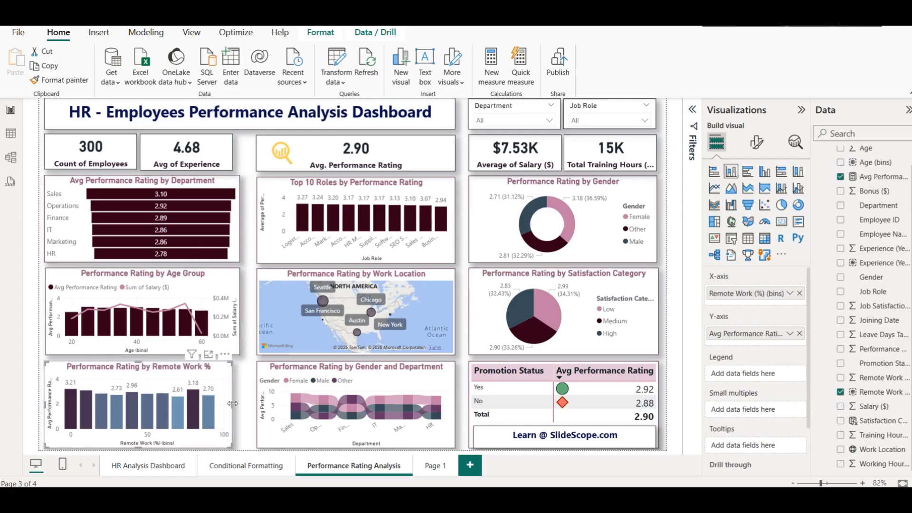
{"action": "left_click_drag", "start_coordinate": [237, 408], "coordinate": [241, 407]}
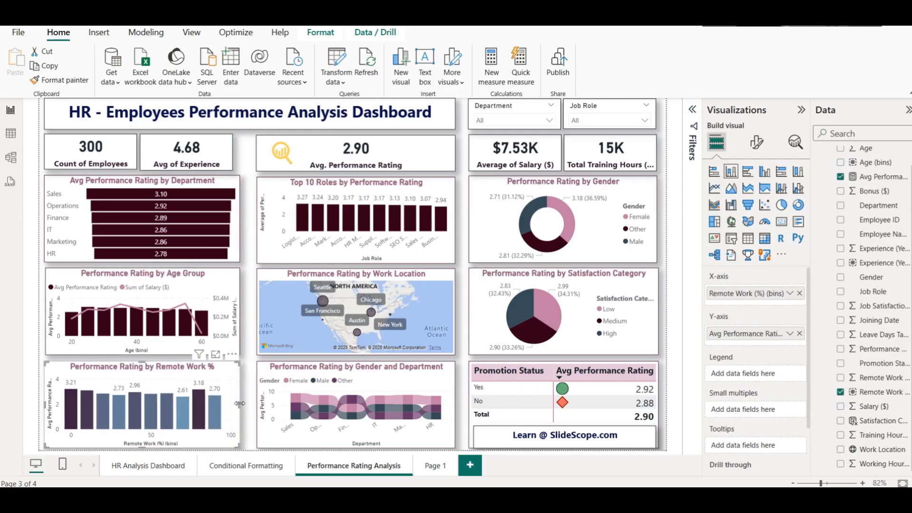
Move the Avg of Experience card slightly right to line up with the right edge of the department funnel below it.
{"action": "left_click_drag", "start_coordinate": [227, 149], "coordinate": [234, 148]}
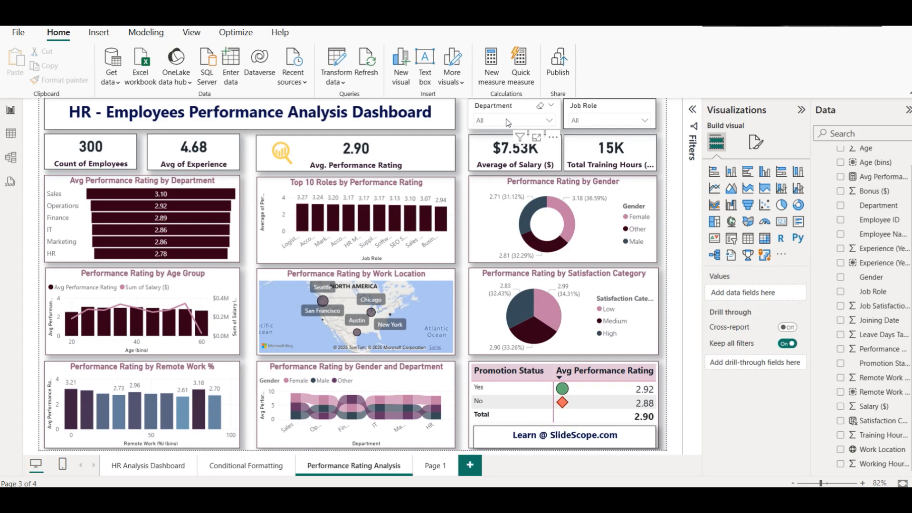
Insert a page navigator on Page 1 with buttons for all the report pages.
{"action": "left_click", "coordinate": [432, 466]}
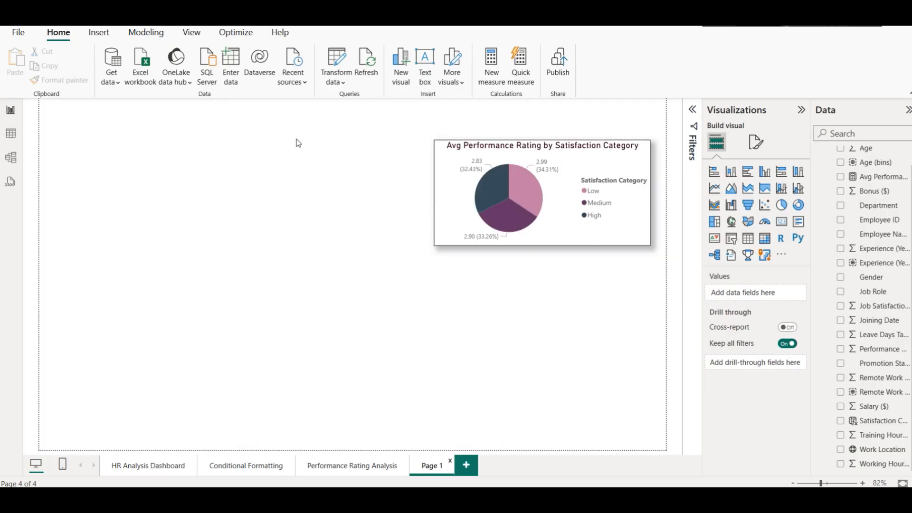
{"action": "left_click", "coordinate": [99, 37]}
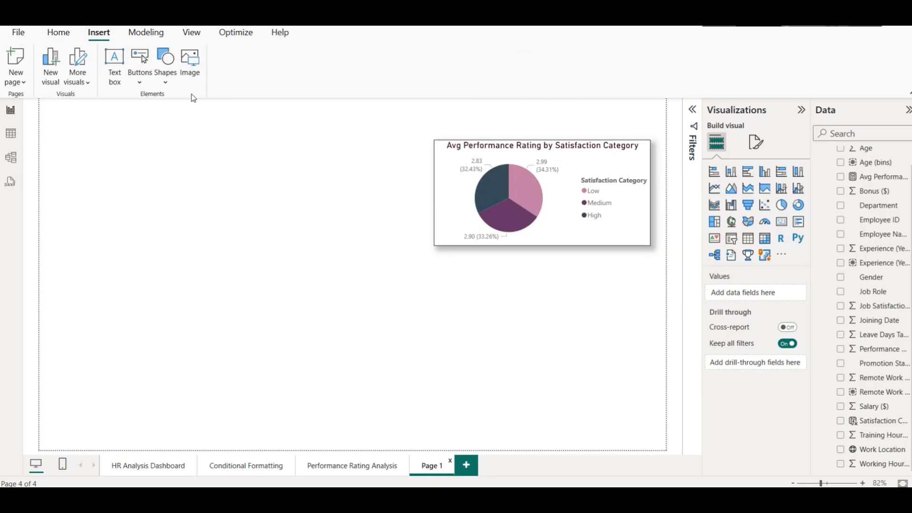
{"action": "left_click", "coordinate": [149, 85]}
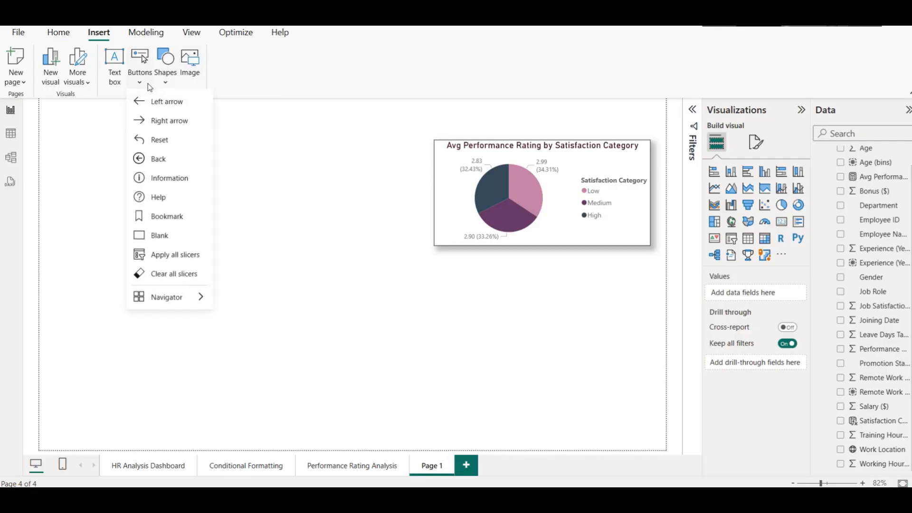
{"action": "mouse_move", "coordinate": [183, 301]}
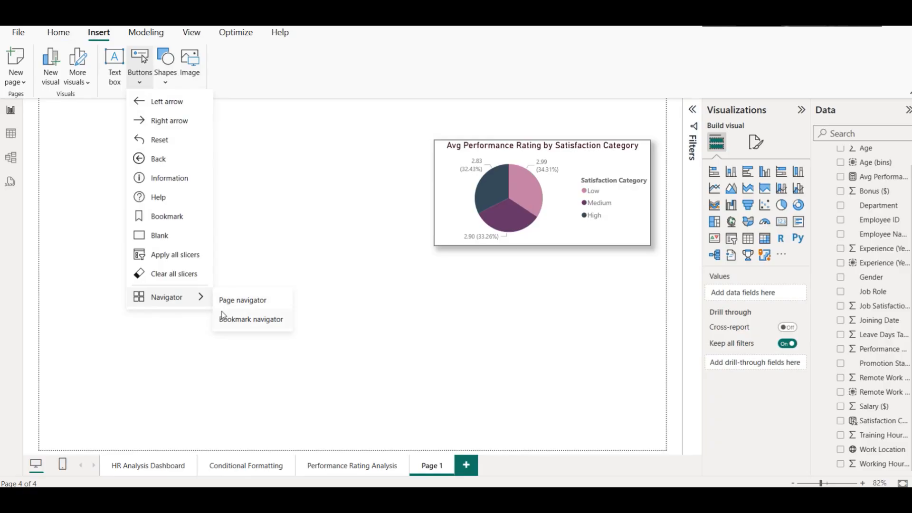
{"action": "left_click", "coordinate": [238, 304]}
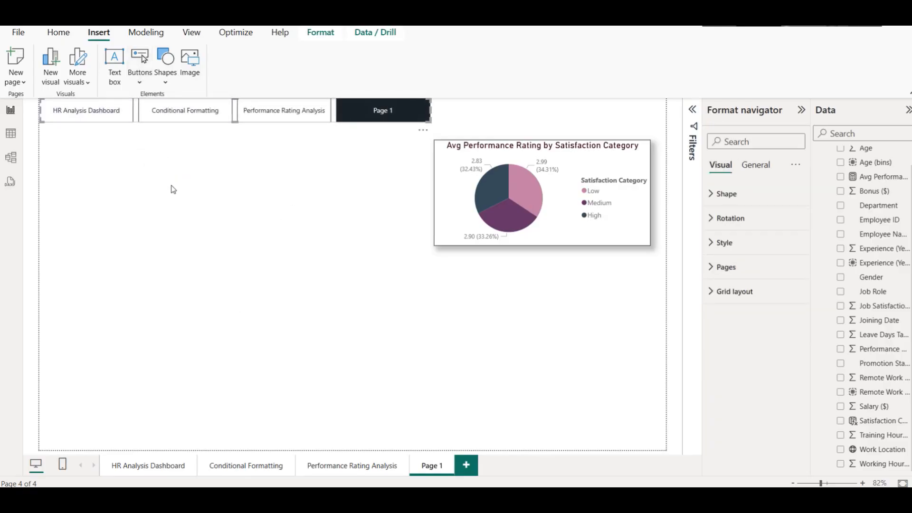
{"action": "left_click", "coordinate": [171, 202]}
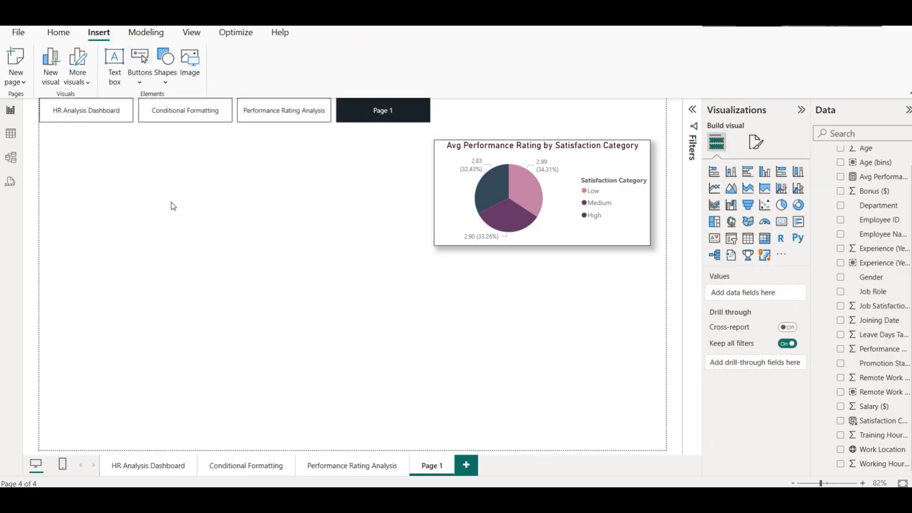
Test Page 1's navigator buttons for HR Analysis Dashboard, Conditional Formatting and Performance Rating Analysis, returning to Page 1 between tests.
{"action": "left_click", "coordinate": [328, 476]}
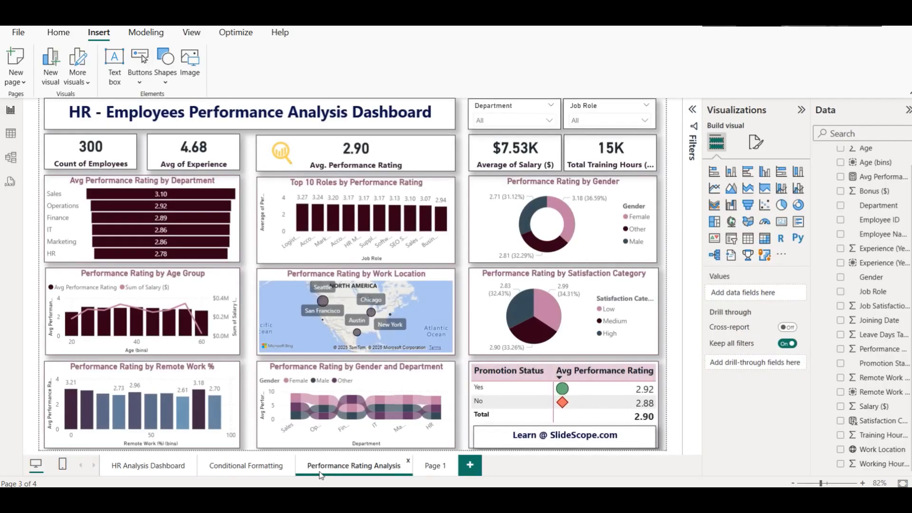
{"action": "left_click", "coordinate": [421, 473]}
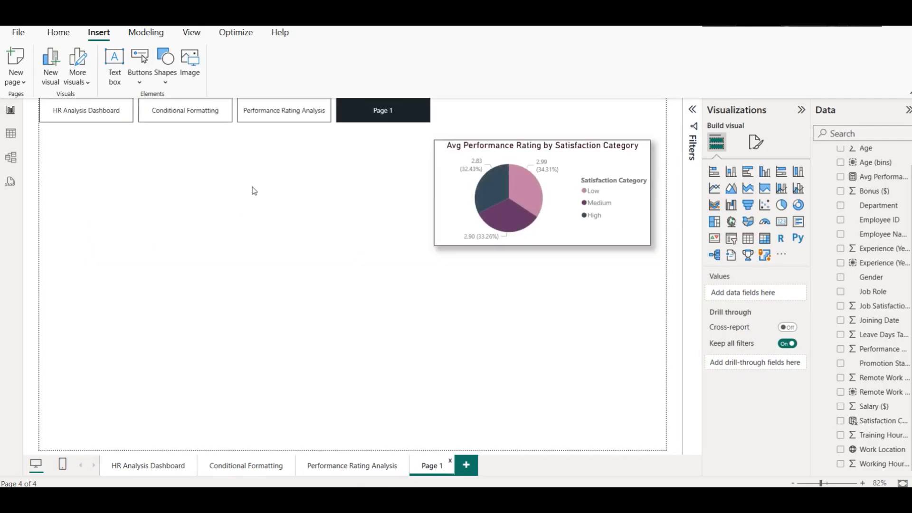
{"action": "left_click", "coordinate": [62, 114], "text": "ctrl"}
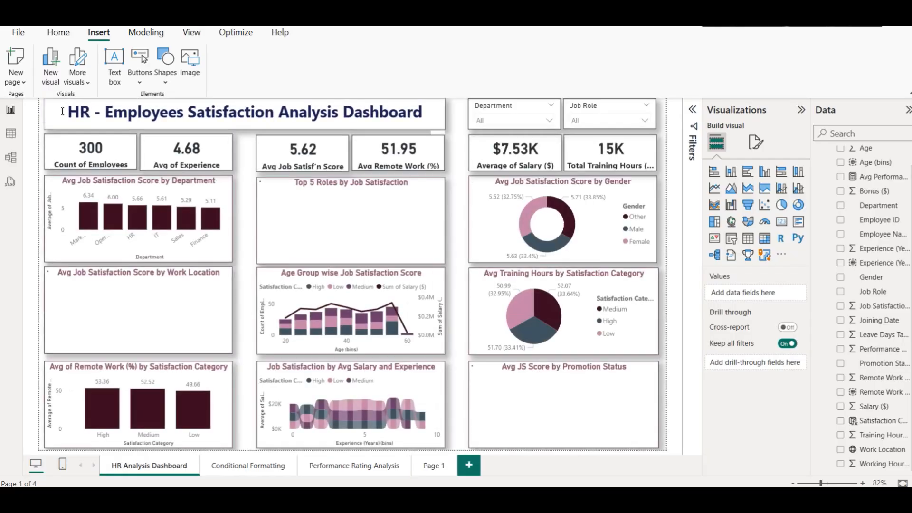
{"action": "left_click", "coordinate": [432, 466]}
{"action": "left_click", "coordinate": [171, 113], "text": "ctrl"}
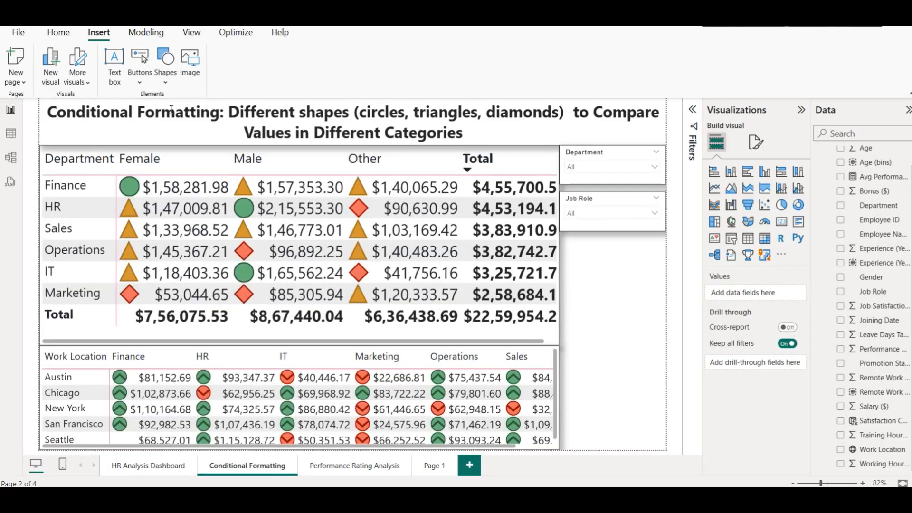
{"action": "left_click", "coordinate": [437, 469]}
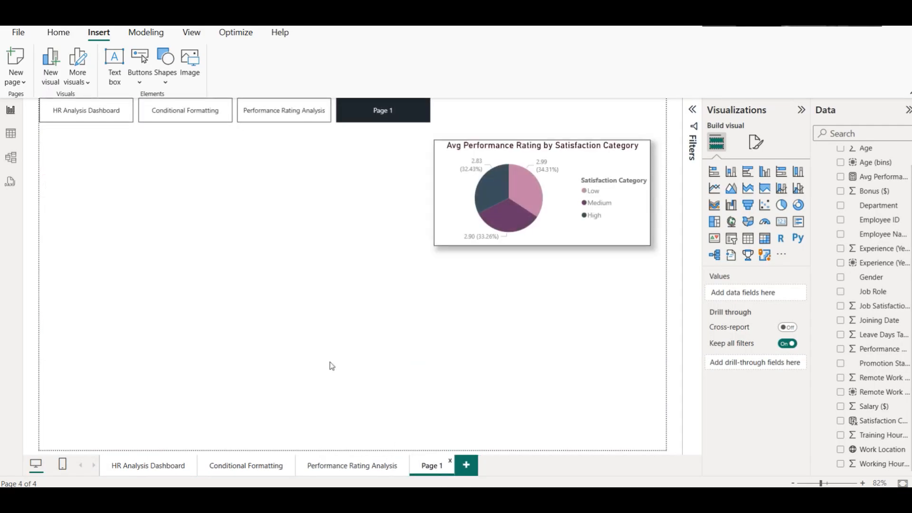
{"action": "left_click", "coordinate": [260, 118], "text": "ctrl"}
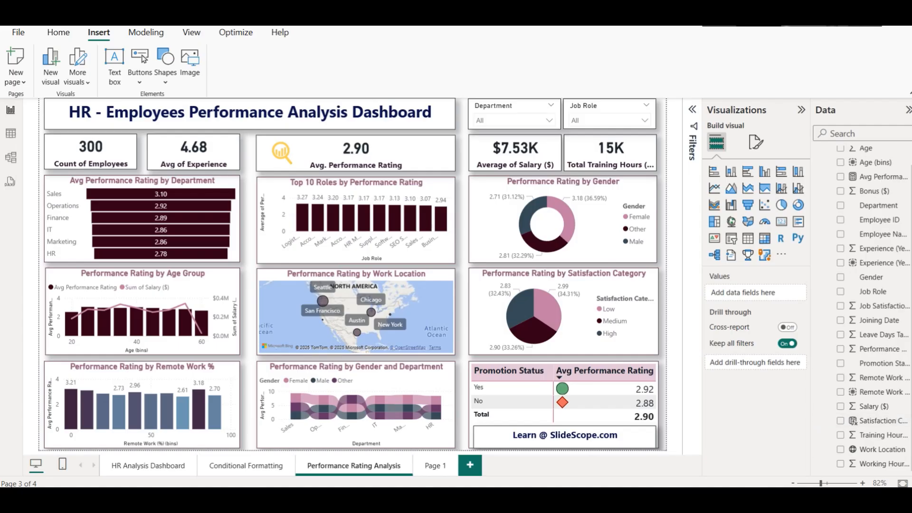
{"action": "scroll", "coordinate": [886, 343], "scroll_direction": "up", "scroll_amount": 1}
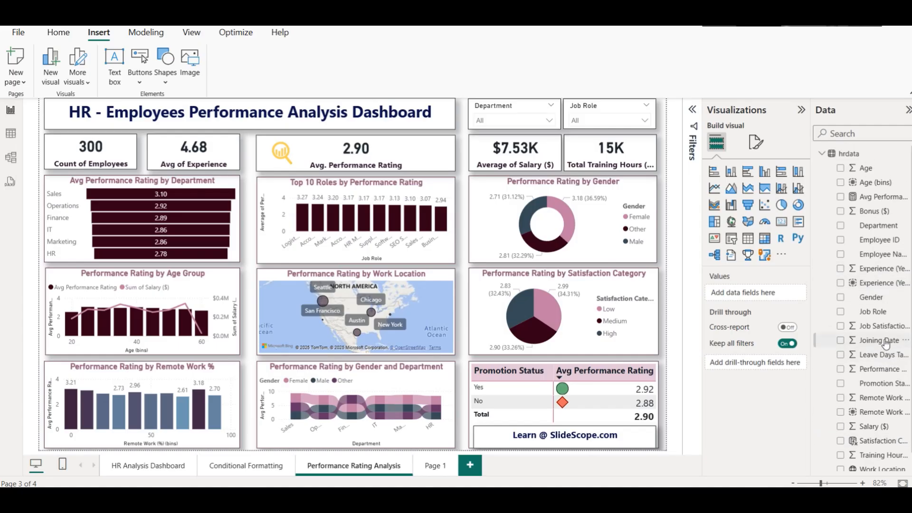
{"action": "scroll", "coordinate": [885, 343], "scroll_direction": "down", "scroll_amount": 1}
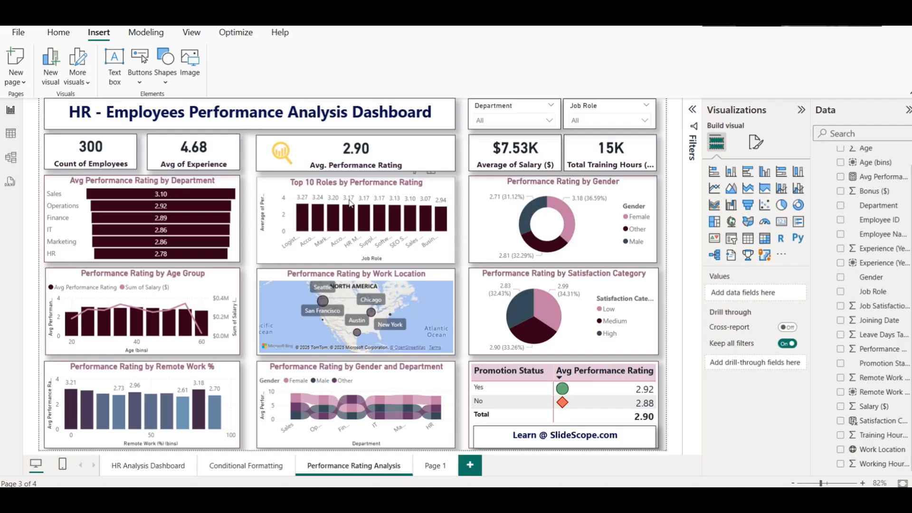
{"action": "mouse_move", "coordinate": [579, 245]}
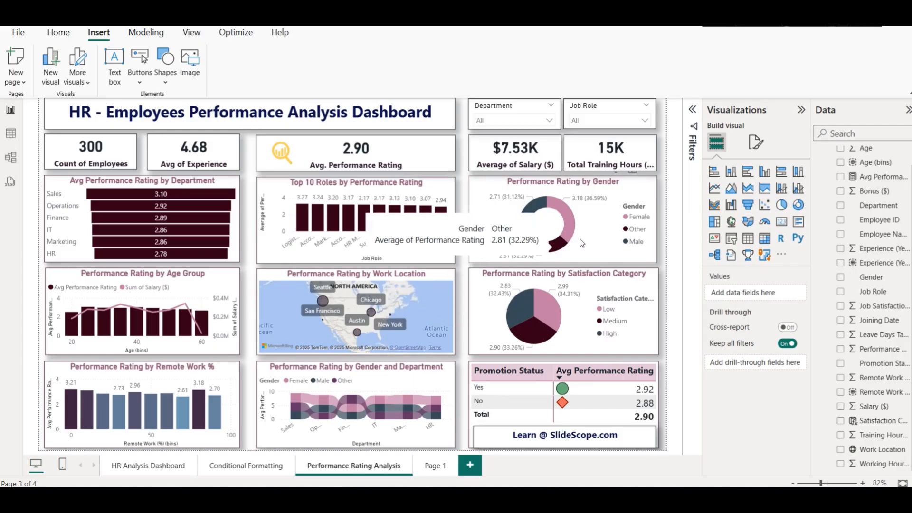